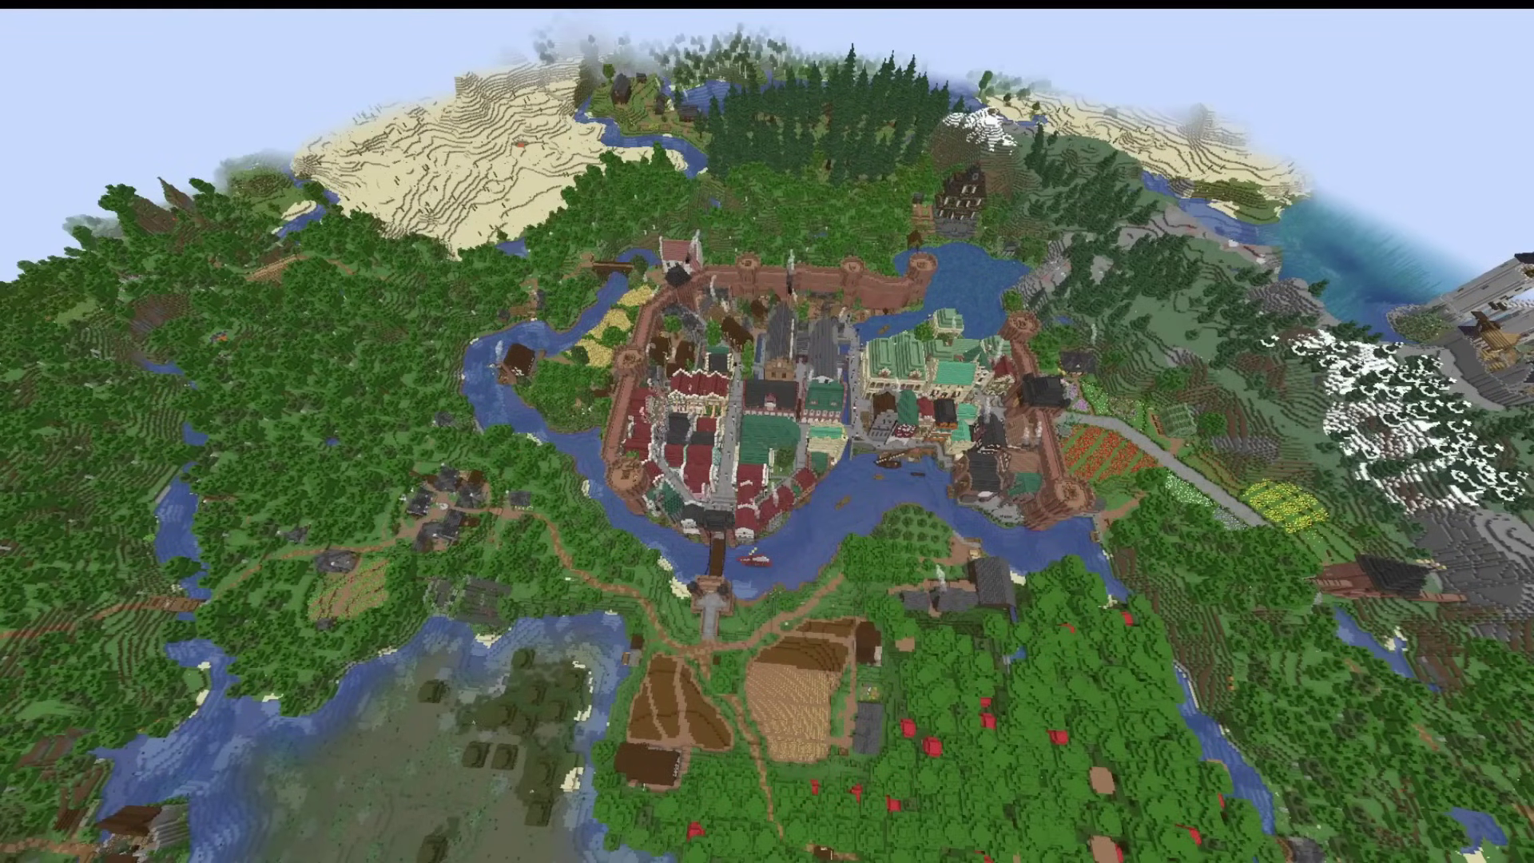
# Step: Raise the held Minecraft map to read the land around the town, then lower it
pyautogui.press('F1')
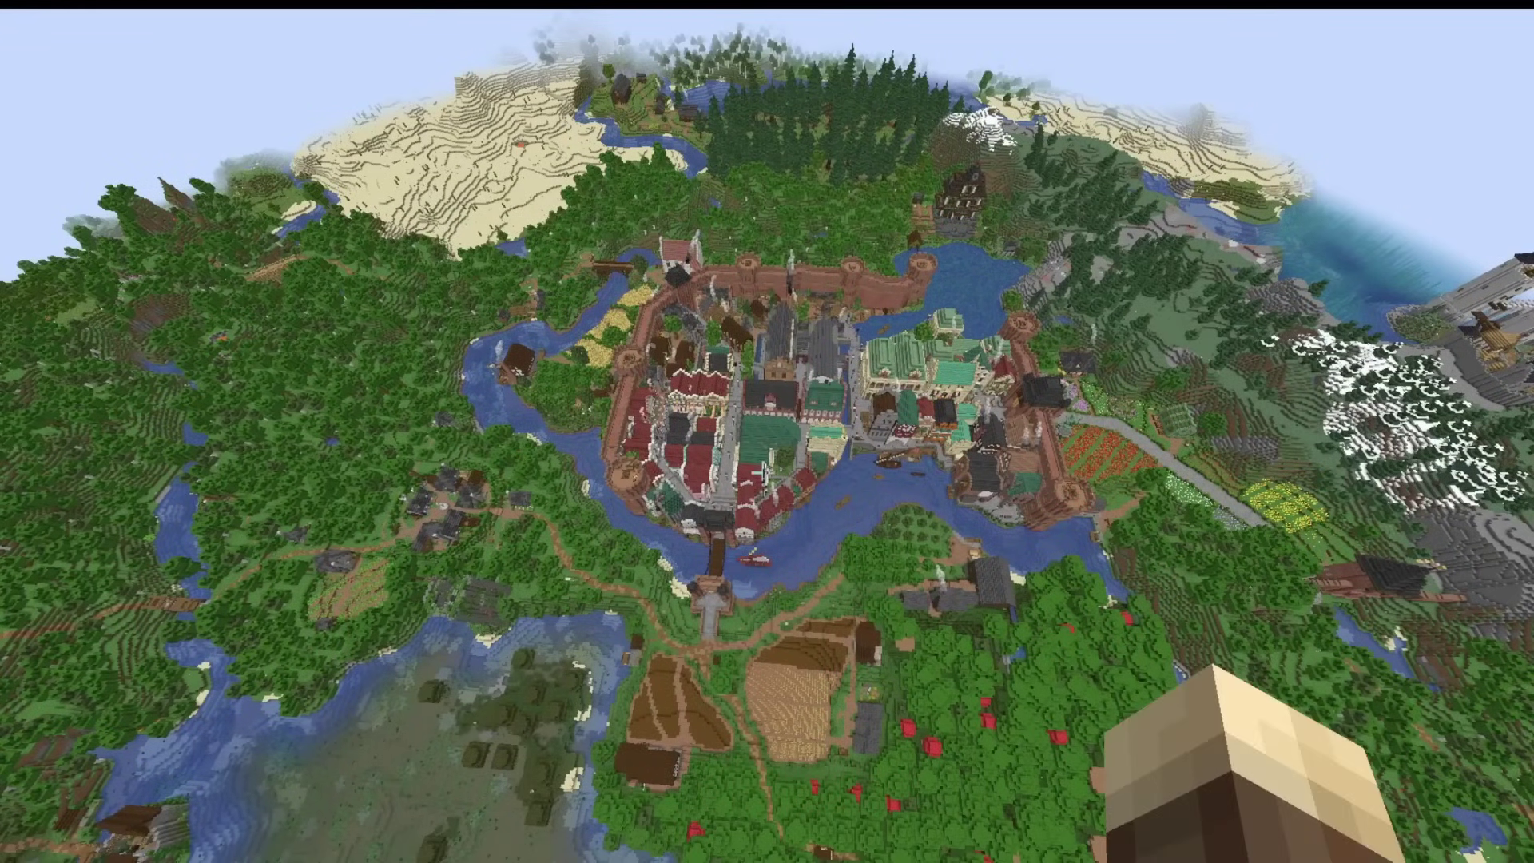
pyautogui.press('2')
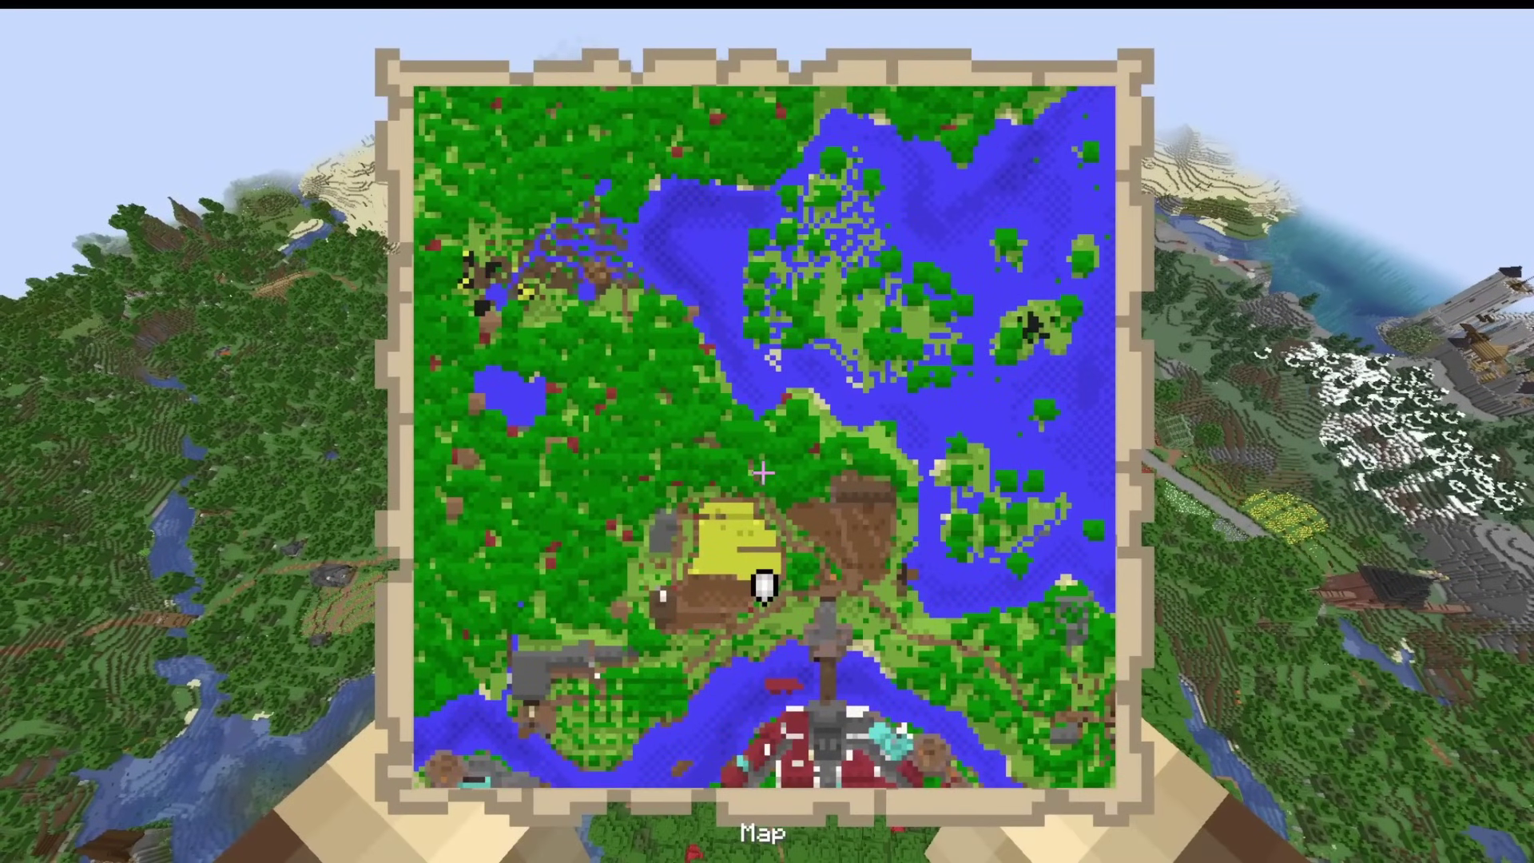
pyautogui.press('1')
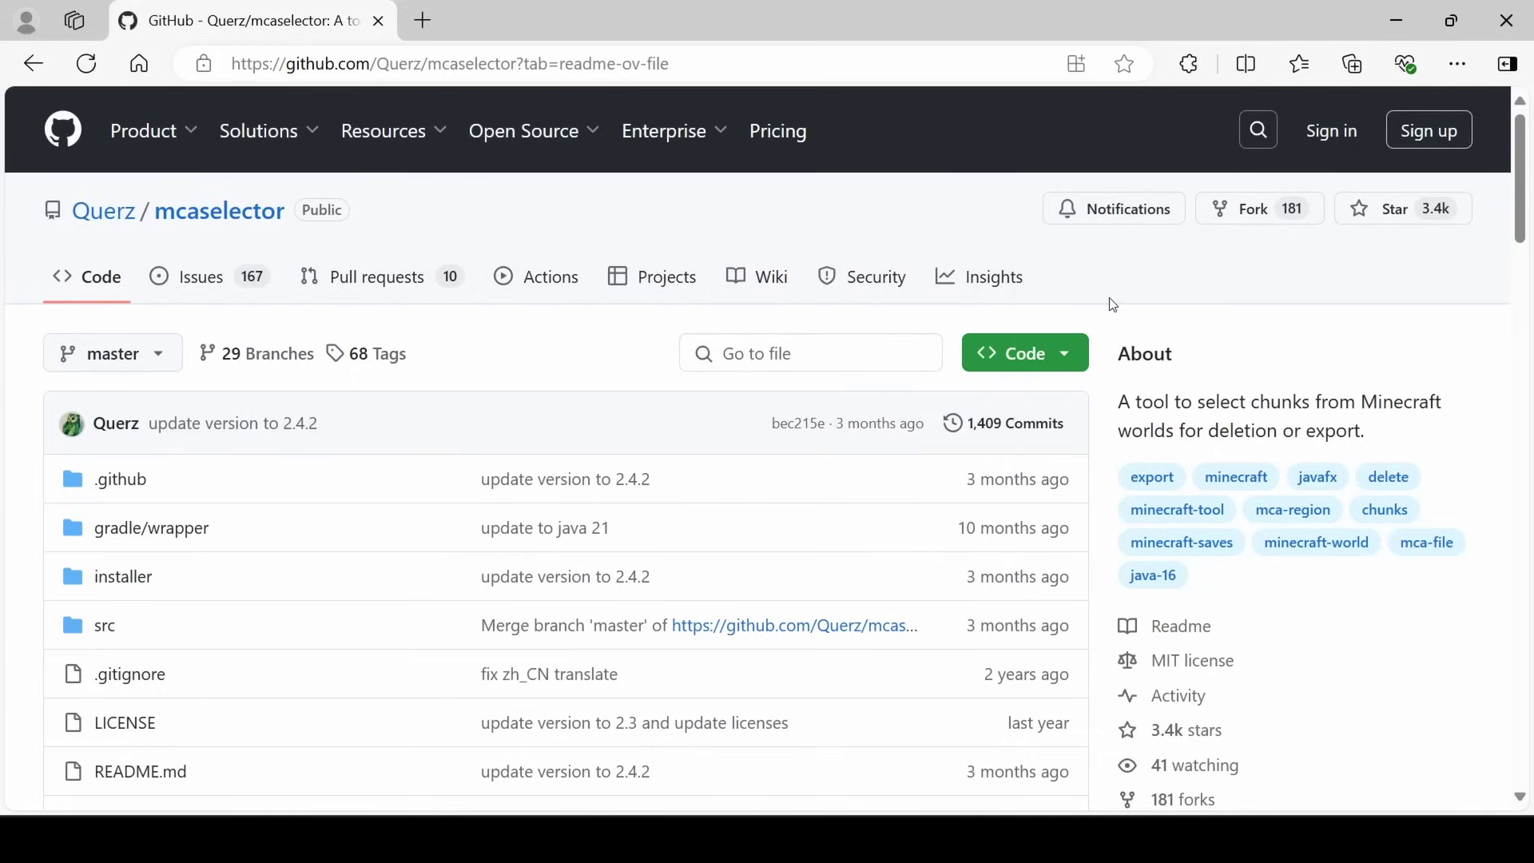
# Step: Download the MCA Selector 2.4.2 Windows installer from the README and run it
pyautogui.scroll(-15, 1119, 304)
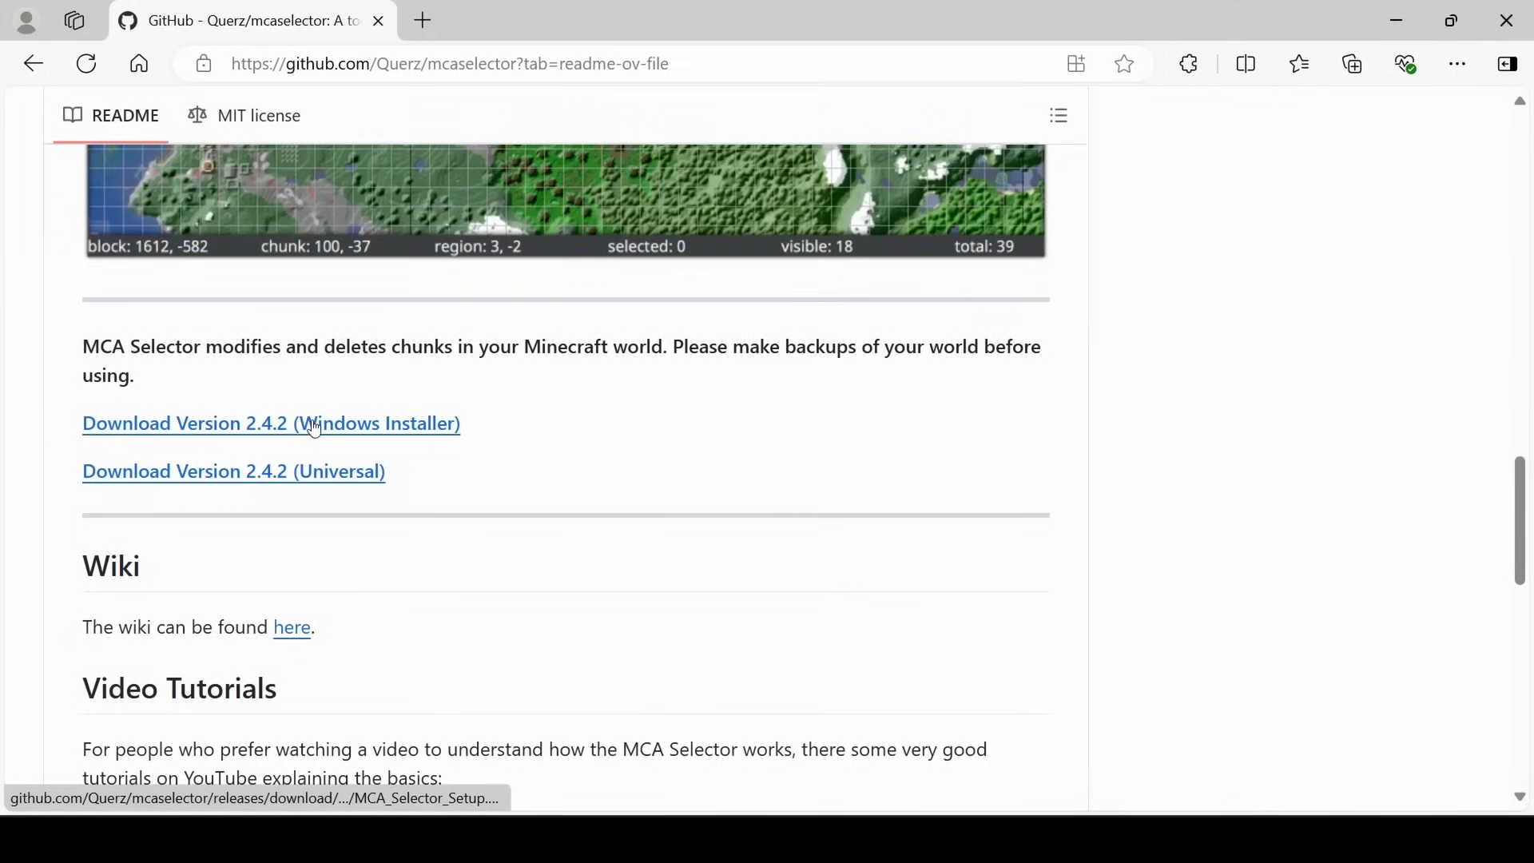
pyautogui.click(384, 430)
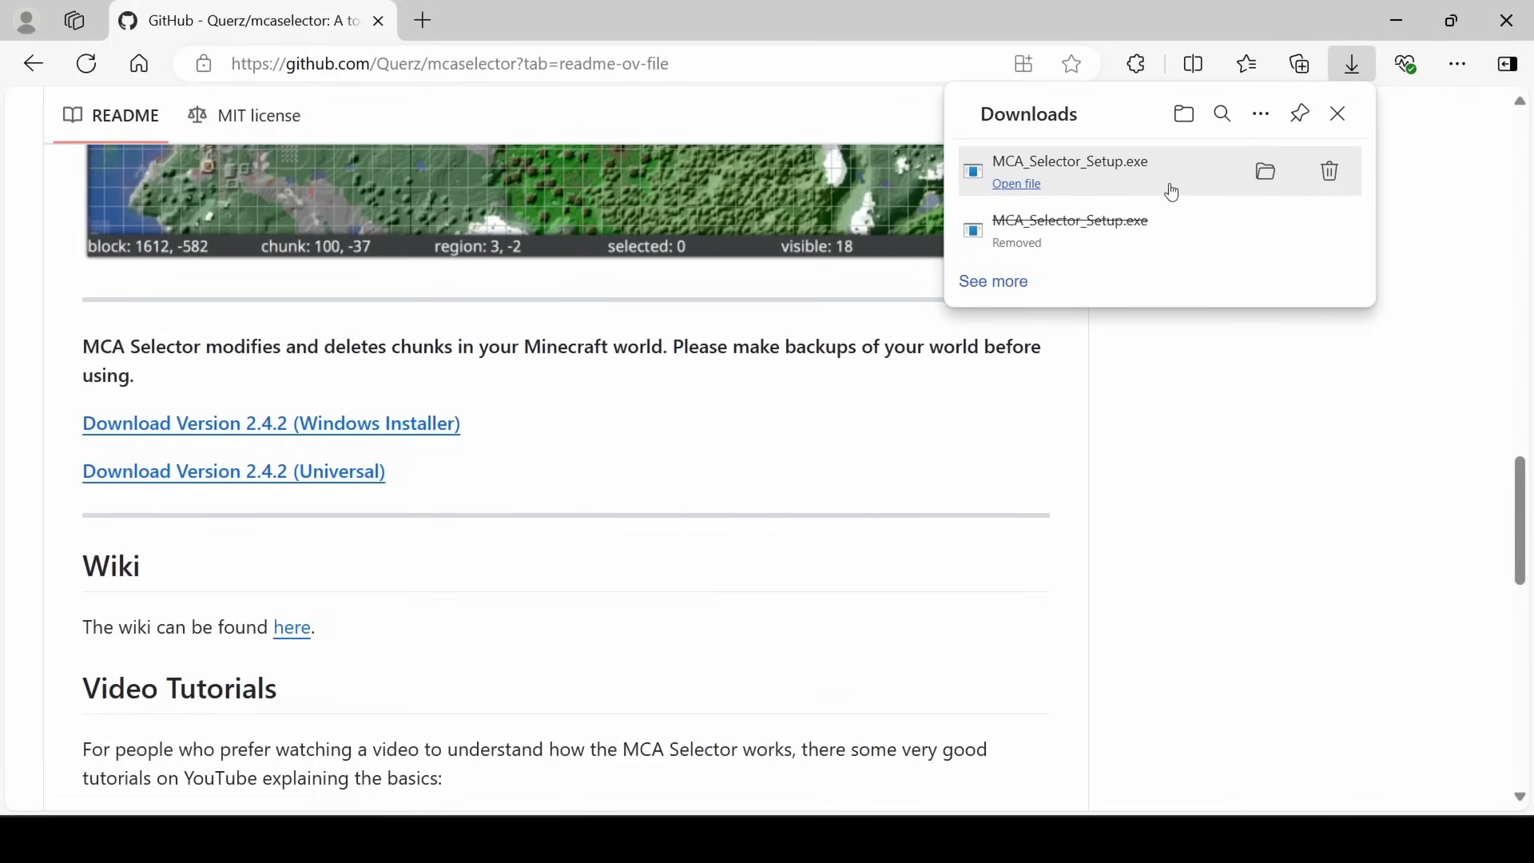
pyautogui.click(1021, 191)
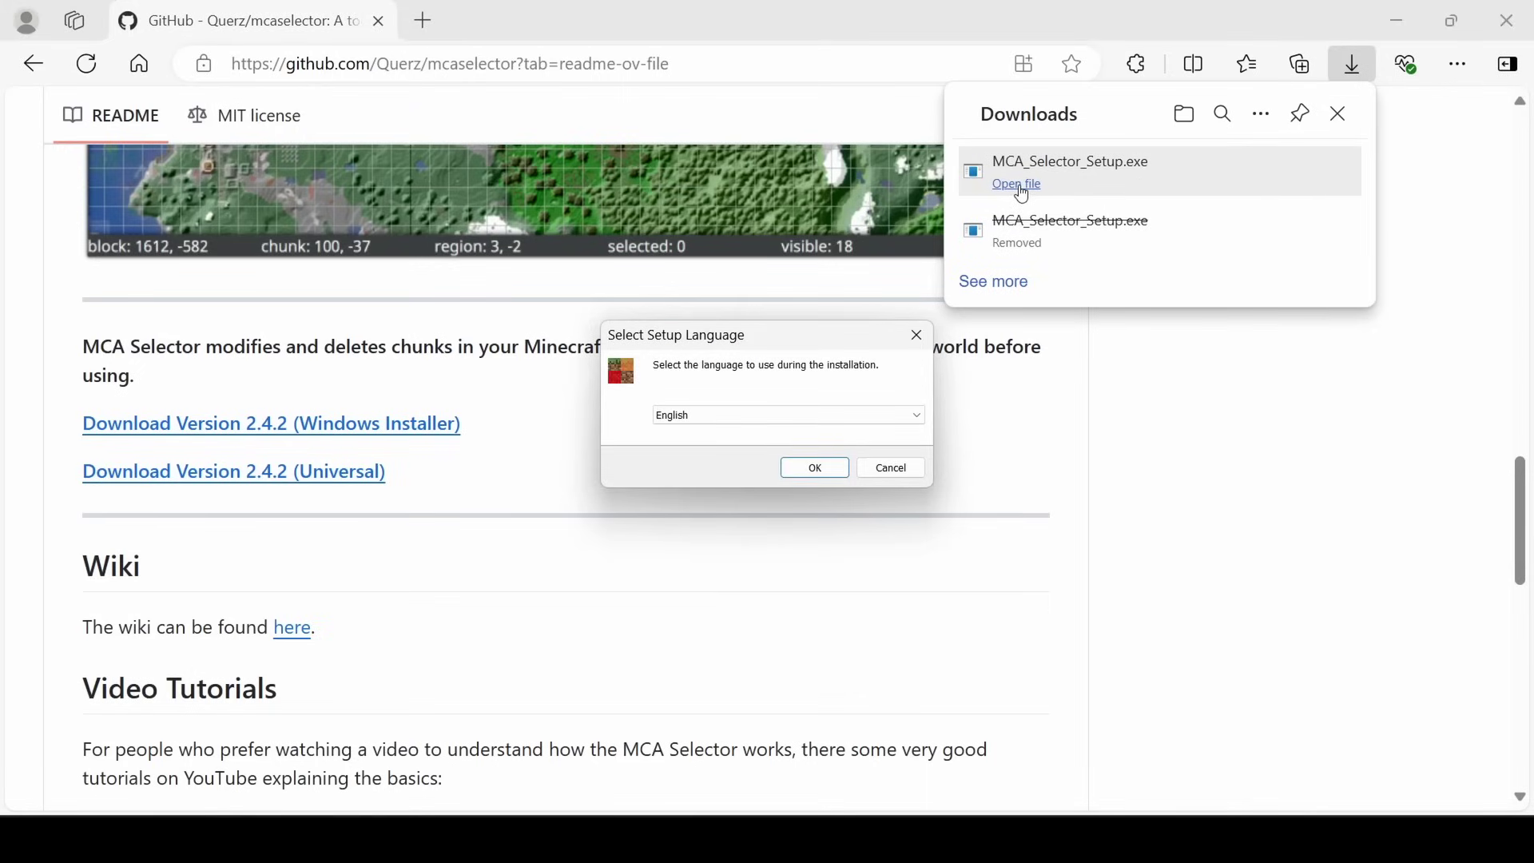
# Step: Install MCA Selector in English, accepting the license, and finish with it launching
pyautogui.click(815, 468)
pyautogui.click(538, 548)
pyautogui.click(917, 610)
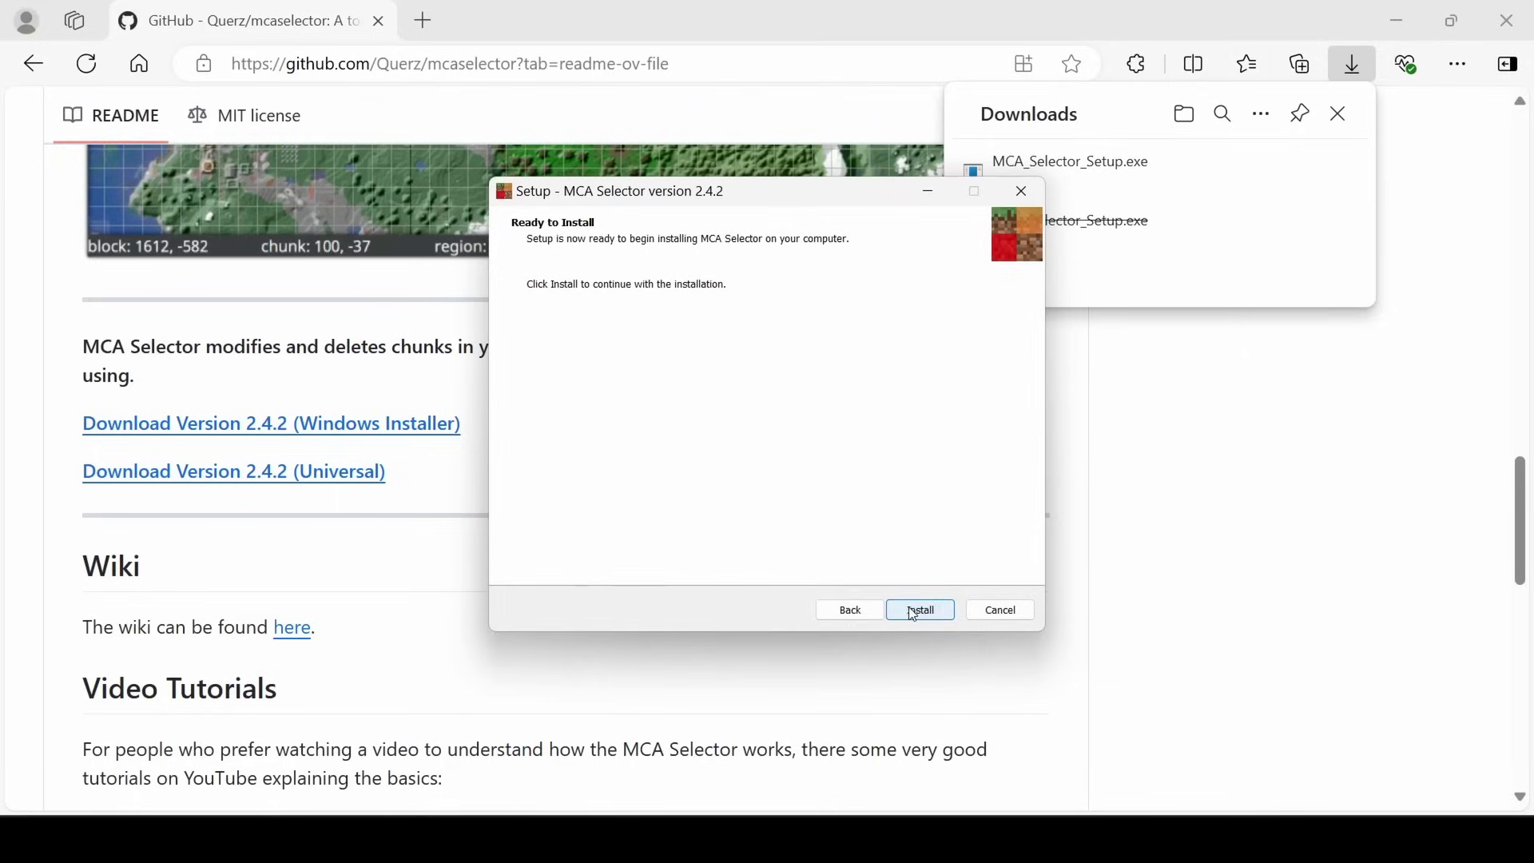
pyautogui.click(918, 610)
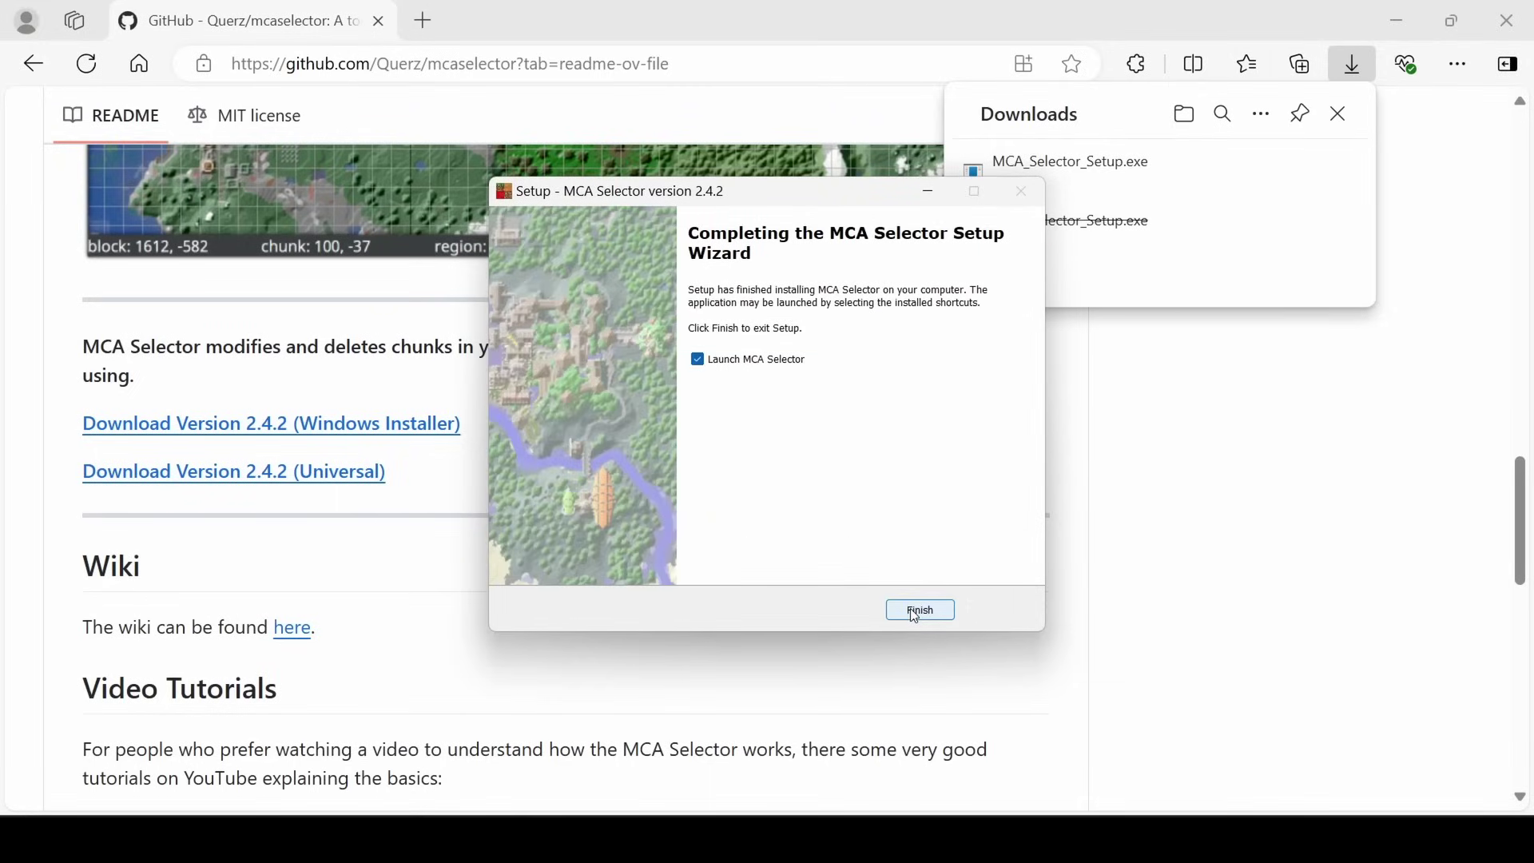
pyautogui.click(919, 612)
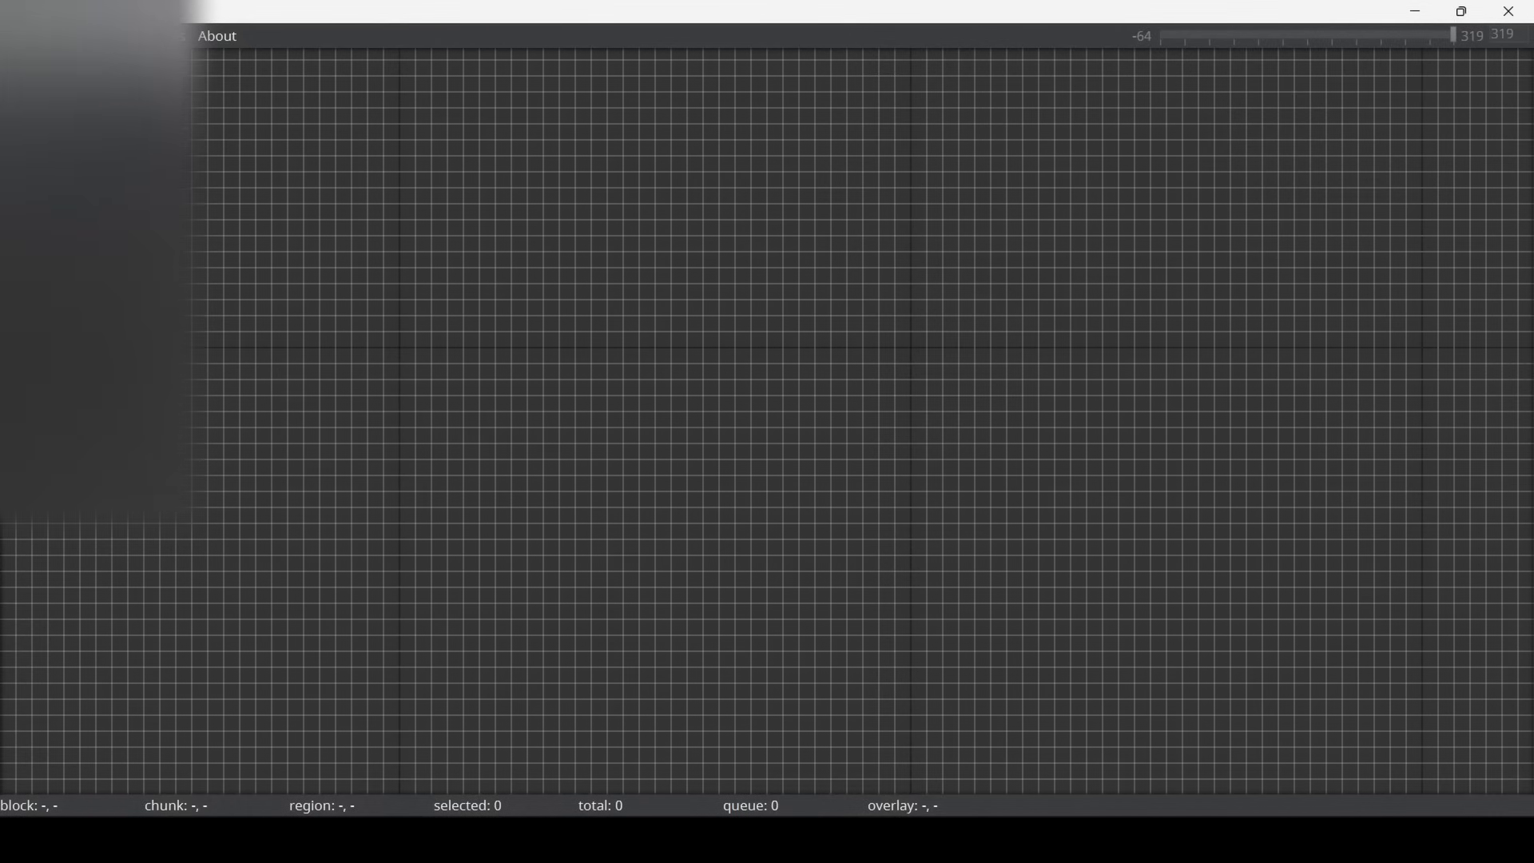
# Step: Load the Tretogor Province 1.22 world, hide chunk and region grids, and save a screenshot
pyautogui.hotkey('ctrl', 'o')
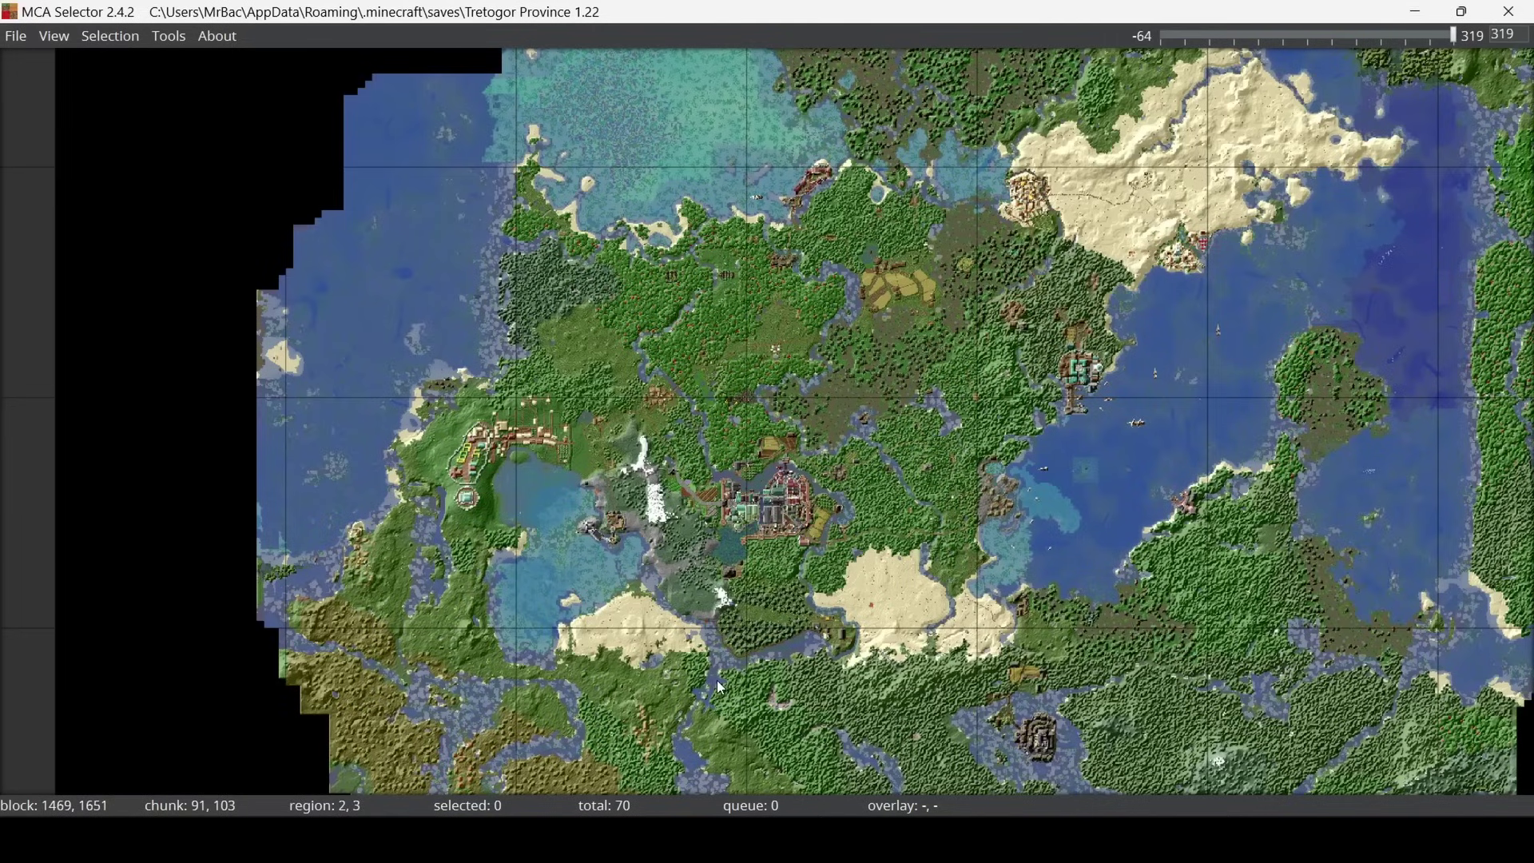
pyautogui.click(54, 37)
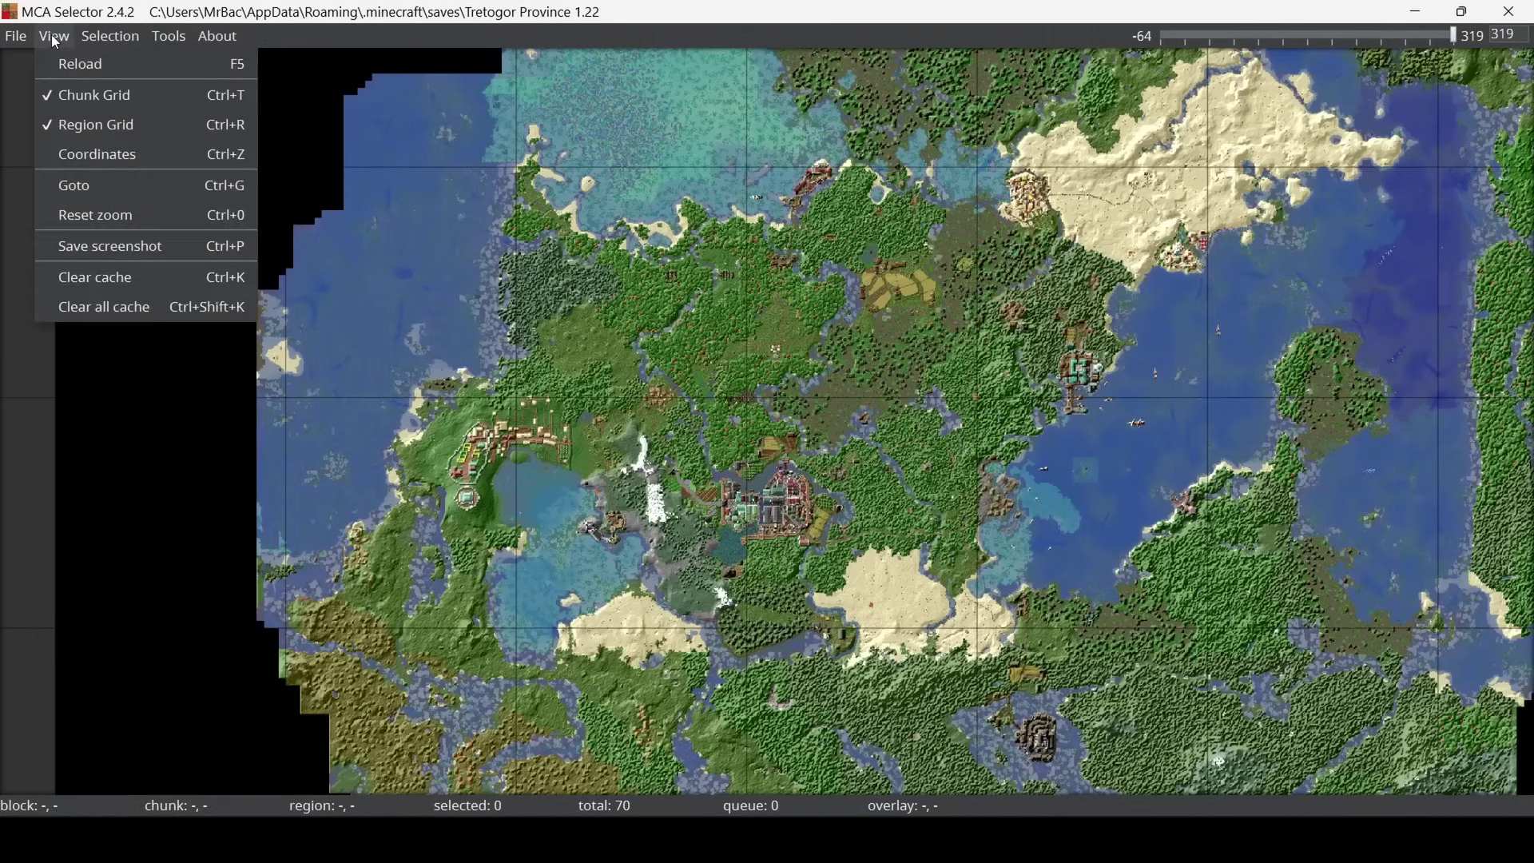
pyautogui.click(48, 125)
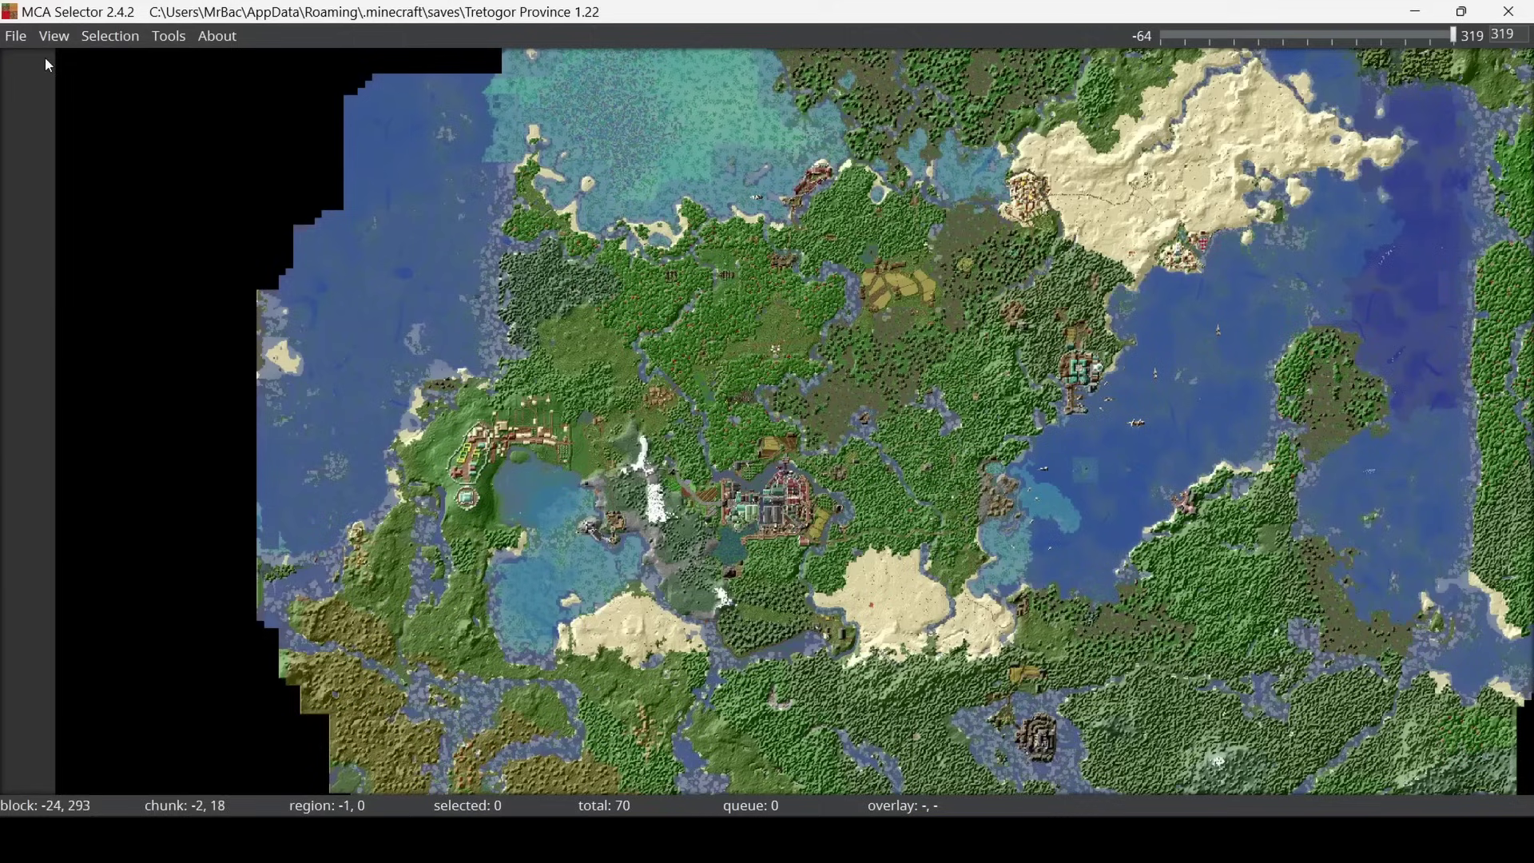
pyautogui.click(55, 36)
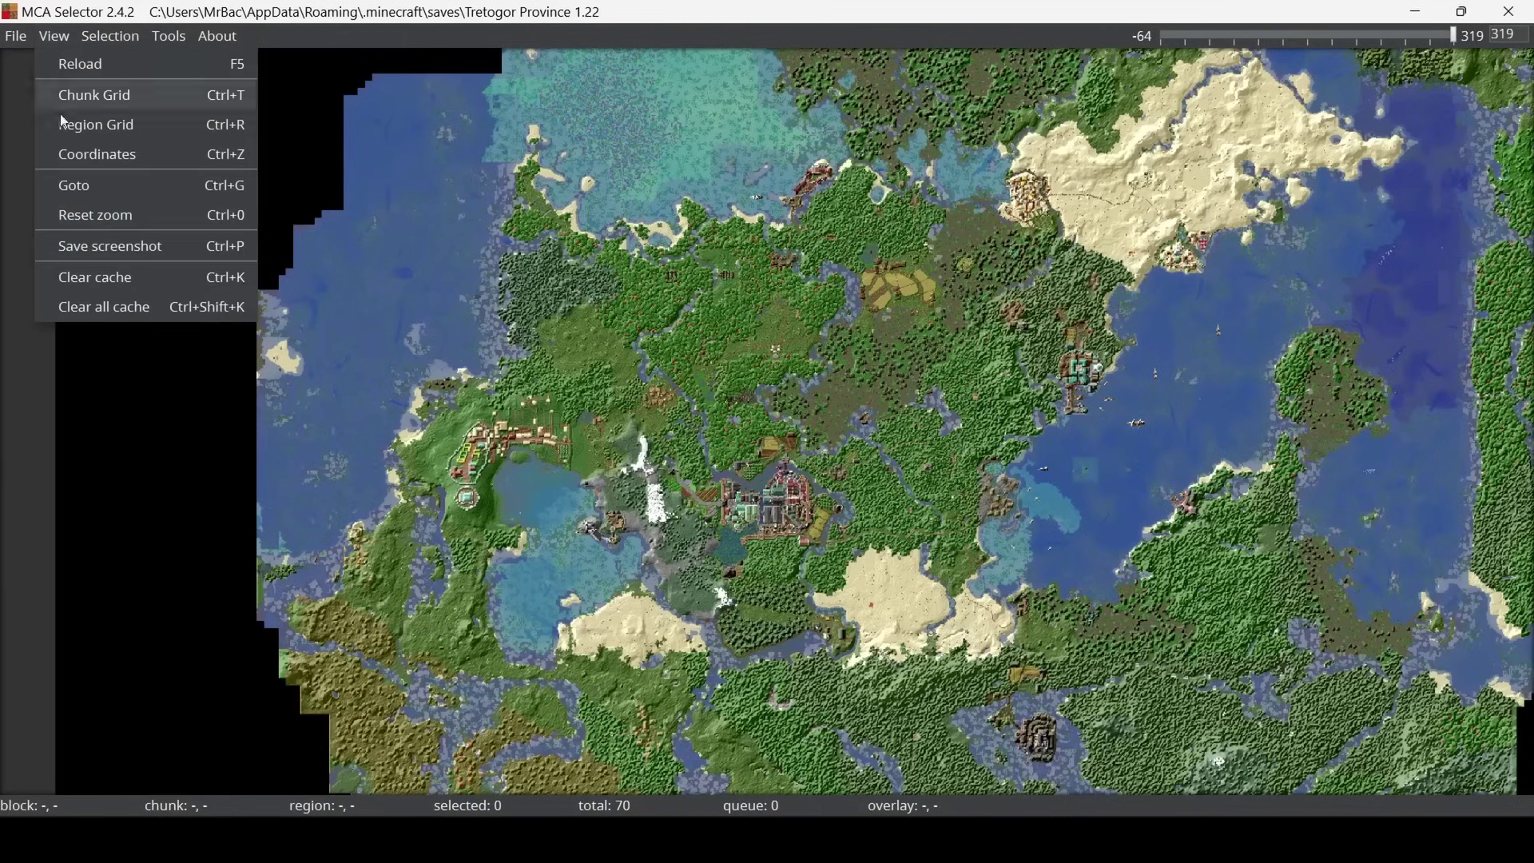
pyautogui.click(107, 247)
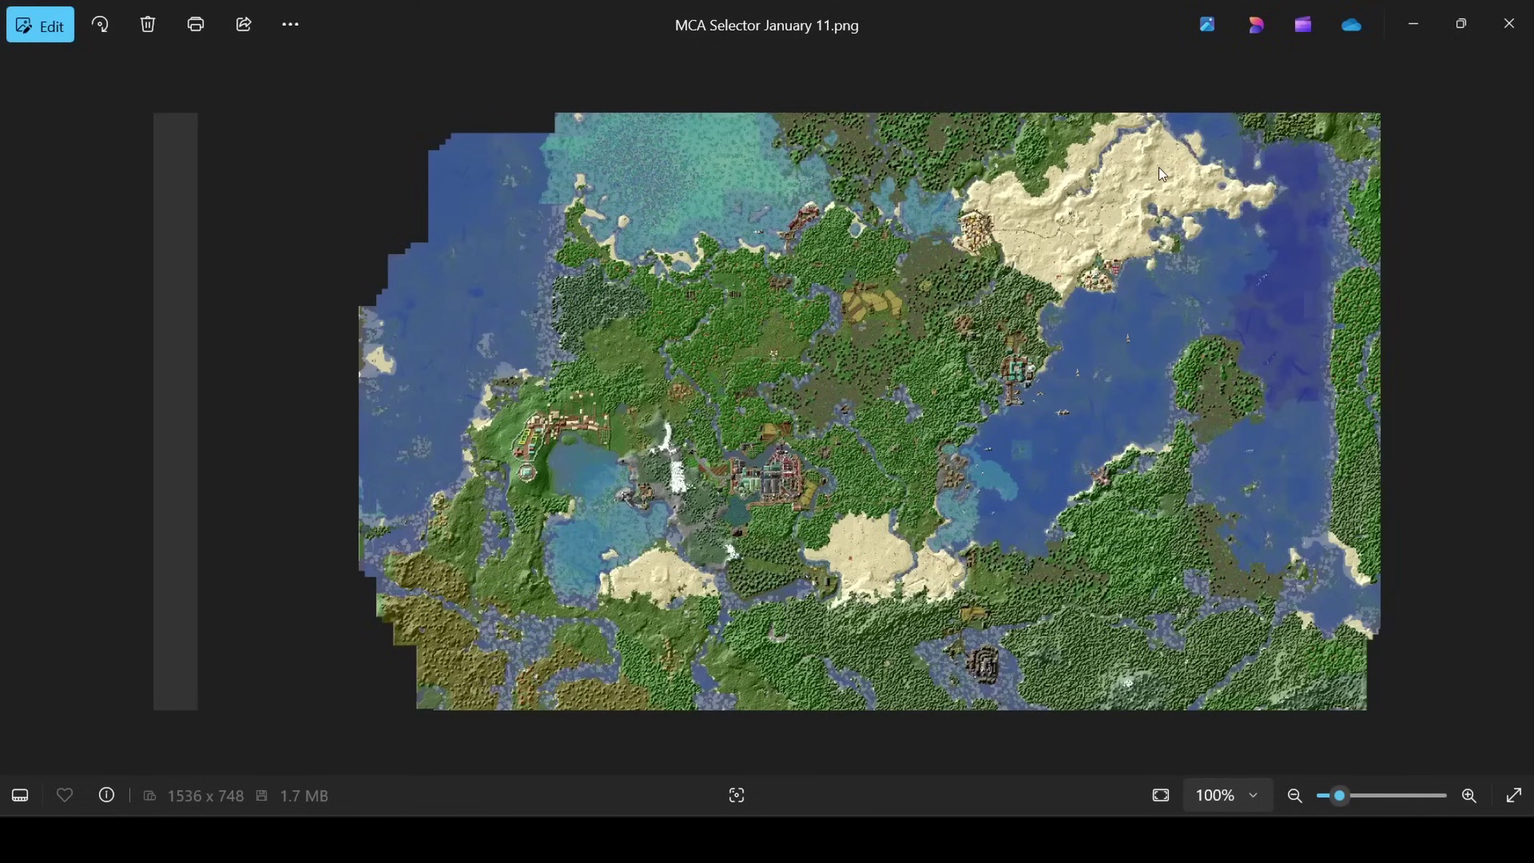
# Step: Advance the Photos viewer to the next screenshot, MCA Selector January 11.1.png
pyautogui.click(1515, 411)
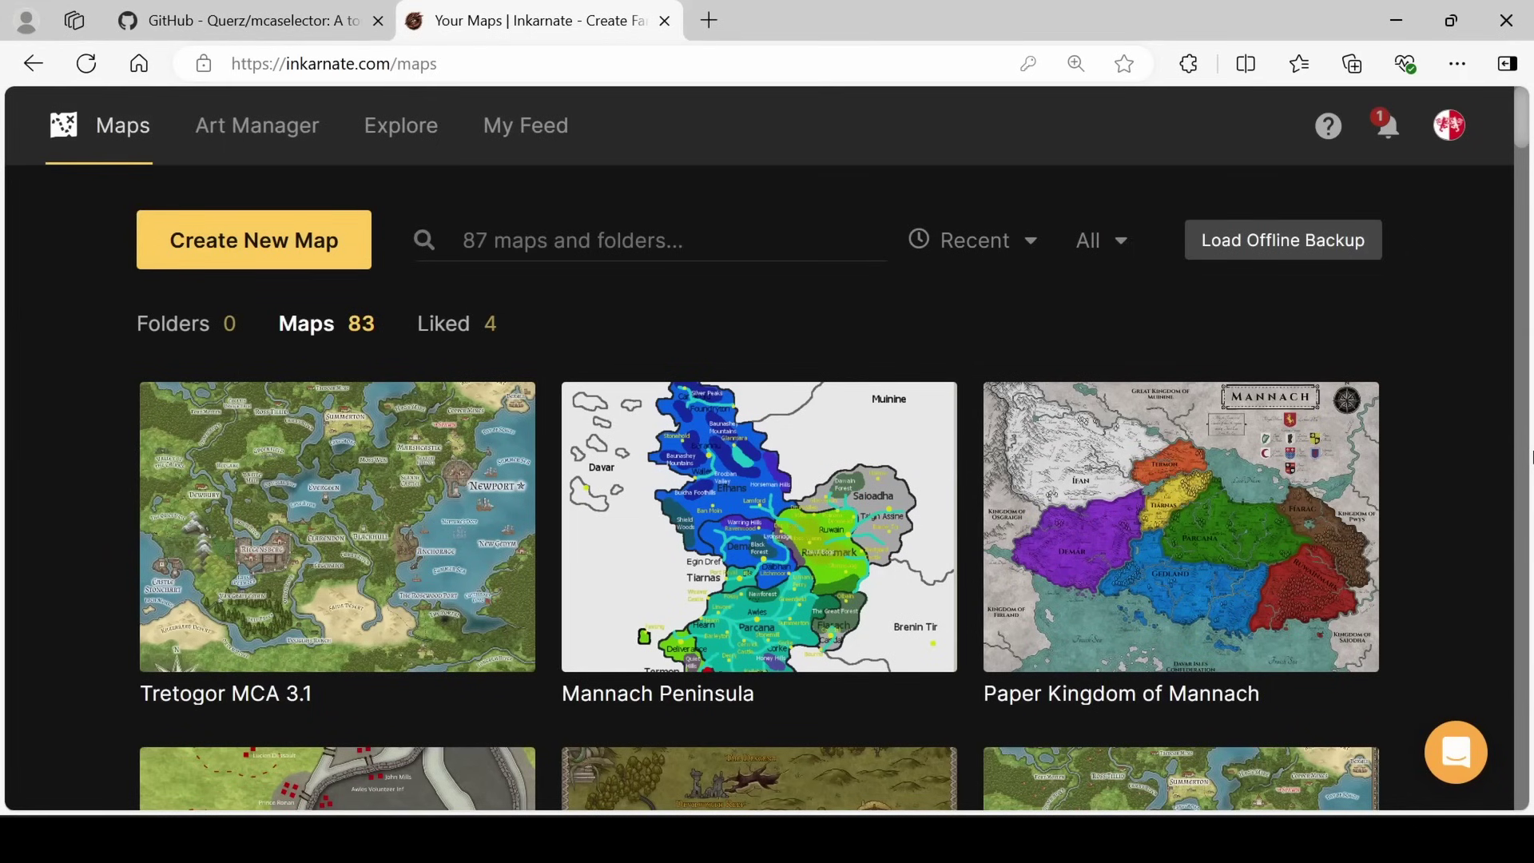
# Step: Create a new map from the Maps page using the Parchment World style
pyautogui.scroll(-20, 1497, 456)
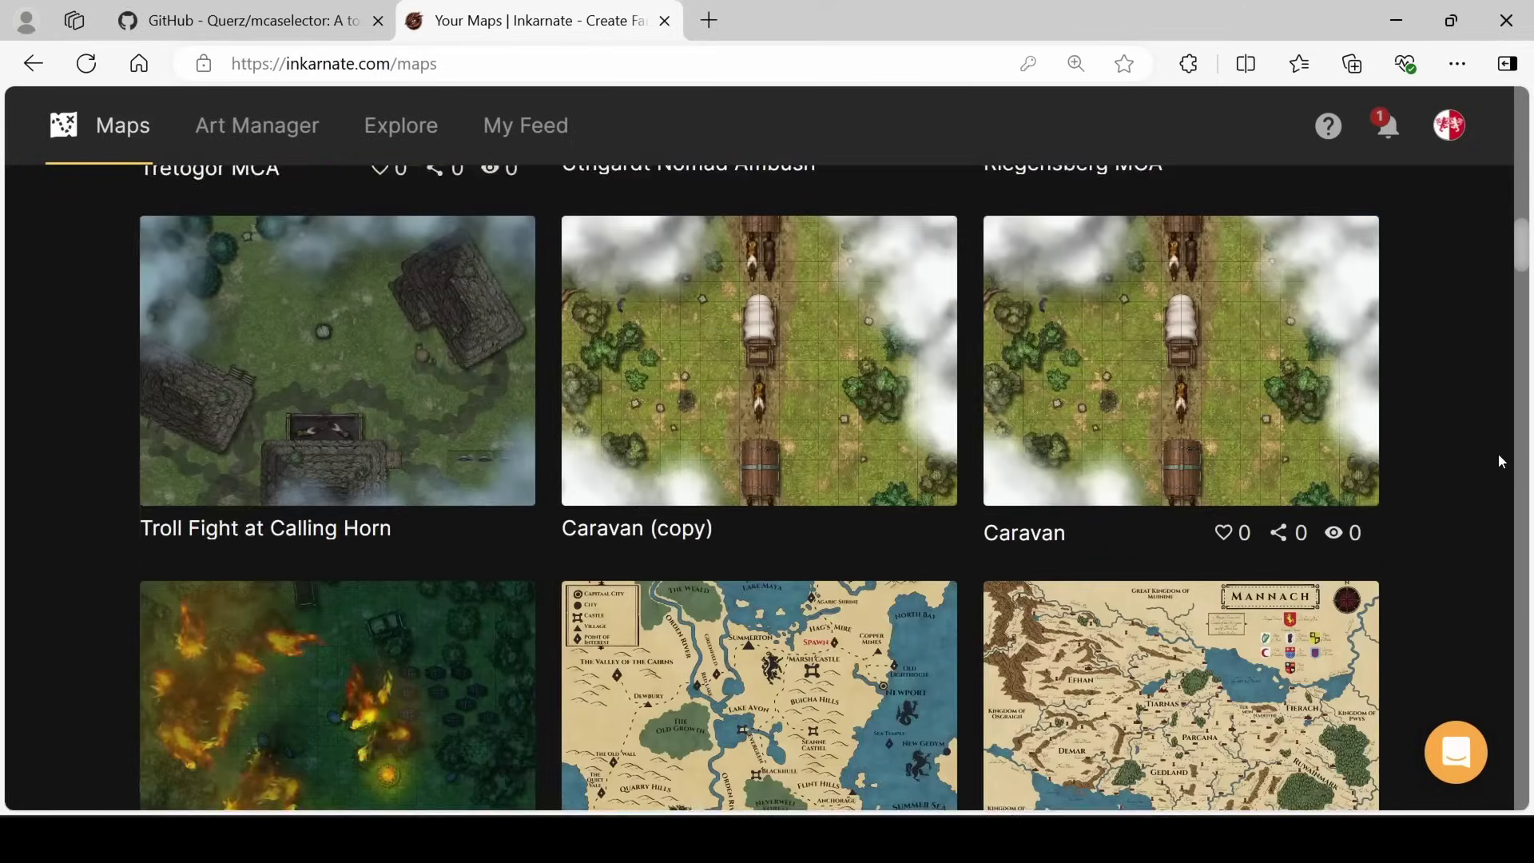
pyautogui.scroll(-20, 1498, 456)
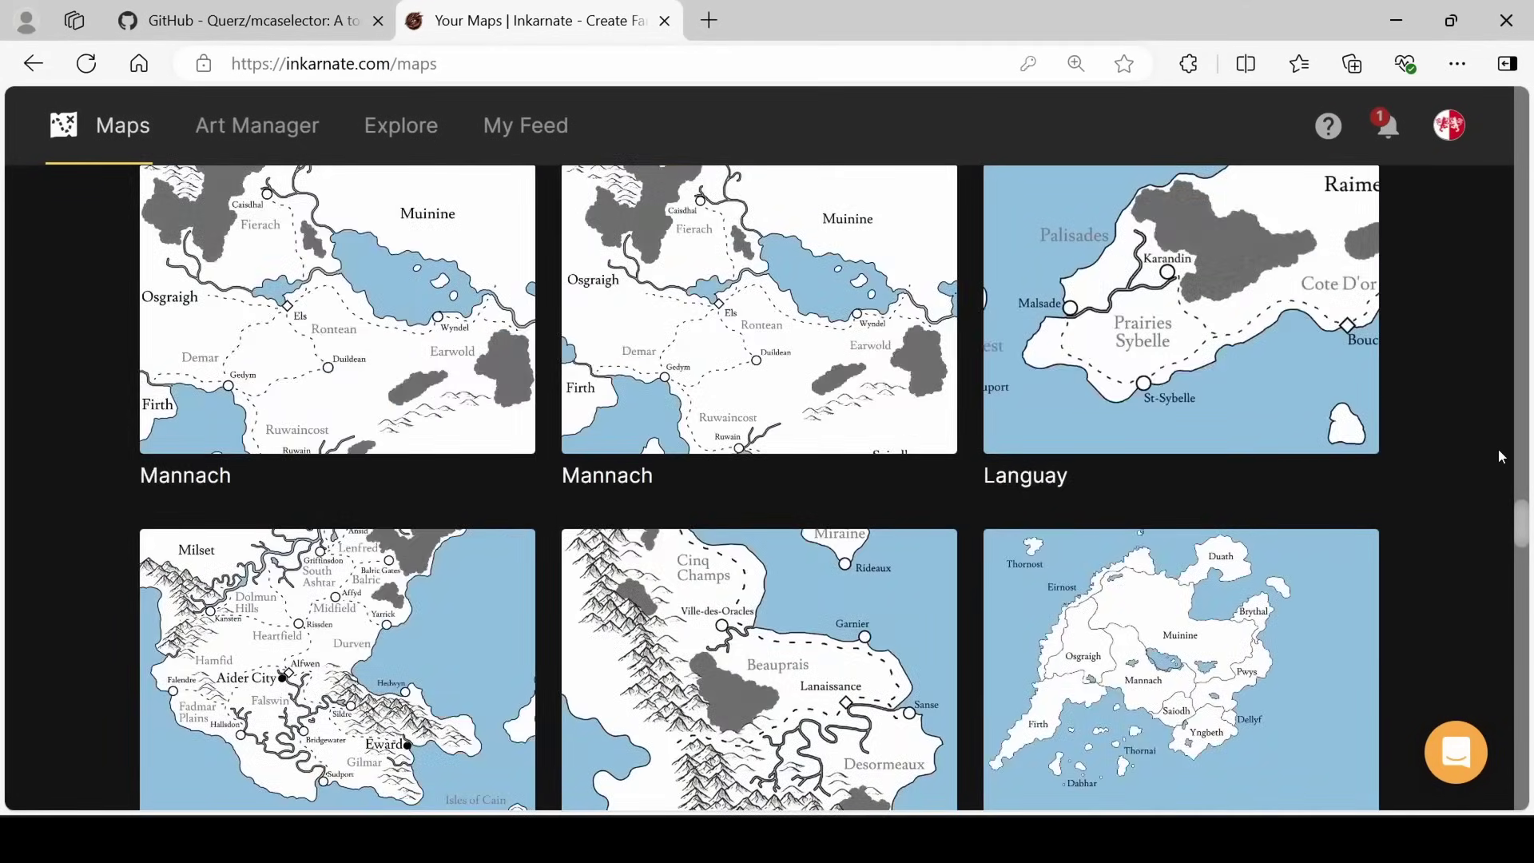
pyautogui.scroll(-15, 1498, 456)
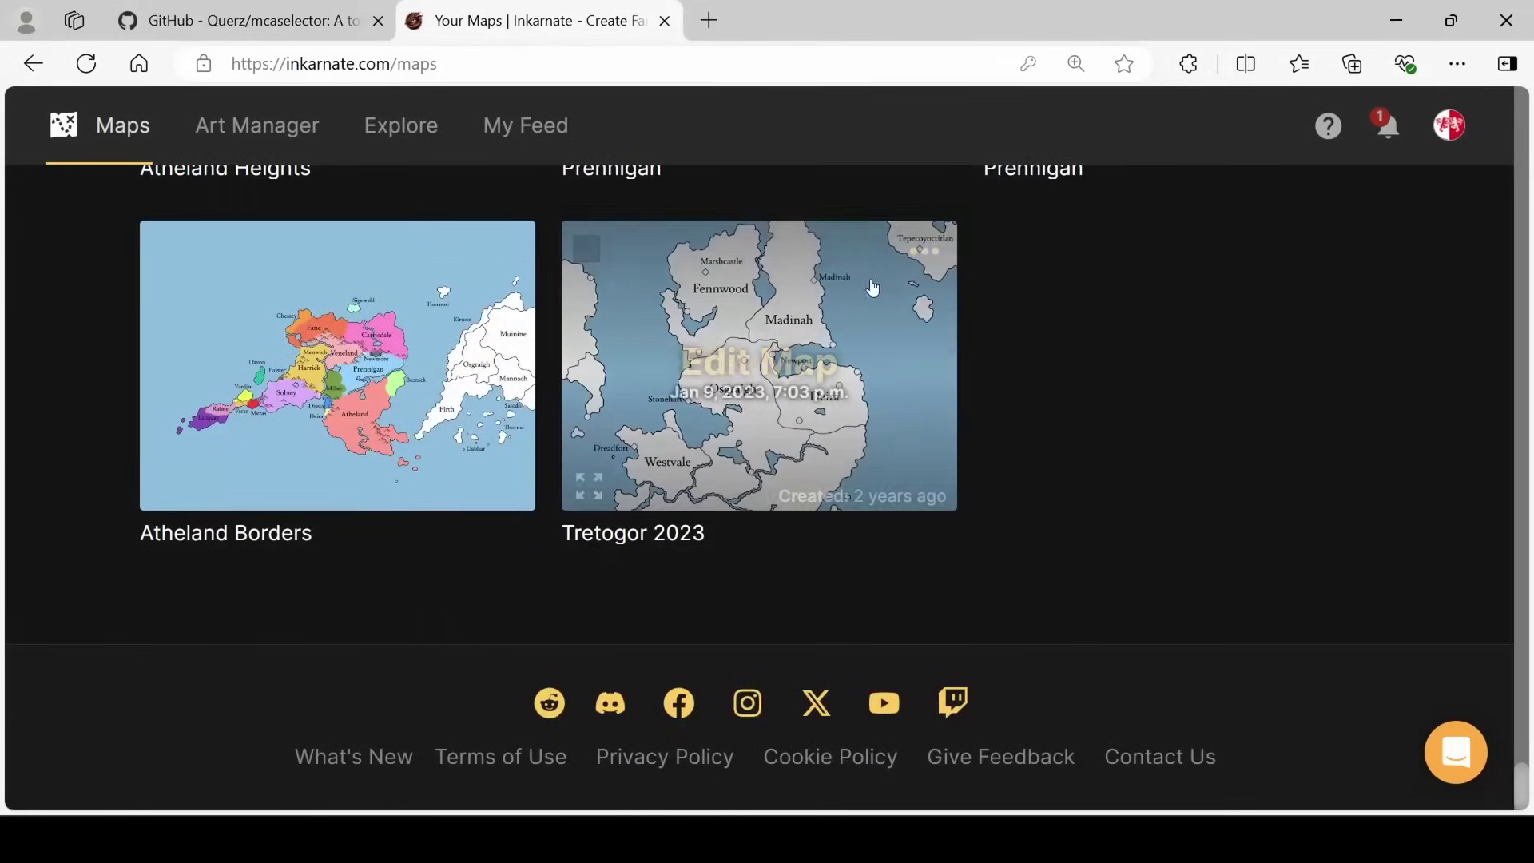
pyautogui.scroll(8, 1261, 448)
pyautogui.scroll(20, 1261, 447)
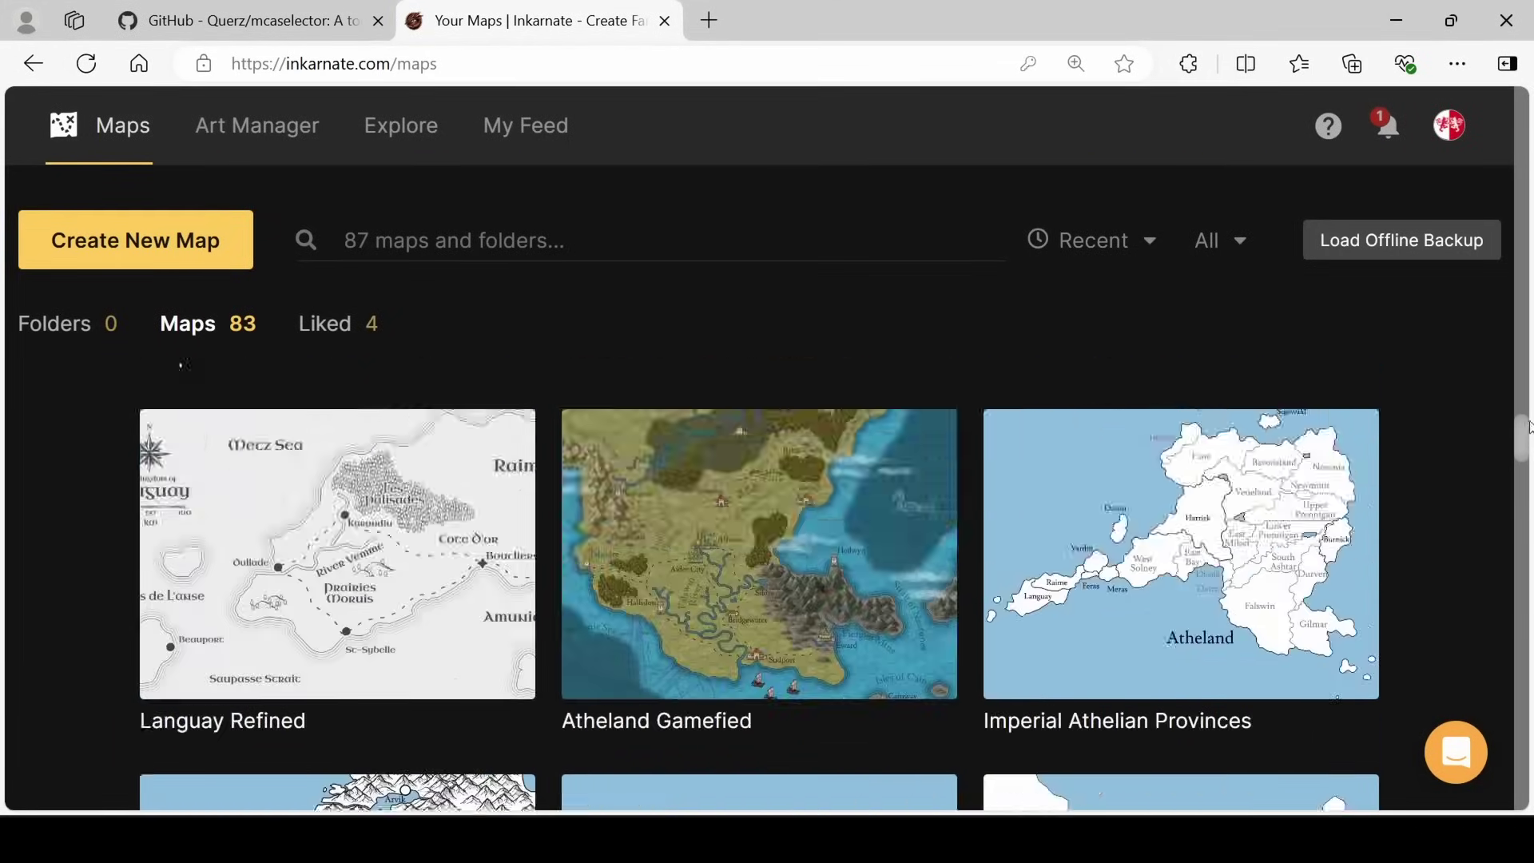
pyautogui.moveTo(1528, 426); pyautogui.dragTo(1531, 88)
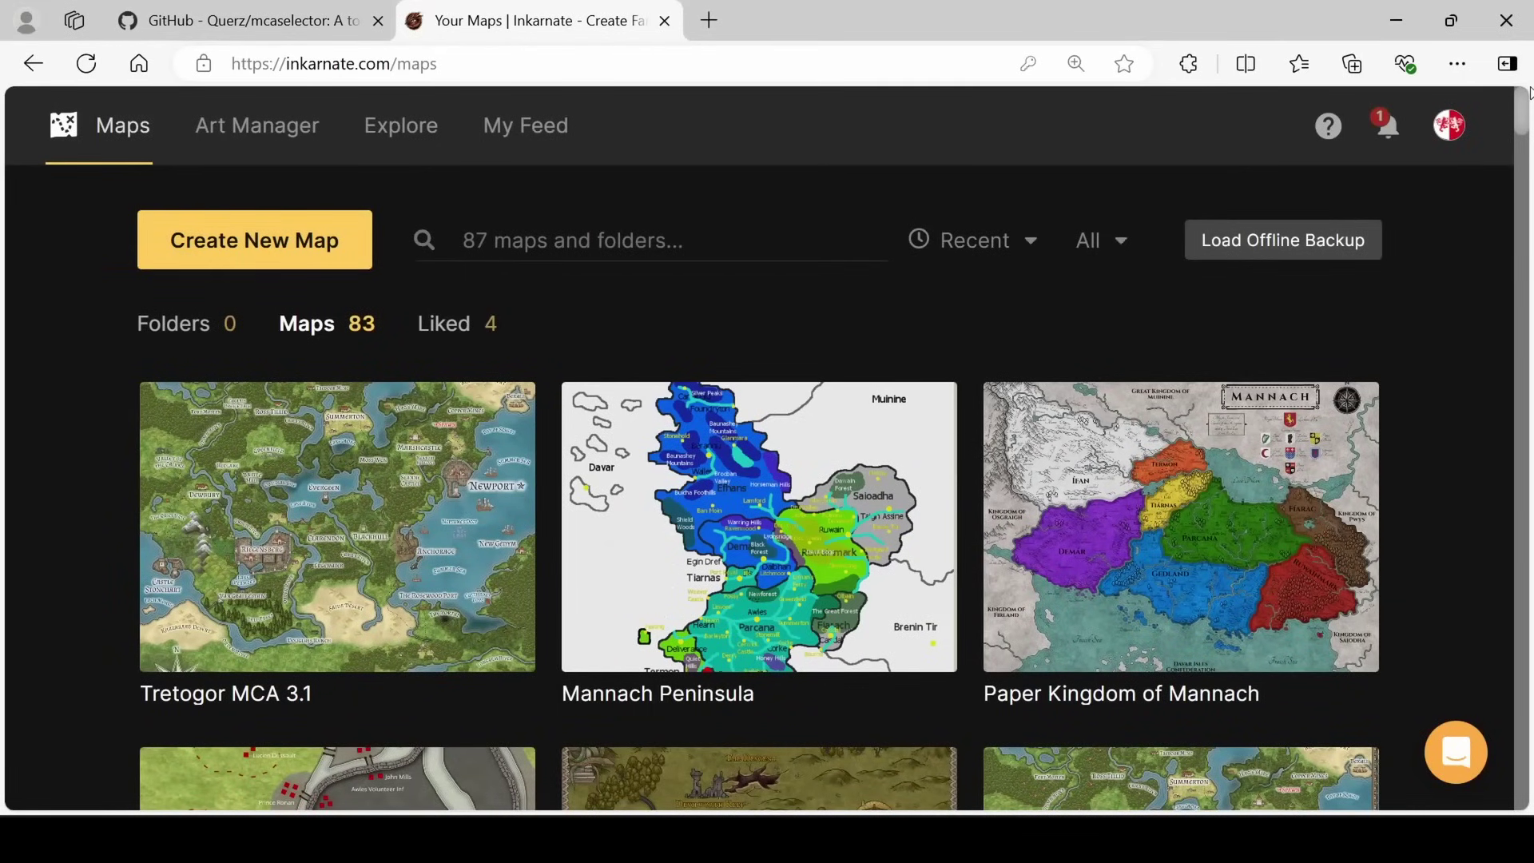
pyautogui.click(292, 242)
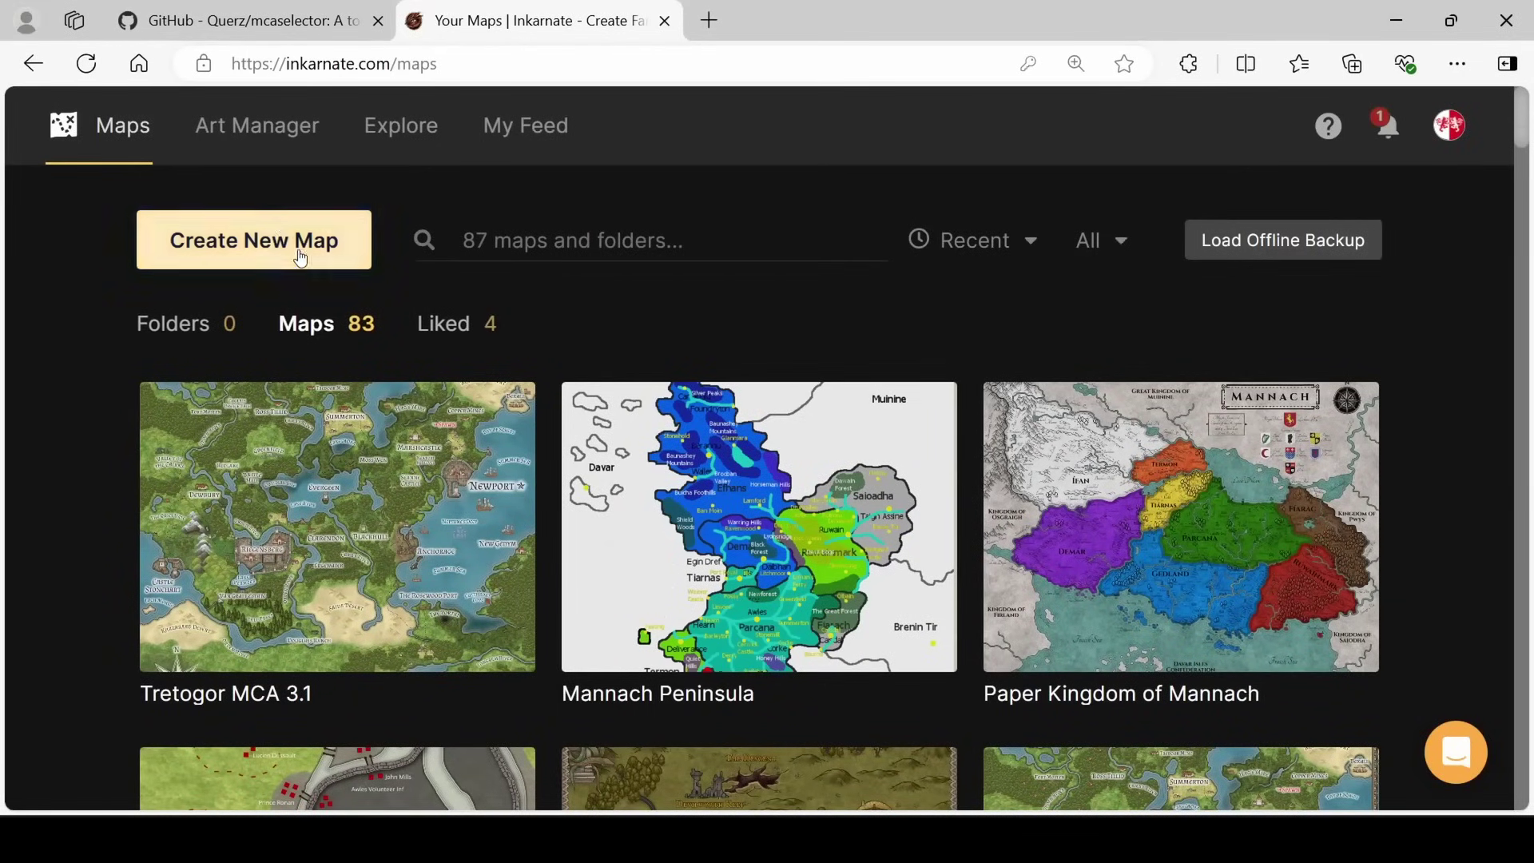
pyautogui.scroll(-8, 402, 352)
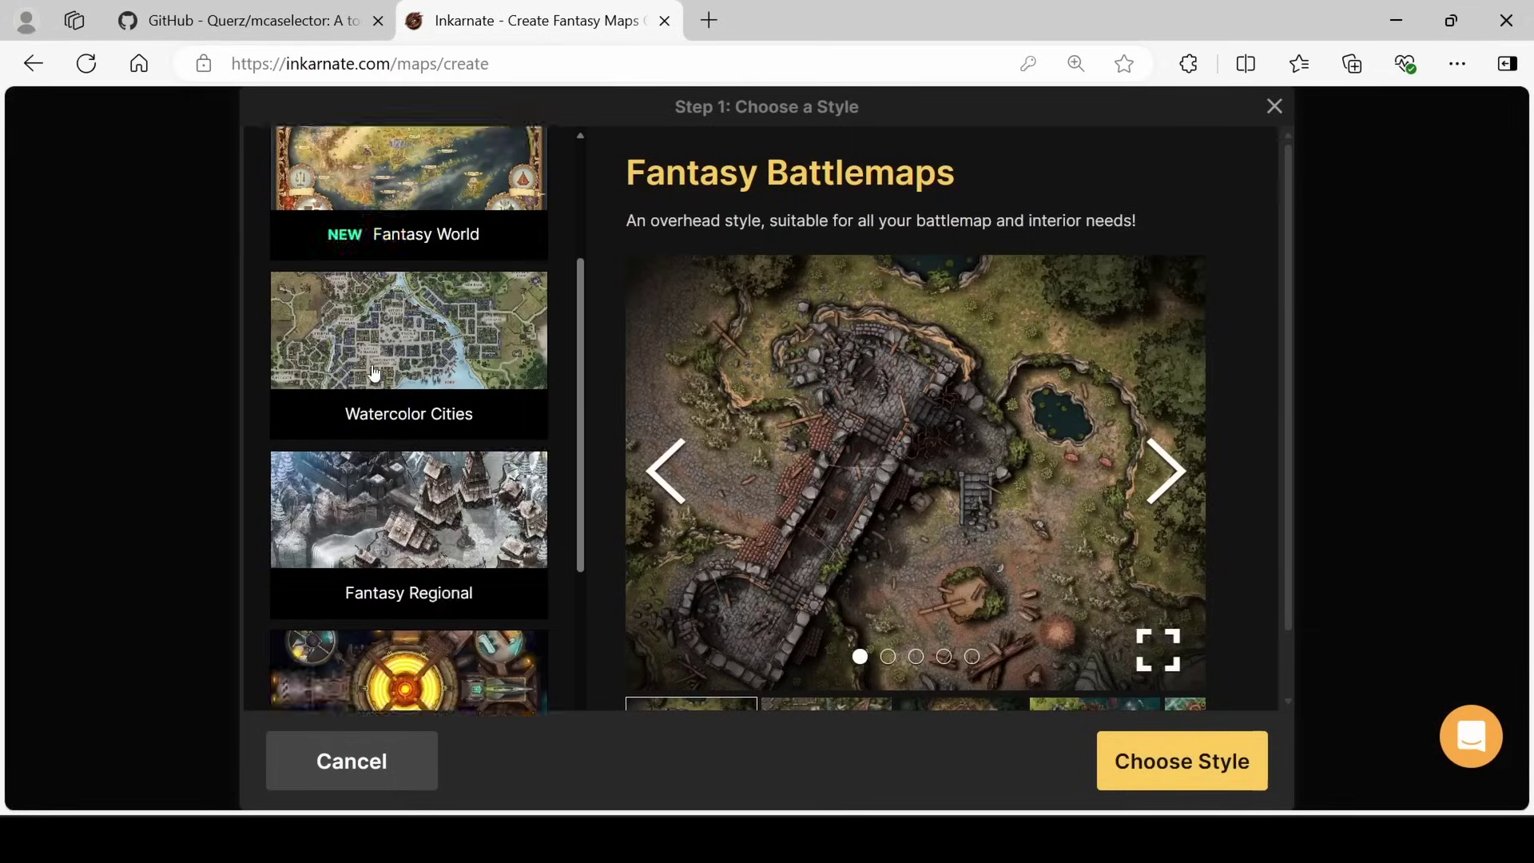
pyautogui.scroll(-2, 439, 635)
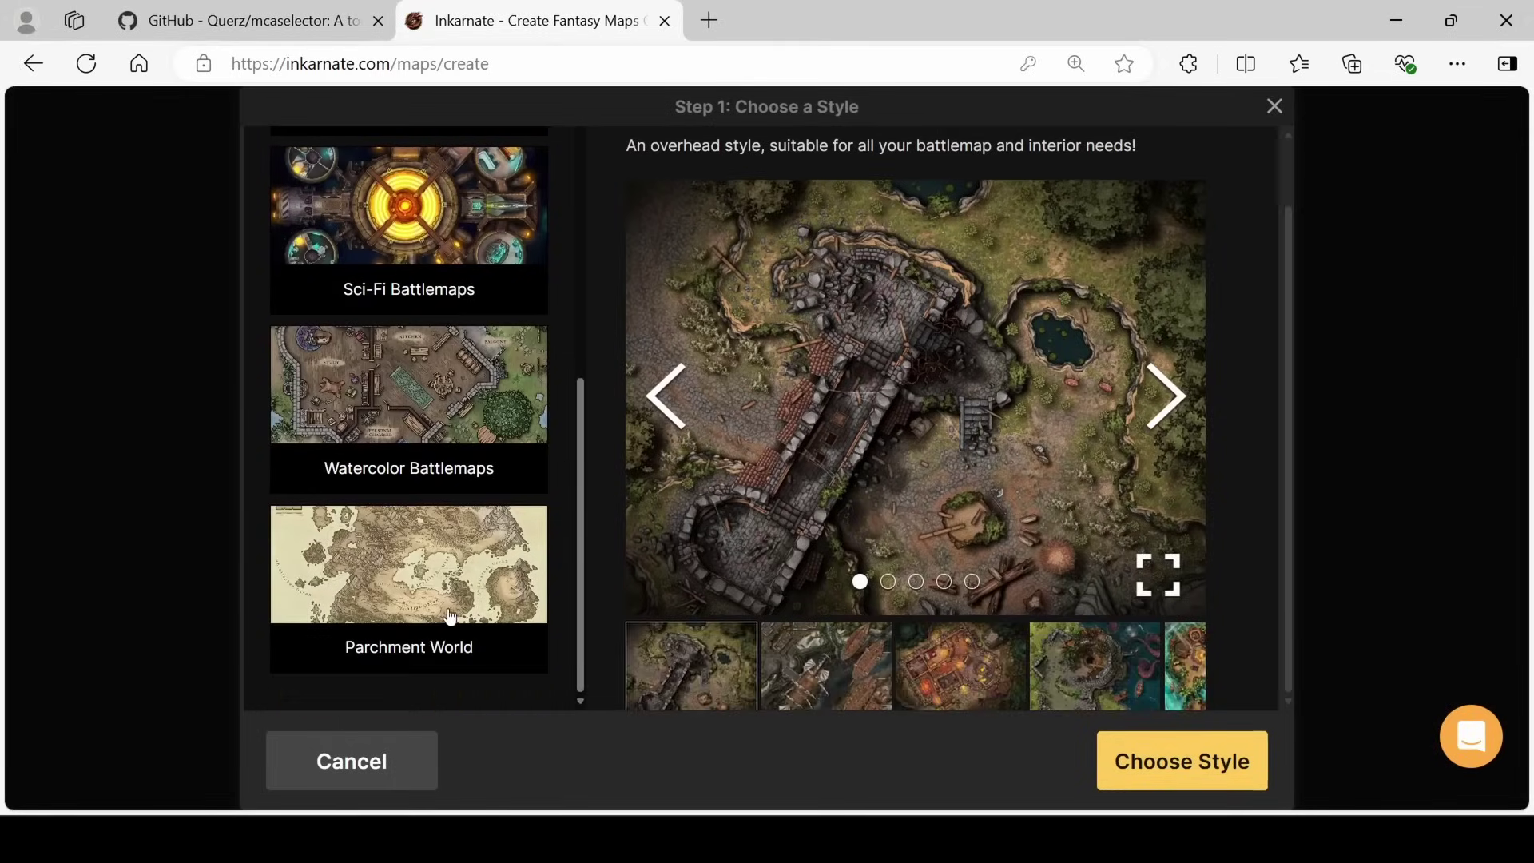
pyautogui.click(434, 574)
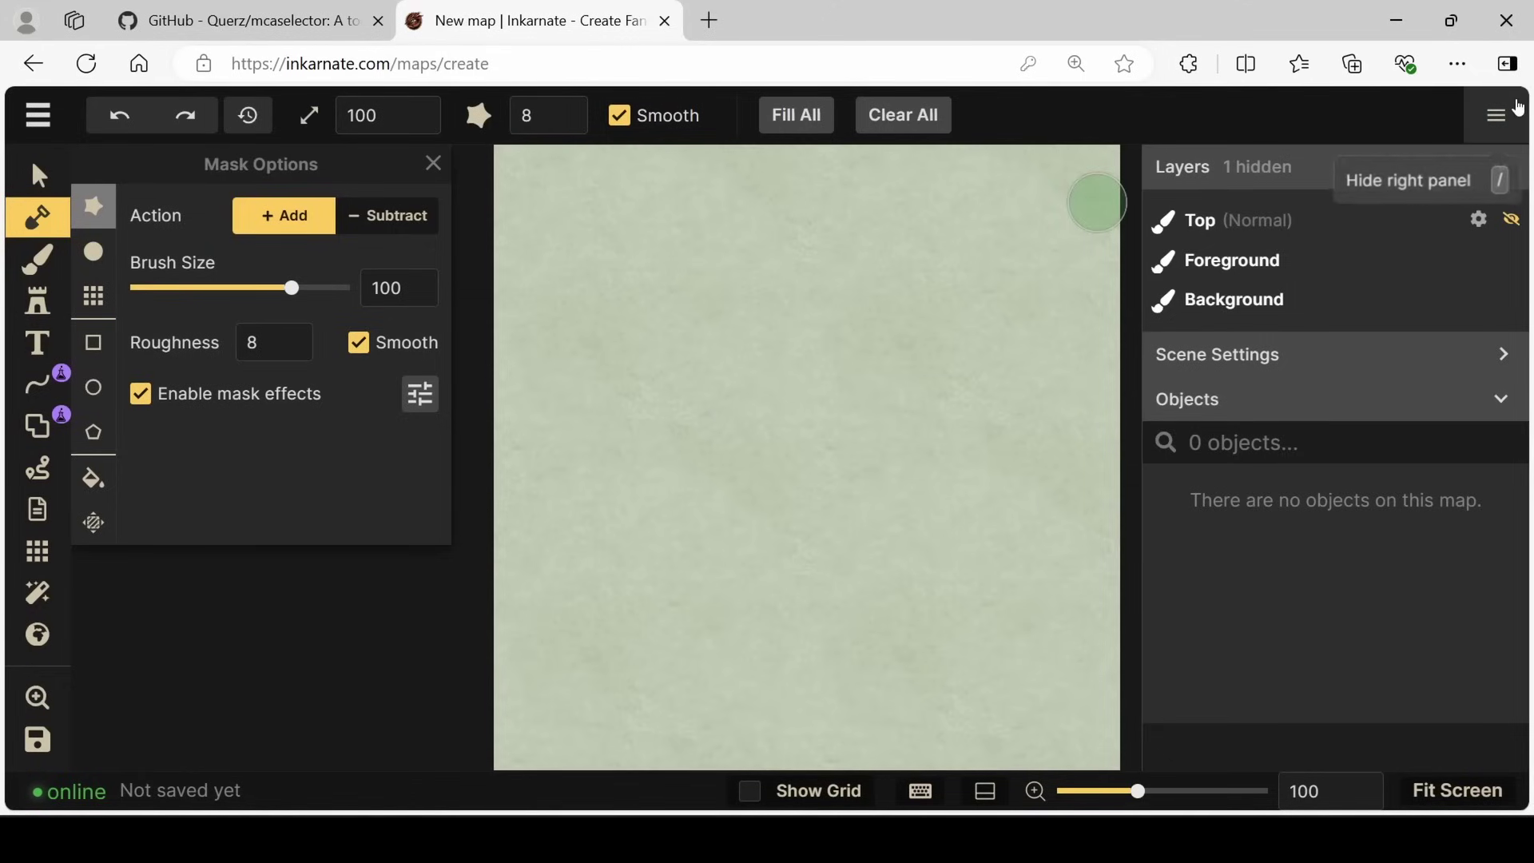
# Step: Hide the side panel and mask settings, then upload the map screenshot as a custom stamp
pyautogui.click(1513, 116)
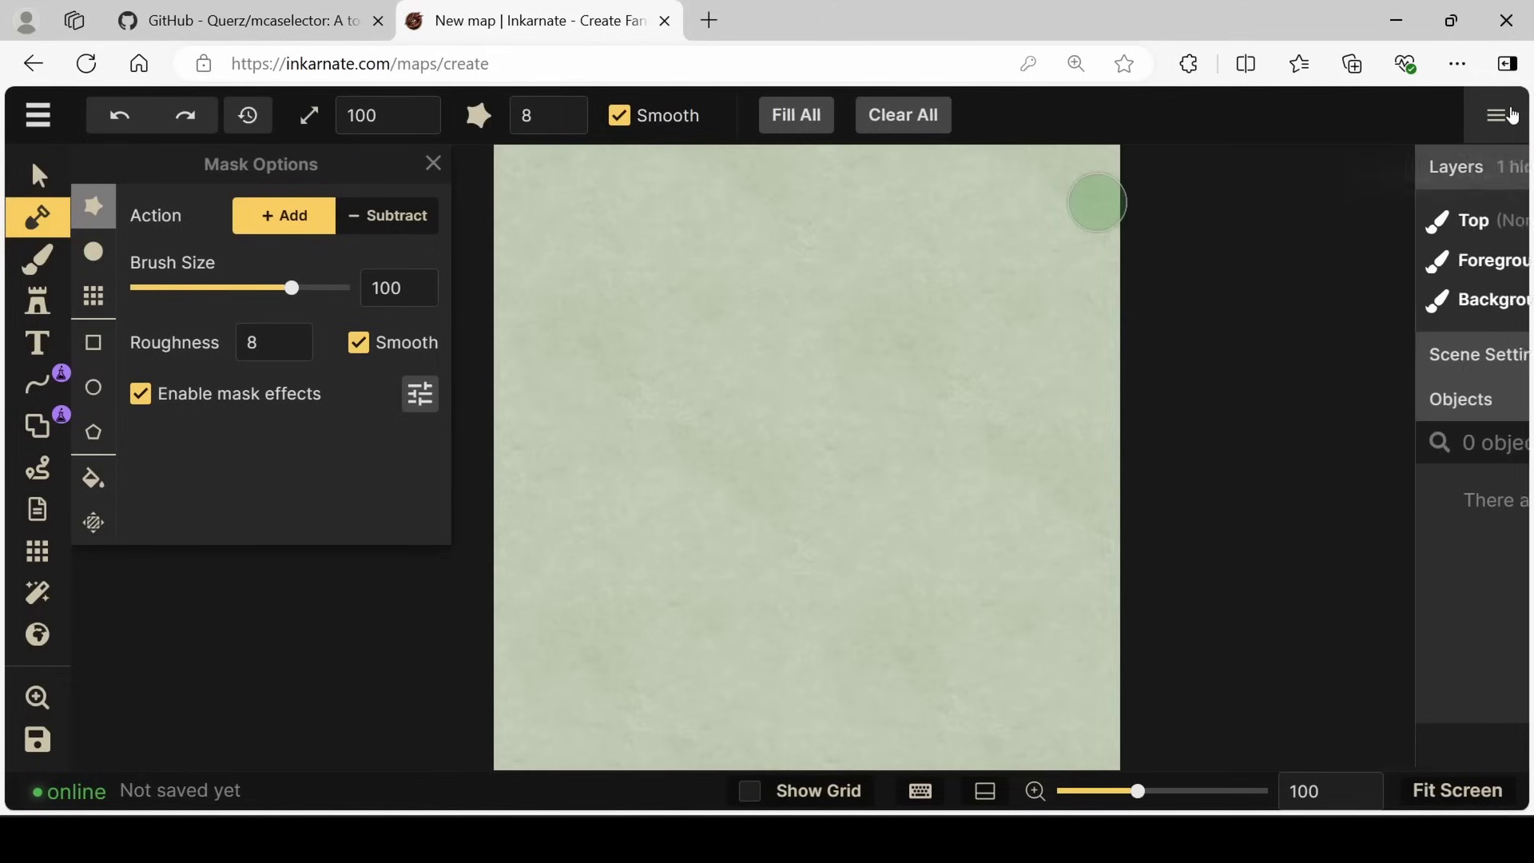
pyautogui.click(433, 162)
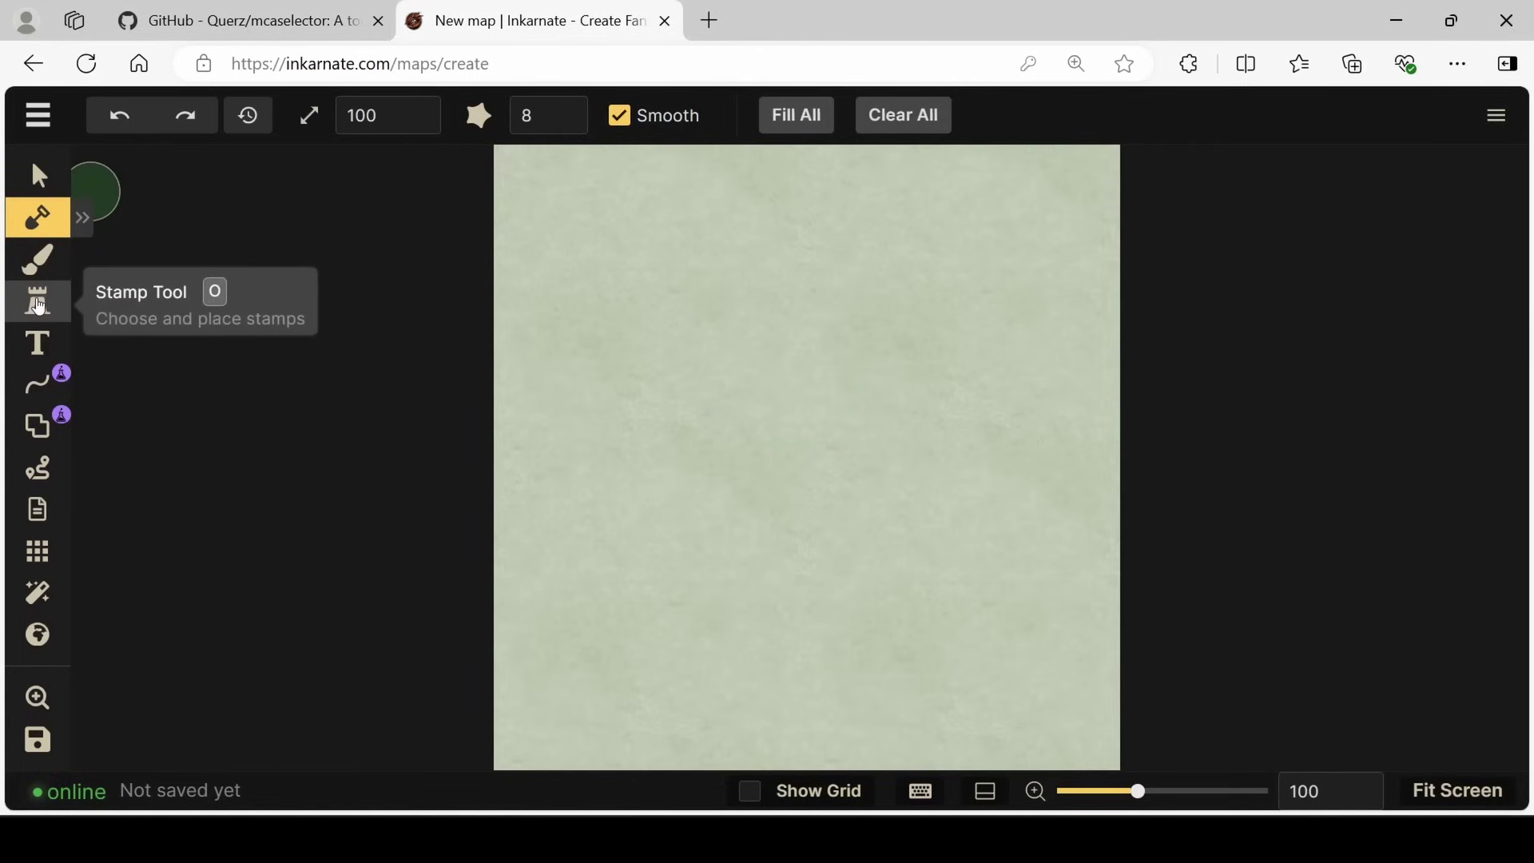
pyautogui.click(39, 304)
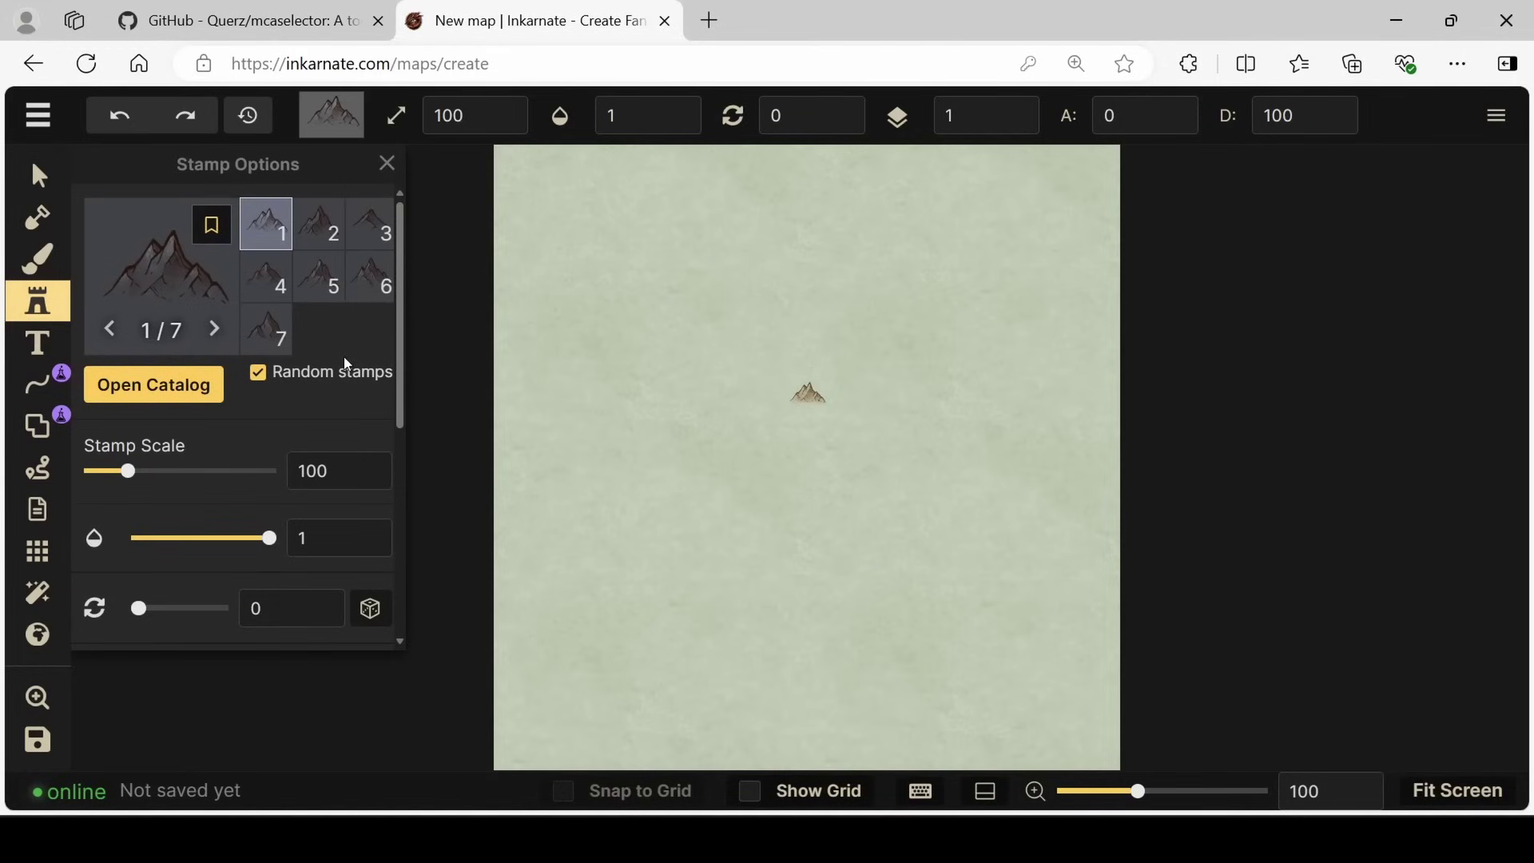
pyautogui.click(190, 387)
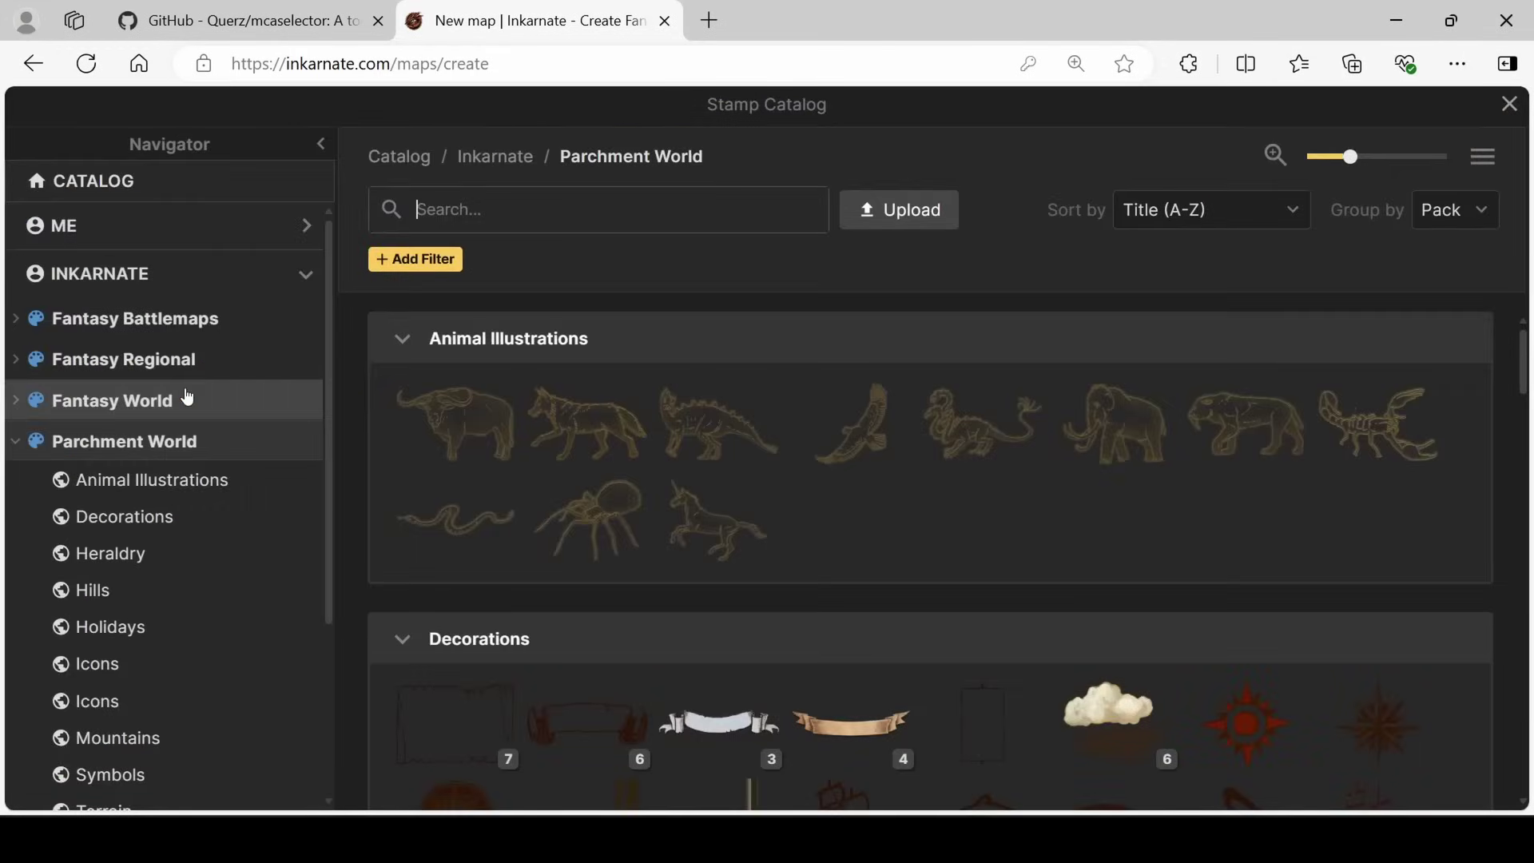
pyautogui.click(137, 227)
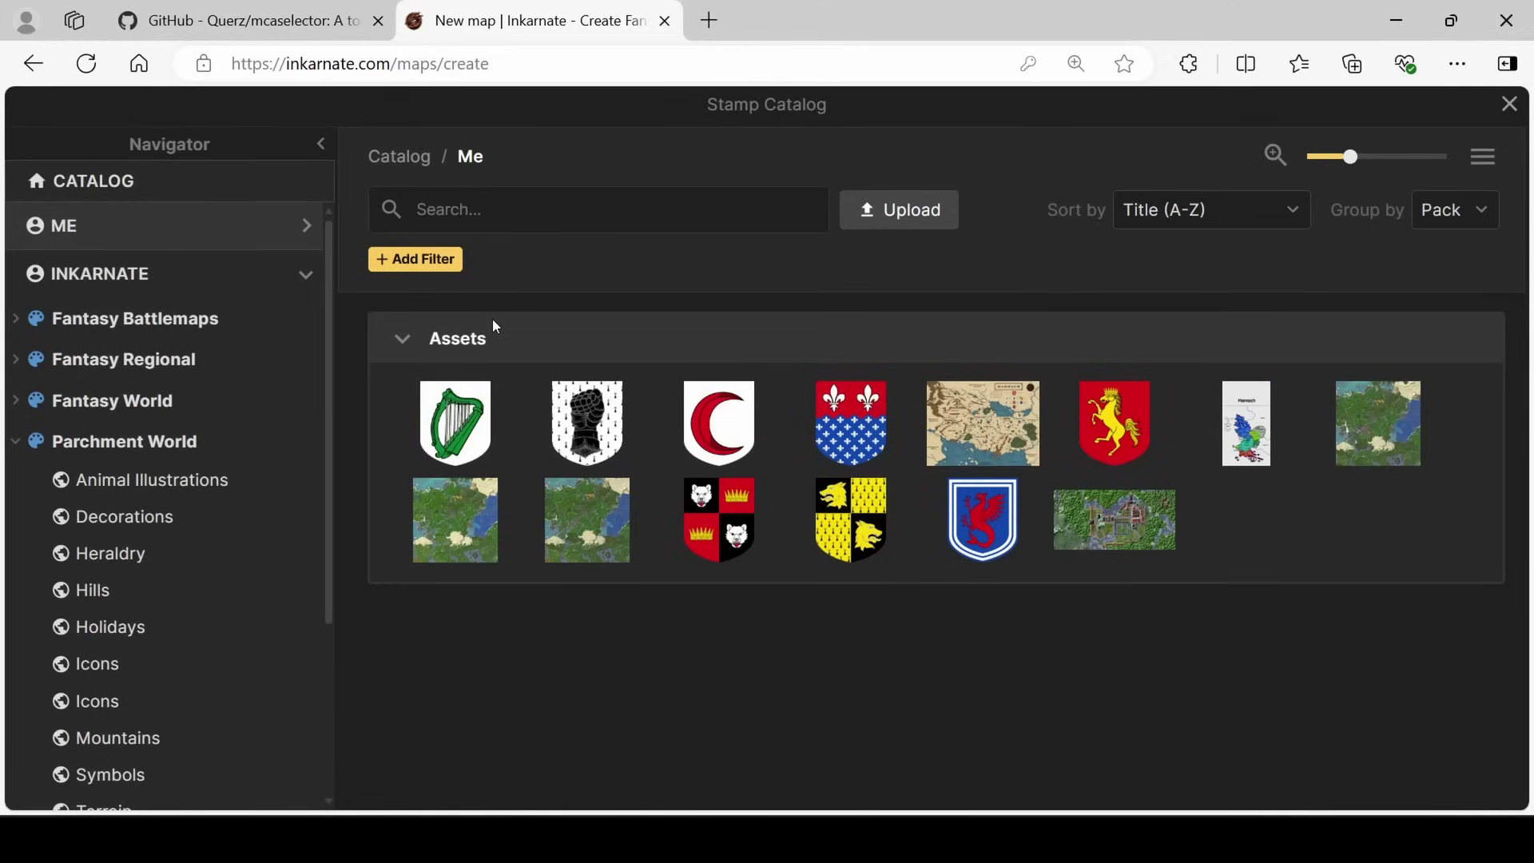
pyautogui.click(917, 221)
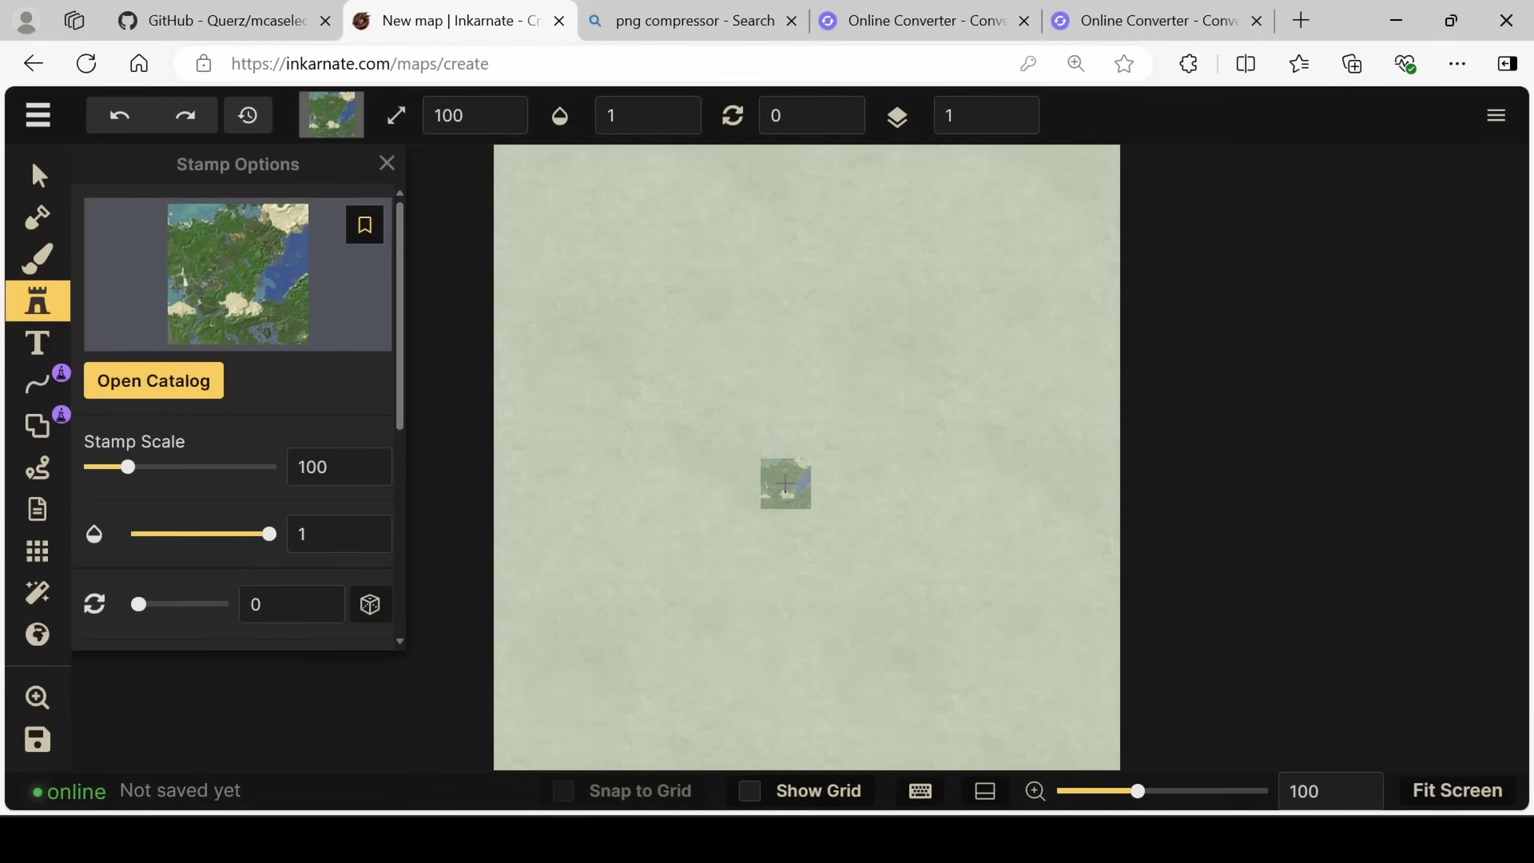
# Step: Place the Minecraft map stamp and enlarge it to scale 500 across the canvas
pyautogui.click(785, 483)
pyautogui.rightClick(785, 483)
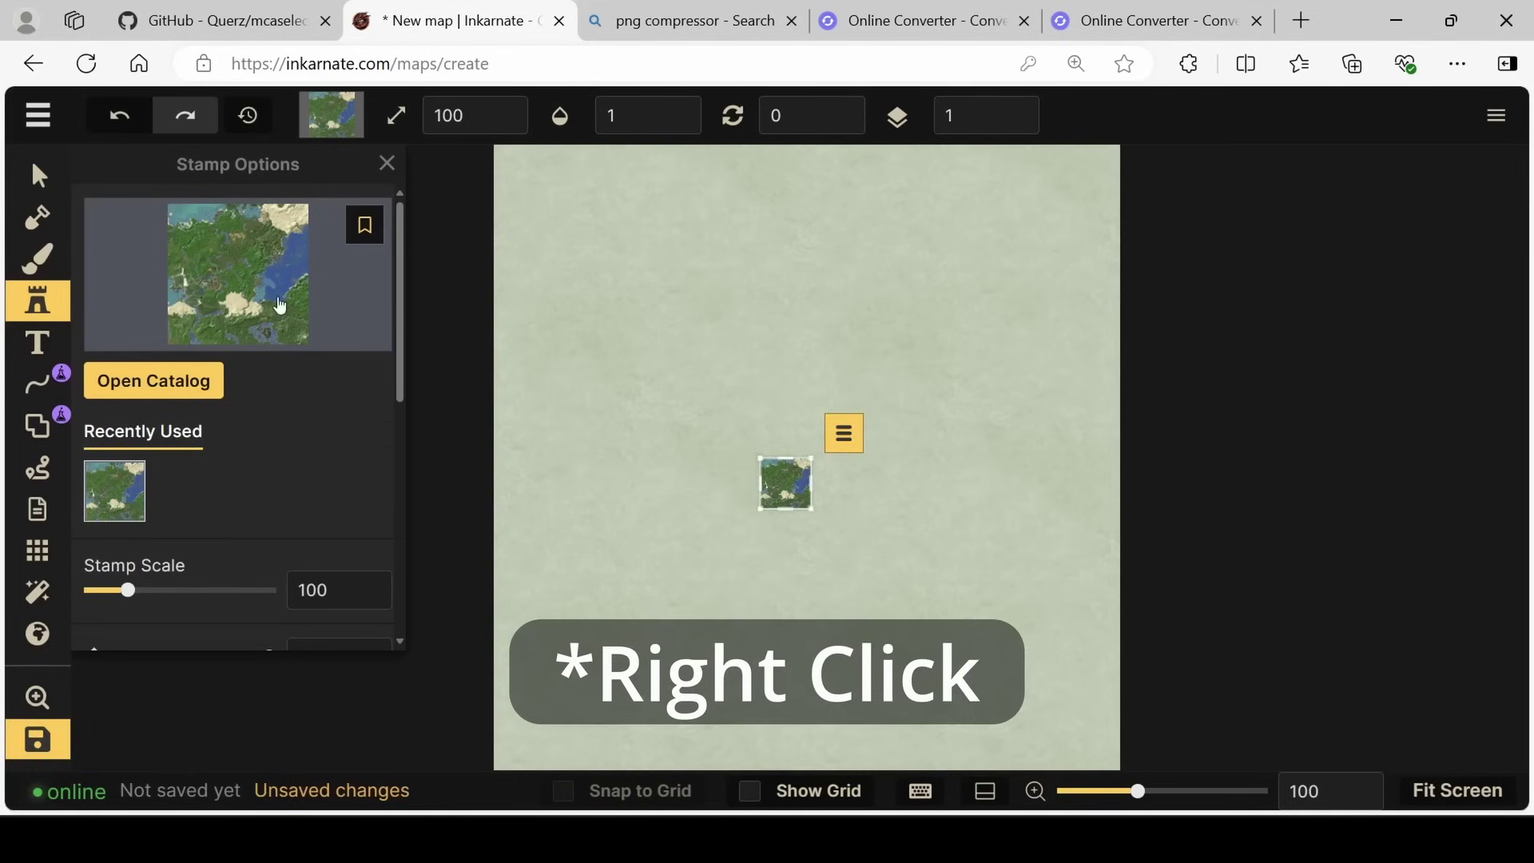
pyautogui.rightClick(858, 470)
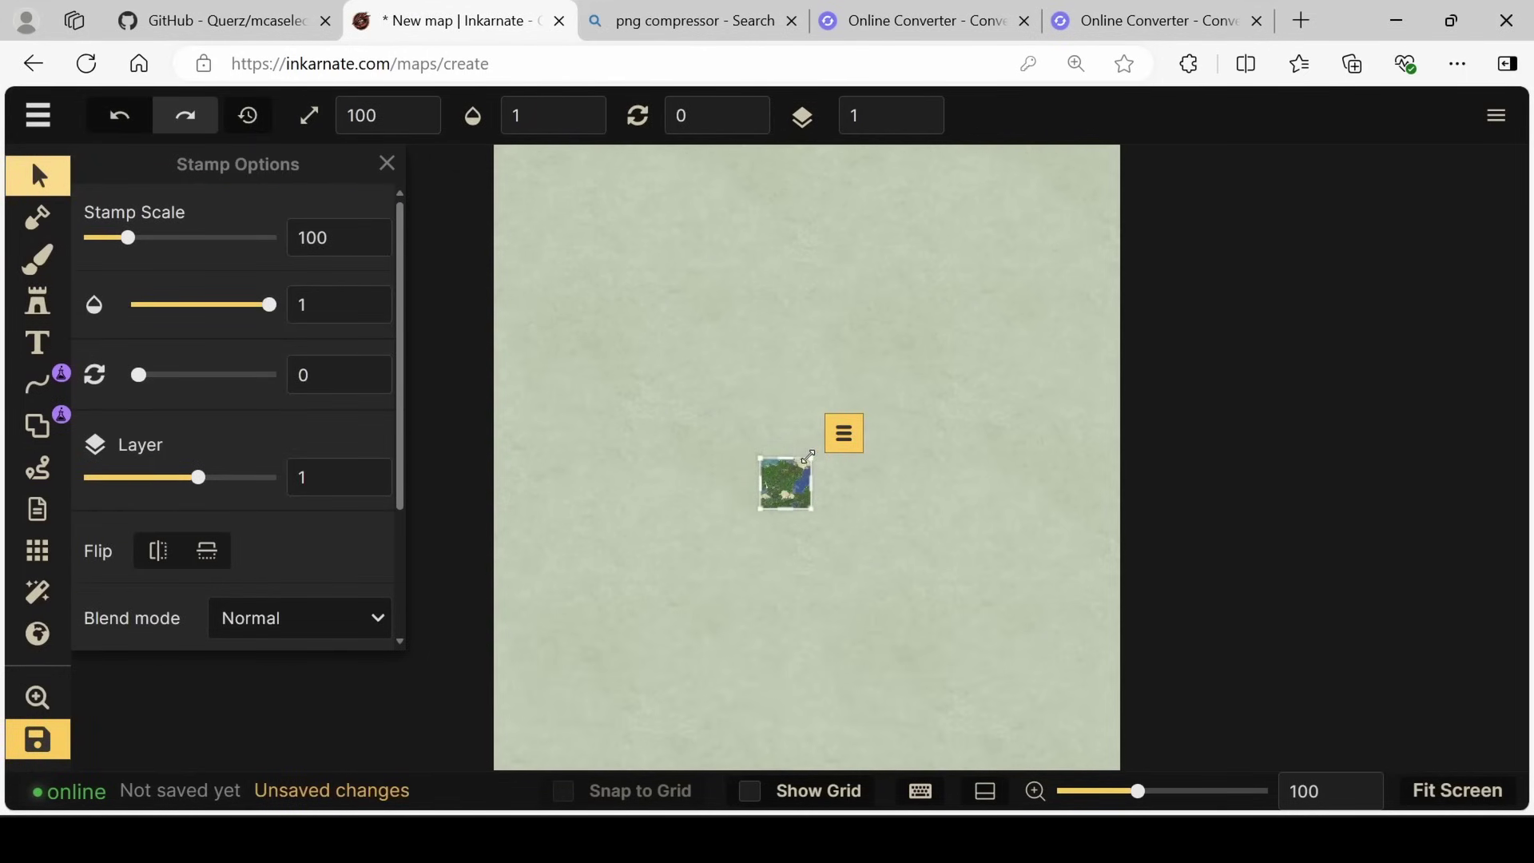
pyautogui.moveTo(815, 456); pyautogui.dragTo(1140, 151)
pyautogui.scroll(-1, 1142, 160)
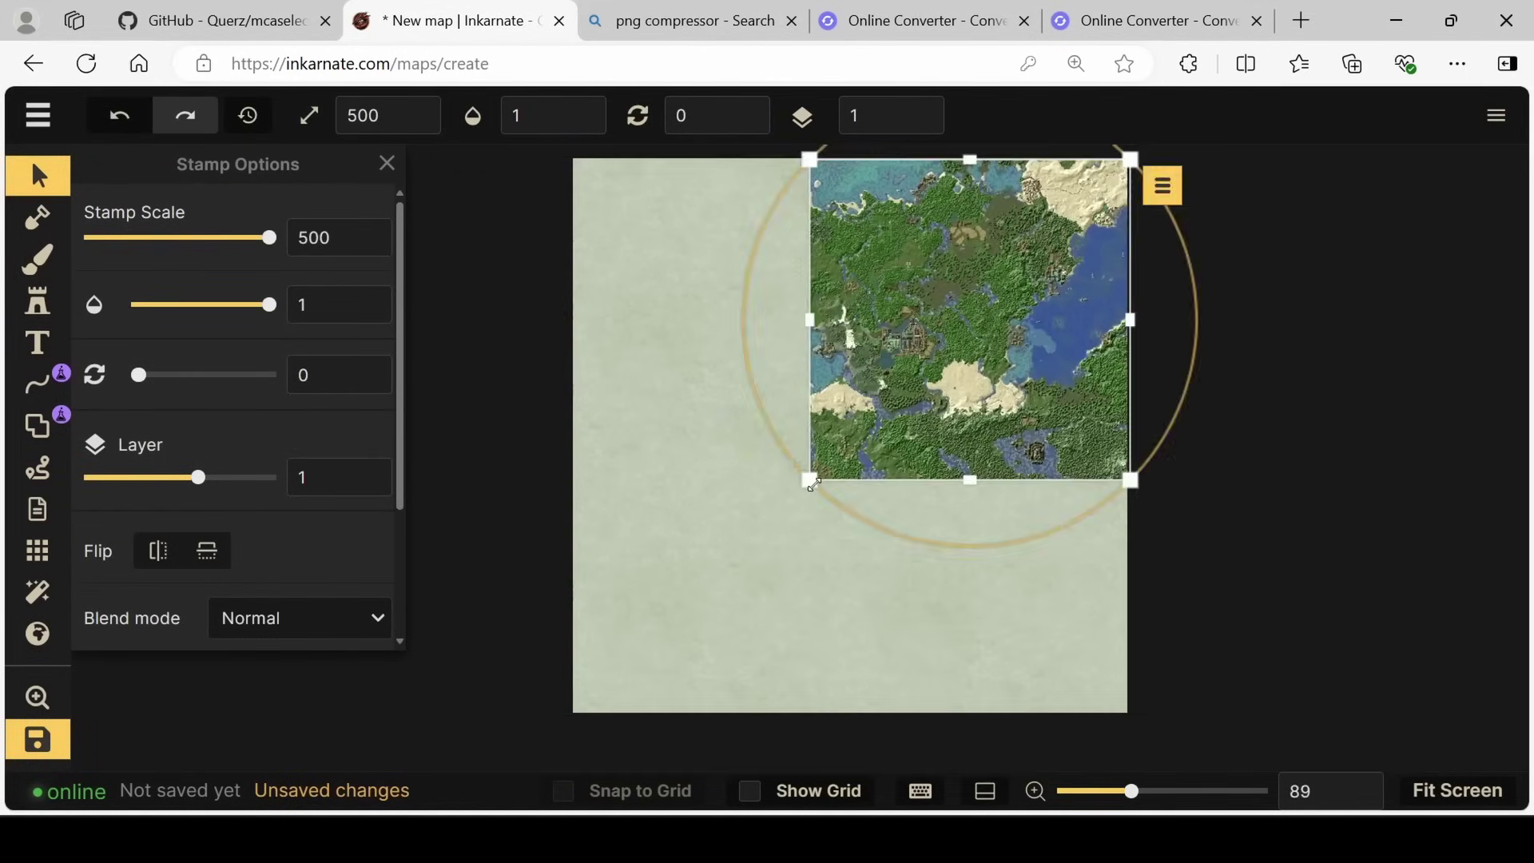
pyautogui.moveTo(812, 483); pyautogui.dragTo(573, 715)
# Step: Reselect the map stamp and fade its opacity to 0.33
pyautogui.click(1352, 455)
pyautogui.click(1115, 448)
pyautogui.click(1273, 449)
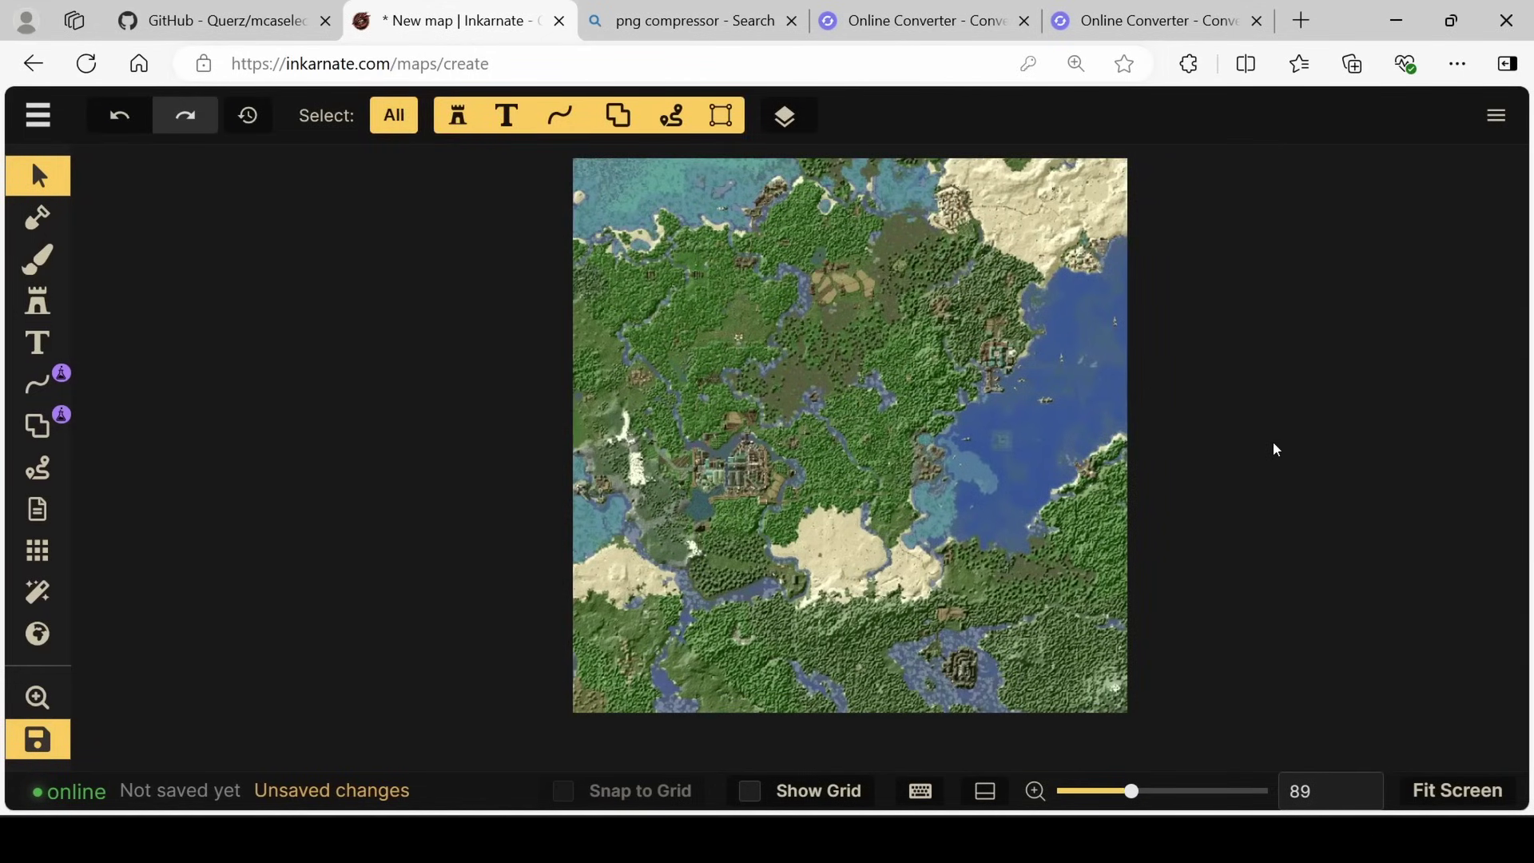
pyautogui.click(1057, 423)
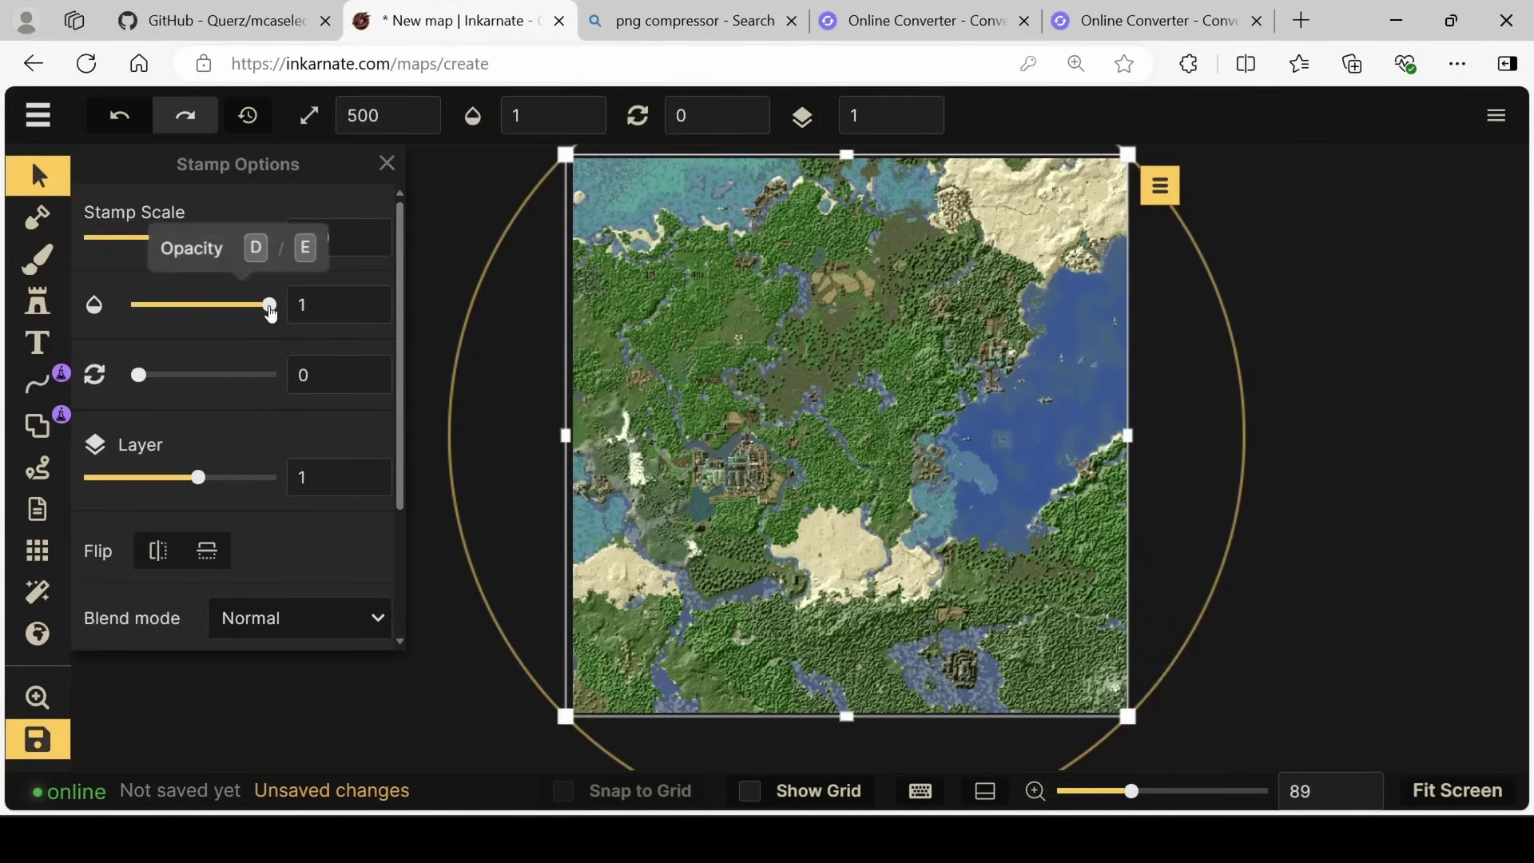
pyautogui.moveTo(269, 316); pyautogui.dragTo(205, 321)
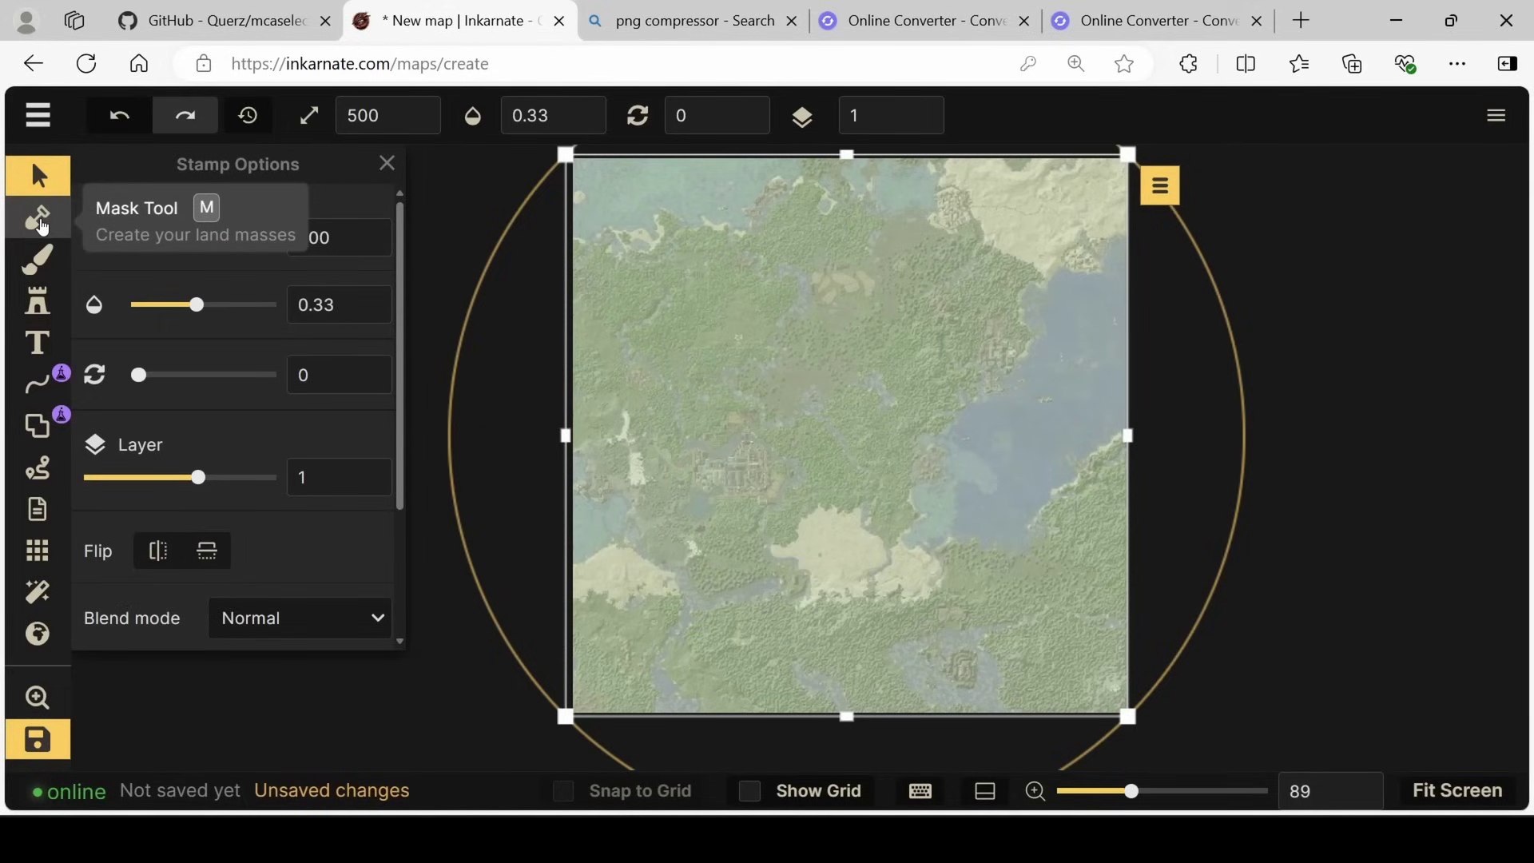
# Step: Fill the entire map with land using the Mask Tool's fill mode
pyautogui.click(42, 227)
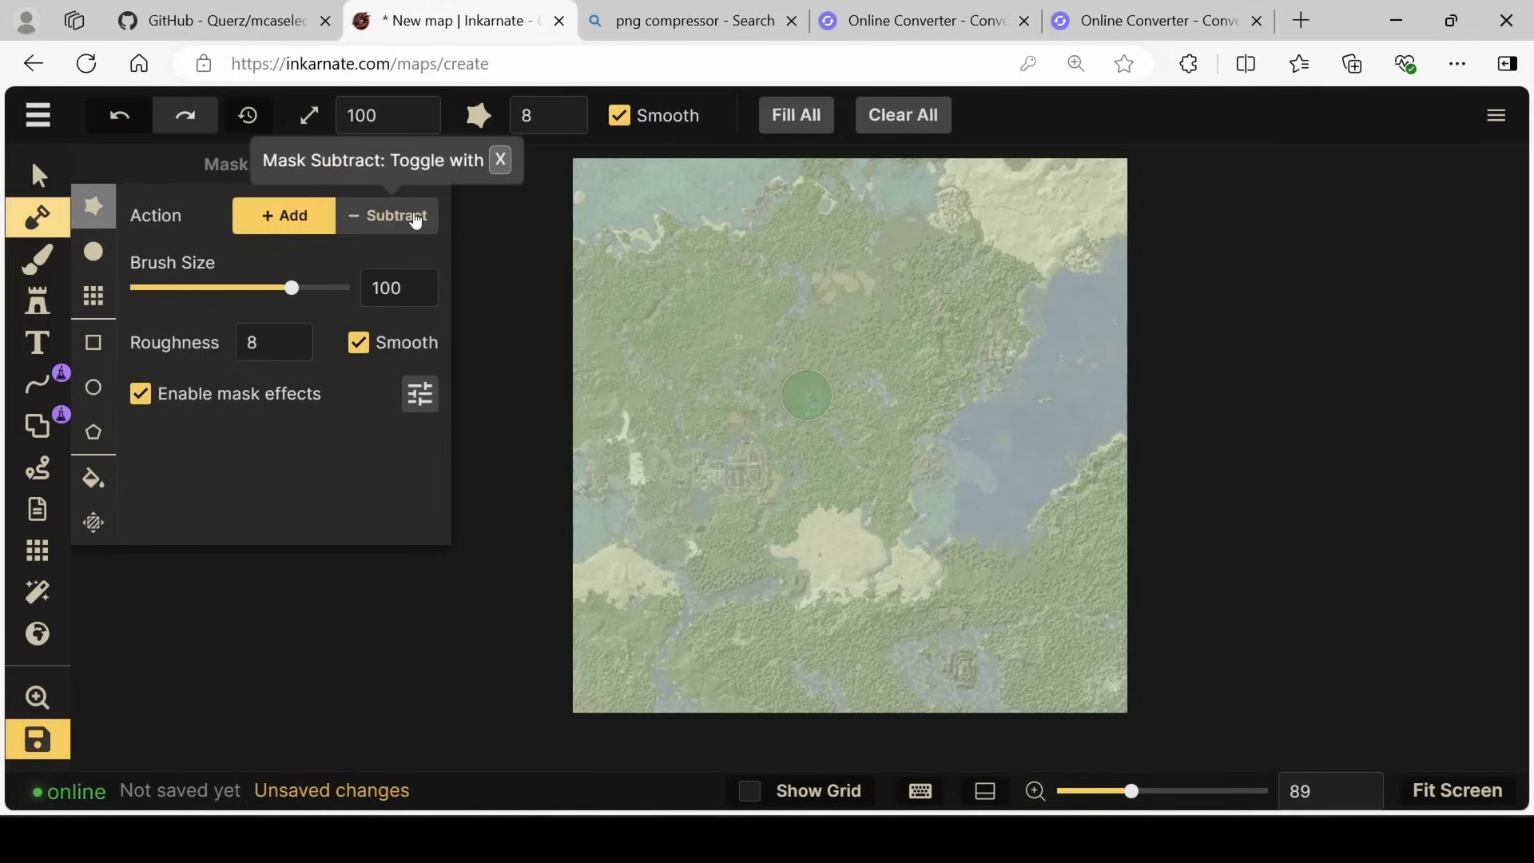
pyautogui.press('f')
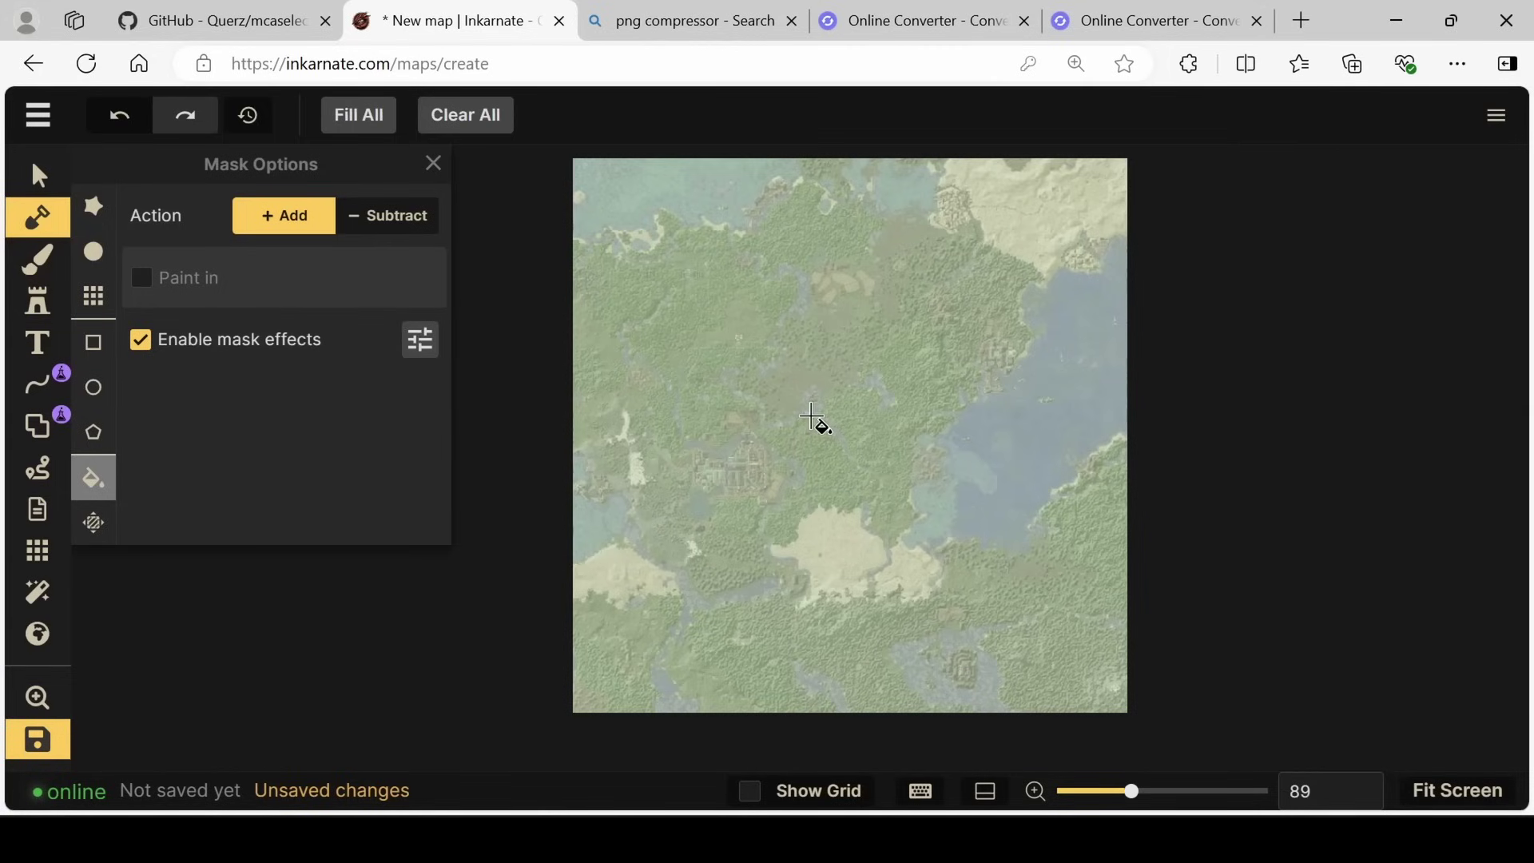
pyautogui.click(811, 415)
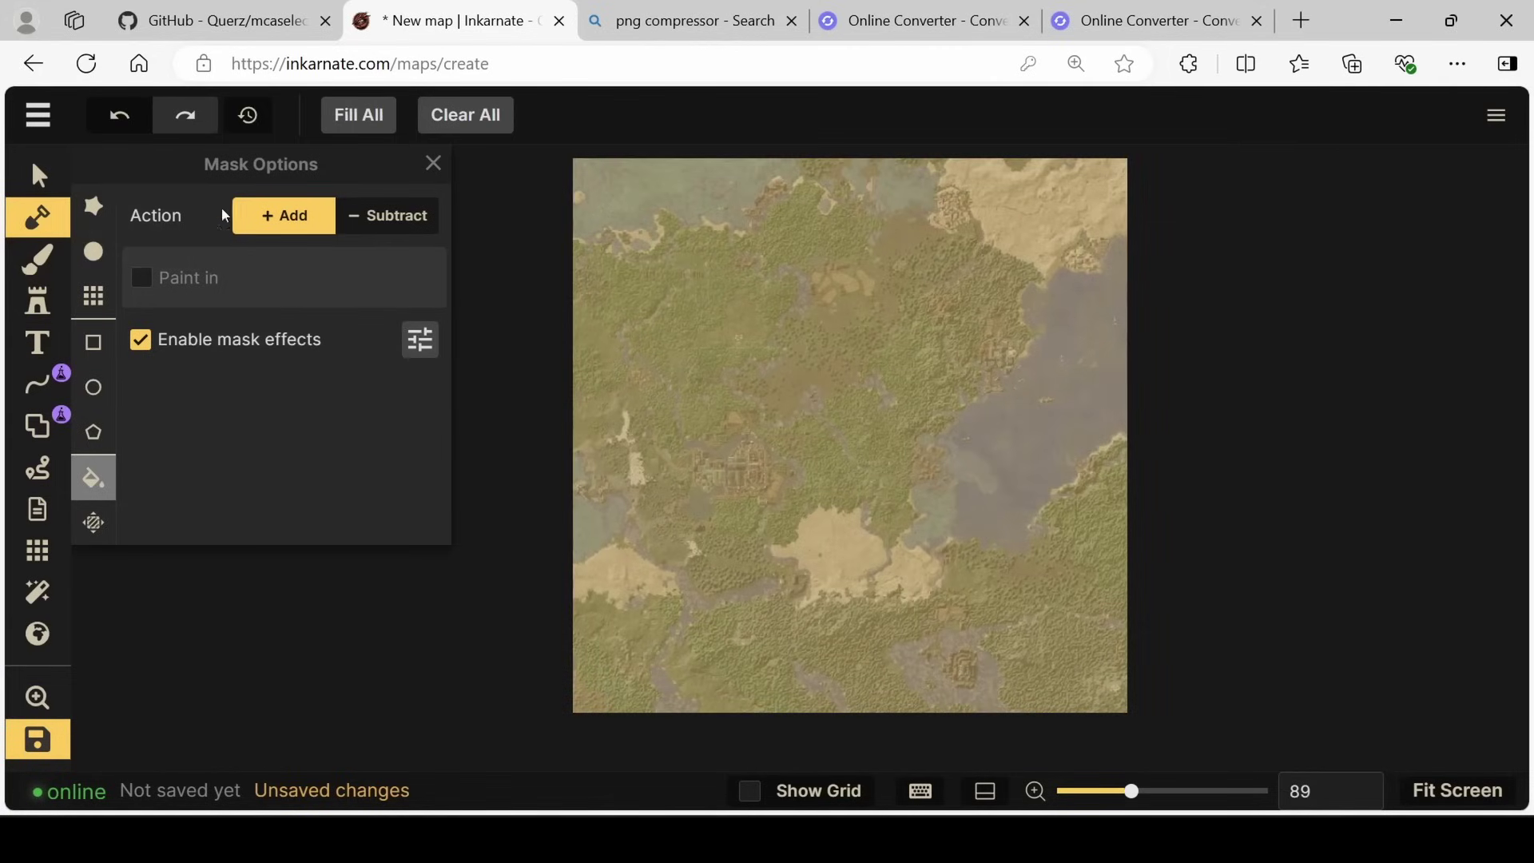
# Step: In Subtract mode, carve the lake's shoreline with a smaller rough-edged circle brush
pyautogui.click(352, 217)
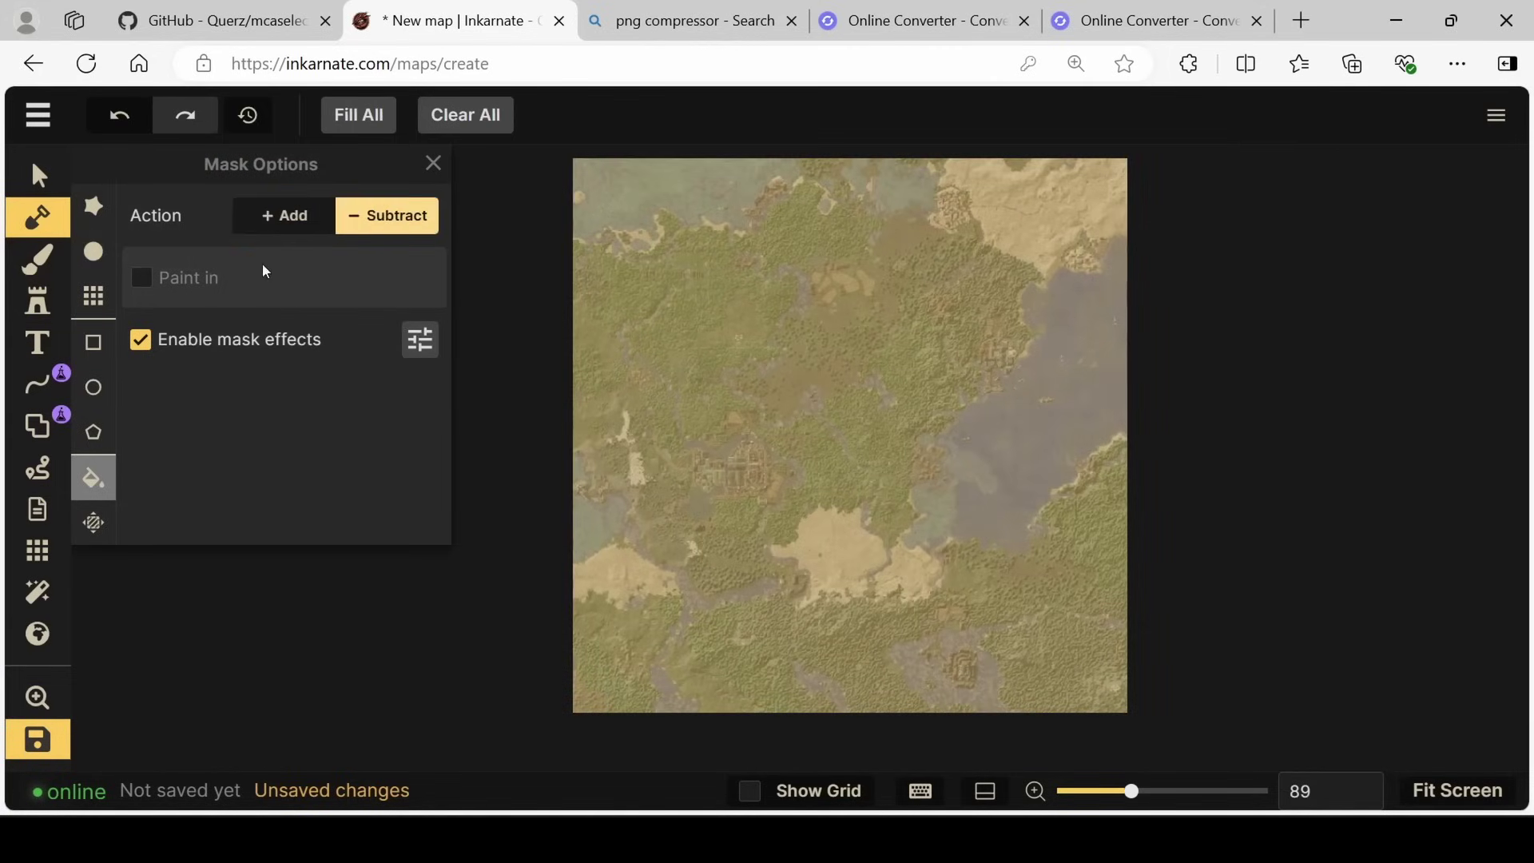
pyautogui.click(112, 211)
pyautogui.scroll(8, 946, 530)
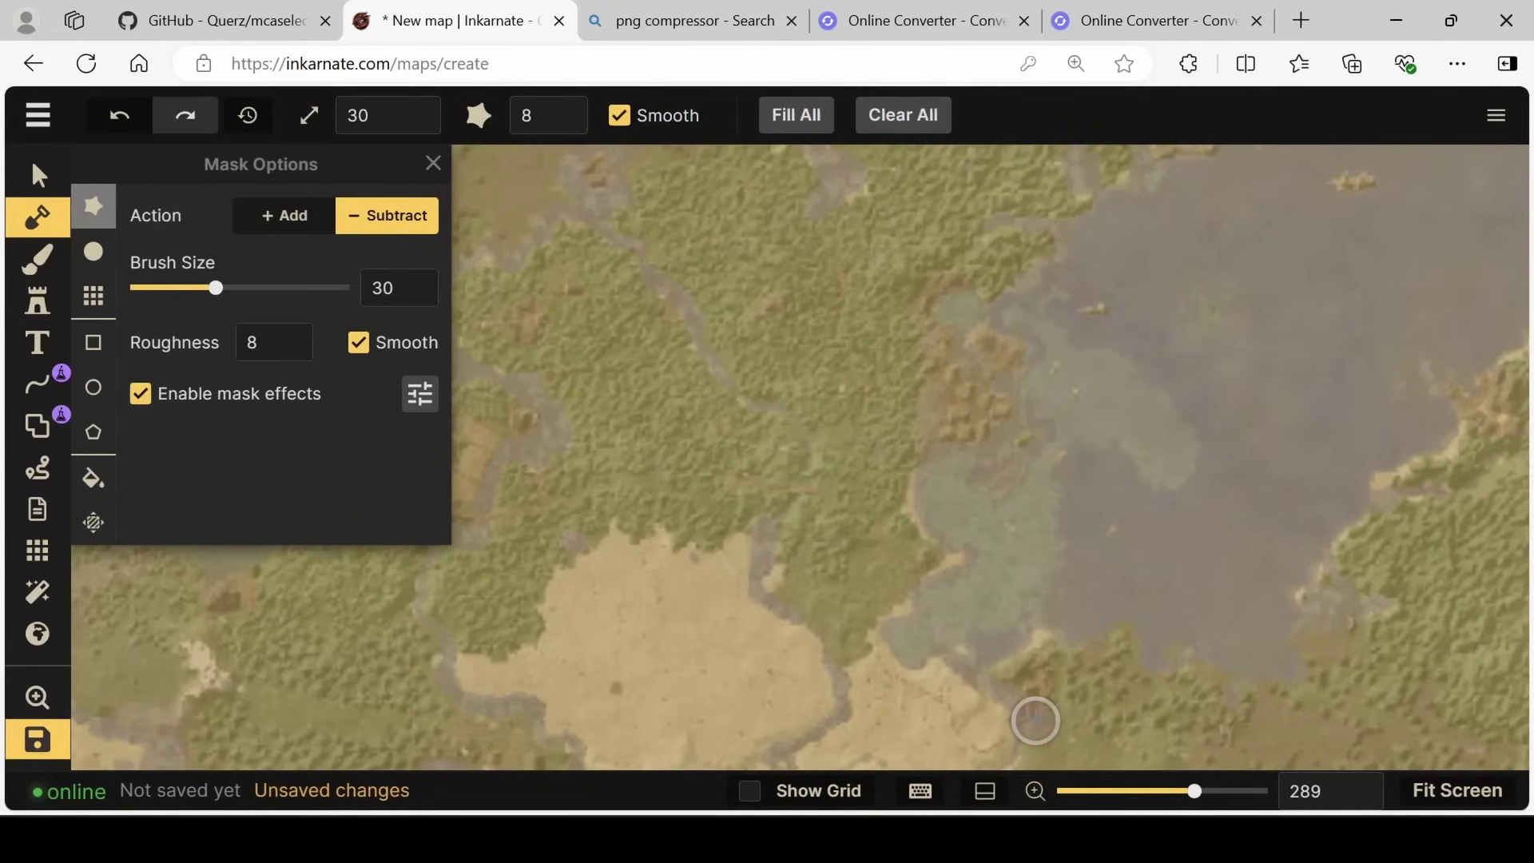
pyautogui.scroll(8, 1004, 636)
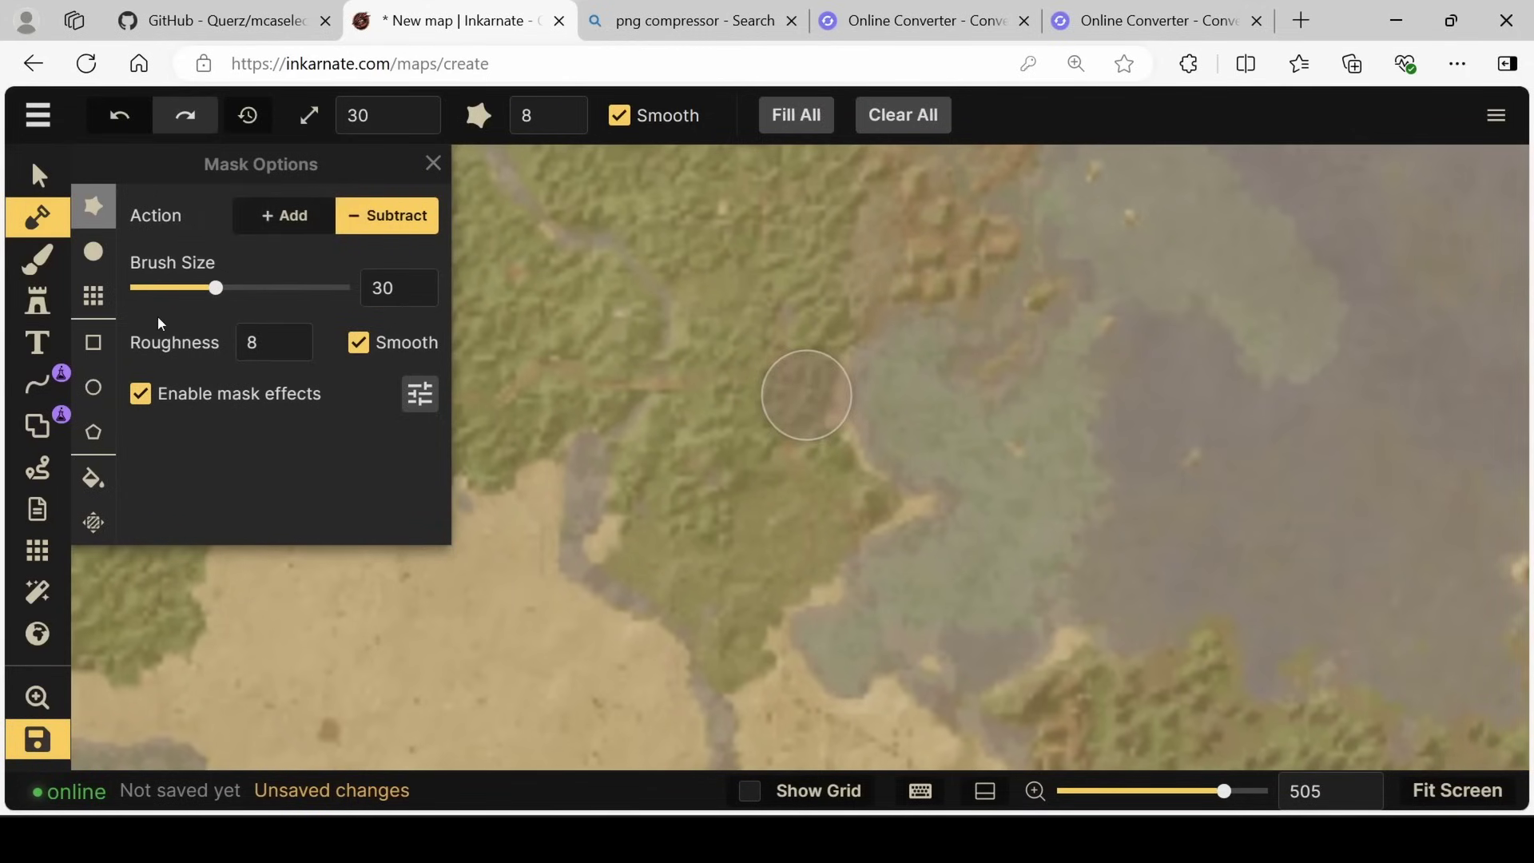
pyautogui.moveTo(216, 289); pyautogui.dragTo(187, 297)
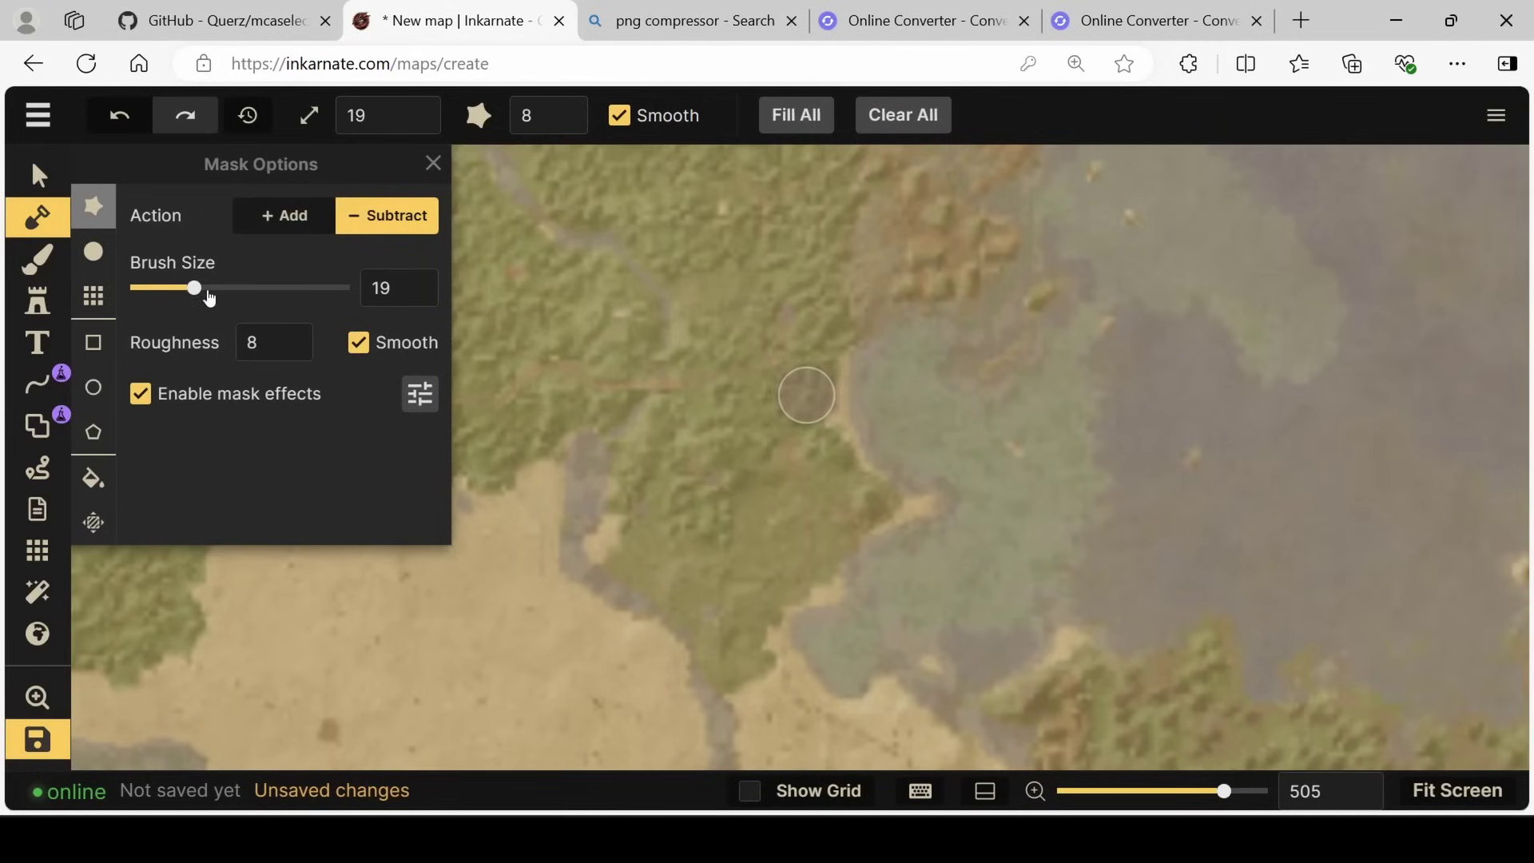
pyautogui.moveTo(936, 335)
pyautogui.mouseDown()
pyautogui.moveTo(894, 448)
pyautogui.moveTo(942, 674)
pyautogui.moveTo(1301, 668)
pyautogui.moveTo(958, 569)
pyautogui.moveTo(1095, 291)
pyautogui.moveTo(1071, 274)
pyautogui.moveTo(1058, 504)
pyautogui.moveTo(1142, 267)
pyautogui.mouseUp()
pyautogui.scroll(-2, 879, 476)
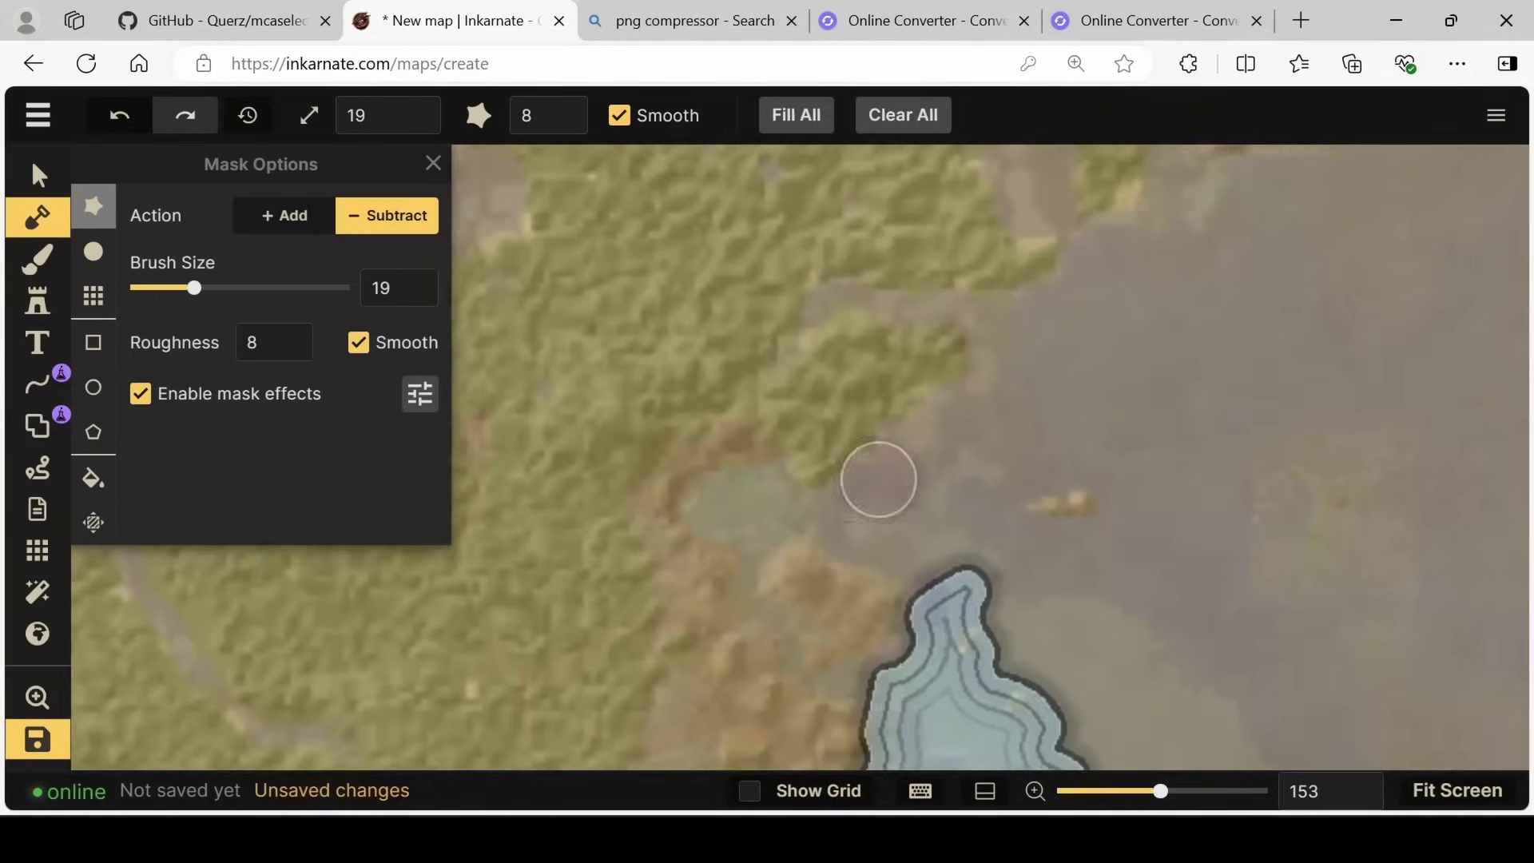
pyautogui.scroll(3, 942, 455)
pyautogui.moveTo(942, 455); pyautogui.dragTo(1058, 726)
pyautogui.scroll(-5, 1058, 726)
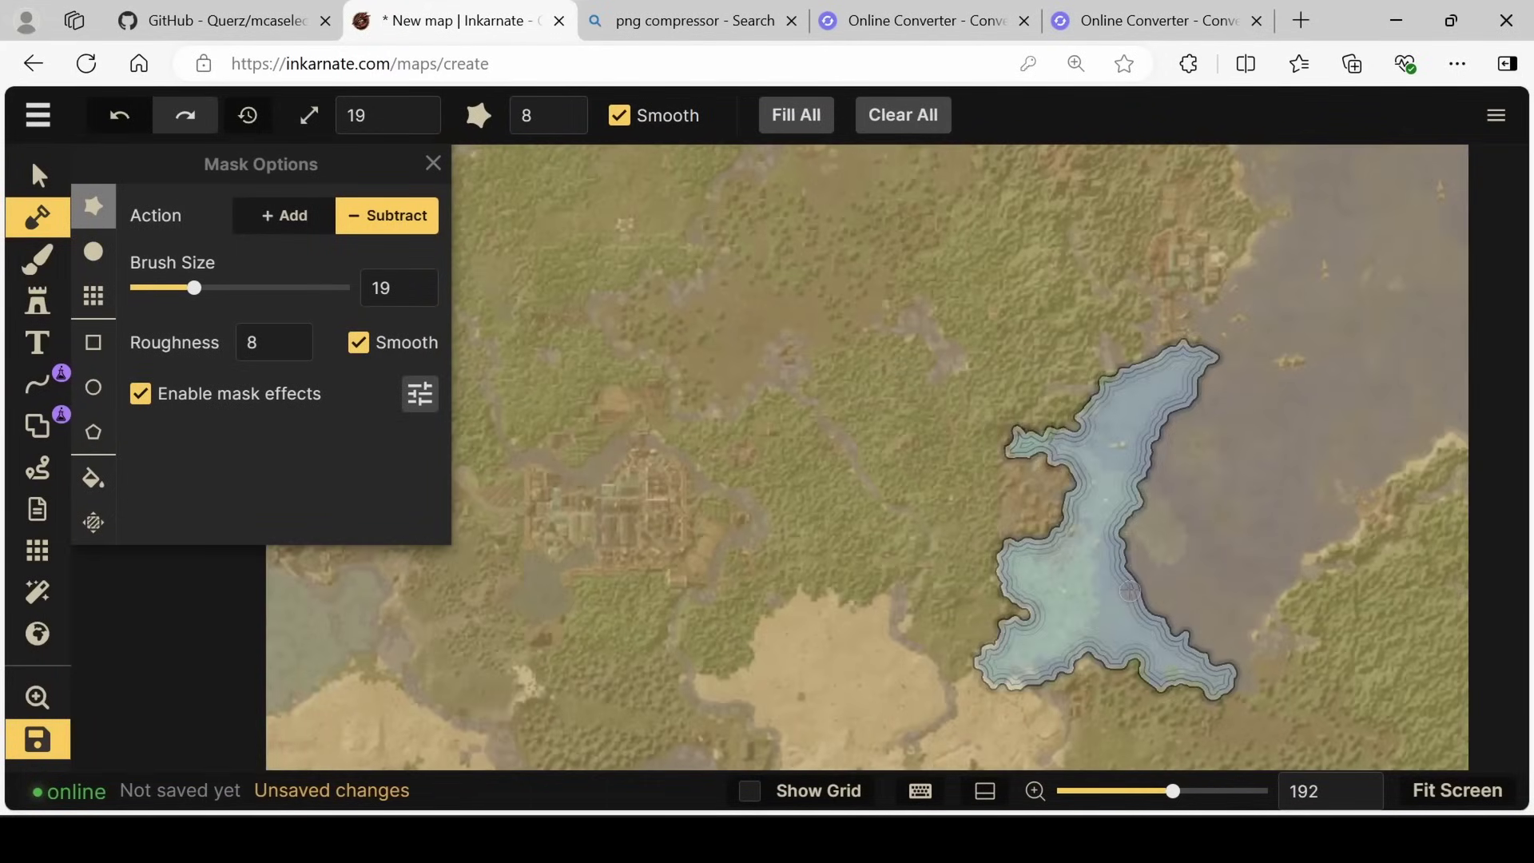
# Step: With a size-8 smooth round brush, carve the lake's south shore and a southward stream
pyautogui.click(94, 252)
pyautogui.scroll(5, 928, 595)
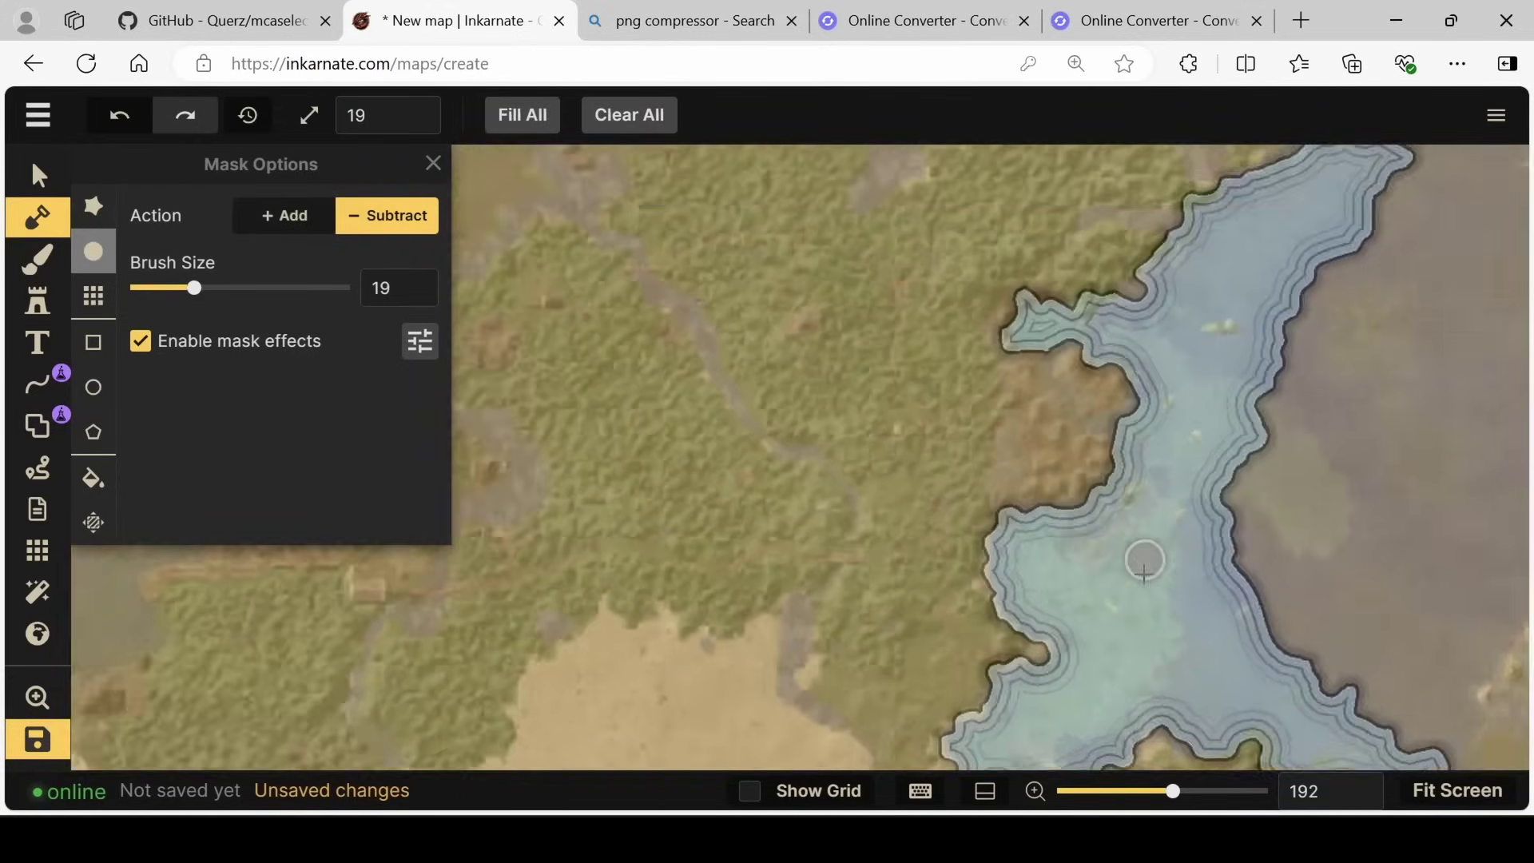
pyautogui.click(185, 290)
pyautogui.moveTo(185, 294); pyautogui.dragTo(161, 298)
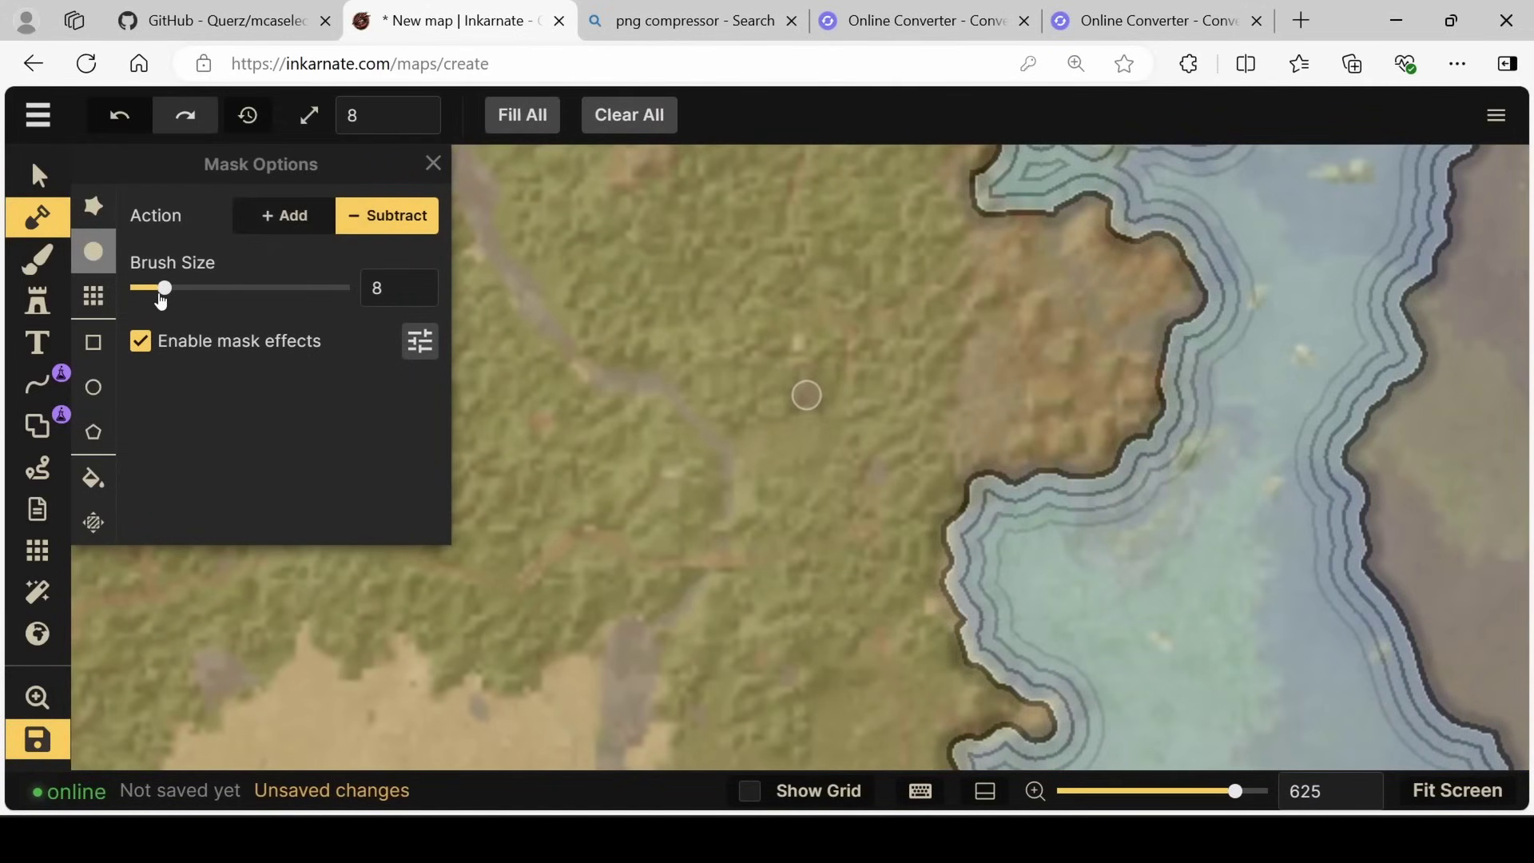
pyautogui.scroll(-4, 952, 443)
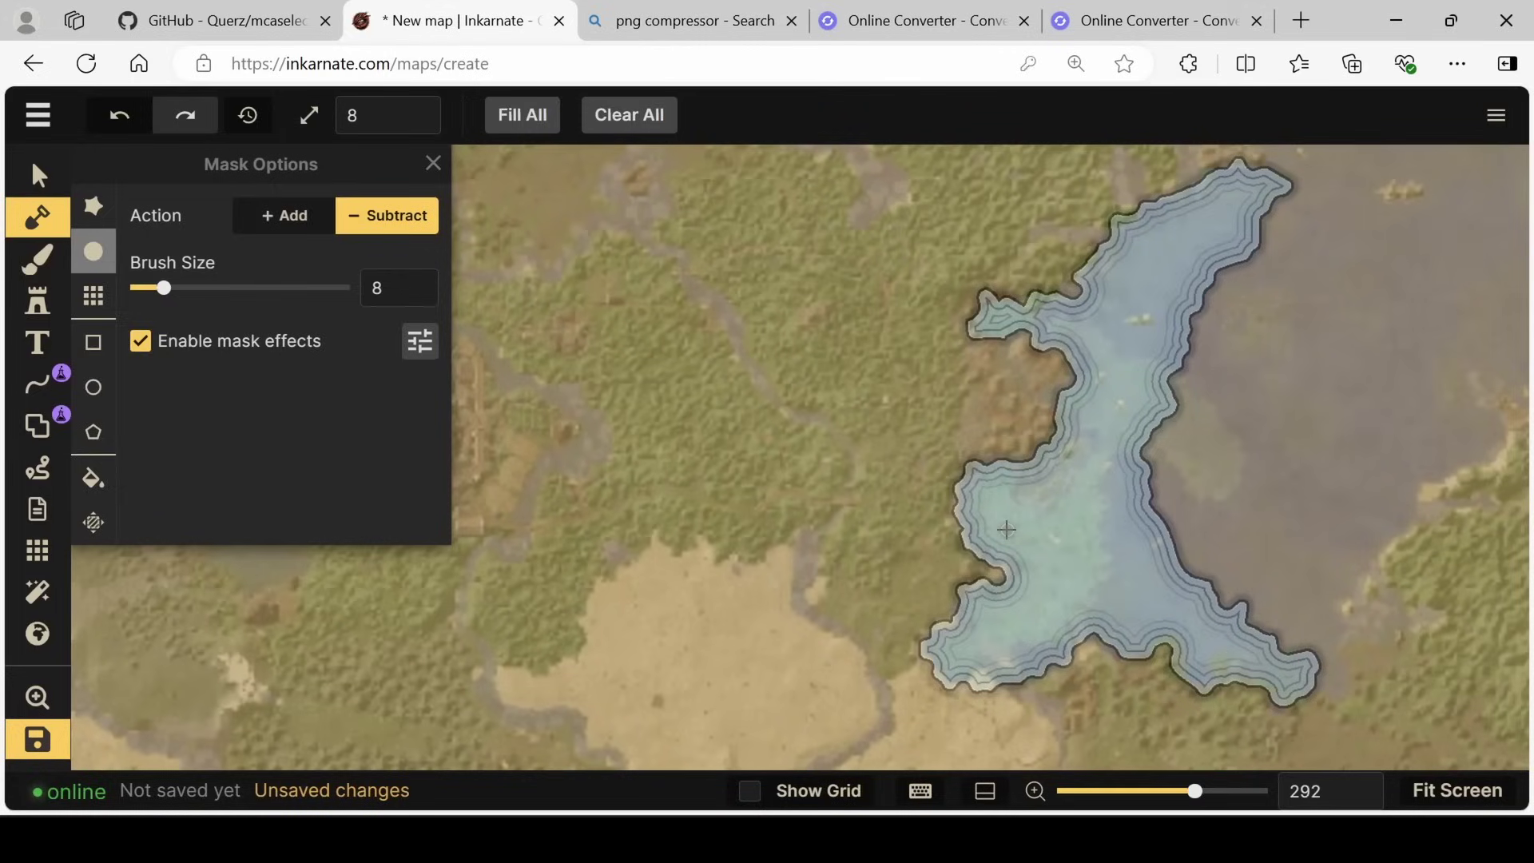
pyautogui.scroll(2, 1004, 705)
pyautogui.scroll(3, 1004, 705)
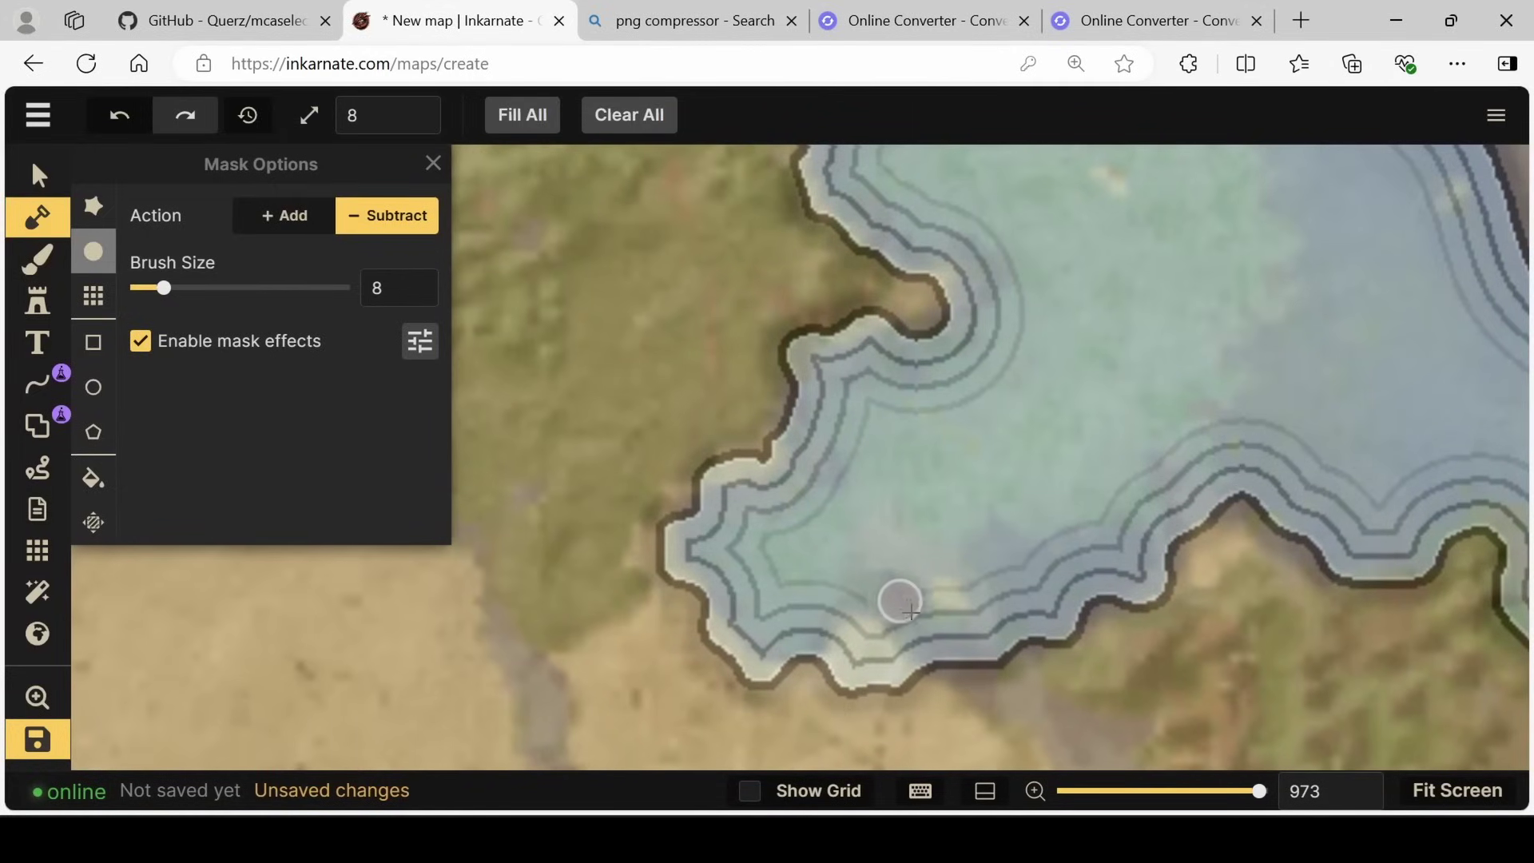
pyautogui.moveTo(897, 603)
pyautogui.mouseDown()
pyautogui.moveTo(1000, 674)
pyautogui.moveTo(1024, 672)
pyautogui.moveTo(1012, 596)
pyautogui.mouseUp()
pyautogui.scroll(-3, 873, 444)
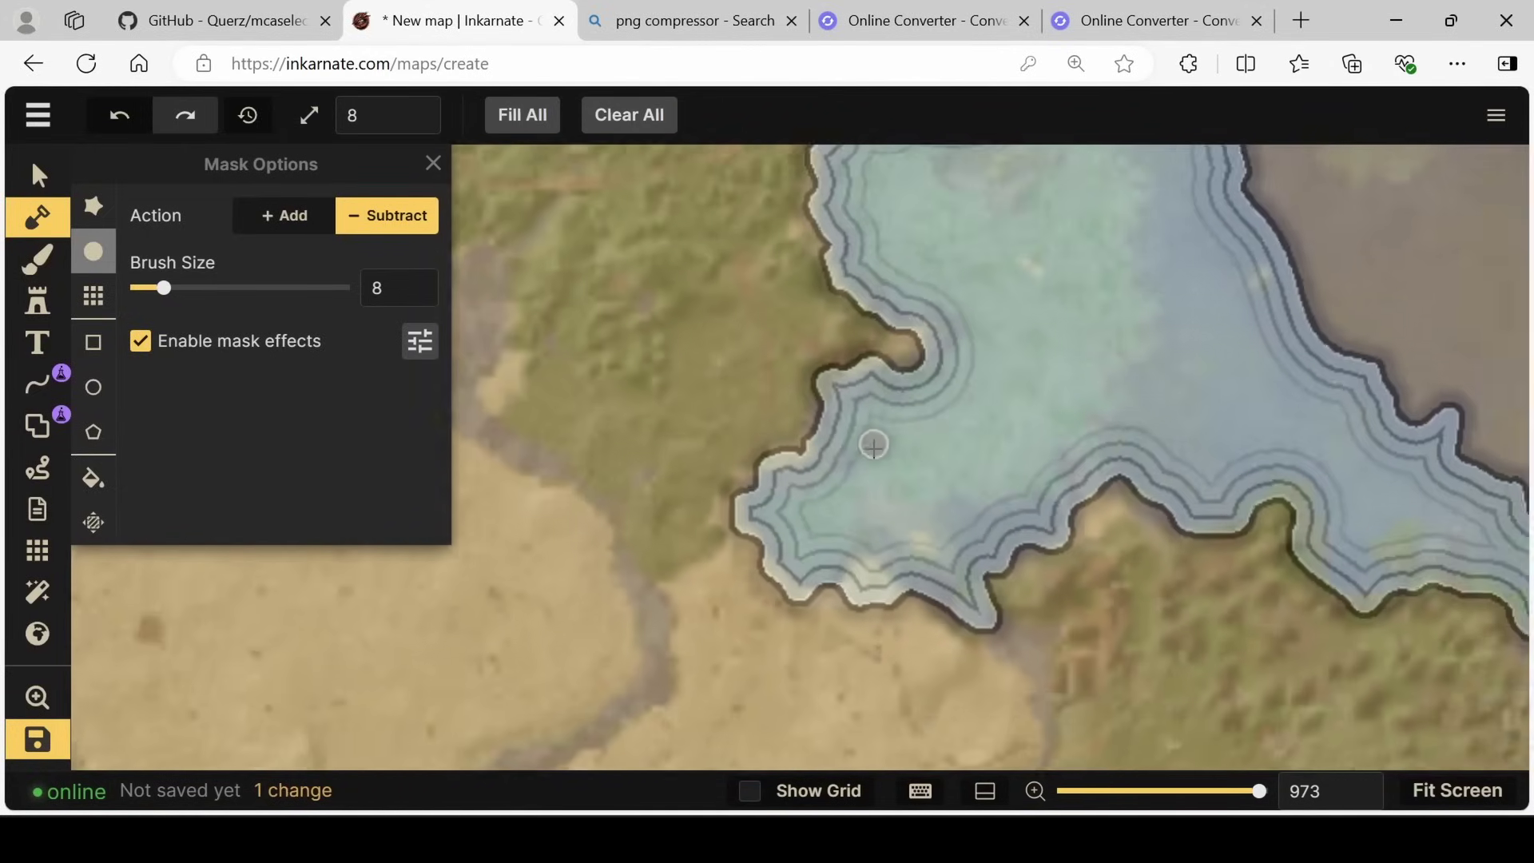
pyautogui.scroll(3, 985, 667)
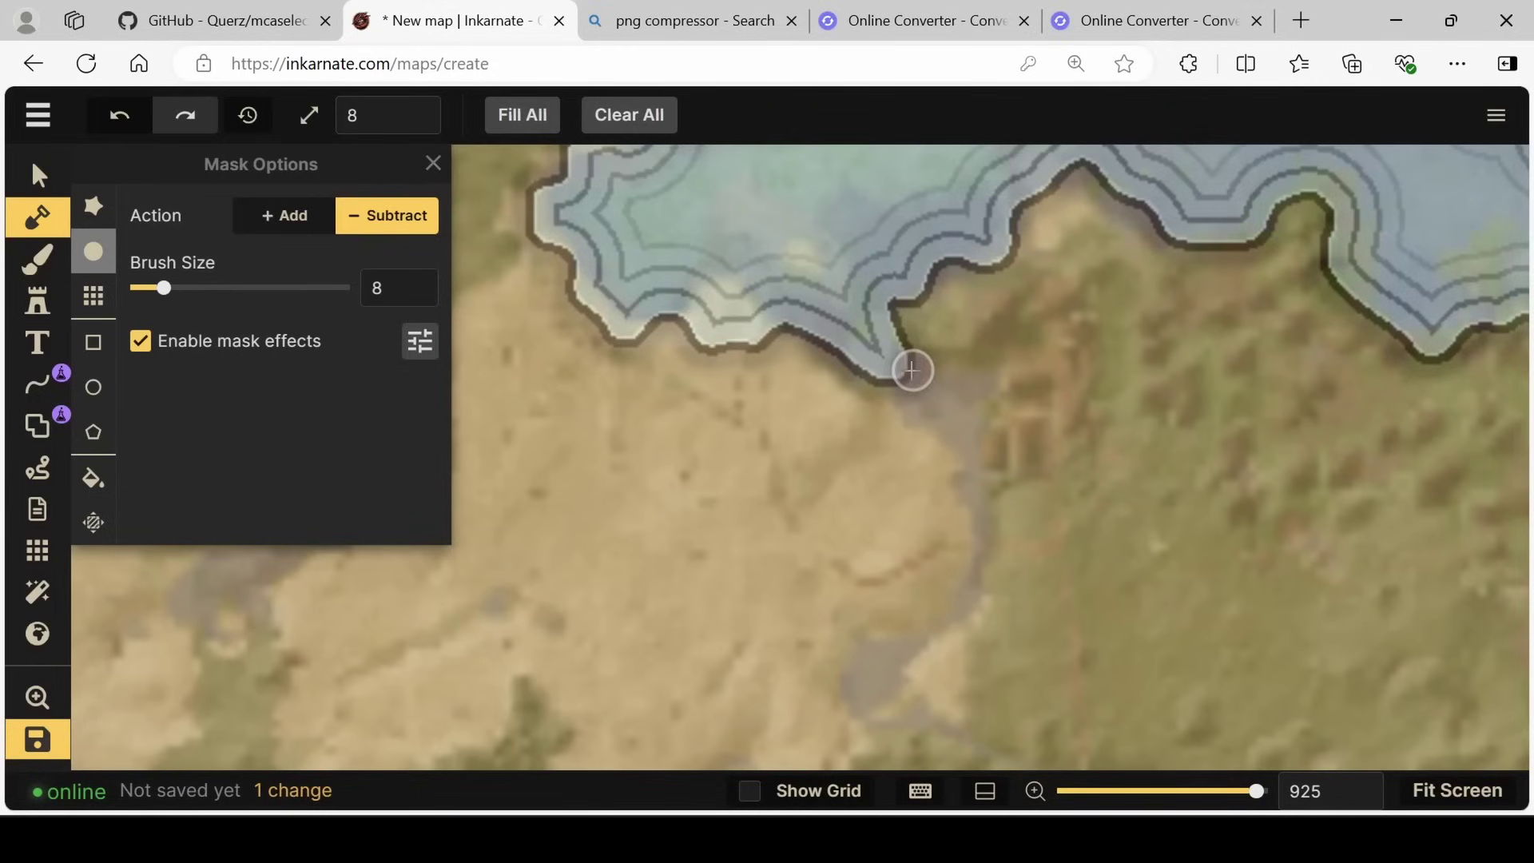
pyautogui.moveTo(911, 370)
pyautogui.mouseDown()
pyautogui.moveTo(887, 376)
pyautogui.moveTo(933, 419)
pyautogui.moveTo(918, 386)
pyautogui.moveTo(985, 394)
pyautogui.moveTo(962, 434)
pyautogui.moveTo(983, 540)
pyautogui.moveTo(969, 602)
pyautogui.moveTo(896, 651)
pyautogui.moveTo(873, 695)
pyautogui.moveTo(1006, 758)
pyautogui.moveTo(986, 746)
pyautogui.mouseUp()
pyautogui.press('v')
pyautogui.press('f')
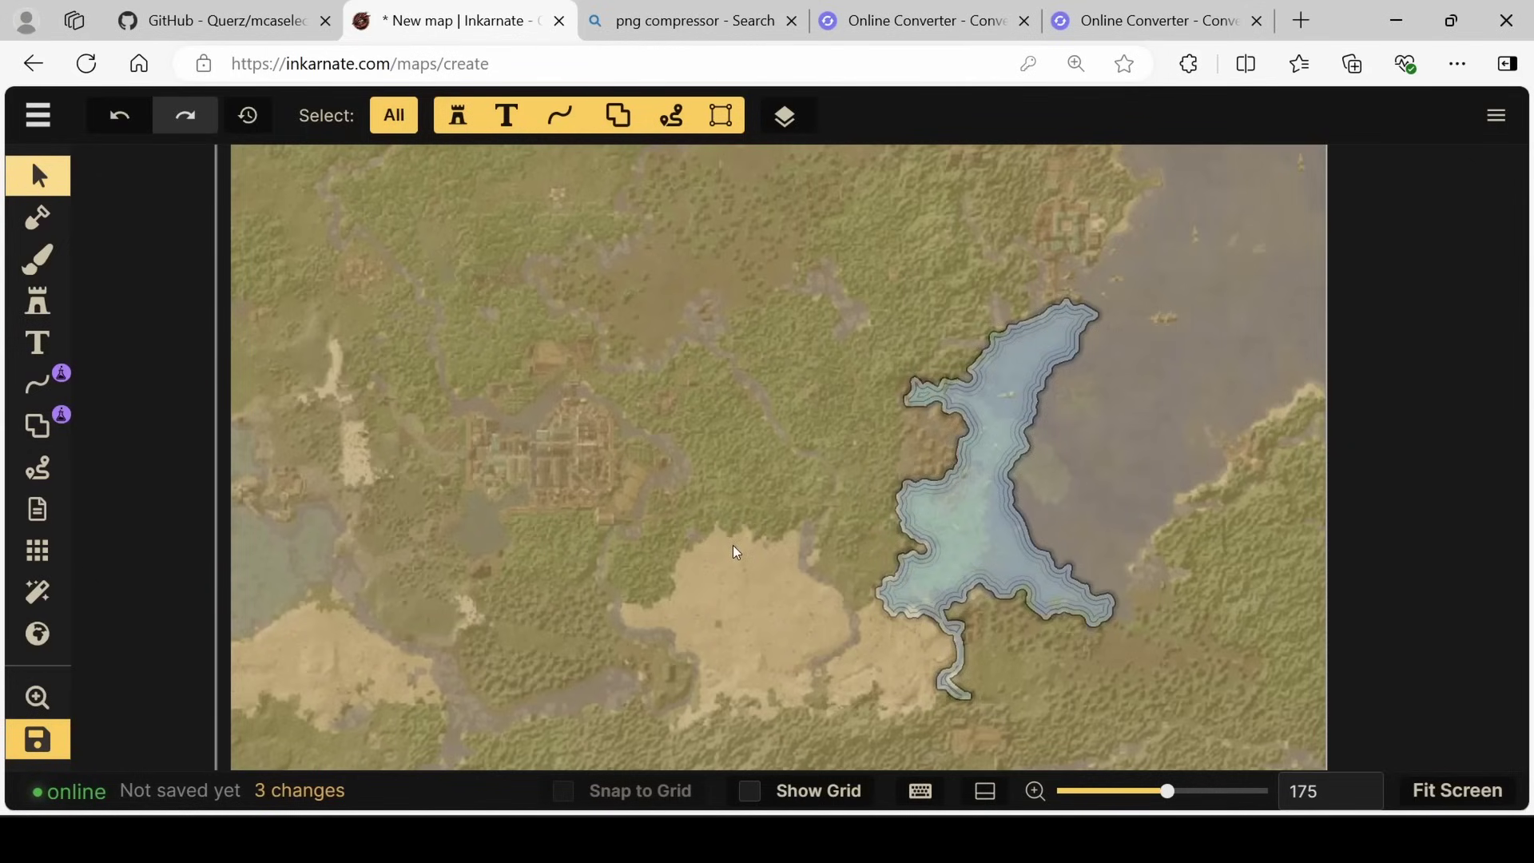
# Step: Pick the Grass Pasture Green texture from Fantasy Regional > Grasslands for the Brush tool
pyautogui.click(37, 264)
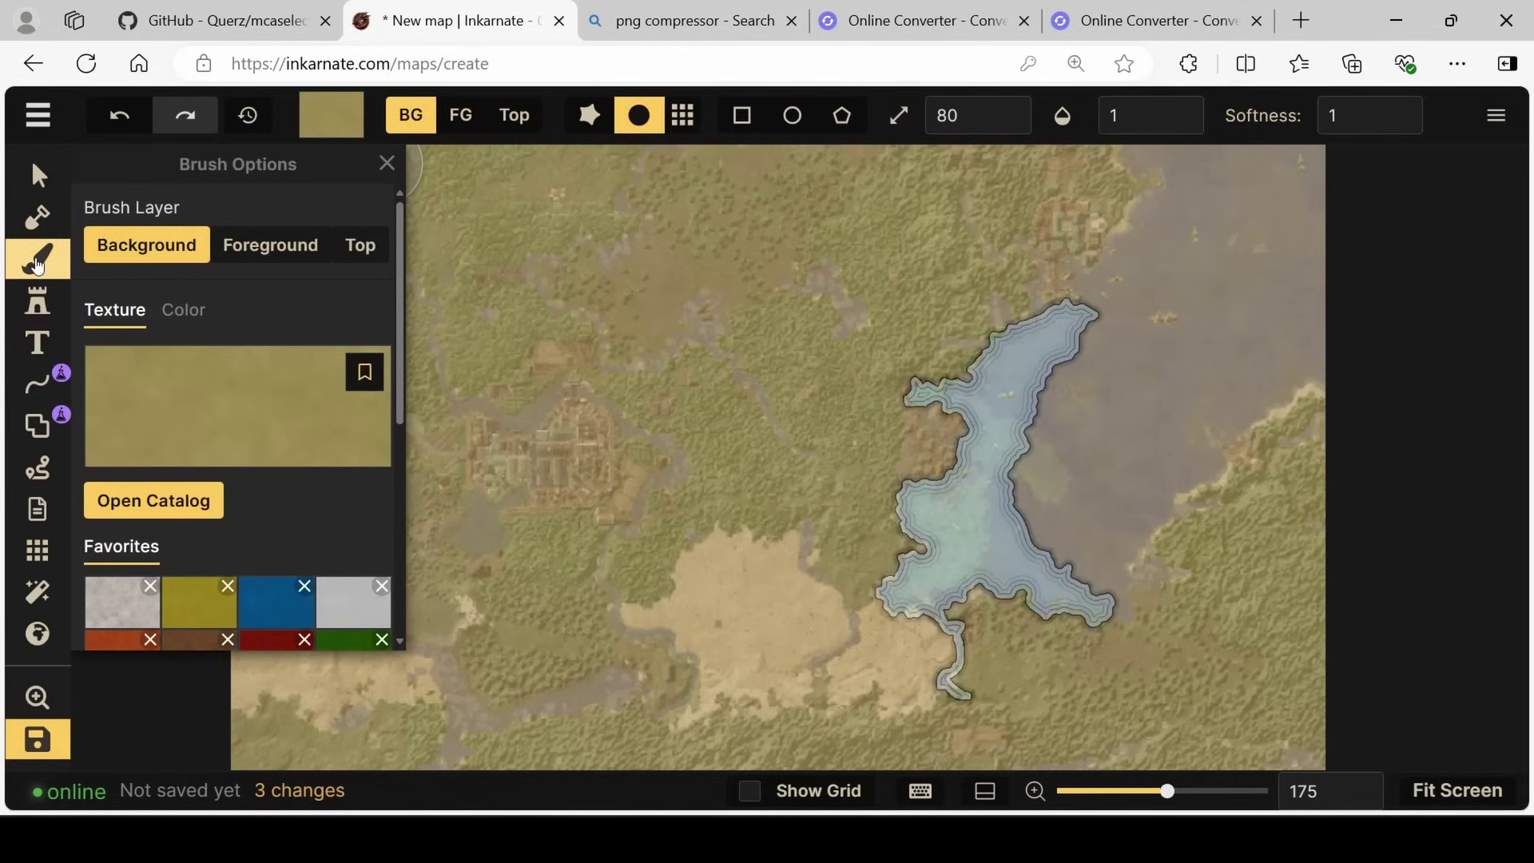
pyautogui.click(179, 500)
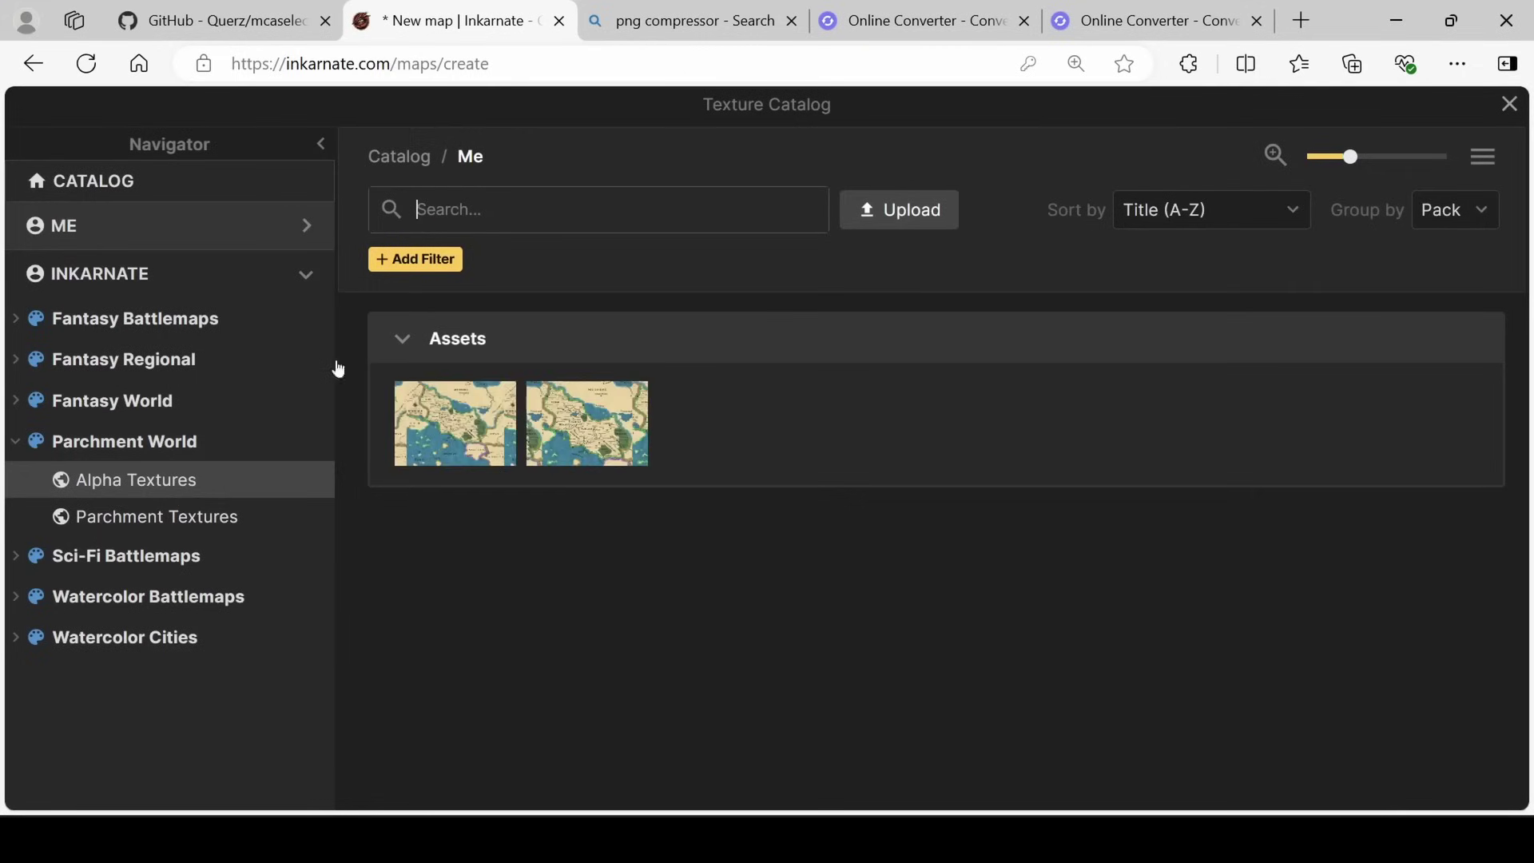
pyautogui.click(15, 361)
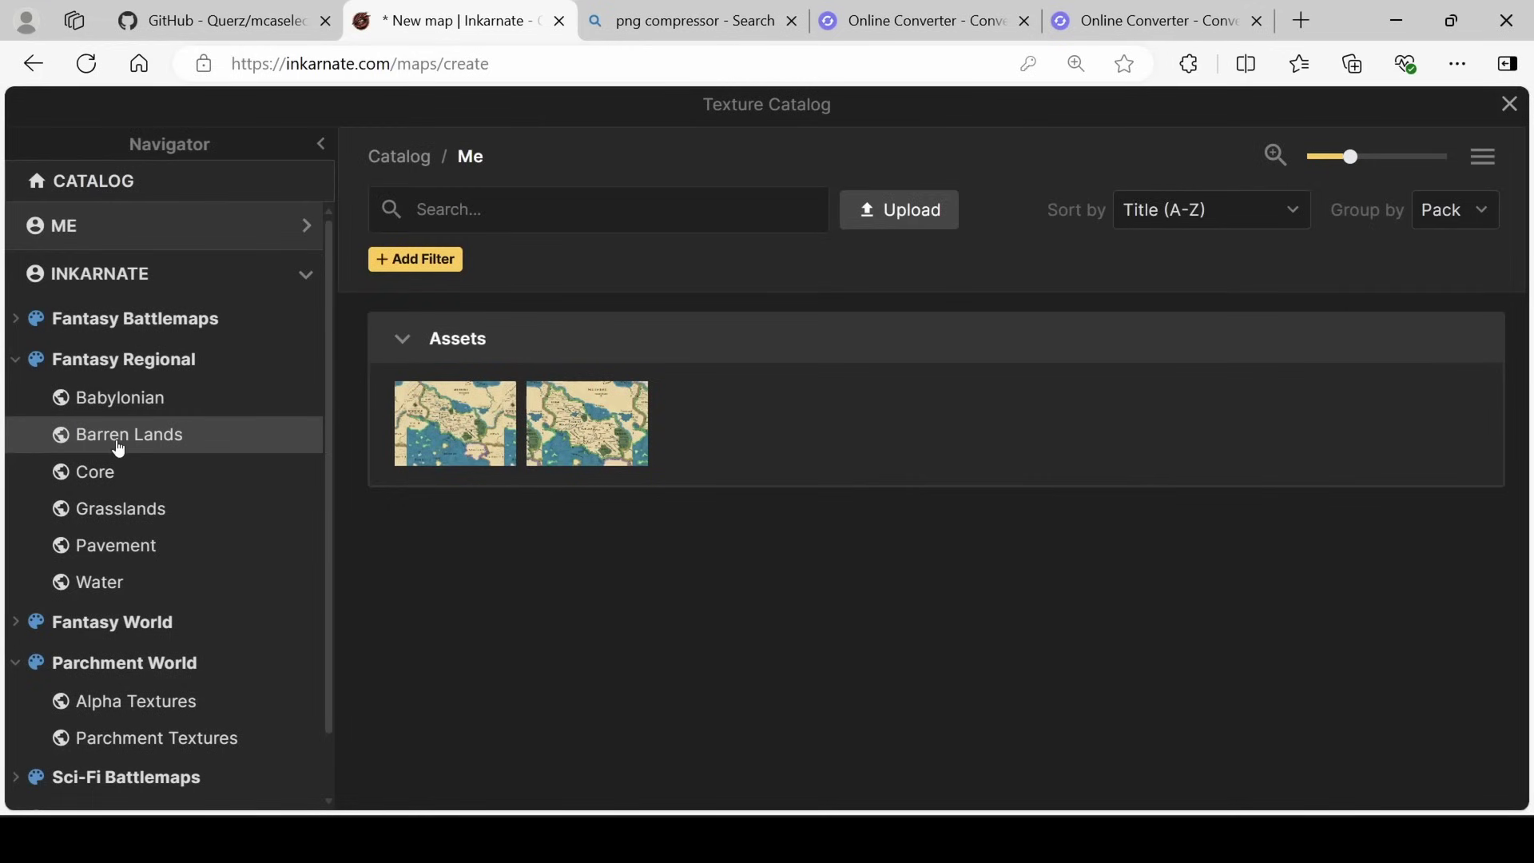
pyautogui.click(135, 511)
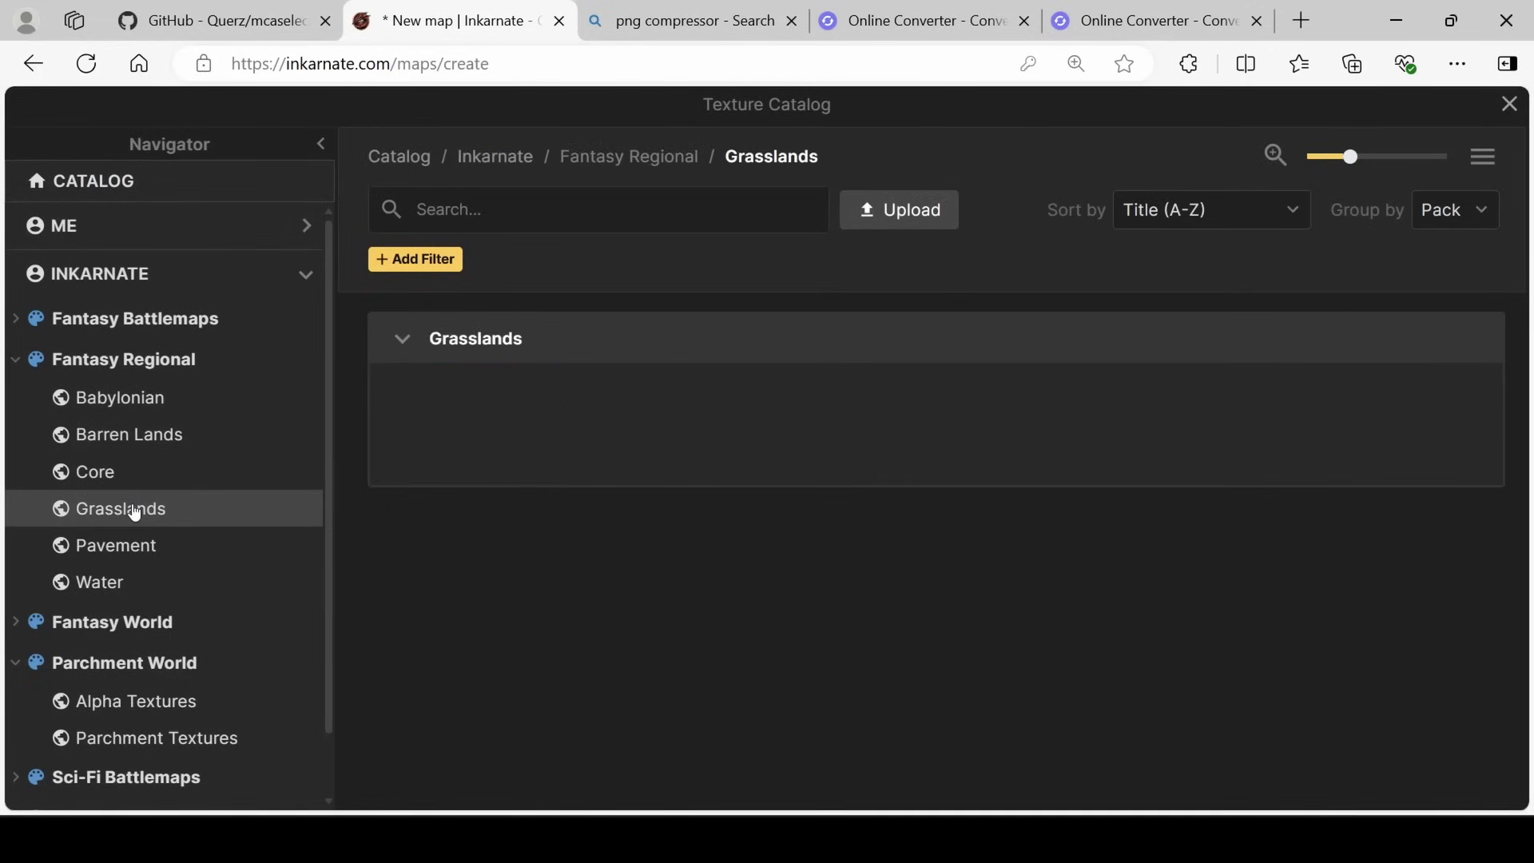
pyautogui.click(899, 425)
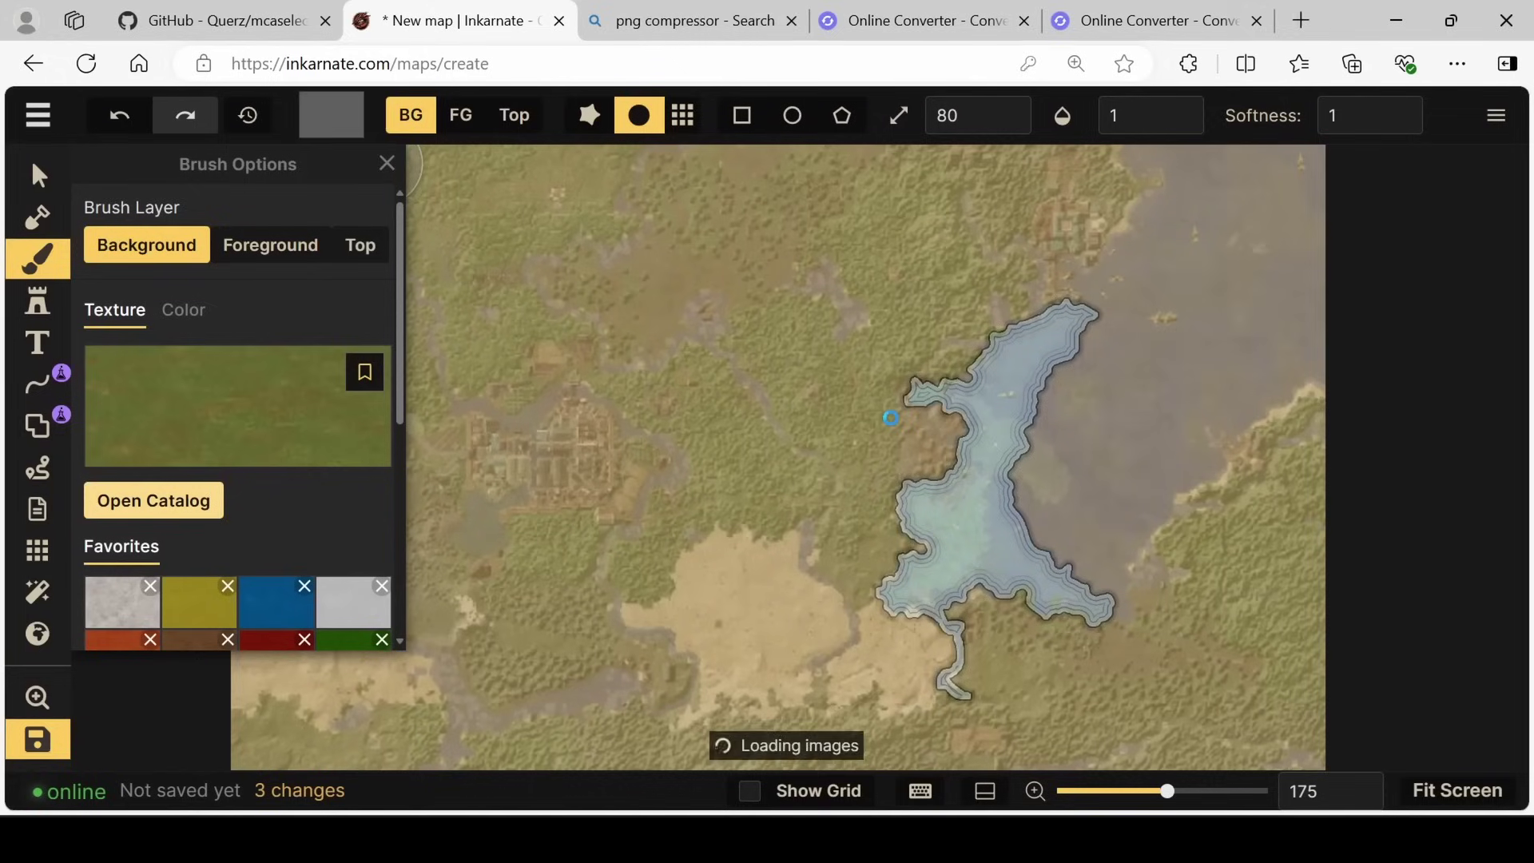
# Step: Paint a green grass patch on the foreground layer west of the lake
pyautogui.scroll(5, 741, 435)
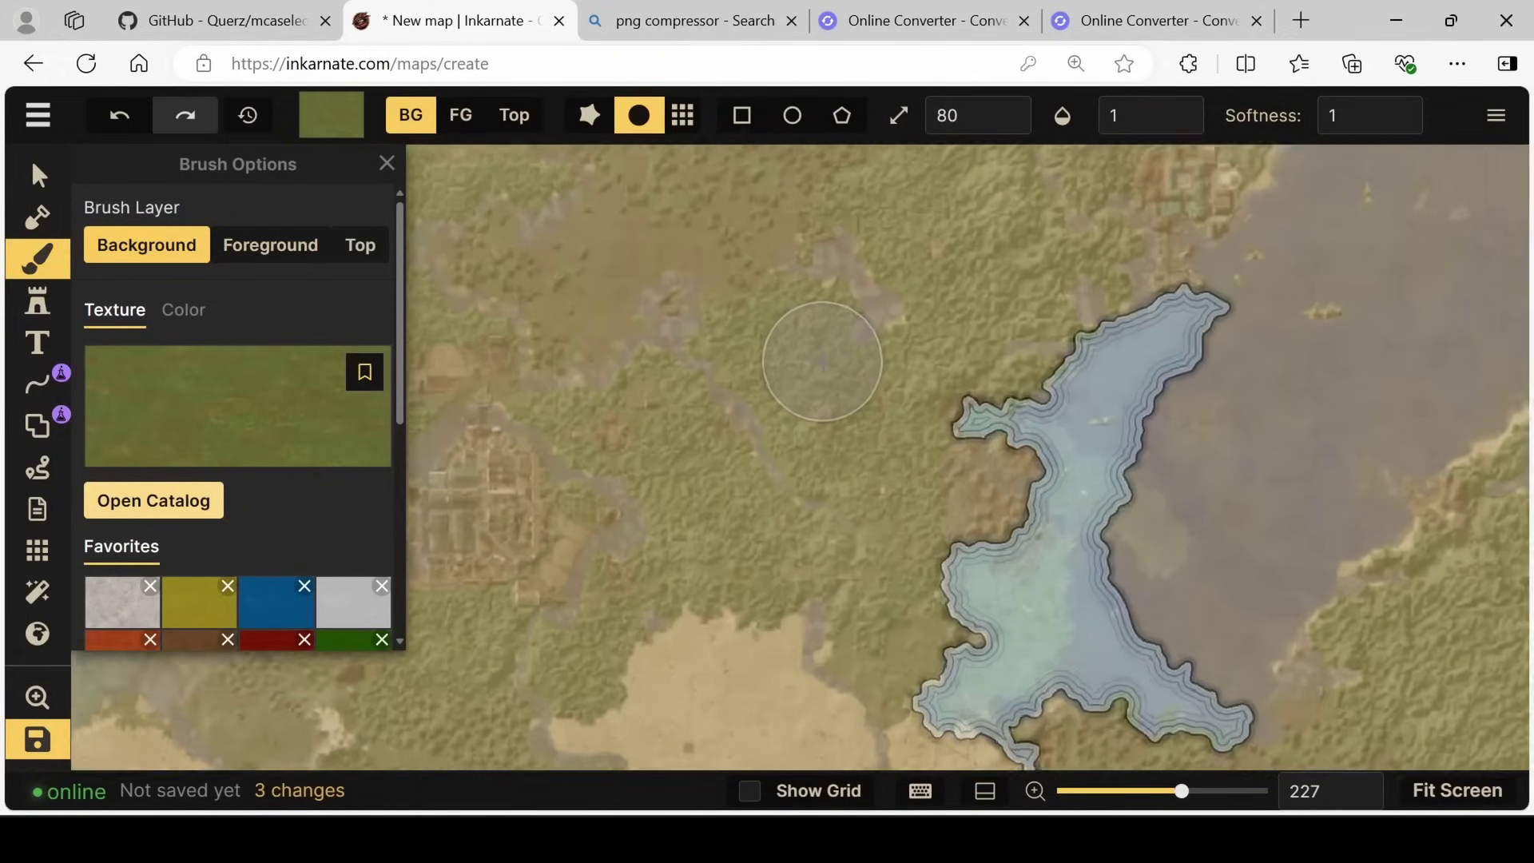
pyautogui.click(290, 256)
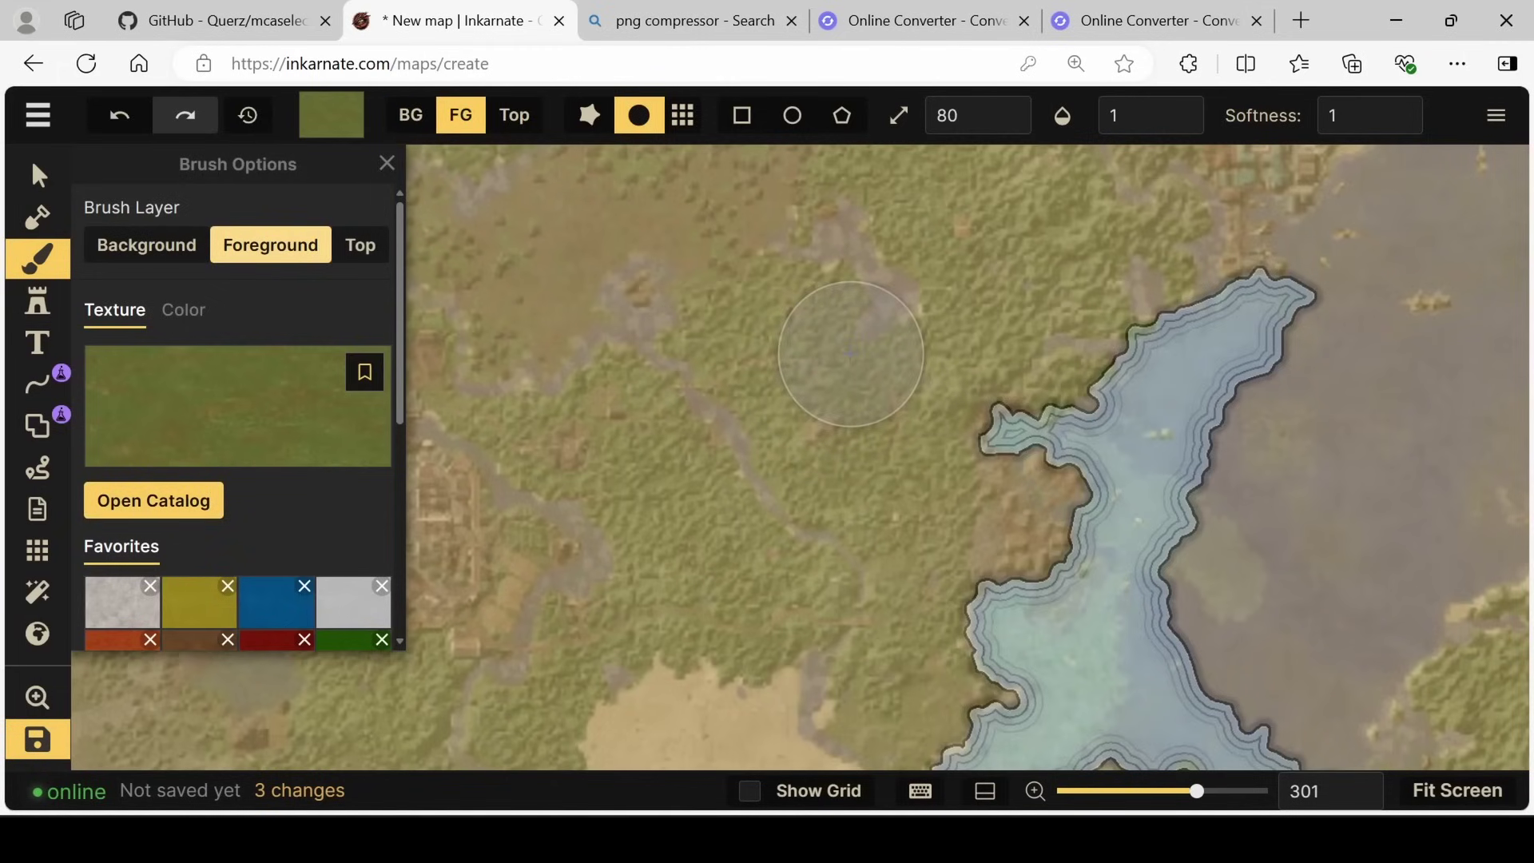
pyautogui.moveTo(851, 354)
pyautogui.mouseDown()
pyautogui.moveTo(931, 496)
pyautogui.moveTo(966, 290)
pyautogui.moveTo(908, 171)
pyautogui.moveTo(1038, 192)
pyautogui.mouseUp()
pyautogui.scroll(-3, 1247, 444)
pyautogui.scroll(-2, 1355, 343)
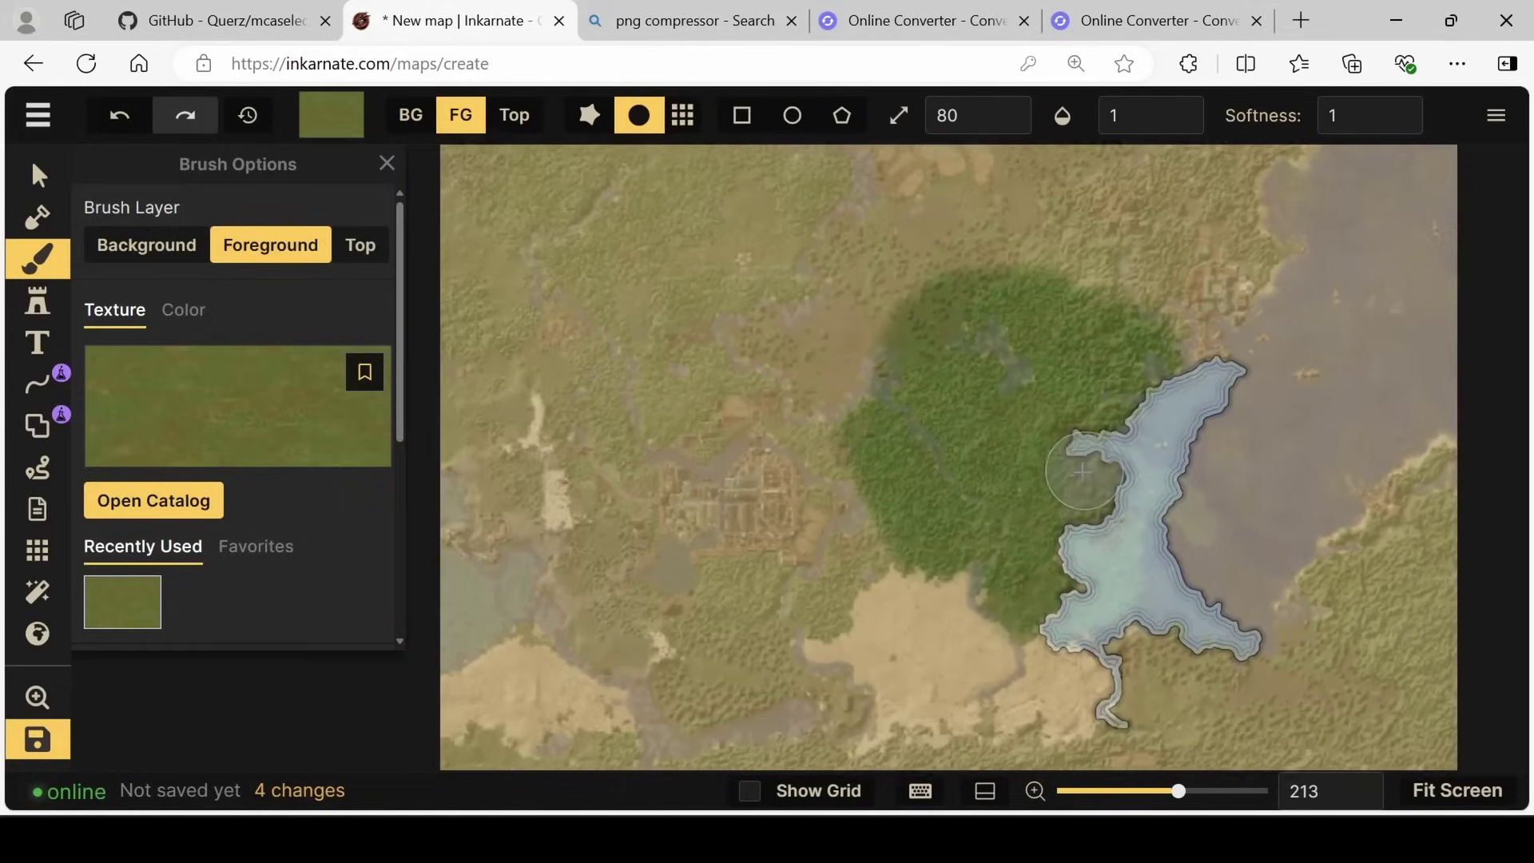
# Step: Choose the Desert Pale texture from Fantasy Regional's Barren Lands in the catalog
pyautogui.click(198, 503)
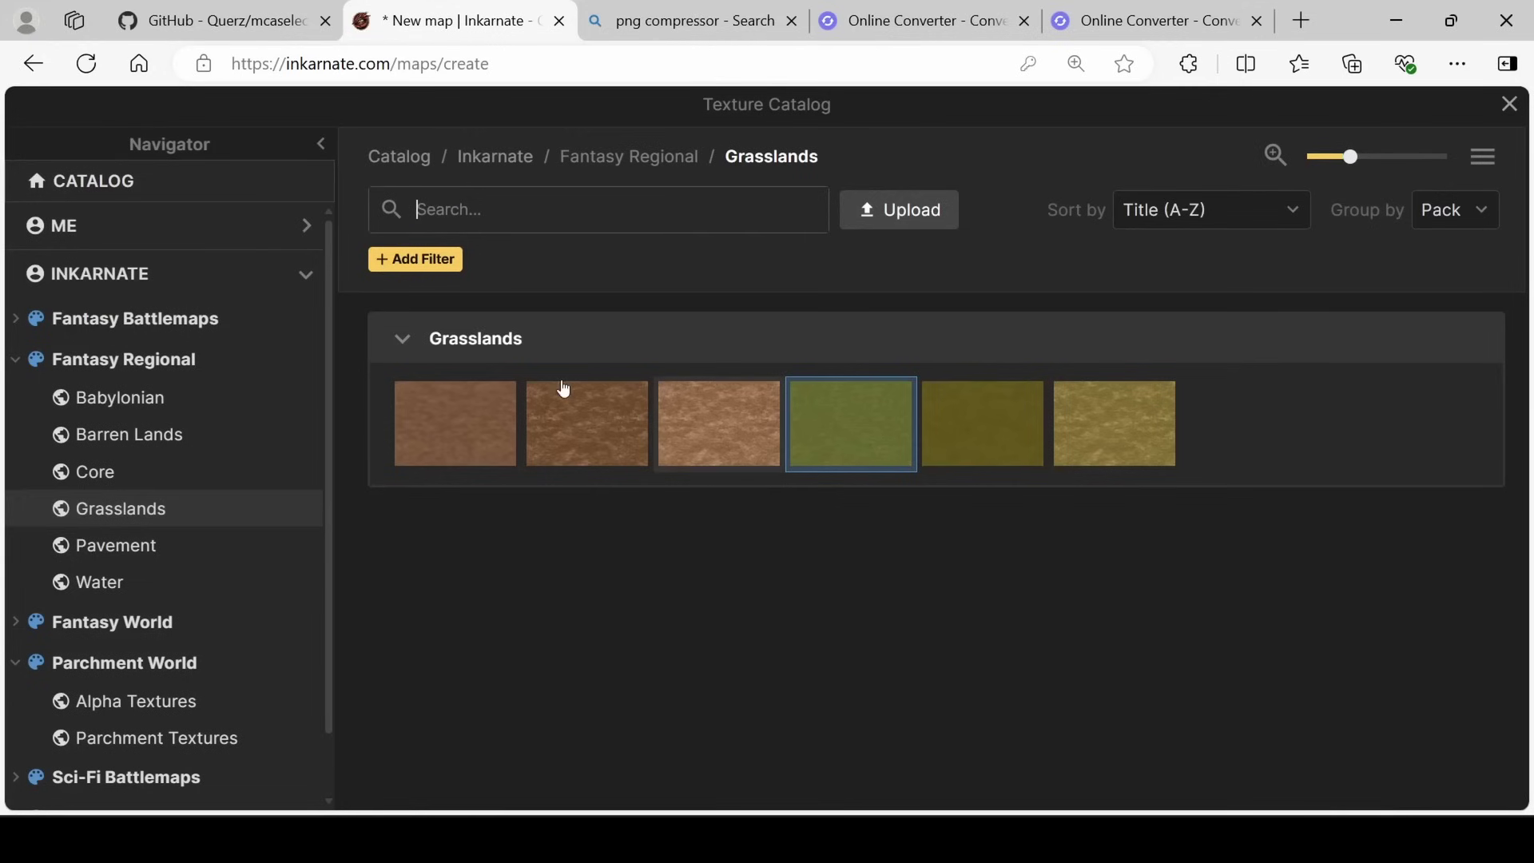
pyautogui.click(132, 438)
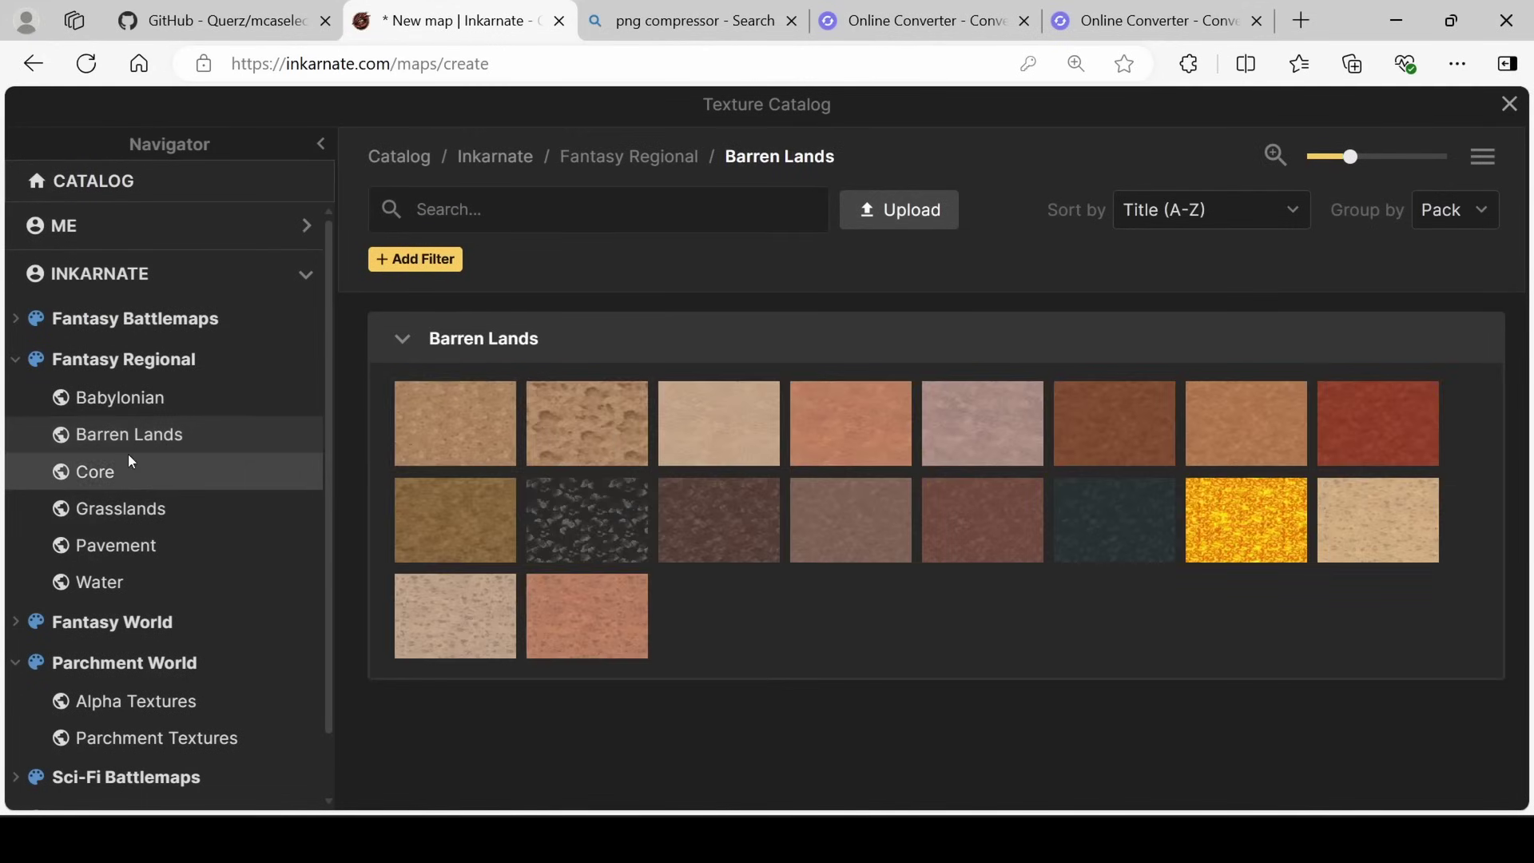
pyautogui.click(703, 416)
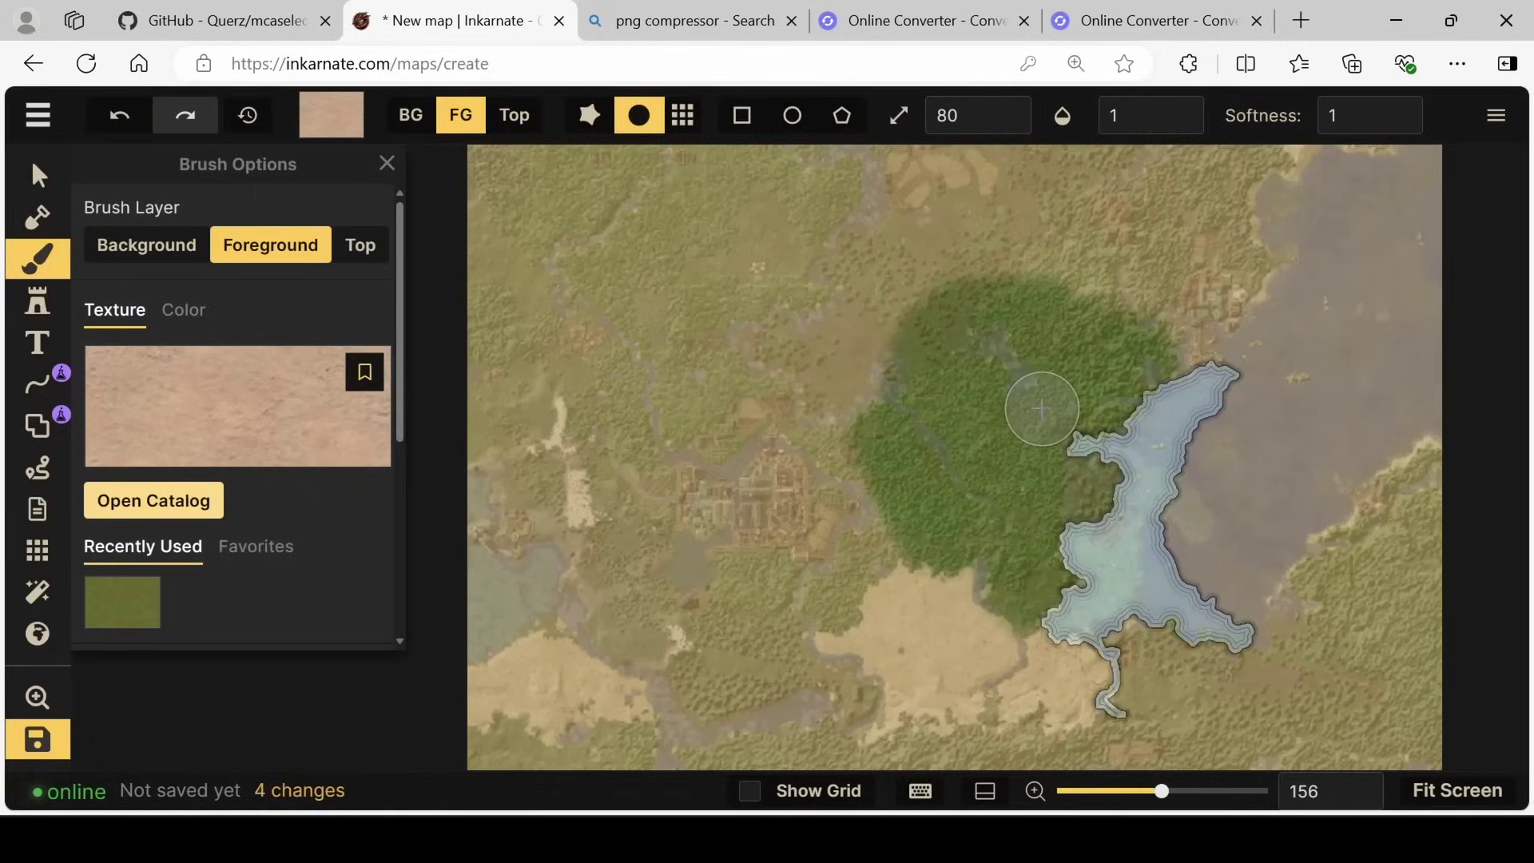
# Step: Brush pale sand south of the forest and near the lake's outlet
pyautogui.scroll(-2, 1022, 519)
pyautogui.scroll(2, 1002, 638)
pyautogui.scroll(2, 1003, 637)
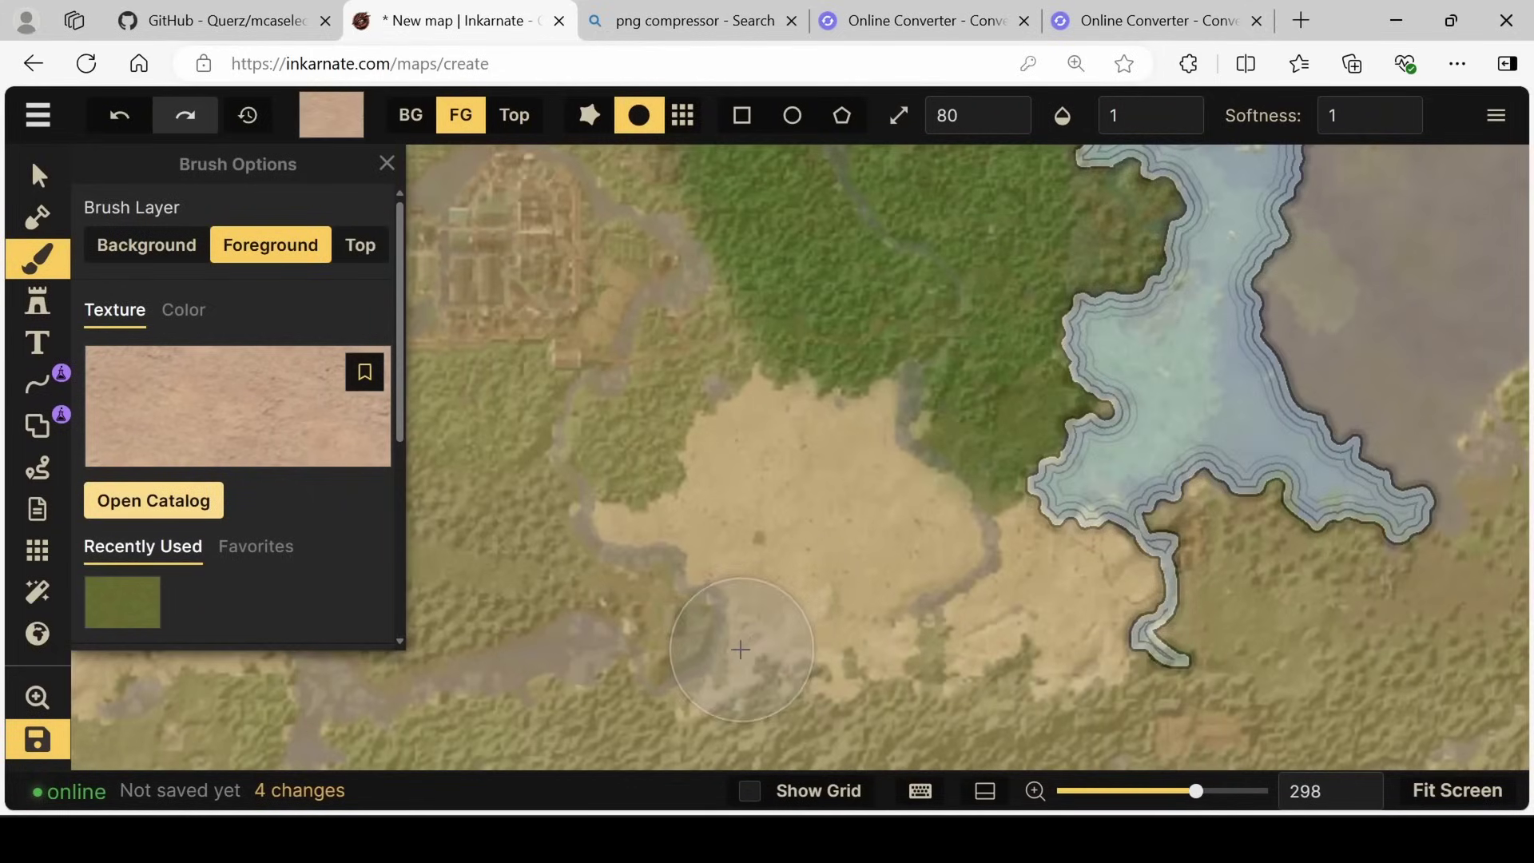
pyautogui.scroll(2, 779, 407)
pyautogui.moveTo(779, 407)
pyautogui.mouseDown()
pyautogui.moveTo(847, 390)
pyautogui.moveTo(852, 642)
pyautogui.moveTo(975, 599)
pyautogui.moveTo(1074, 651)
pyautogui.moveTo(1038, 571)
pyautogui.moveTo(788, 656)
pyautogui.mouseUp()
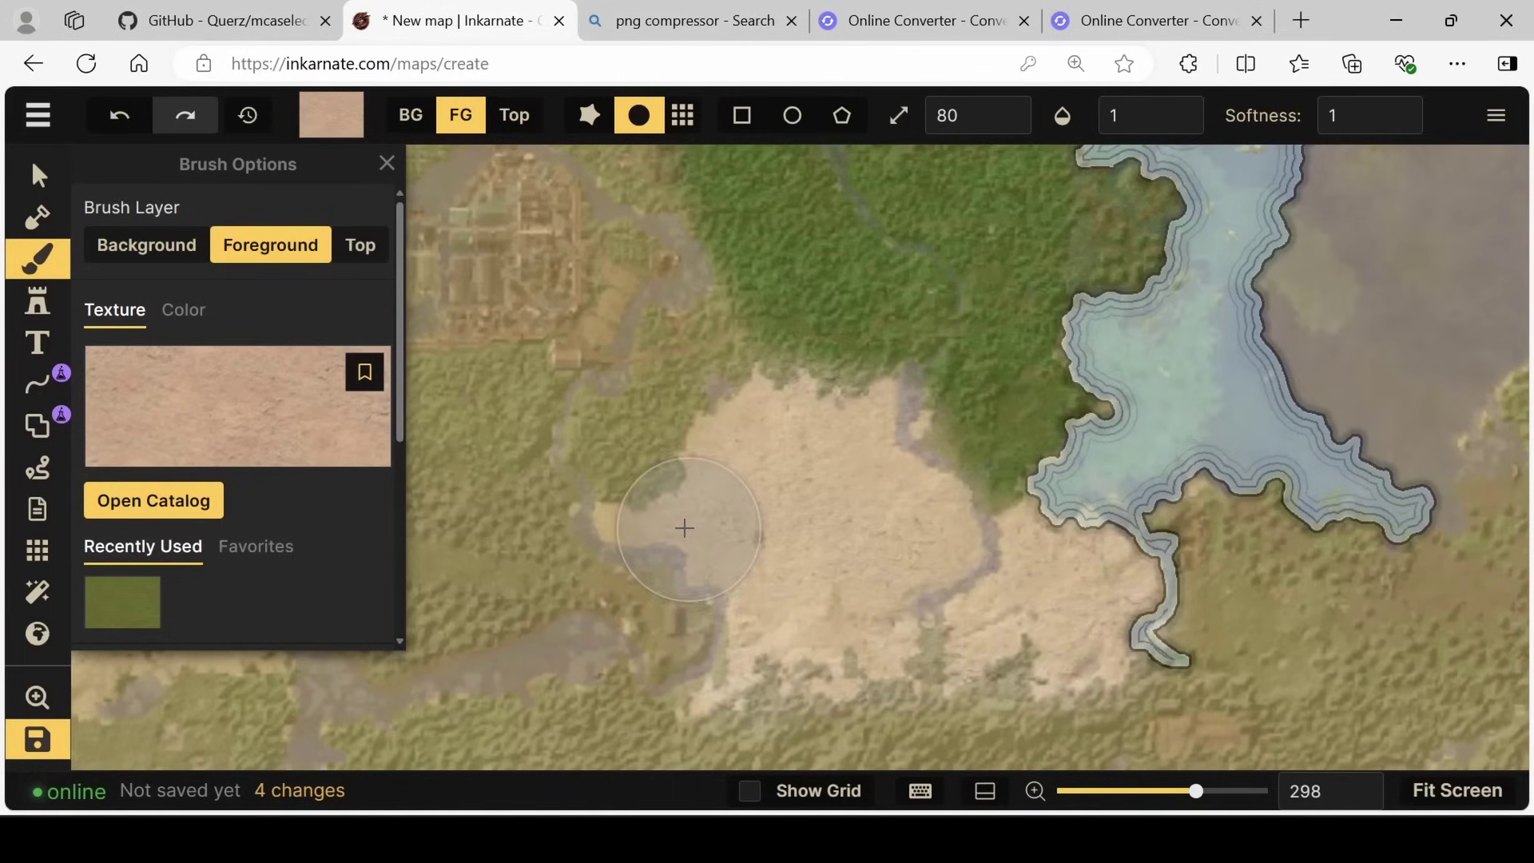
pyautogui.moveTo(862, 446)
pyautogui.mouseDown()
pyautogui.moveTo(918, 503)
pyautogui.moveTo(1094, 599)
pyautogui.moveTo(897, 520)
pyautogui.mouseUp()
pyautogui.scroll(-2, 894, 466)
pyautogui.scroll(-3, 894, 466)
pyautogui.scroll(4, 1274, 325)
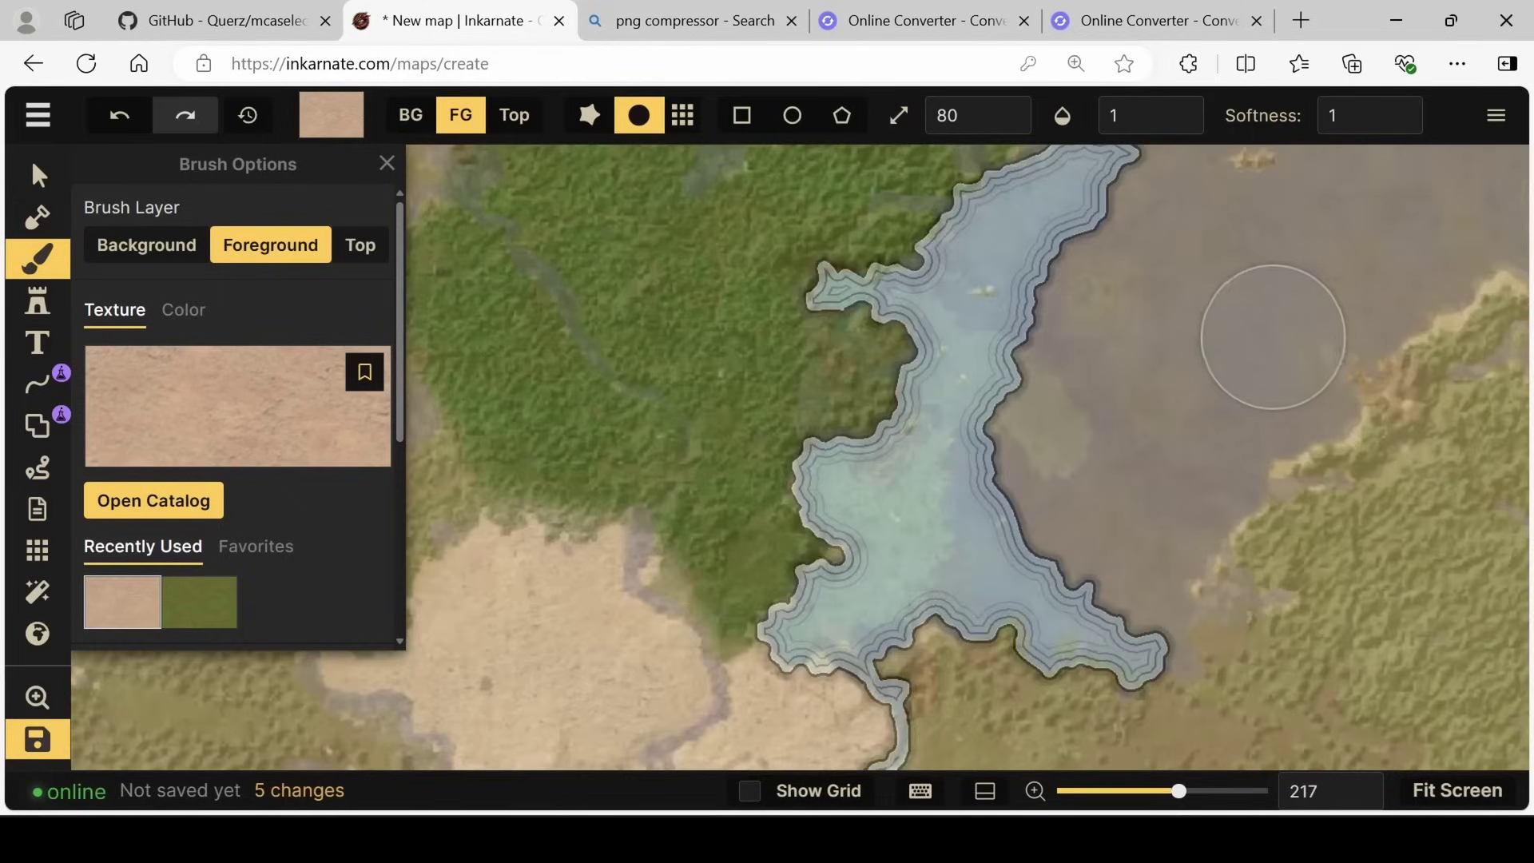
# Step: Paint Deep Ocean Blue water texture over the lake and southern river on the background layer
pyautogui.click(192, 501)
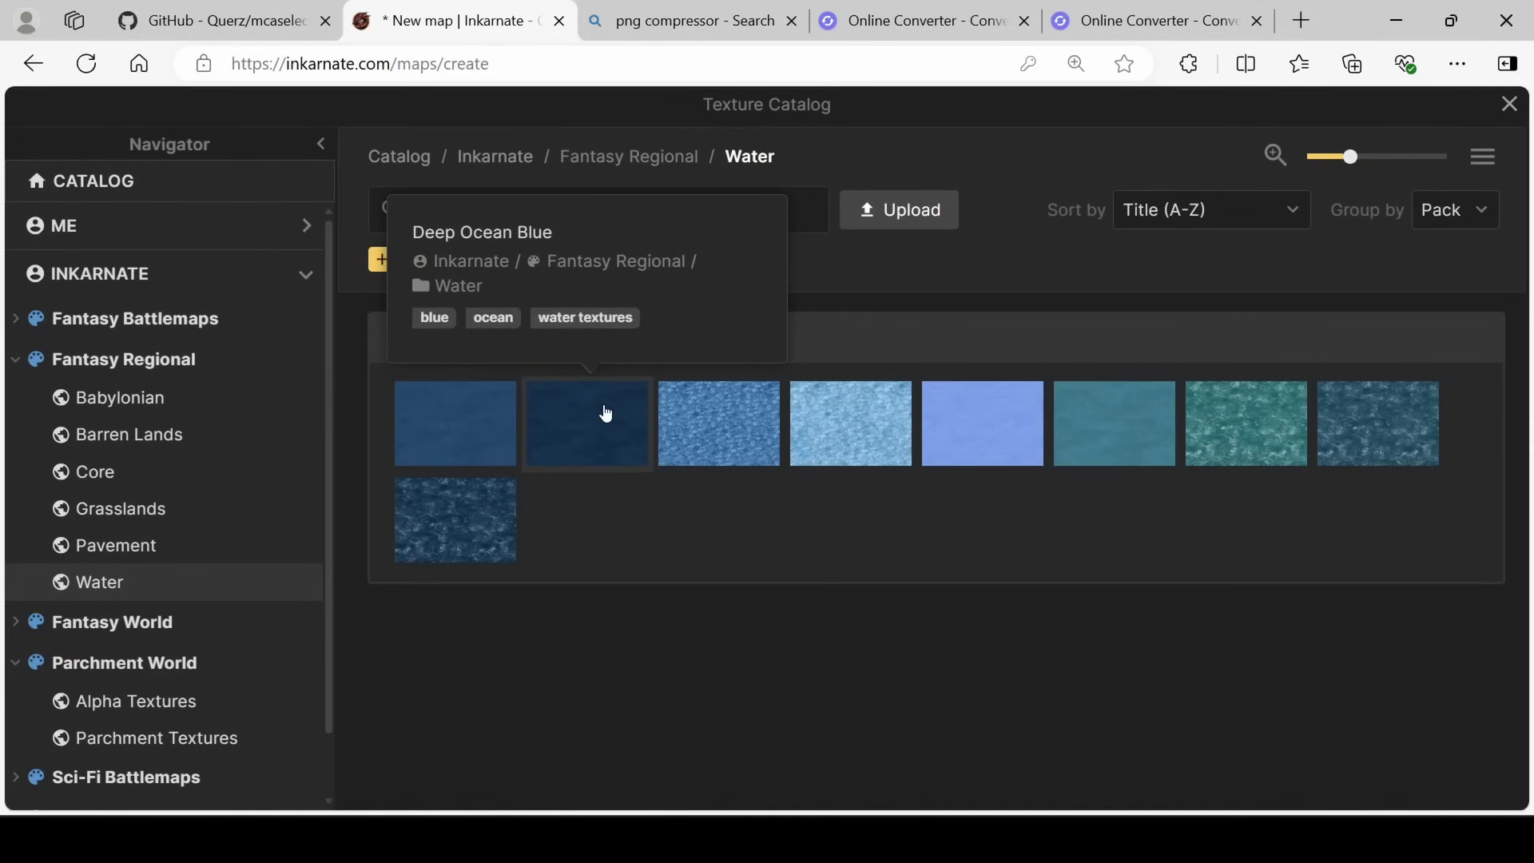
pyautogui.click(602, 418)
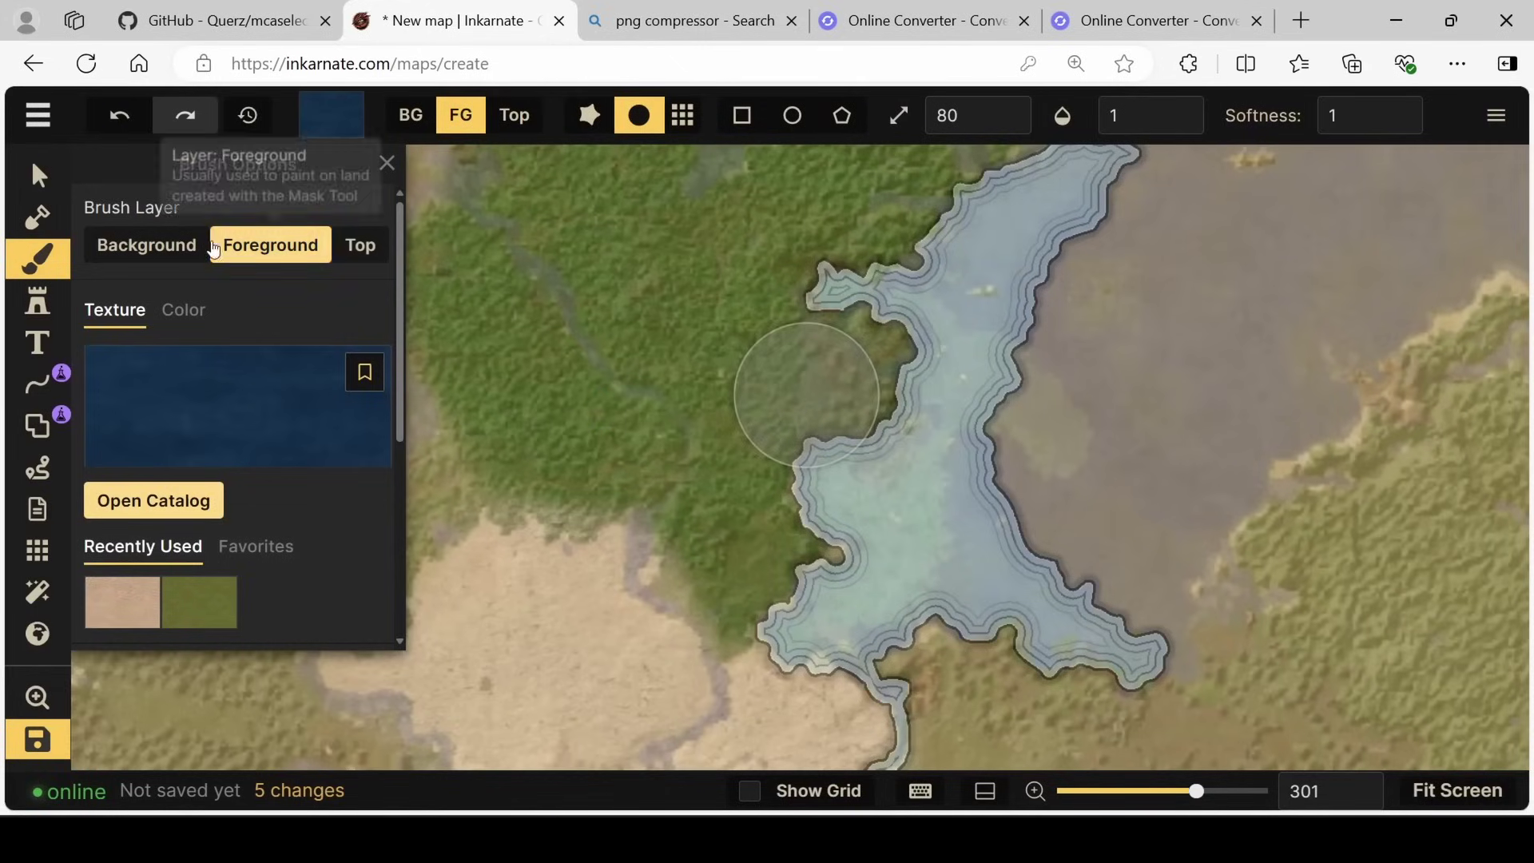
pyautogui.click(166, 257)
pyautogui.scroll(-3, 918, 463)
pyautogui.moveTo(883, 559)
pyautogui.mouseDown()
pyautogui.moveTo(886, 587)
pyautogui.moveTo(955, 351)
pyautogui.moveTo(907, 542)
pyautogui.moveTo(1031, 319)
pyautogui.moveTo(966, 519)
pyautogui.moveTo(1015, 560)
pyautogui.moveTo(1074, 540)
pyautogui.moveTo(1046, 304)
pyautogui.moveTo(926, 379)
pyautogui.mouseUp()
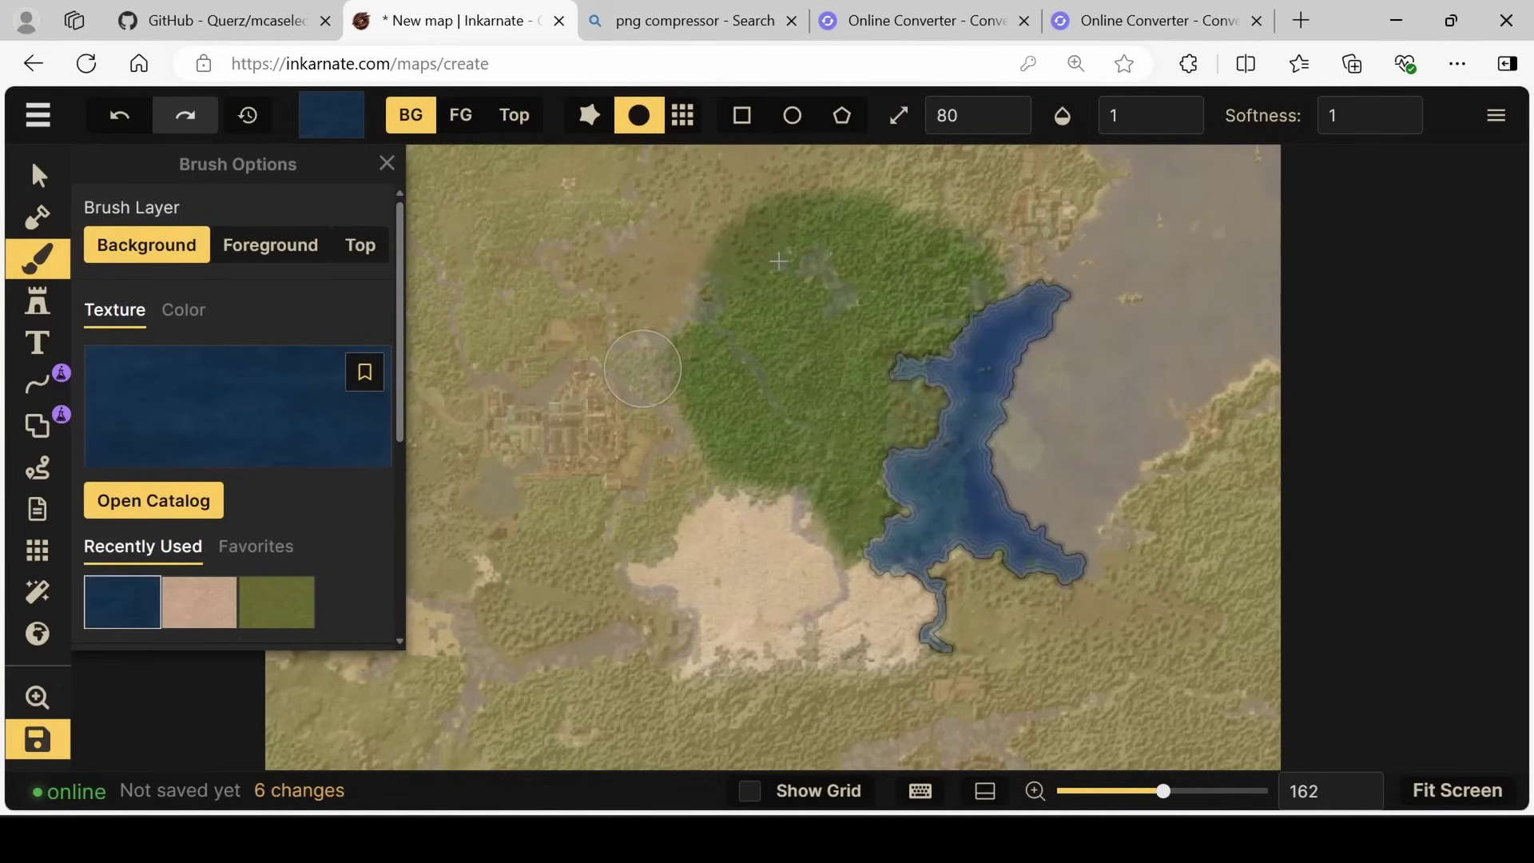
pyautogui.scroll(-3, 941, 360)
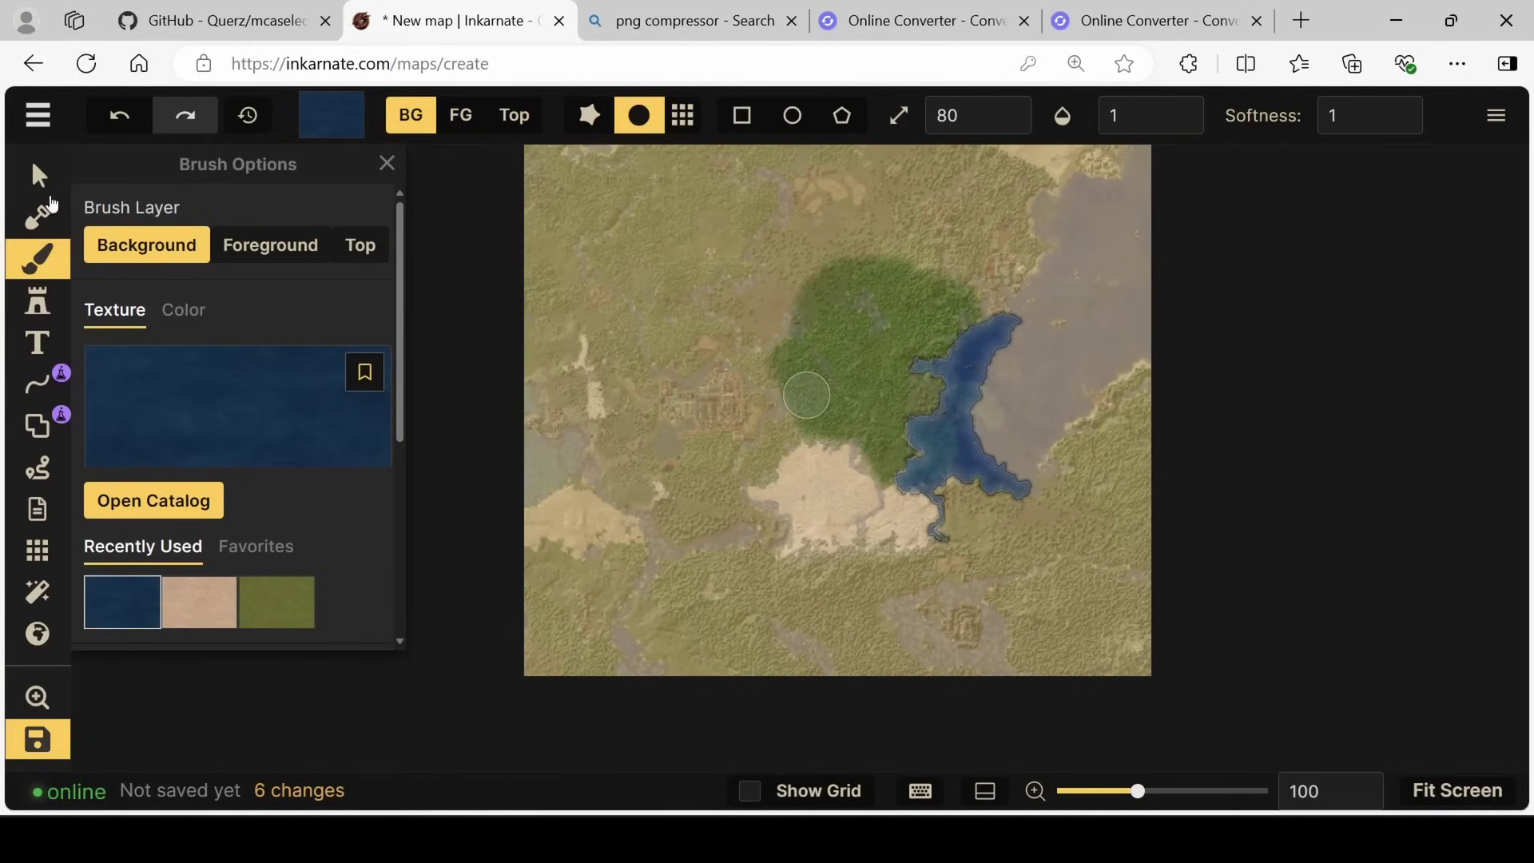
# Step: Drop the Minecraft reference image's opacity to 0 to check the painted terrain, then deselect it
pyautogui.click(37, 175)
pyautogui.click(807, 579)
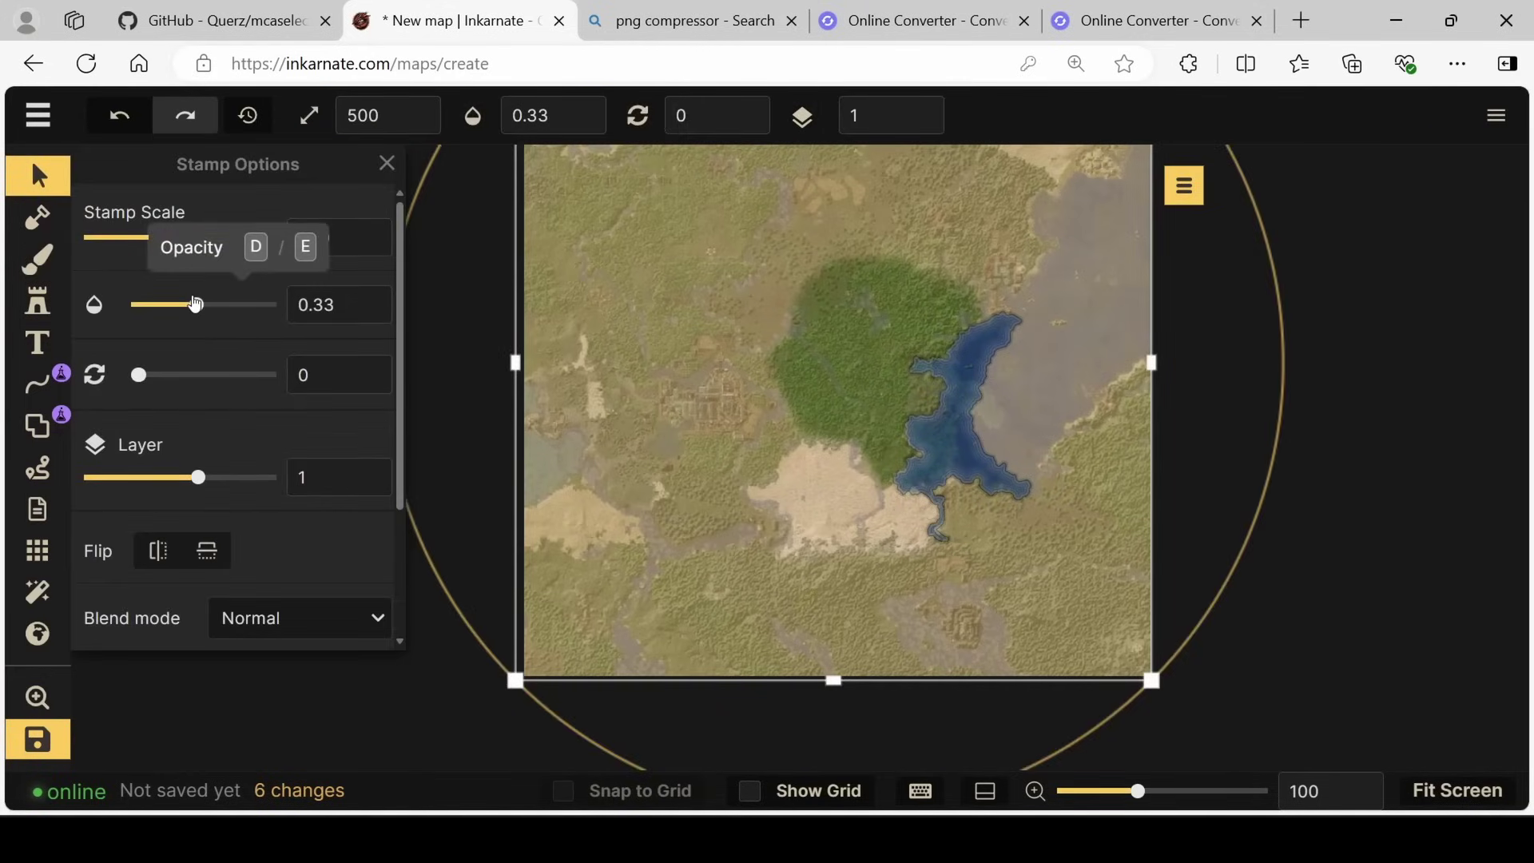
pyautogui.moveTo(195, 304); pyautogui.dragTo(72, 315)
pyautogui.scroll(-1, 858, 411)
pyautogui.scroll(1, 865, 416)
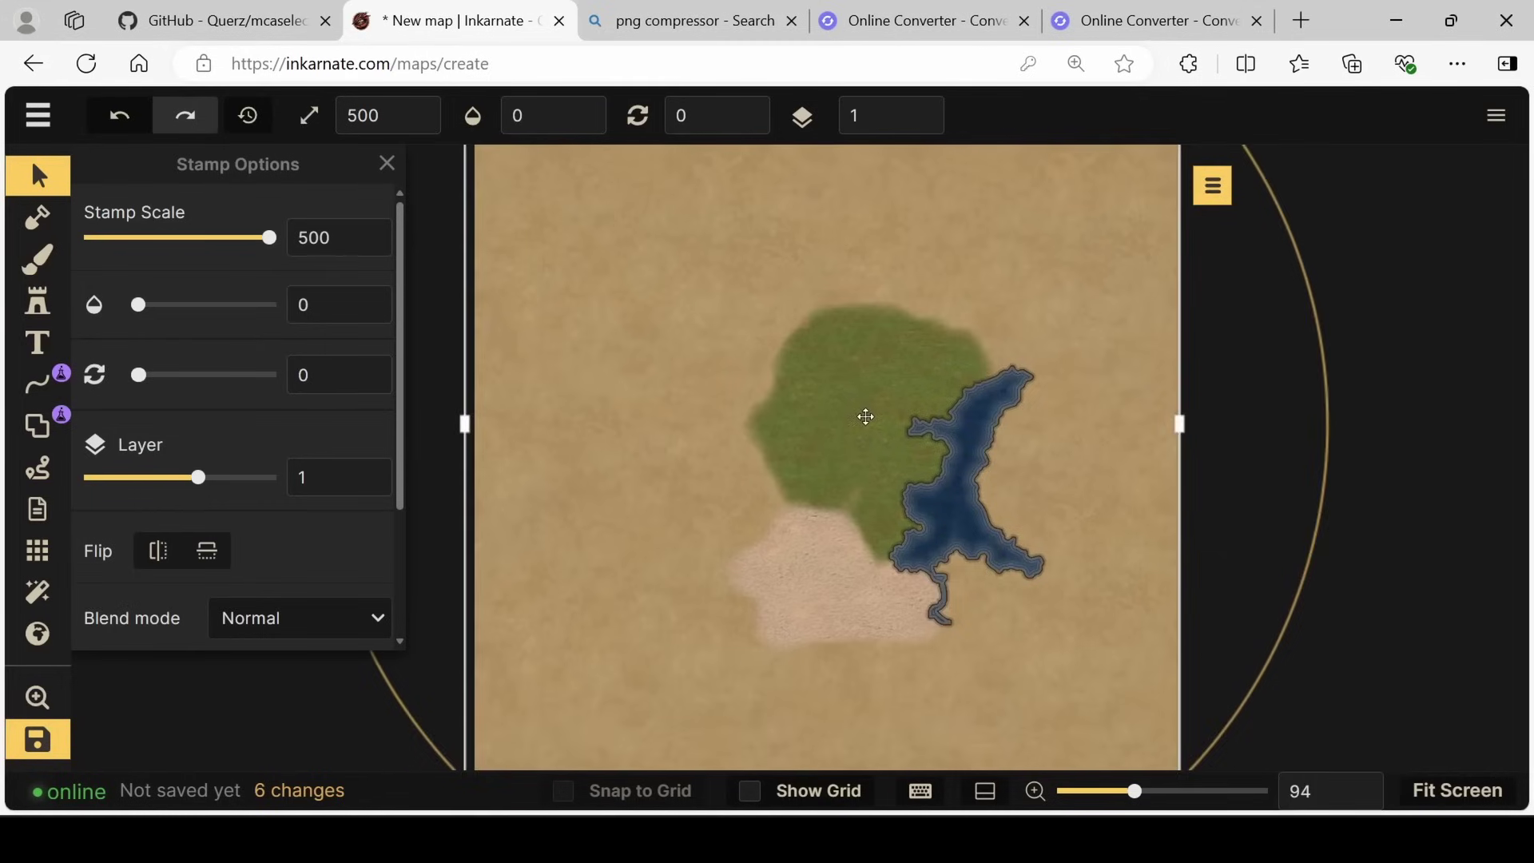
pyautogui.scroll(1, 865, 417)
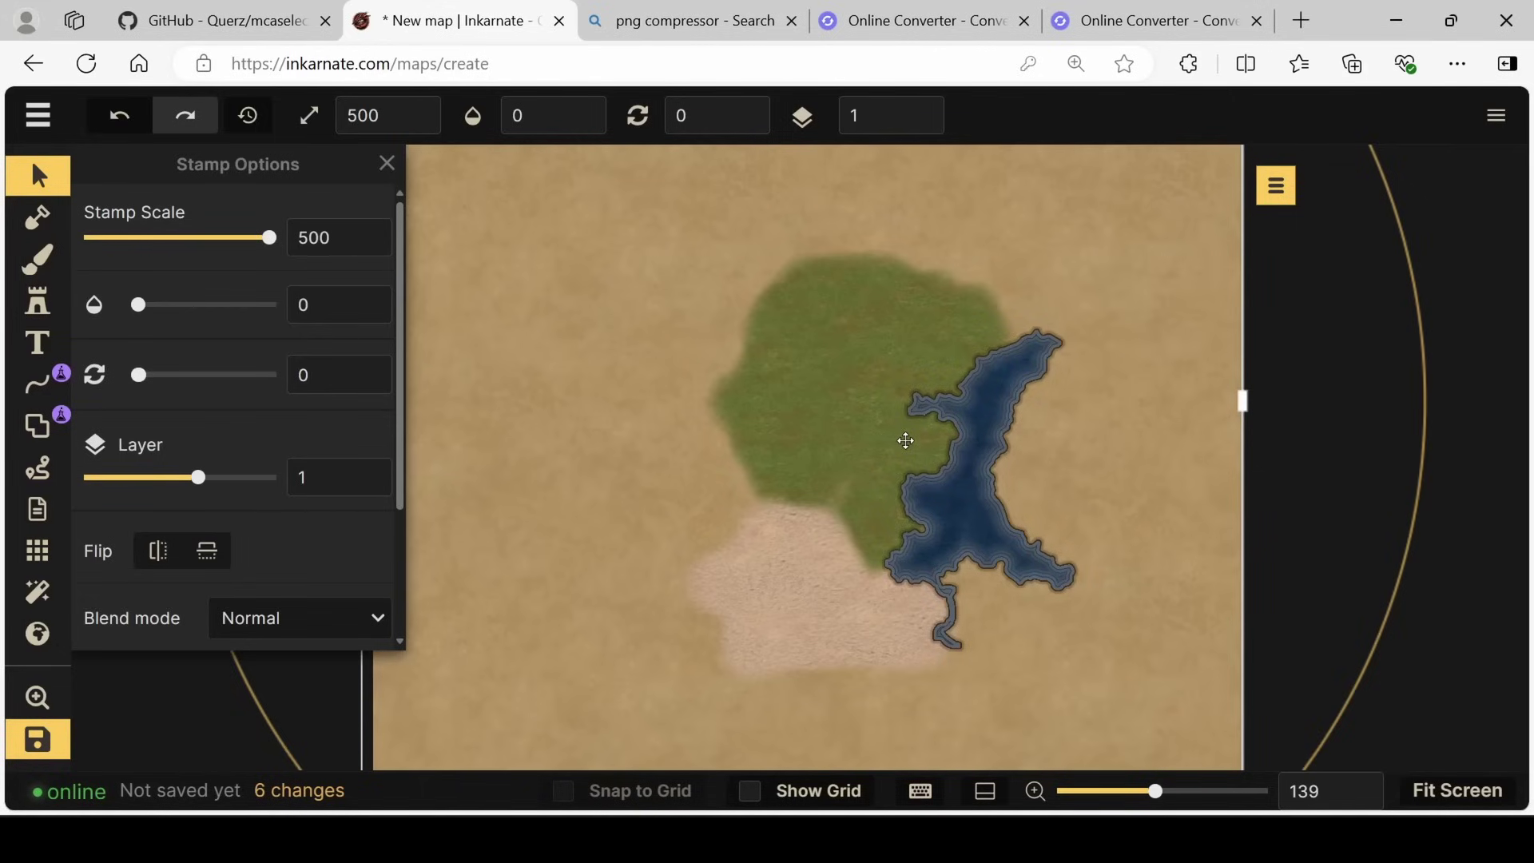
pyautogui.click(905, 440)
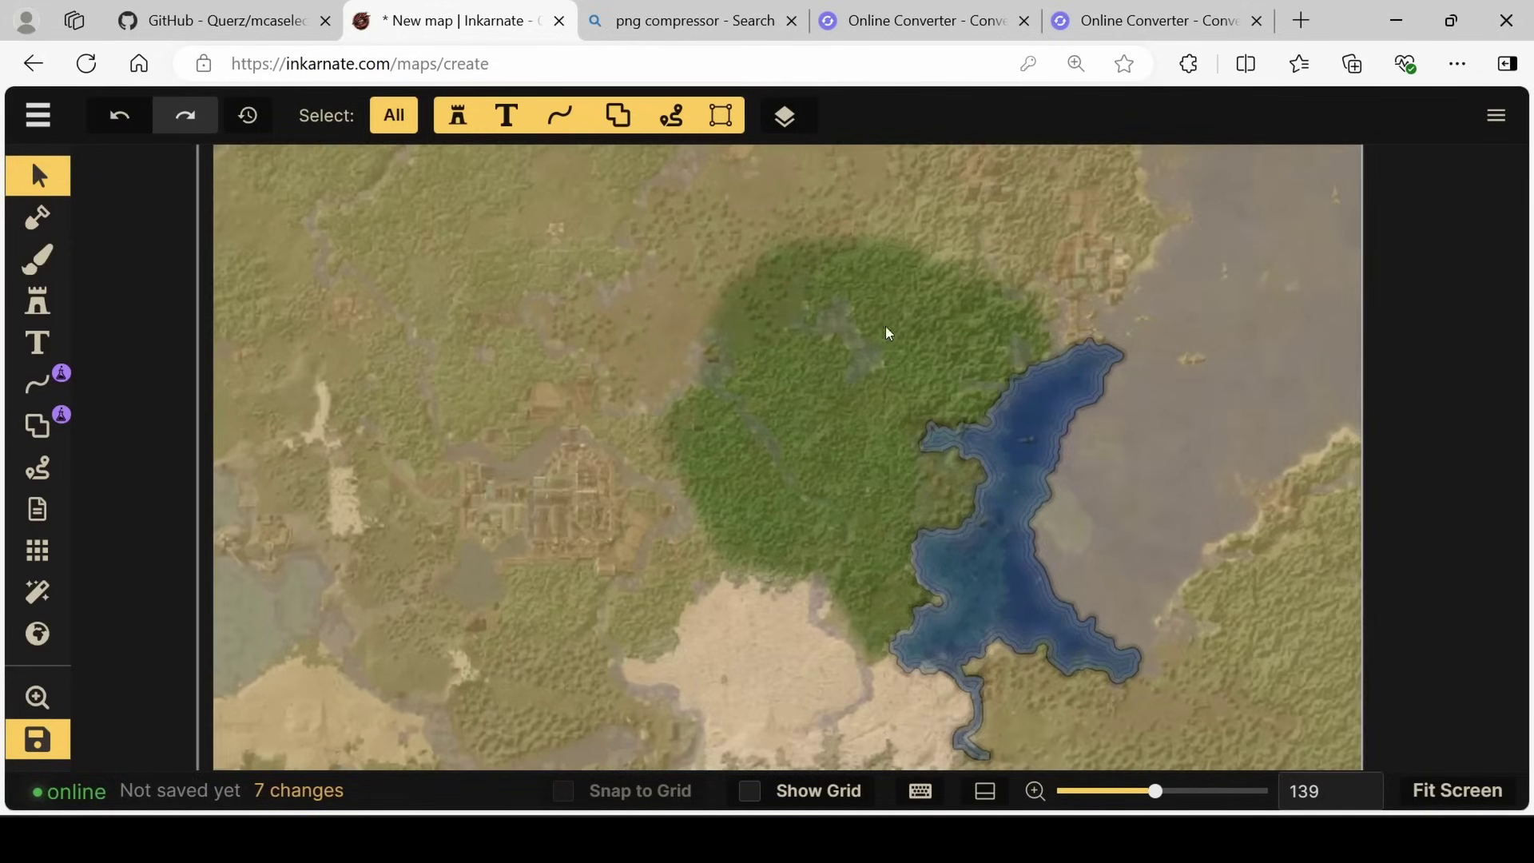
# Step: Choose the Fantasy World Foliage pine tree stamp and lower its stamp scale to 158
pyautogui.scroll(5, 871, 315)
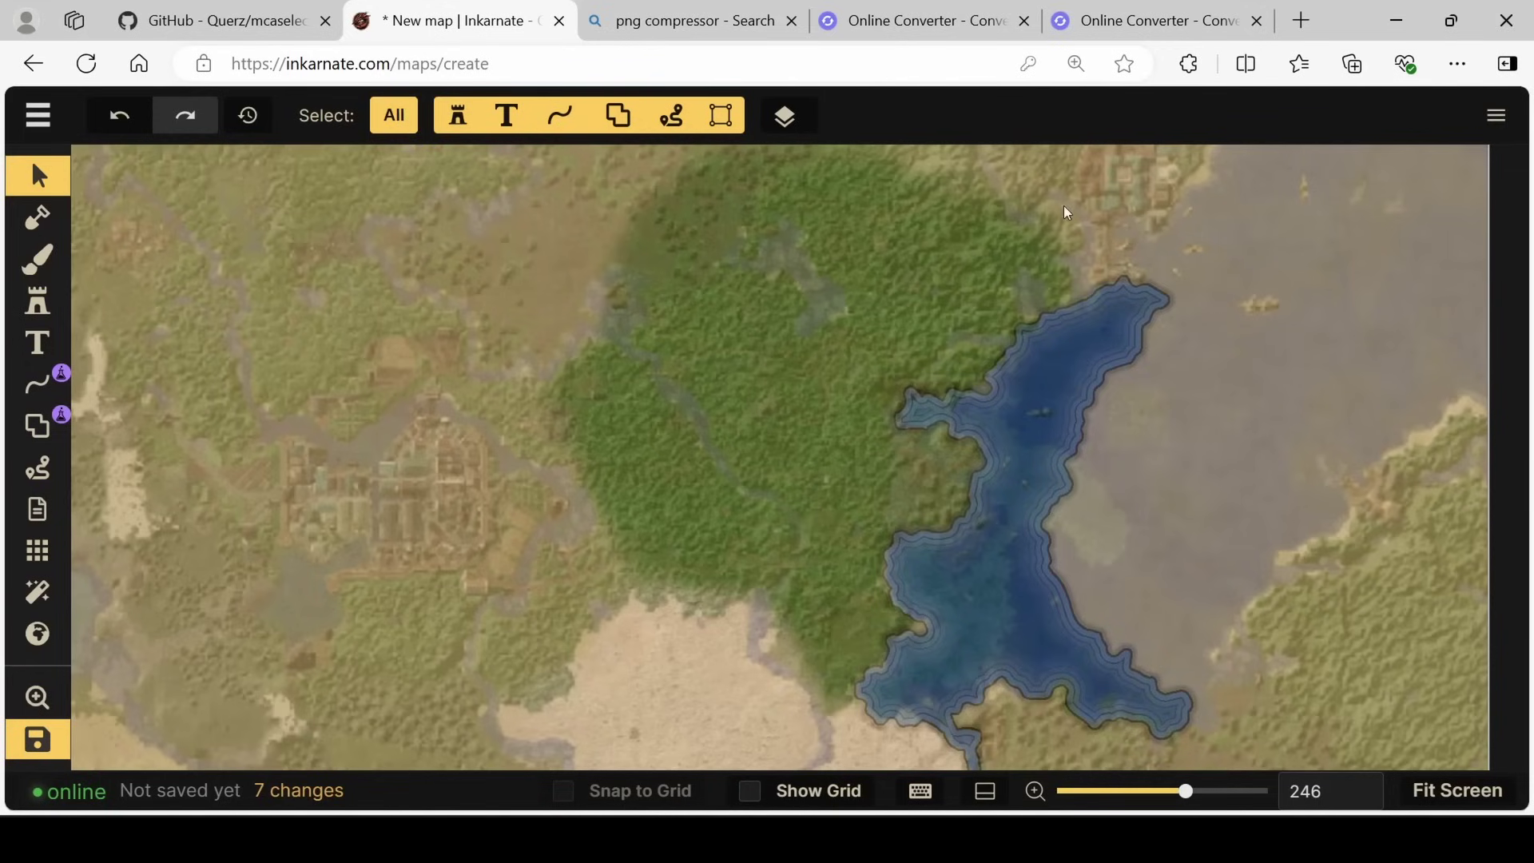
pyautogui.click(38, 302)
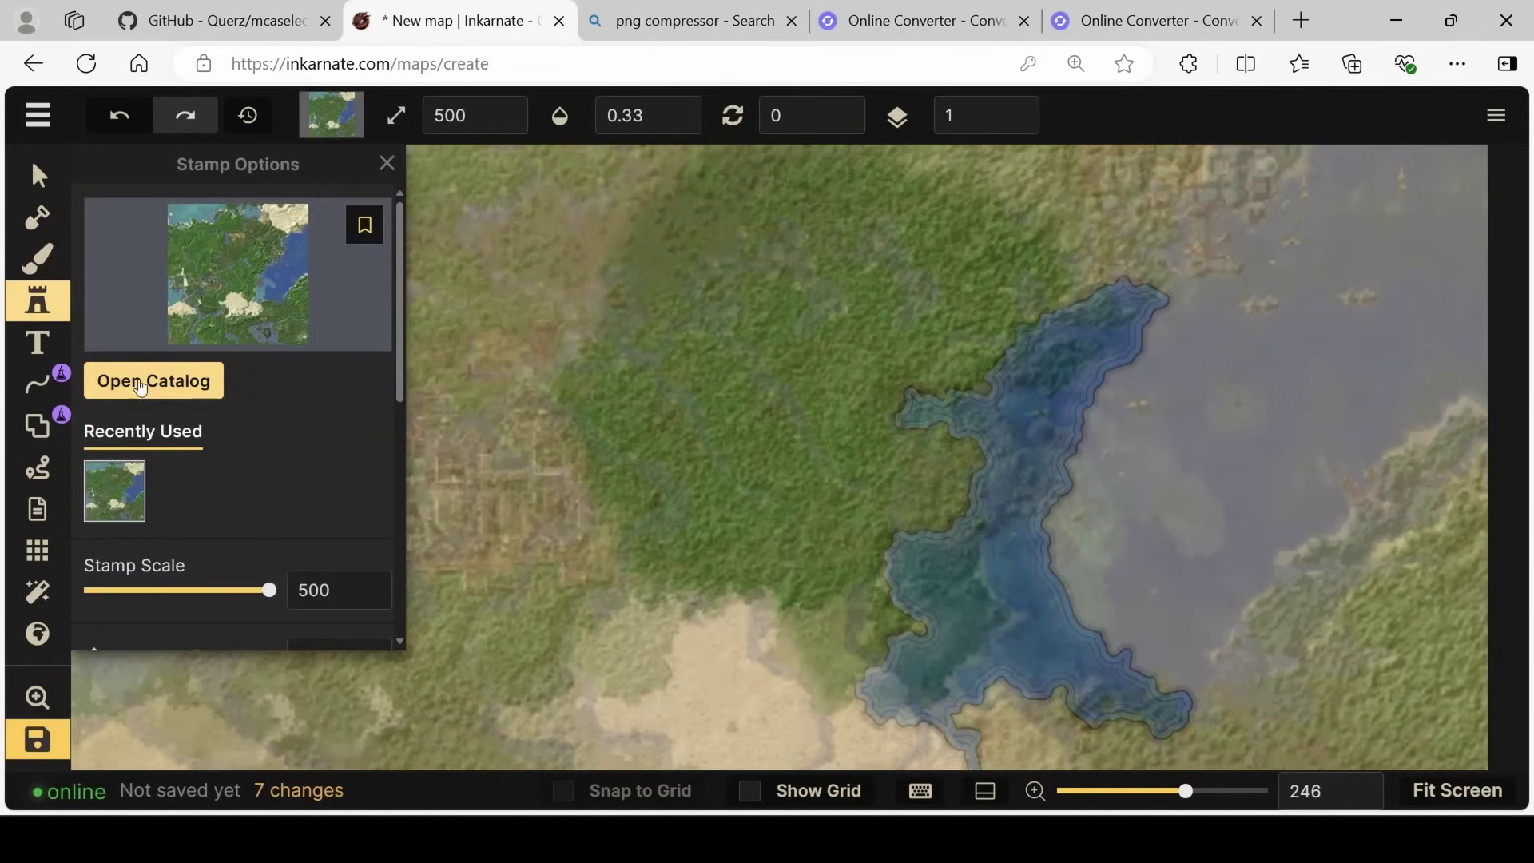
pyautogui.click(169, 397)
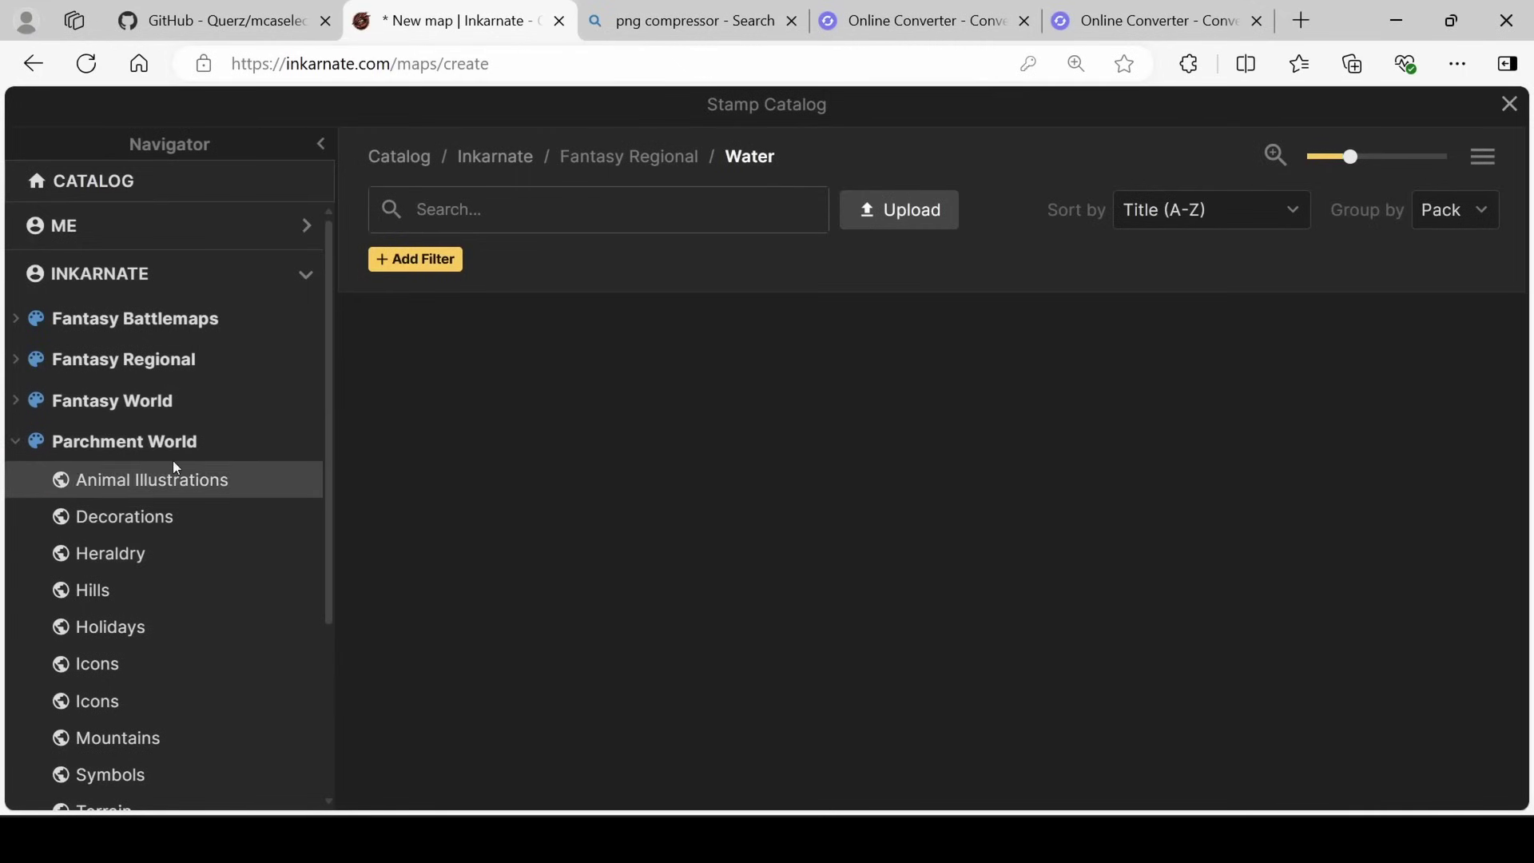
pyautogui.scroll(-2, 174, 464)
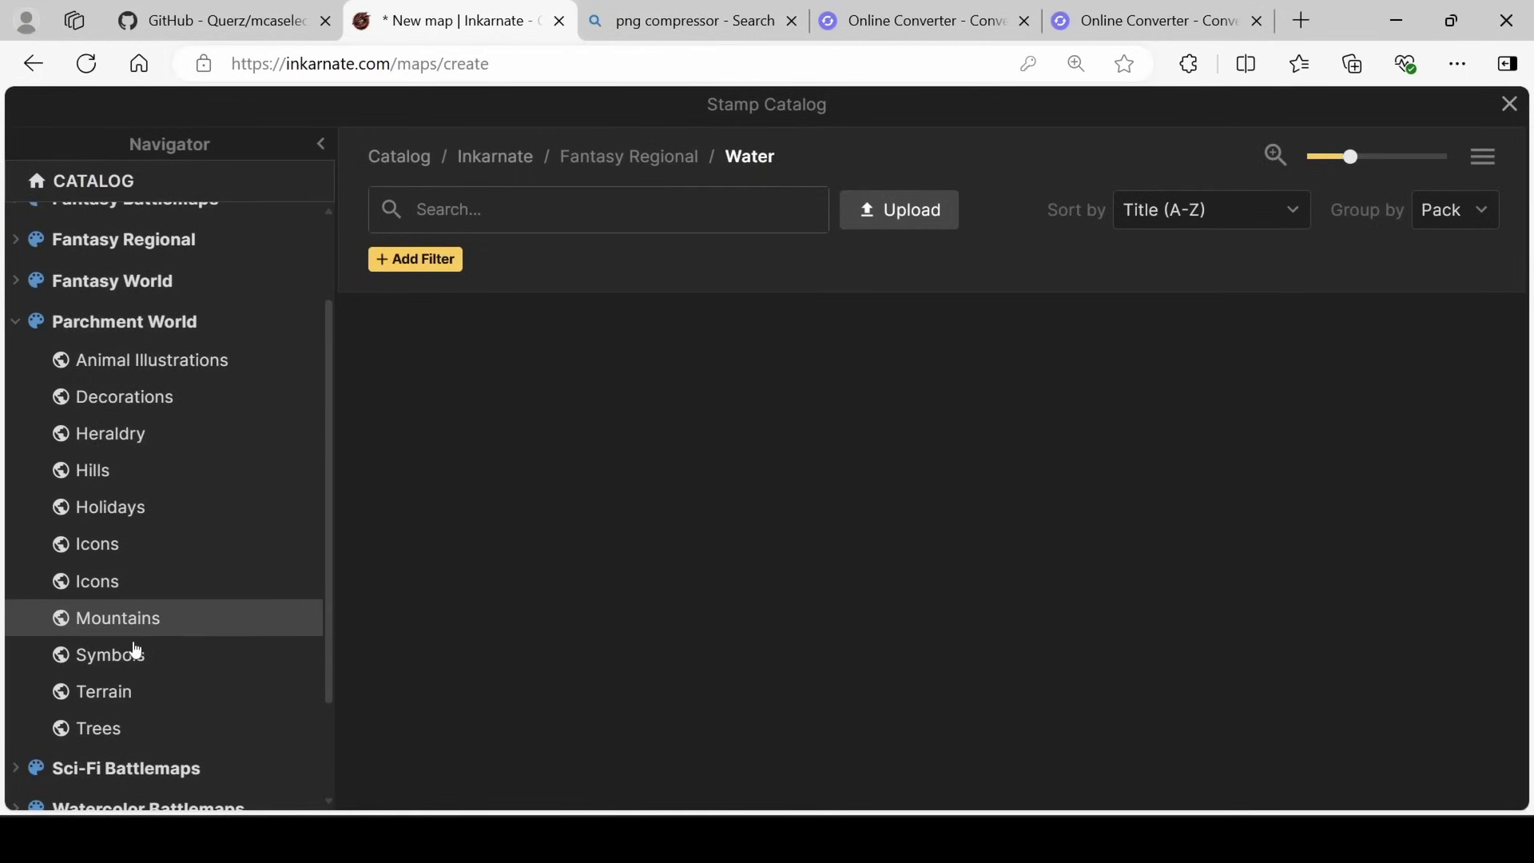
pyautogui.click(136, 727)
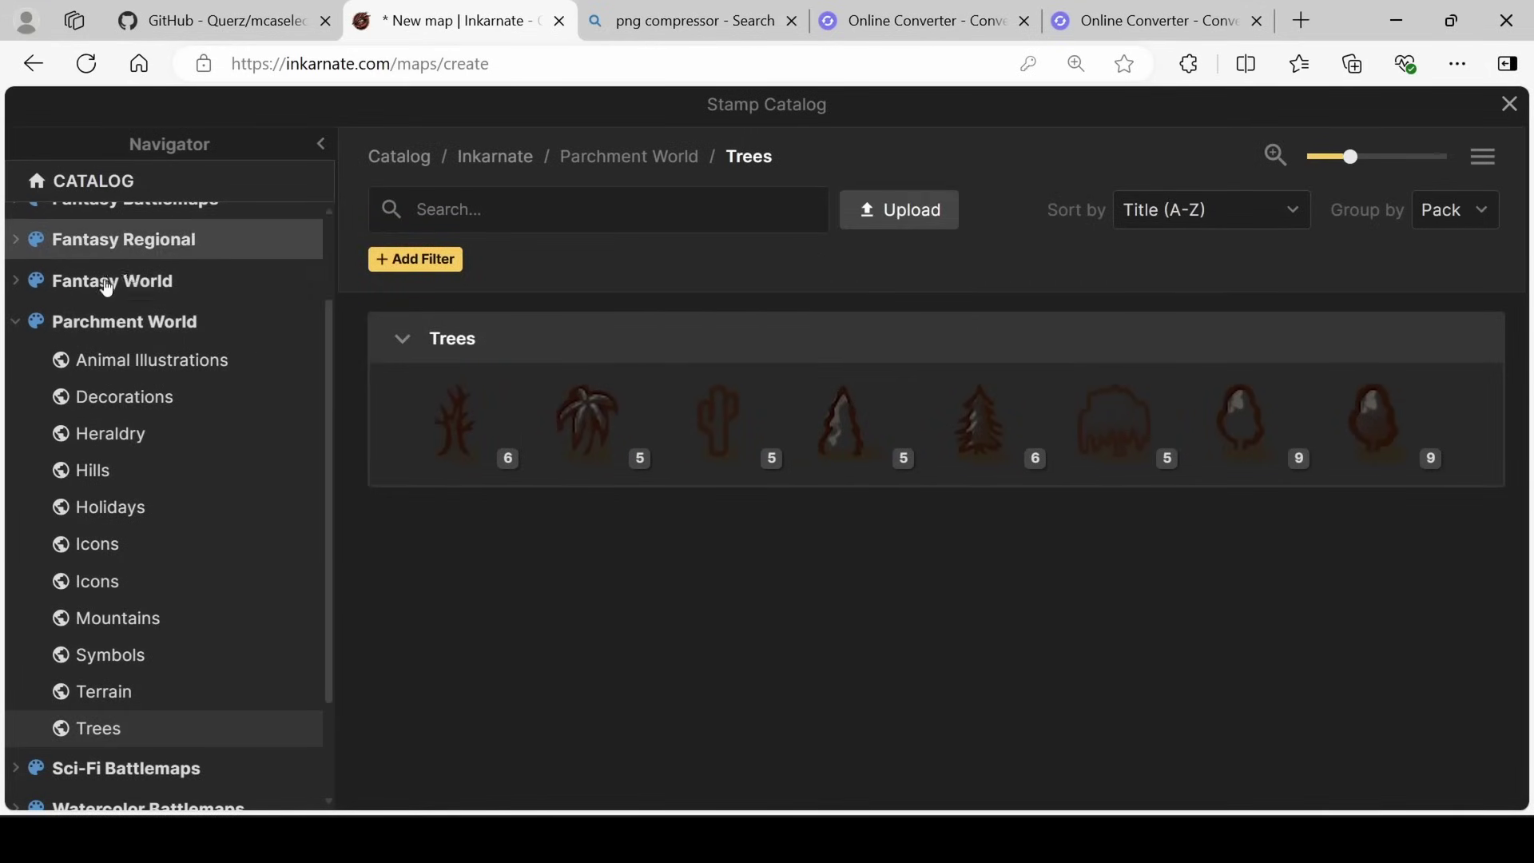
pyautogui.click(18, 288)
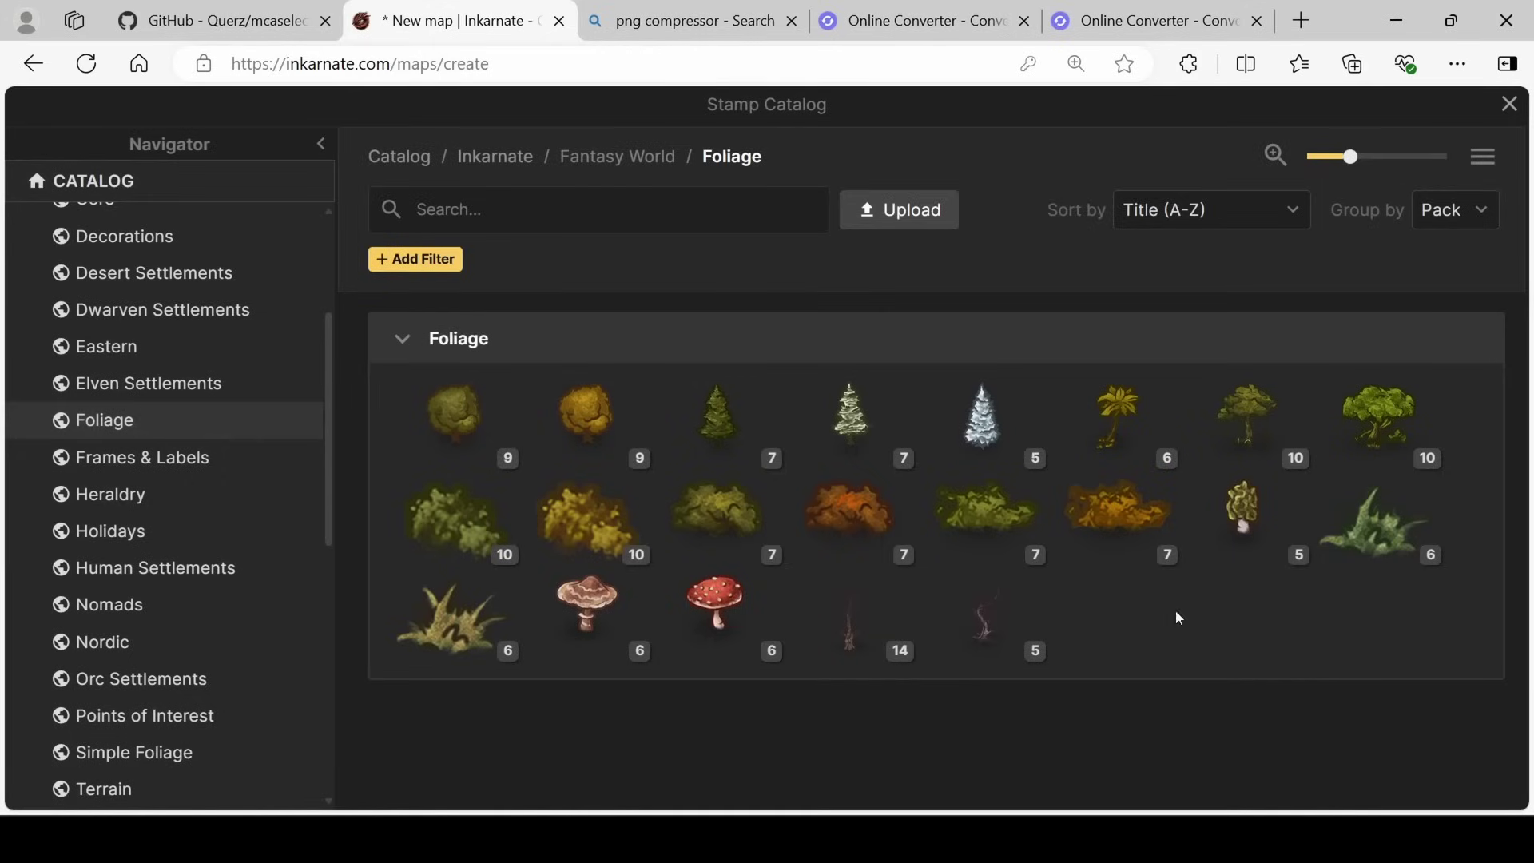
pyautogui.click(748, 459)
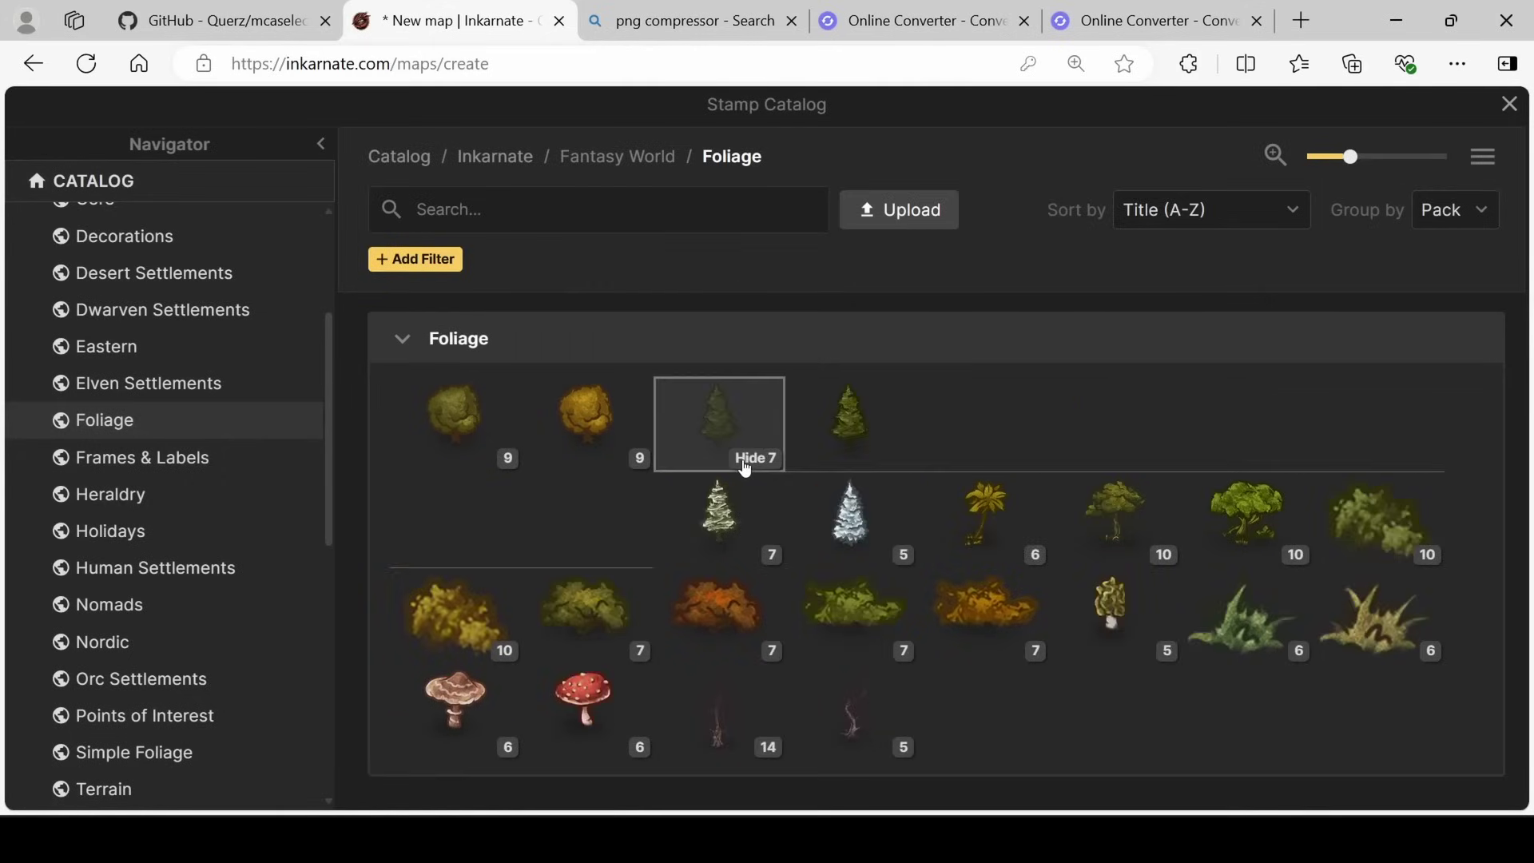
pyautogui.click(717, 410)
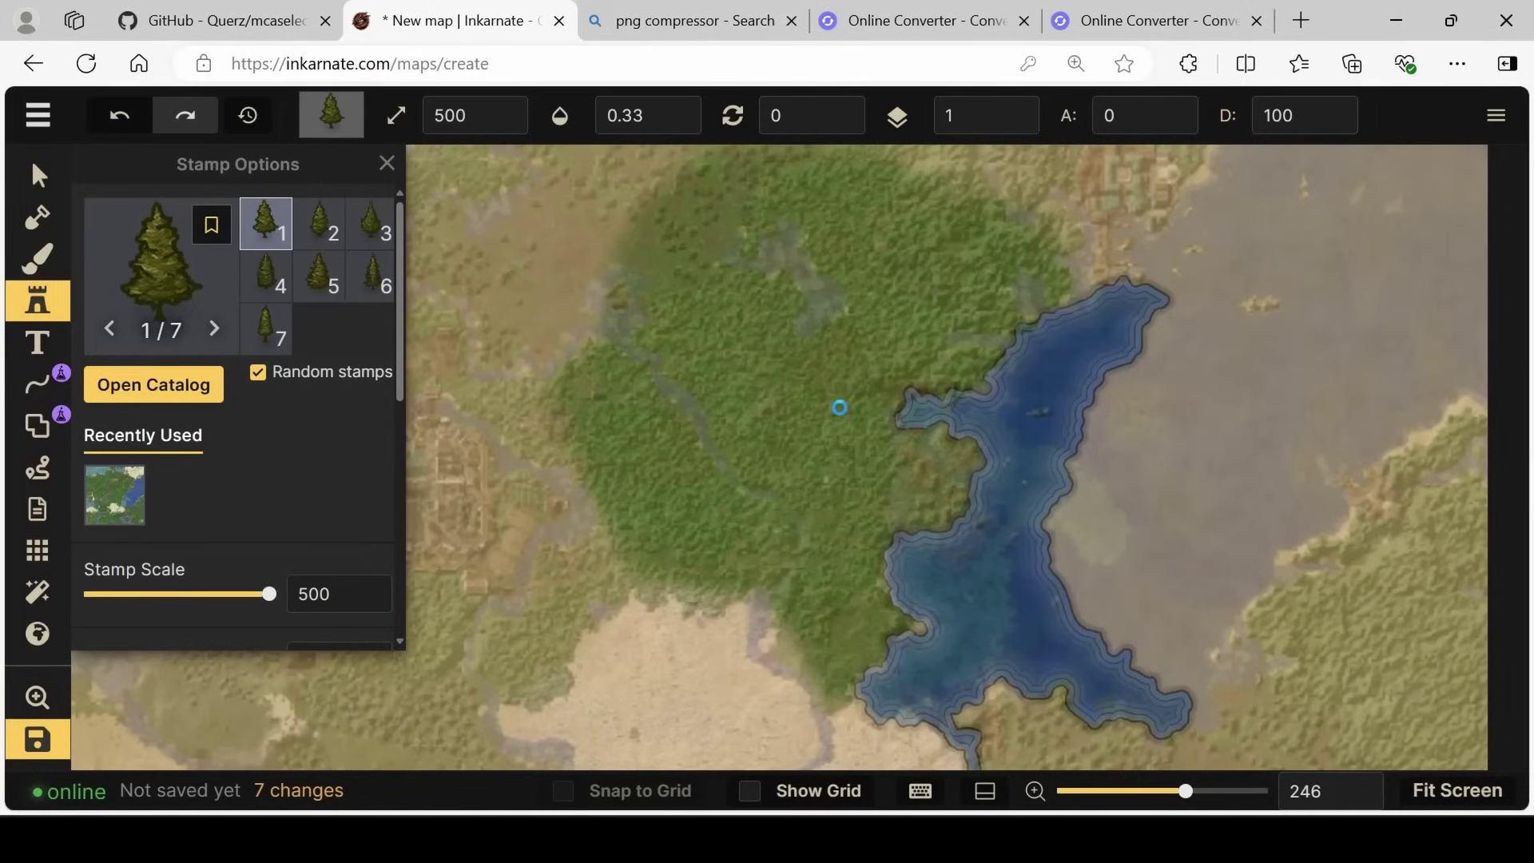
pyautogui.scroll(2, 821, 444)
pyautogui.scroll(-3, 275, 496)
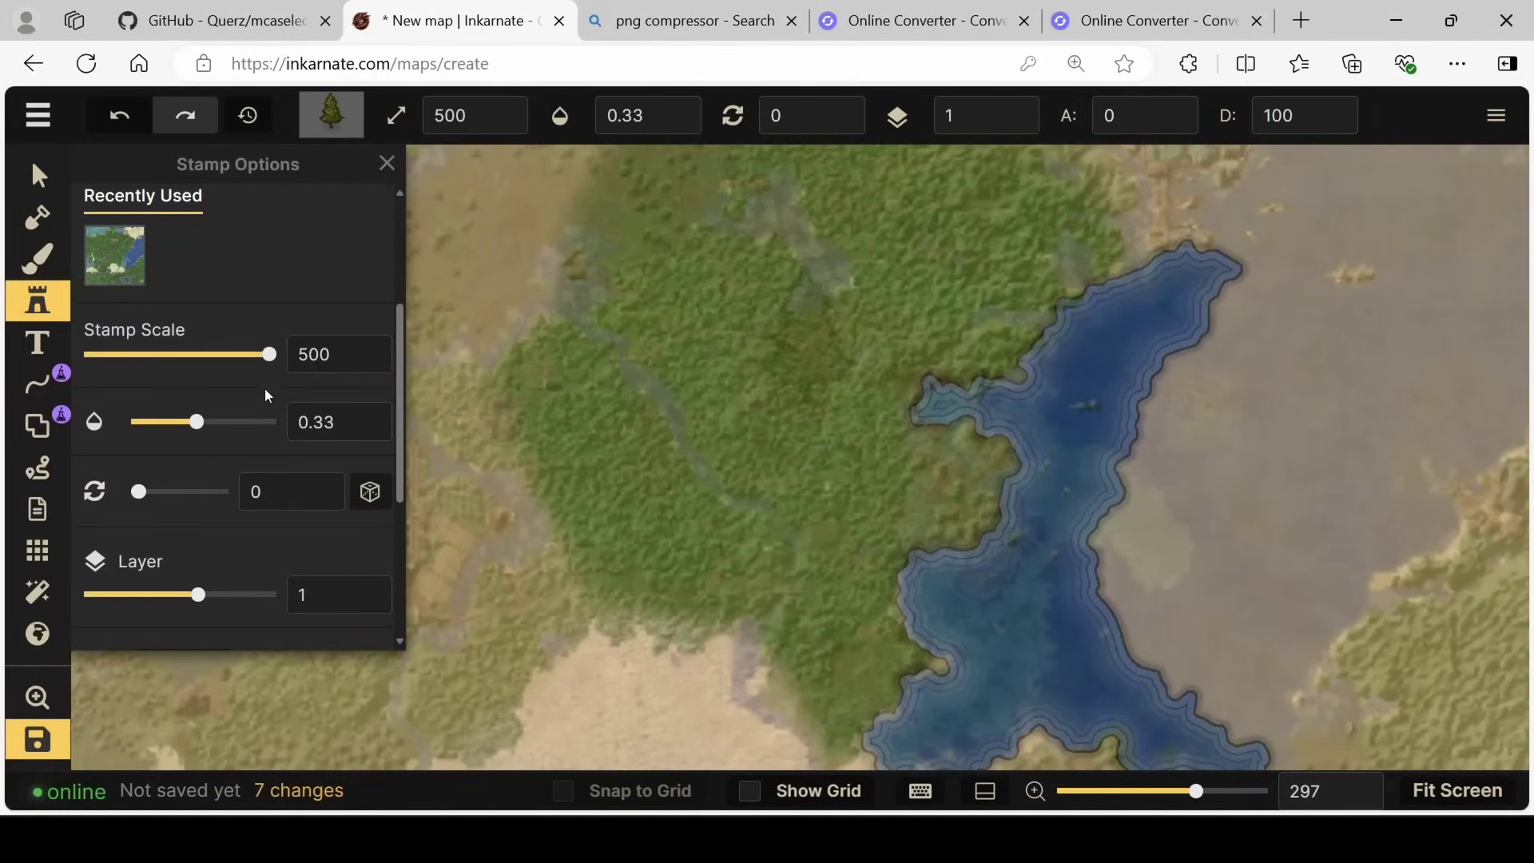
pyautogui.moveTo(270, 360); pyautogui.dragTo(152, 383)
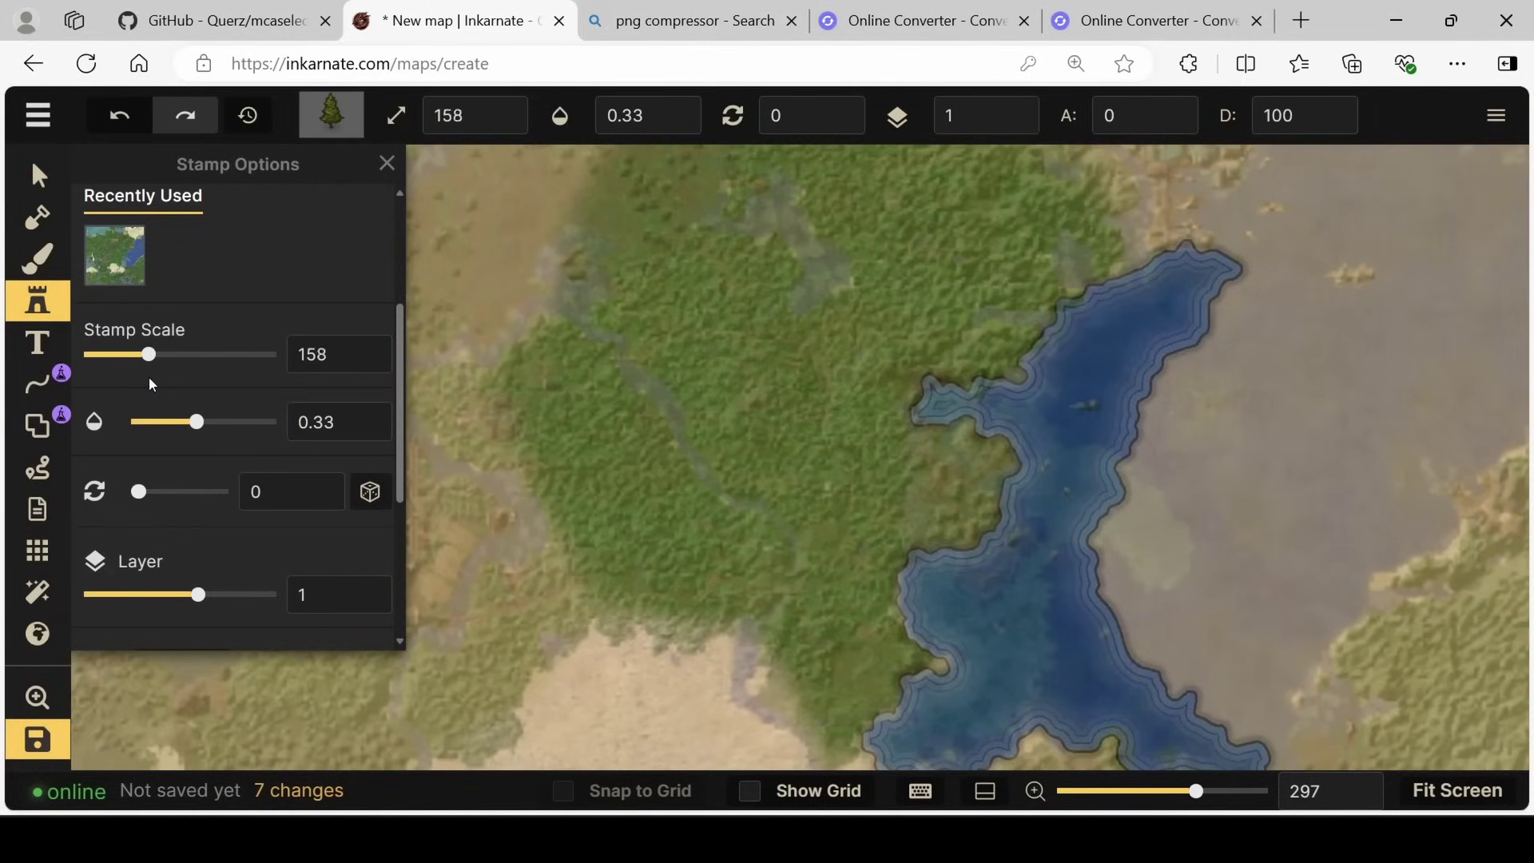
# Step: Switch to Multiple placement, widen the scatter, and stamp pine trees across the western and upper forest
pyautogui.scroll(-3, 352, 451)
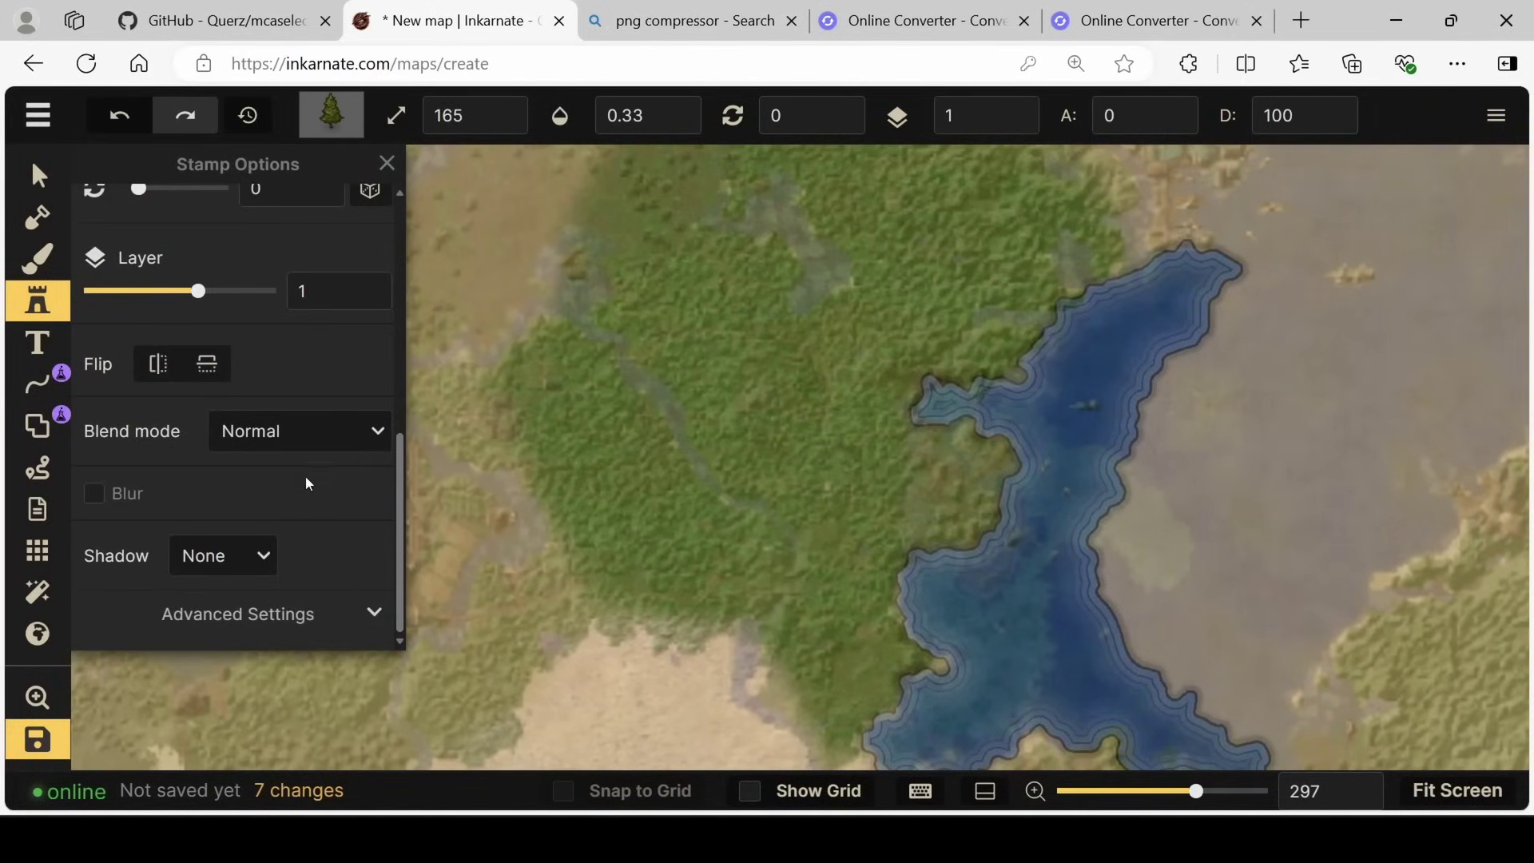
pyautogui.scroll(-4, 336, 569)
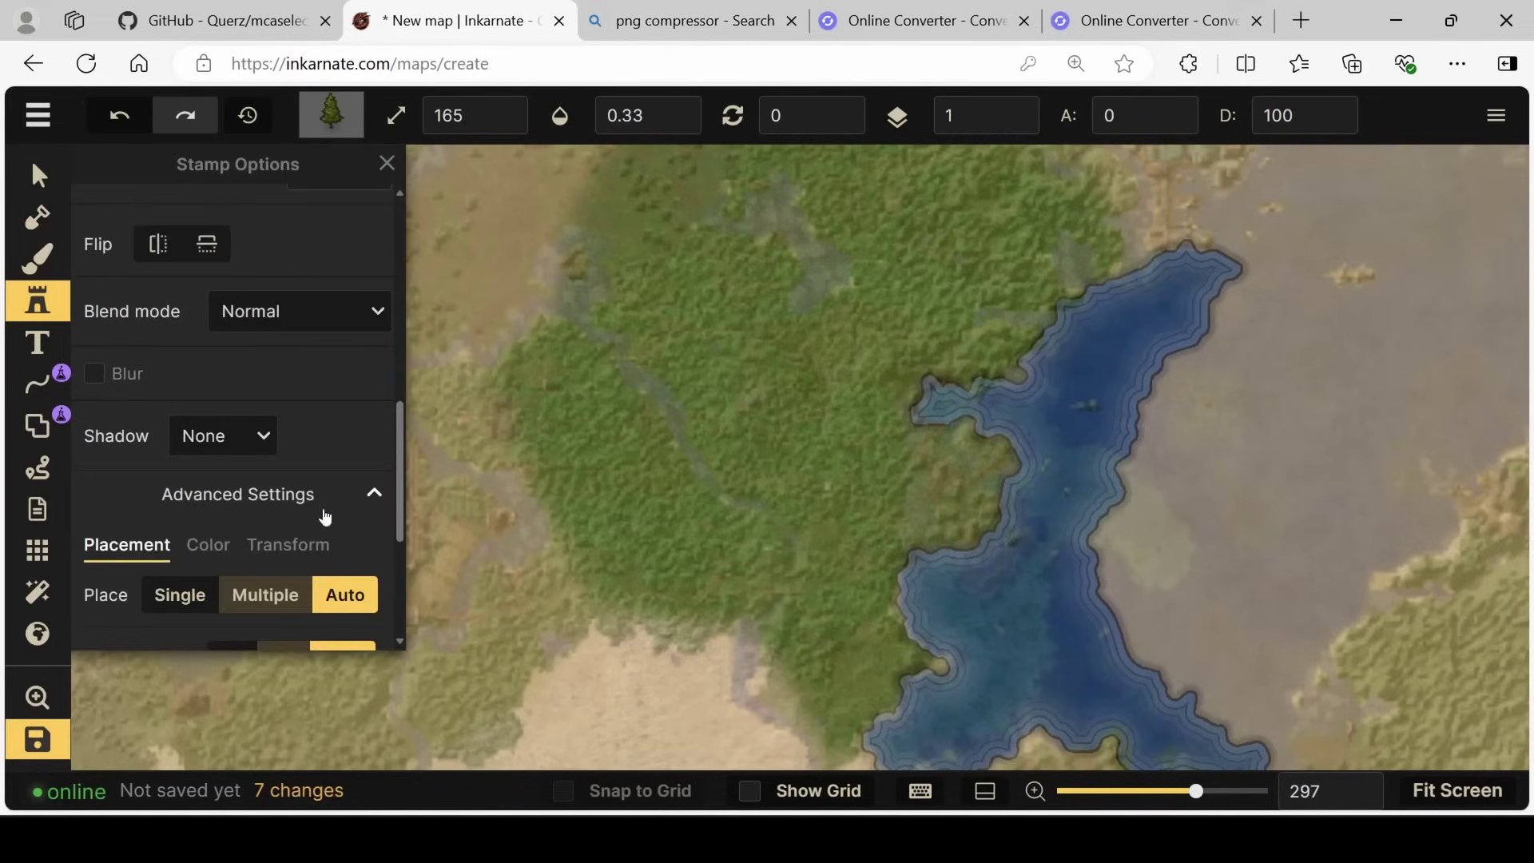
pyautogui.click(262, 311)
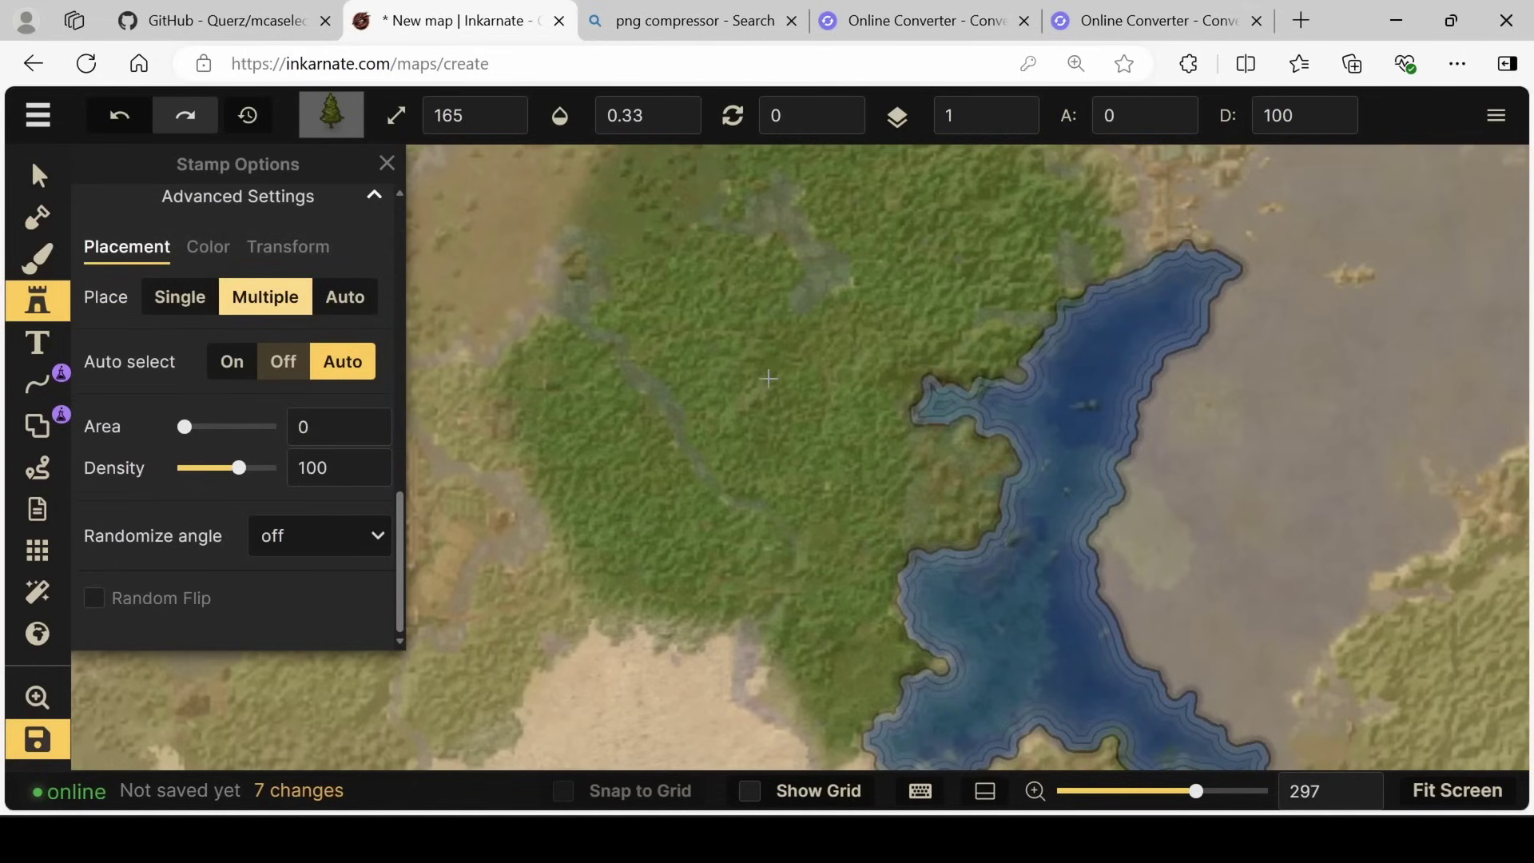
pyautogui.moveTo(191, 421); pyautogui.dragTo(196, 428)
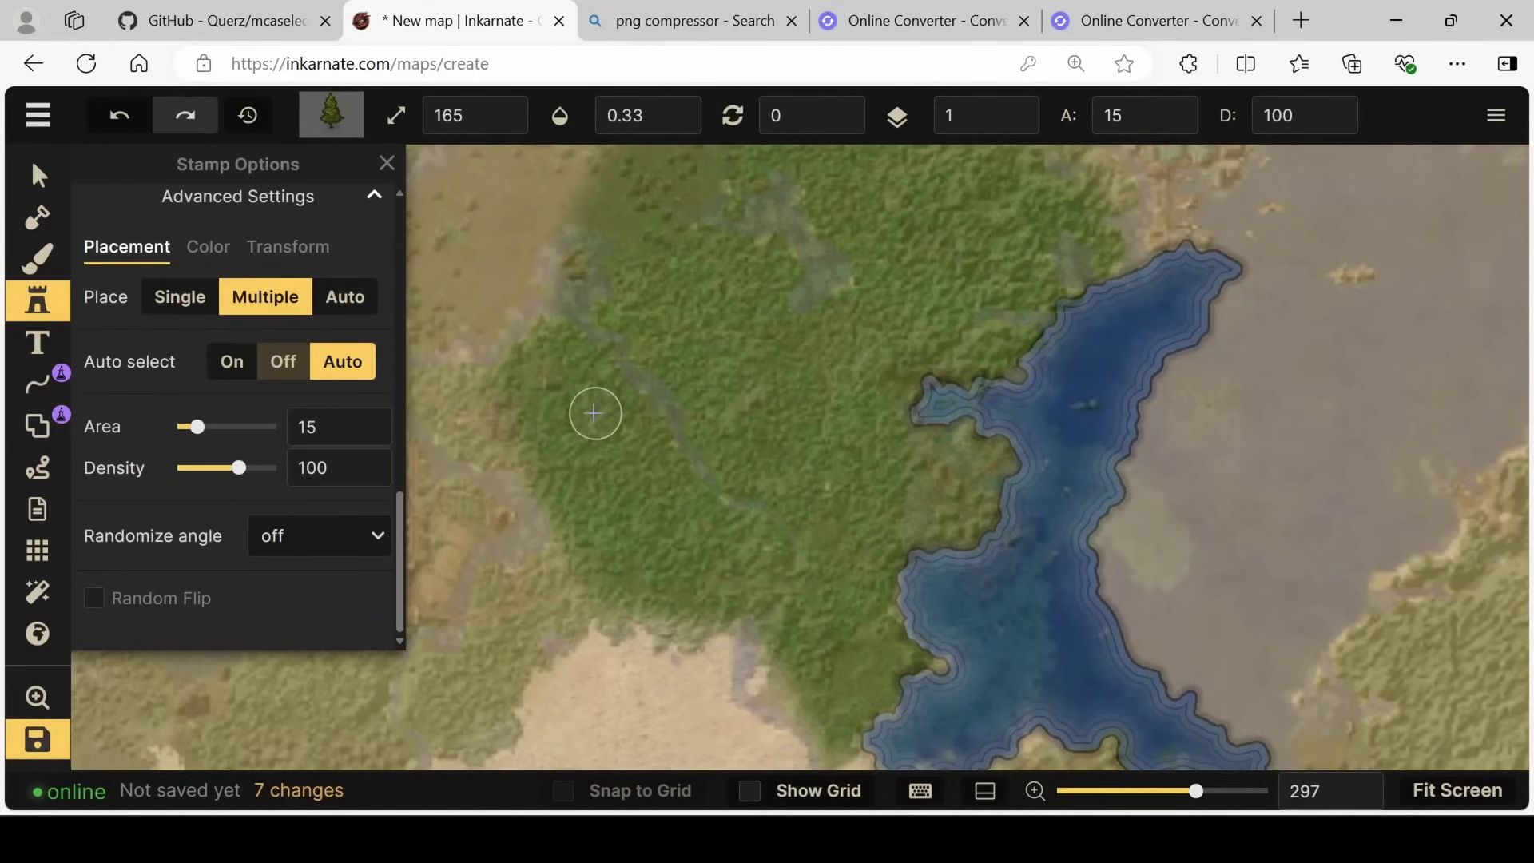
pyautogui.moveTo(594, 413)
pyautogui.mouseDown()
pyautogui.moveTo(565, 384)
pyautogui.moveTo(634, 463)
pyautogui.moveTo(634, 564)
pyautogui.moveTo(705, 540)
pyautogui.moveTo(664, 575)
pyautogui.moveTo(619, 571)
pyautogui.mouseUp()
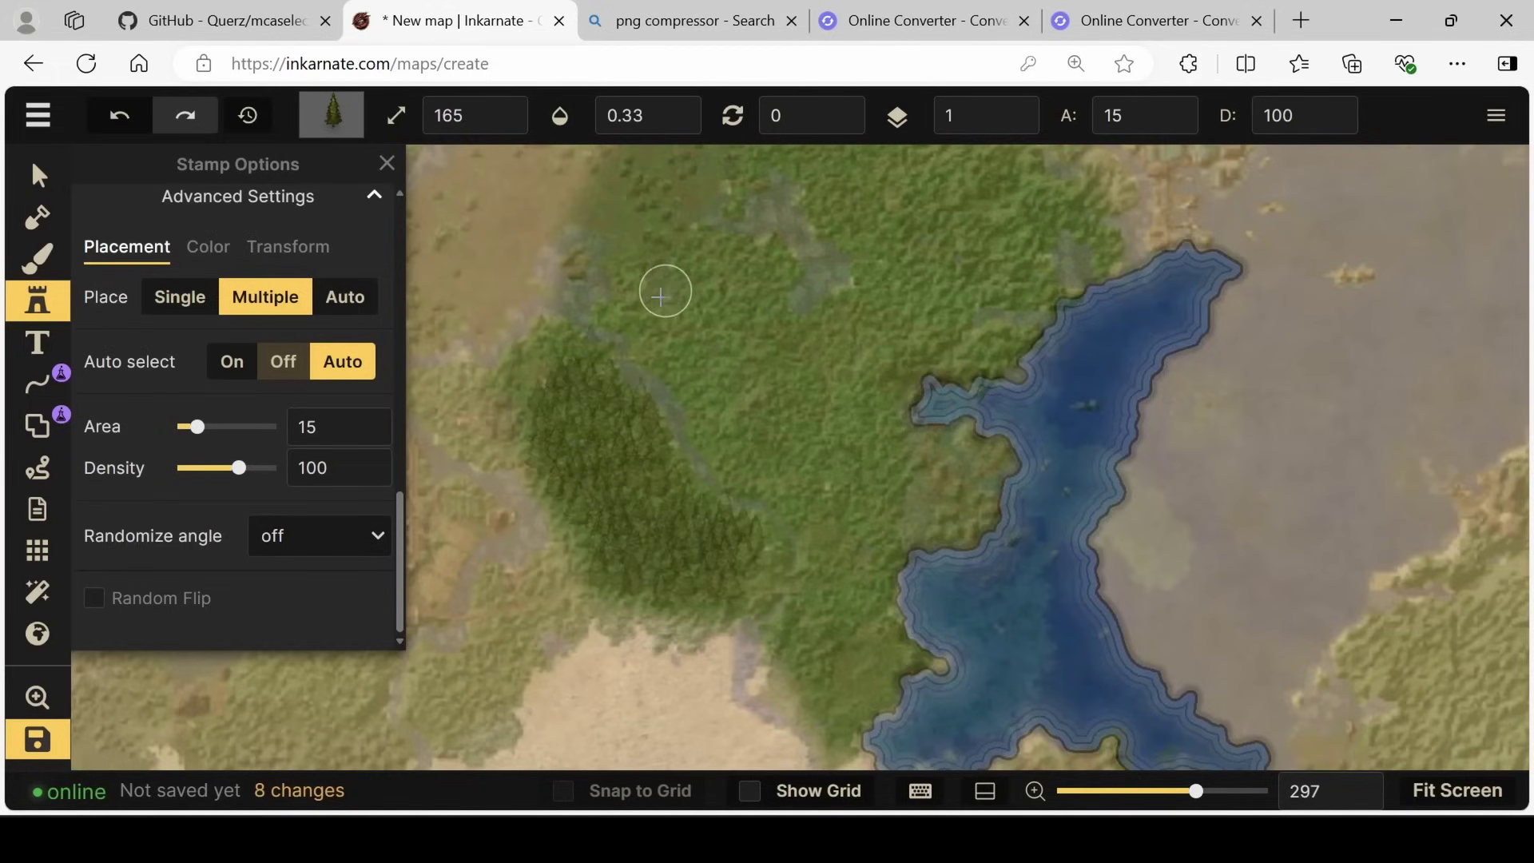
pyautogui.moveTo(660, 297)
pyautogui.mouseDown()
pyautogui.moveTo(692, 290)
pyautogui.moveTo(695, 359)
pyautogui.moveTo(788, 363)
pyautogui.moveTo(744, 431)
pyautogui.moveTo(825, 391)
pyautogui.moveTo(852, 349)
pyautogui.moveTo(859, 414)
pyautogui.moveTo(822, 460)
pyautogui.moveTo(863, 540)
pyautogui.moveTo(839, 479)
pyautogui.moveTo(855, 550)
pyautogui.moveTo(807, 626)
pyautogui.moveTo(649, 539)
pyautogui.moveTo(500, 637)
pyautogui.moveTo(613, 599)
pyautogui.moveTo(455, 703)
pyautogui.moveTo(463, 731)
pyautogui.moveTo(505, 679)
pyautogui.moveTo(643, 598)
pyautogui.mouseUp()
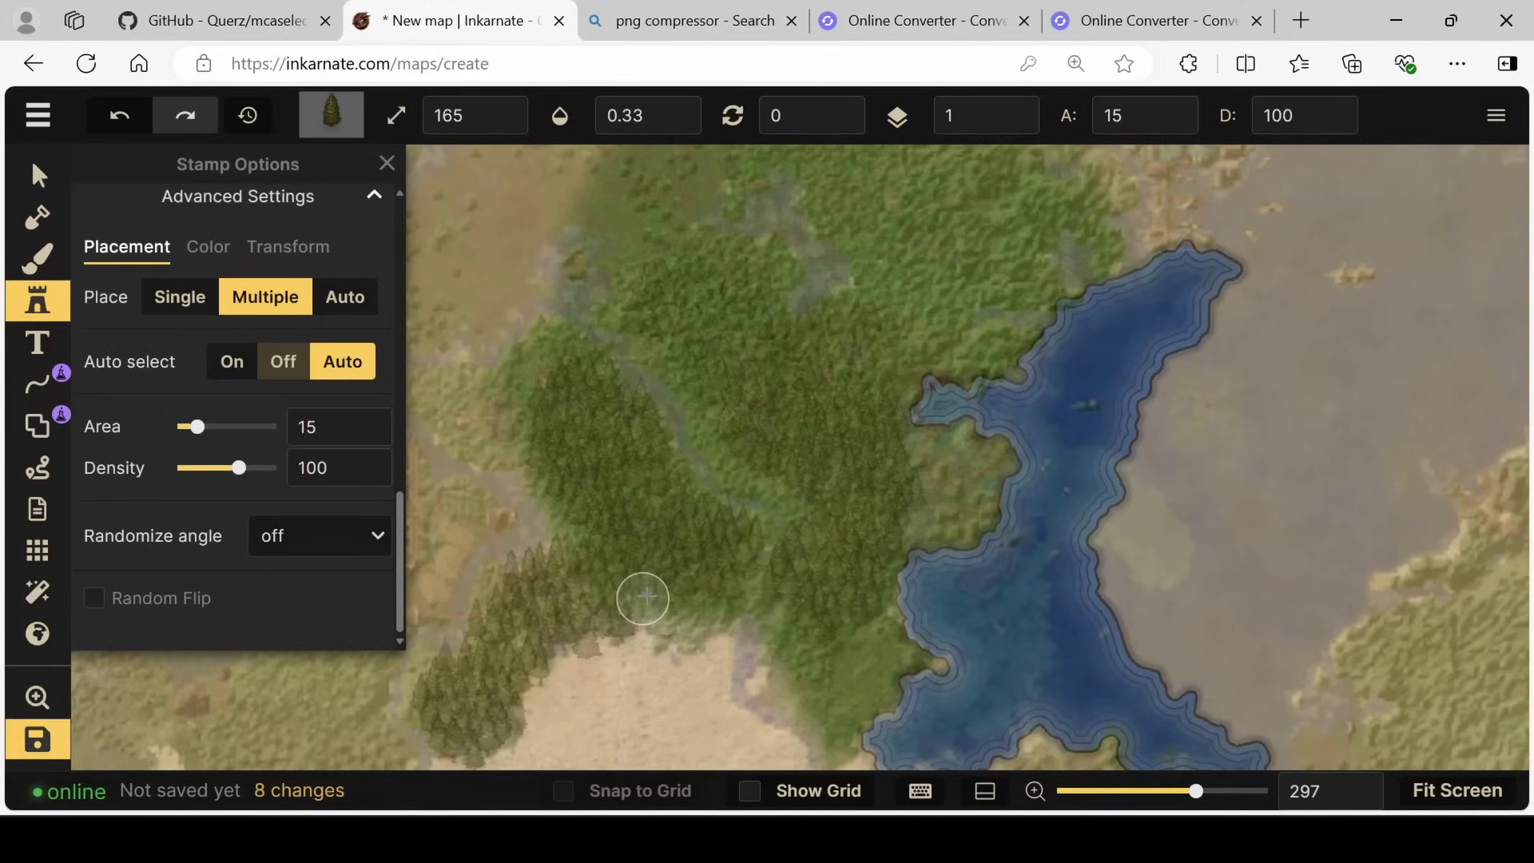
pyautogui.scroll(-5, 1015, 483)
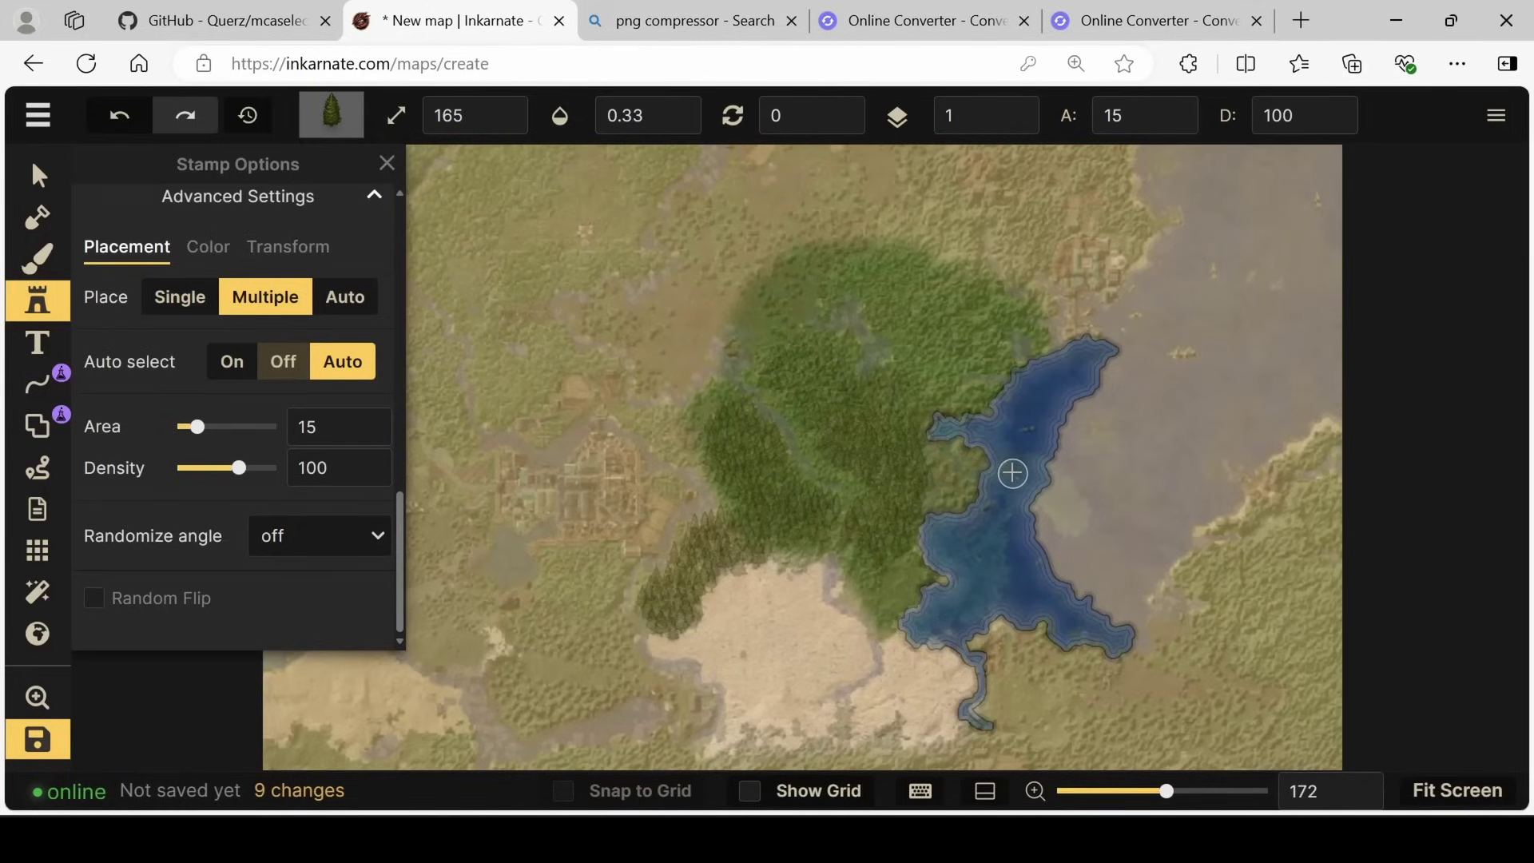
pyautogui.scroll(3, 1004, 465)
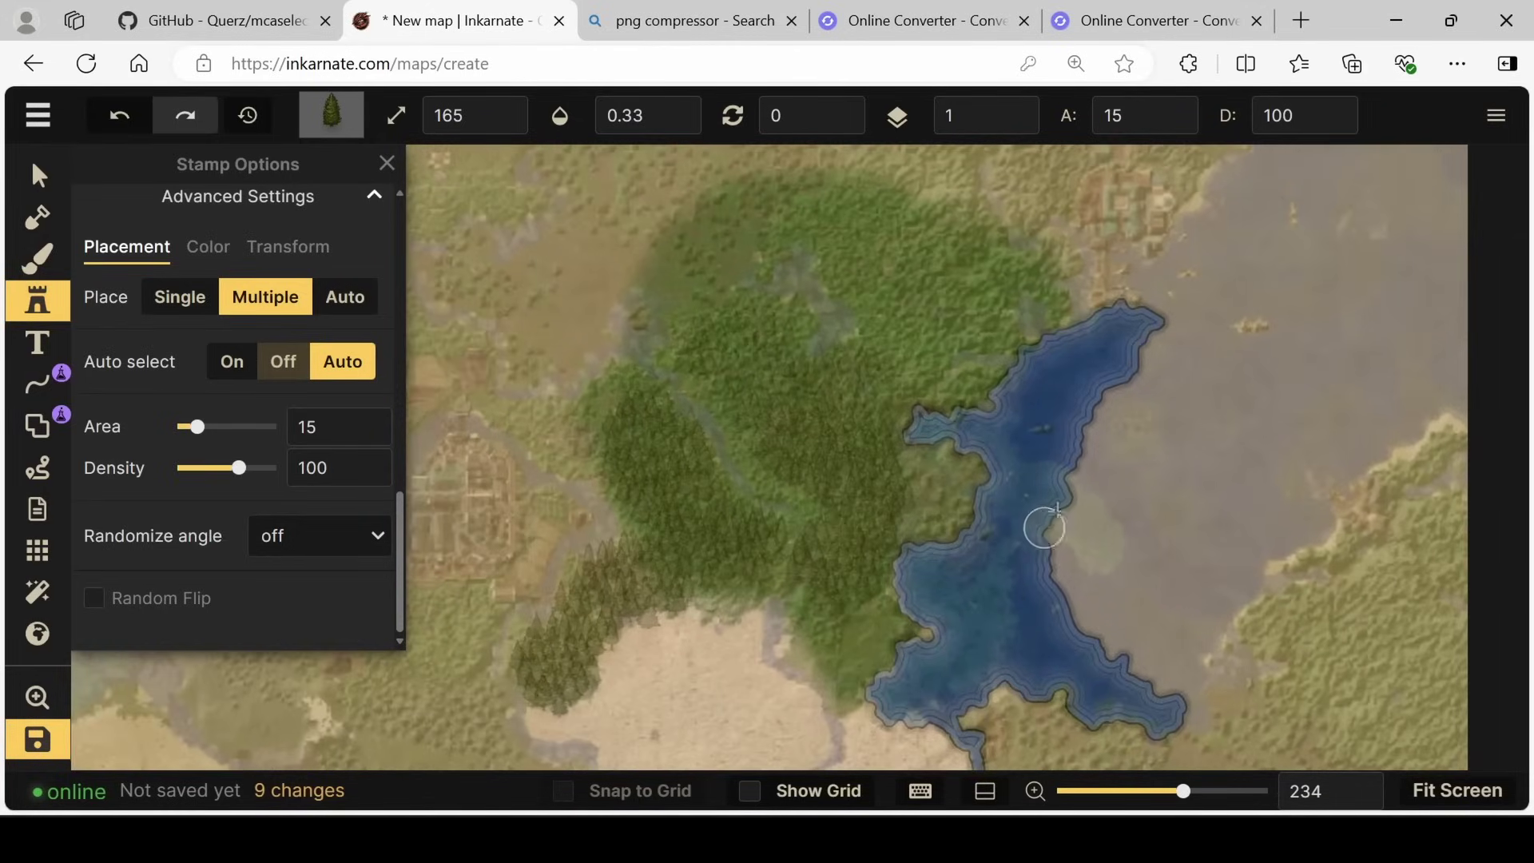
pyautogui.scroll(12, 1044, 527)
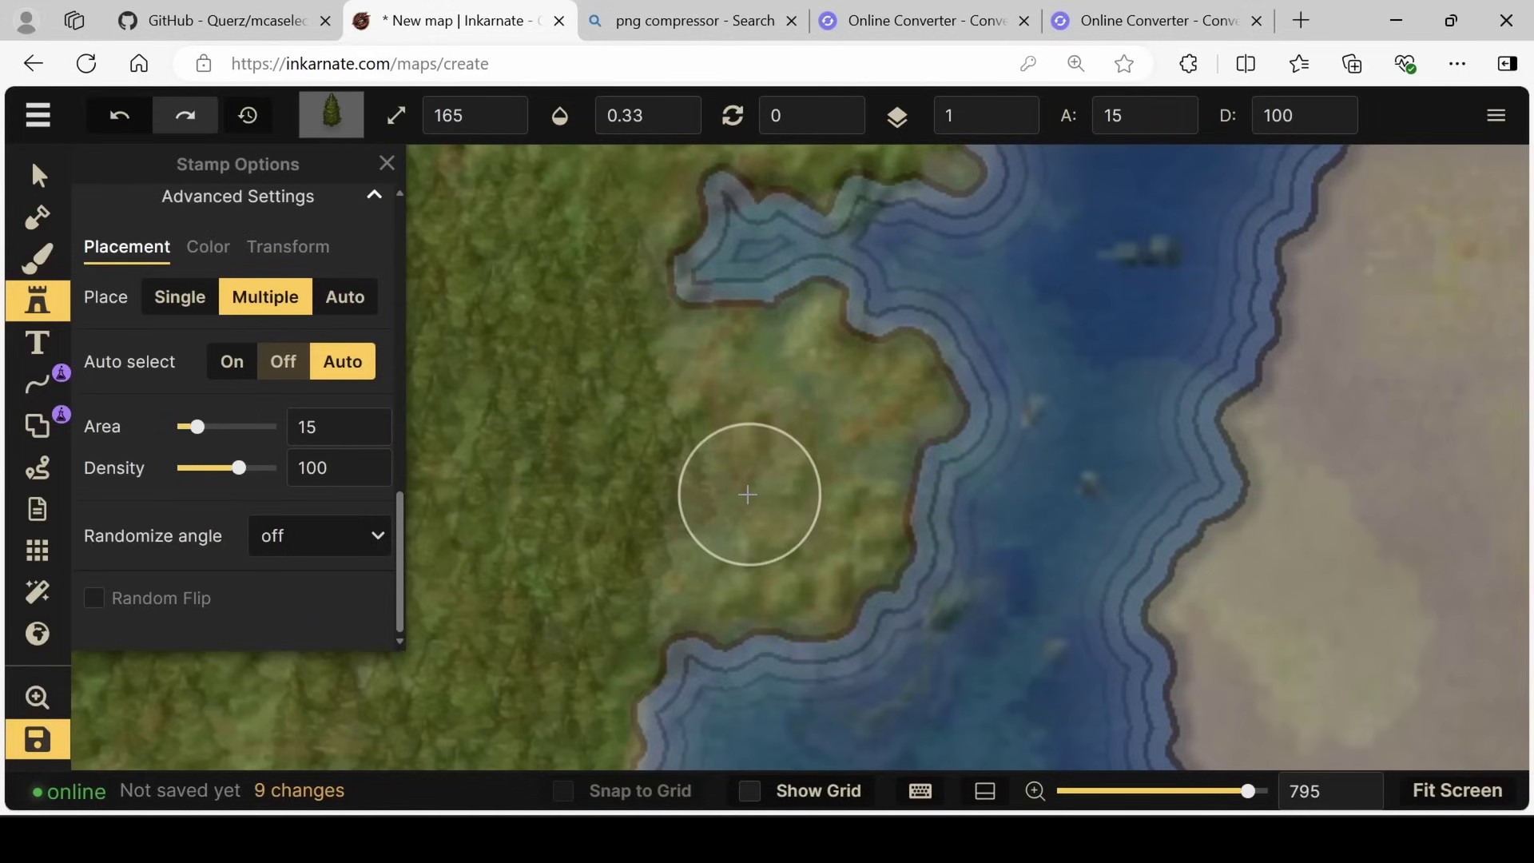
pyautogui.click(14, 313)
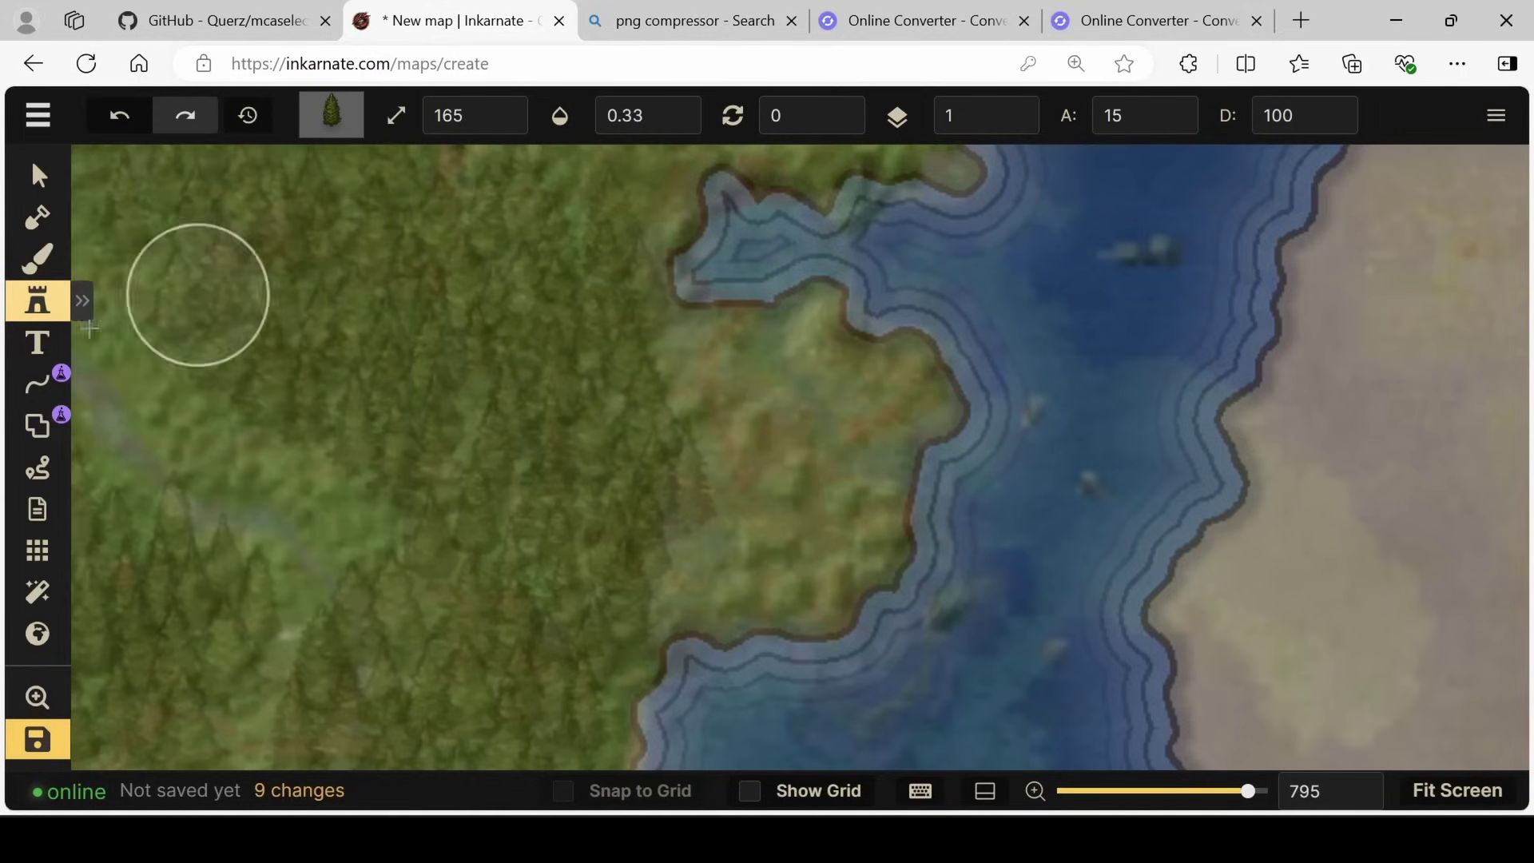
# Step: Place a single green-roofed Nordic Villages stamp on the lake's western shore
pyautogui.click(15, 316)
pyautogui.click(156, 387)
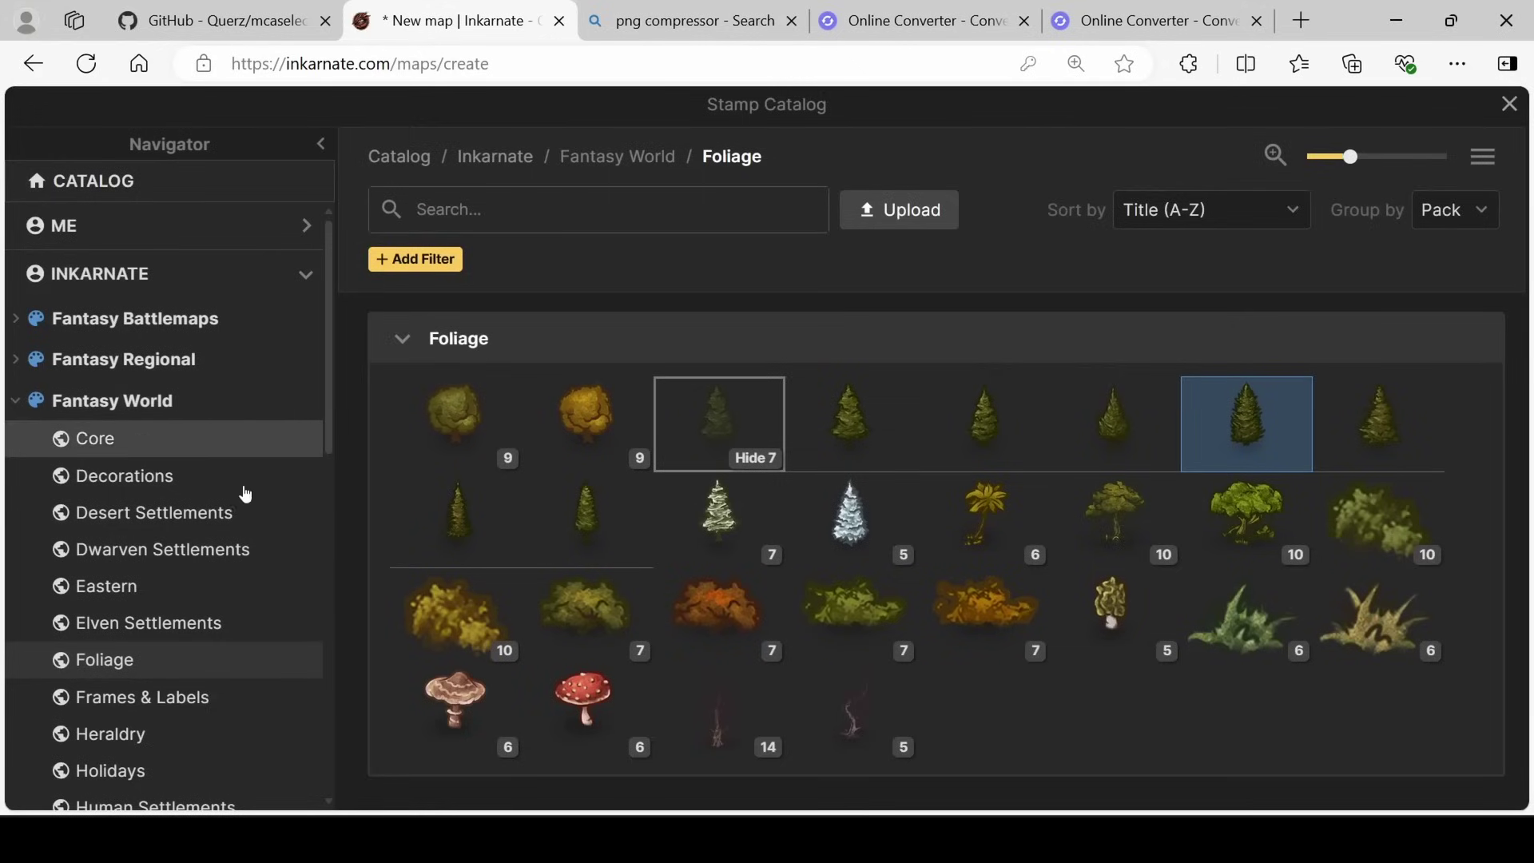
pyautogui.scroll(-3, 147, 589)
pyautogui.click(143, 641)
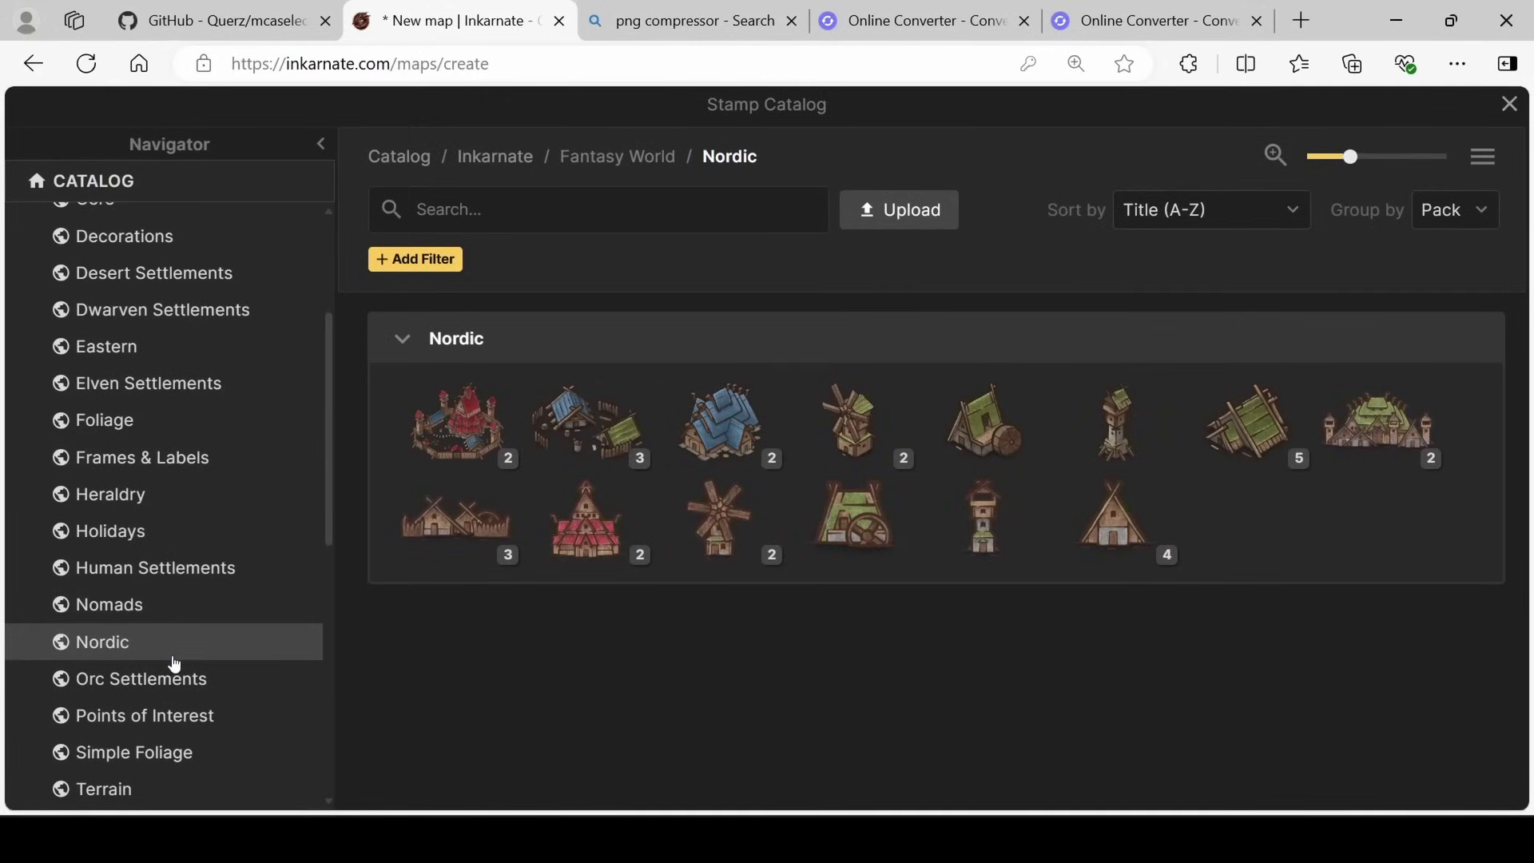
pyautogui.click(486, 556)
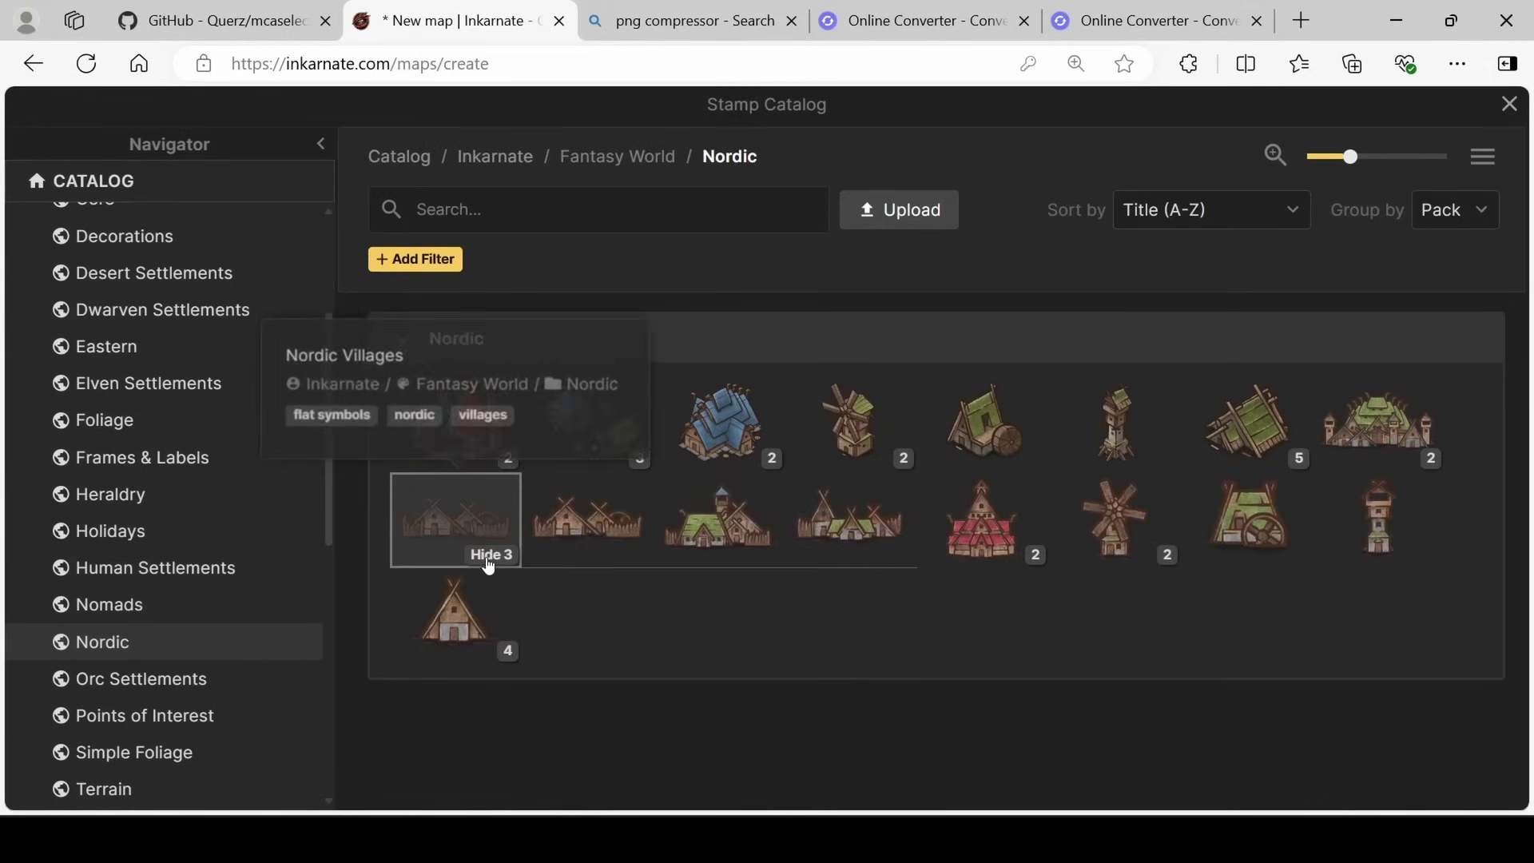
pyautogui.click(723, 527)
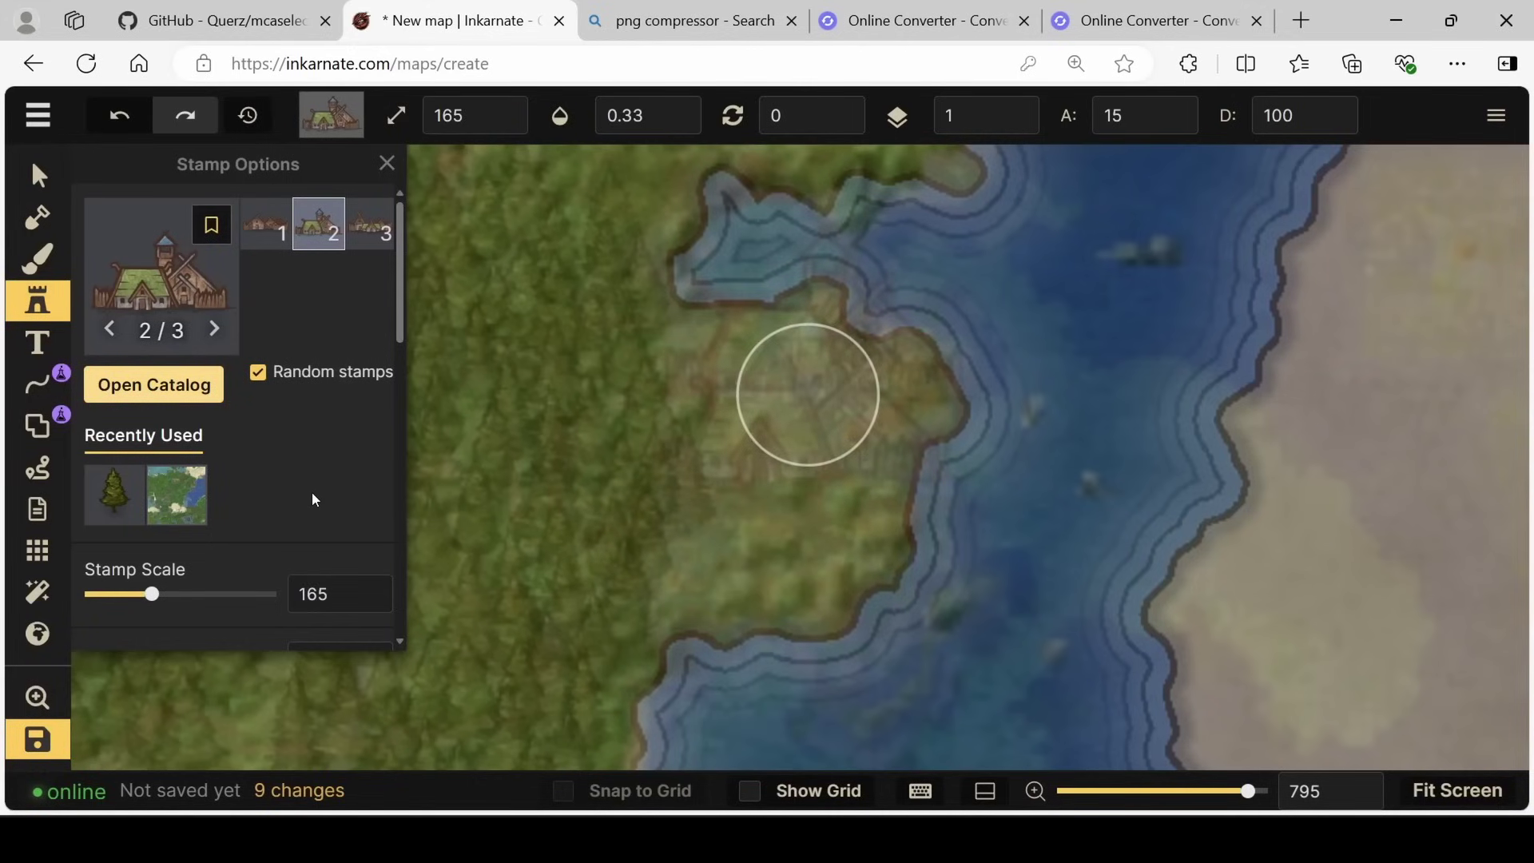
pyautogui.scroll(-10, 316, 492)
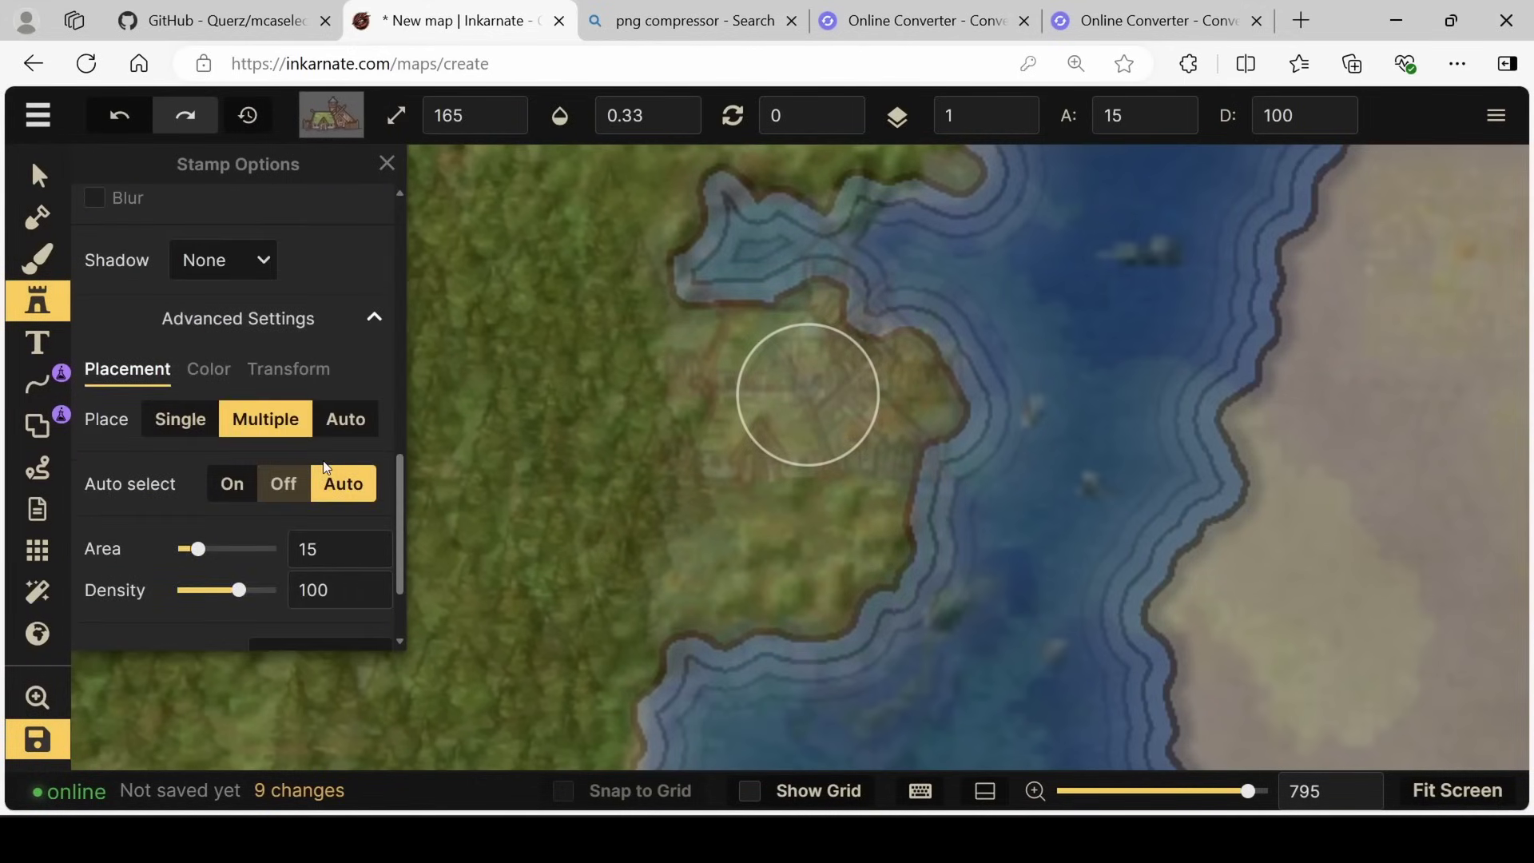
pyautogui.click(182, 421)
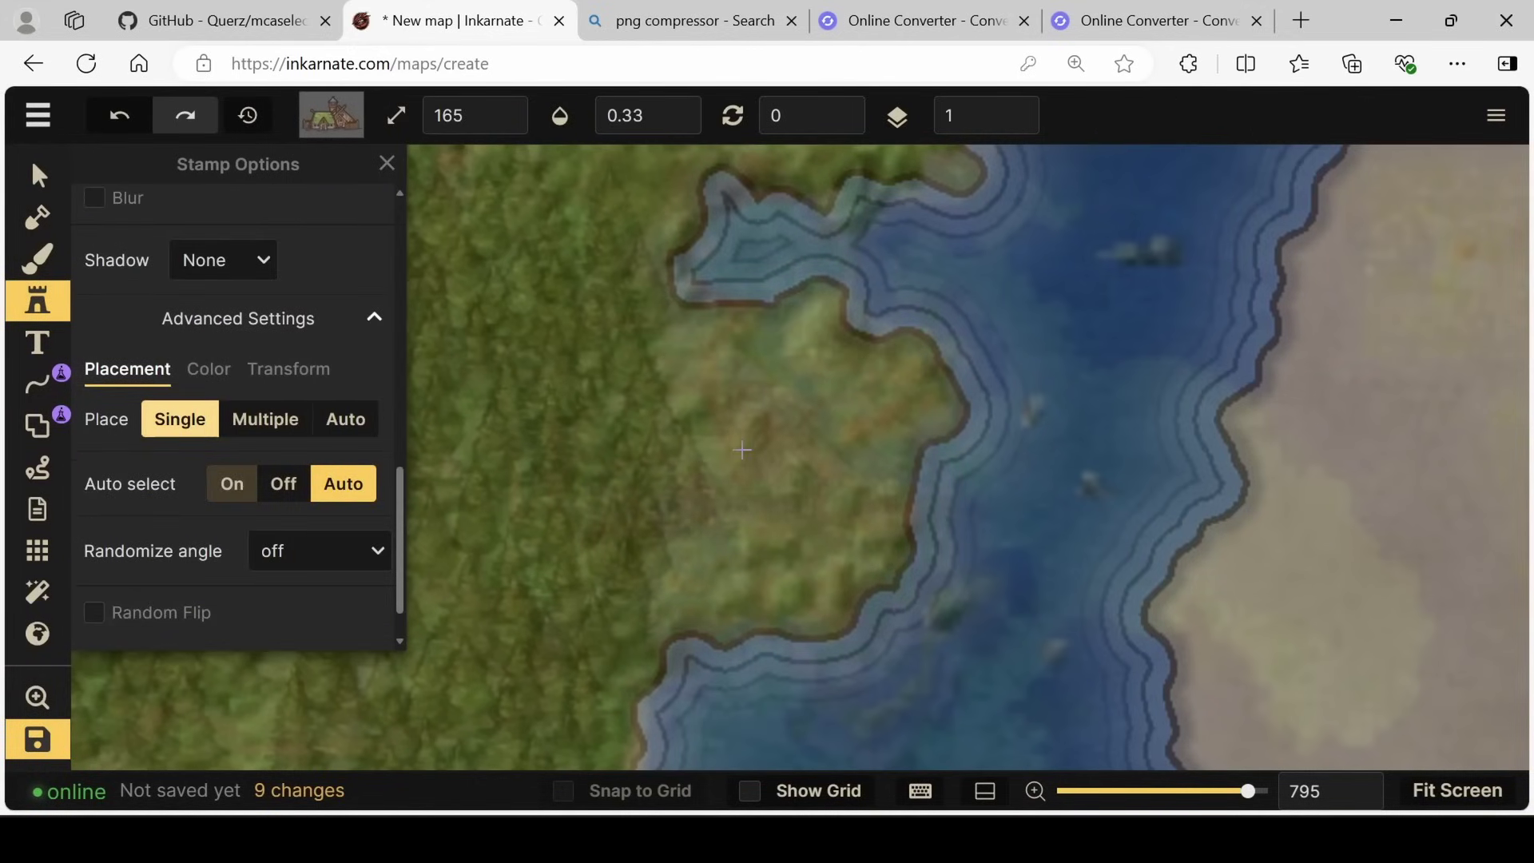
pyautogui.click(755, 451)
# Step: Raise the village house stamp's opacity to full (1)
pyautogui.click(38, 174)
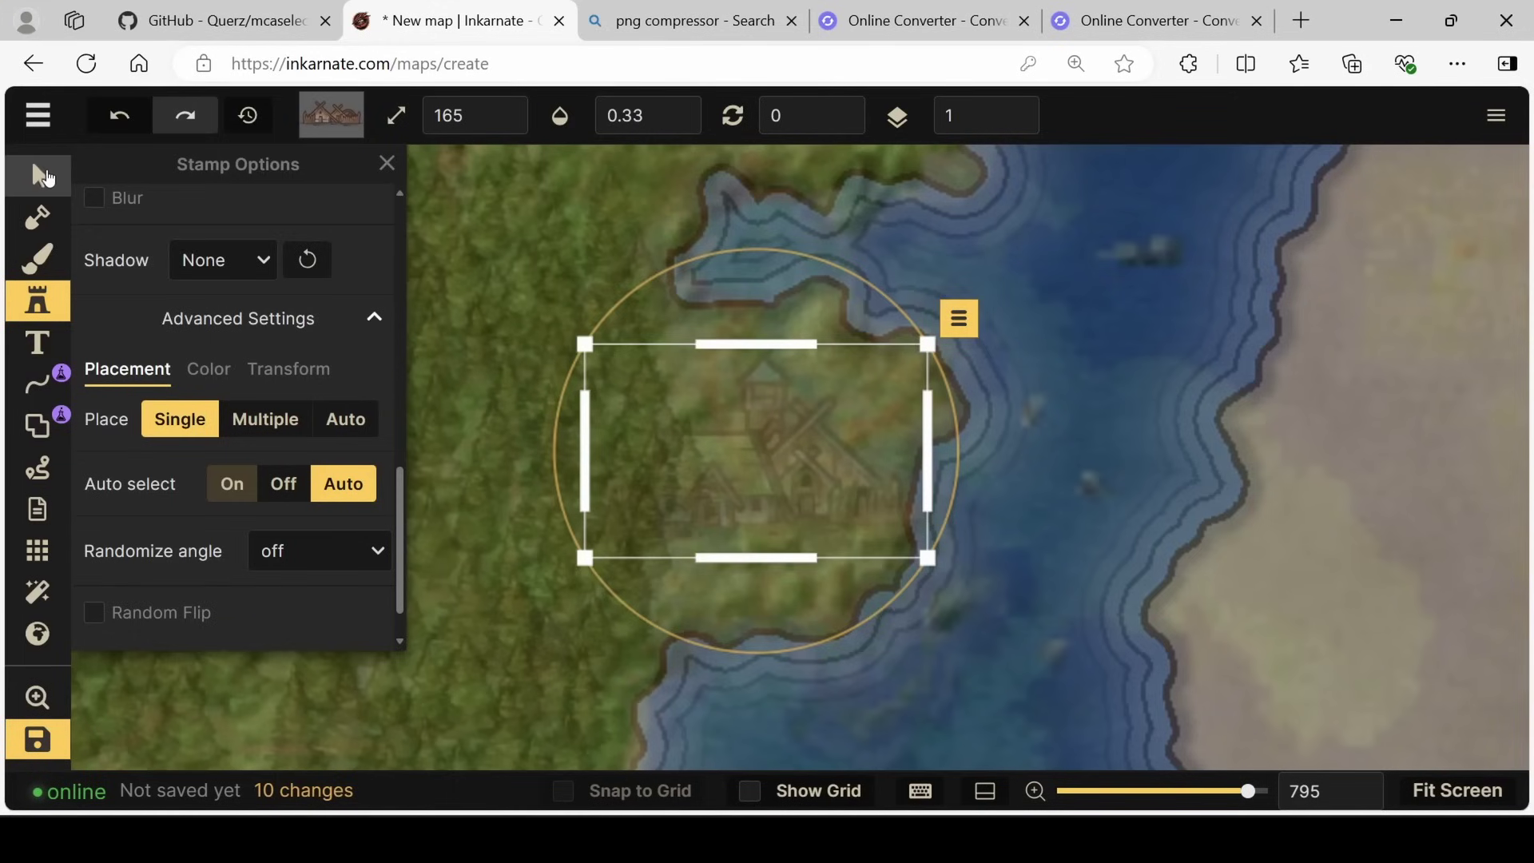
pyautogui.click(1137, 301)
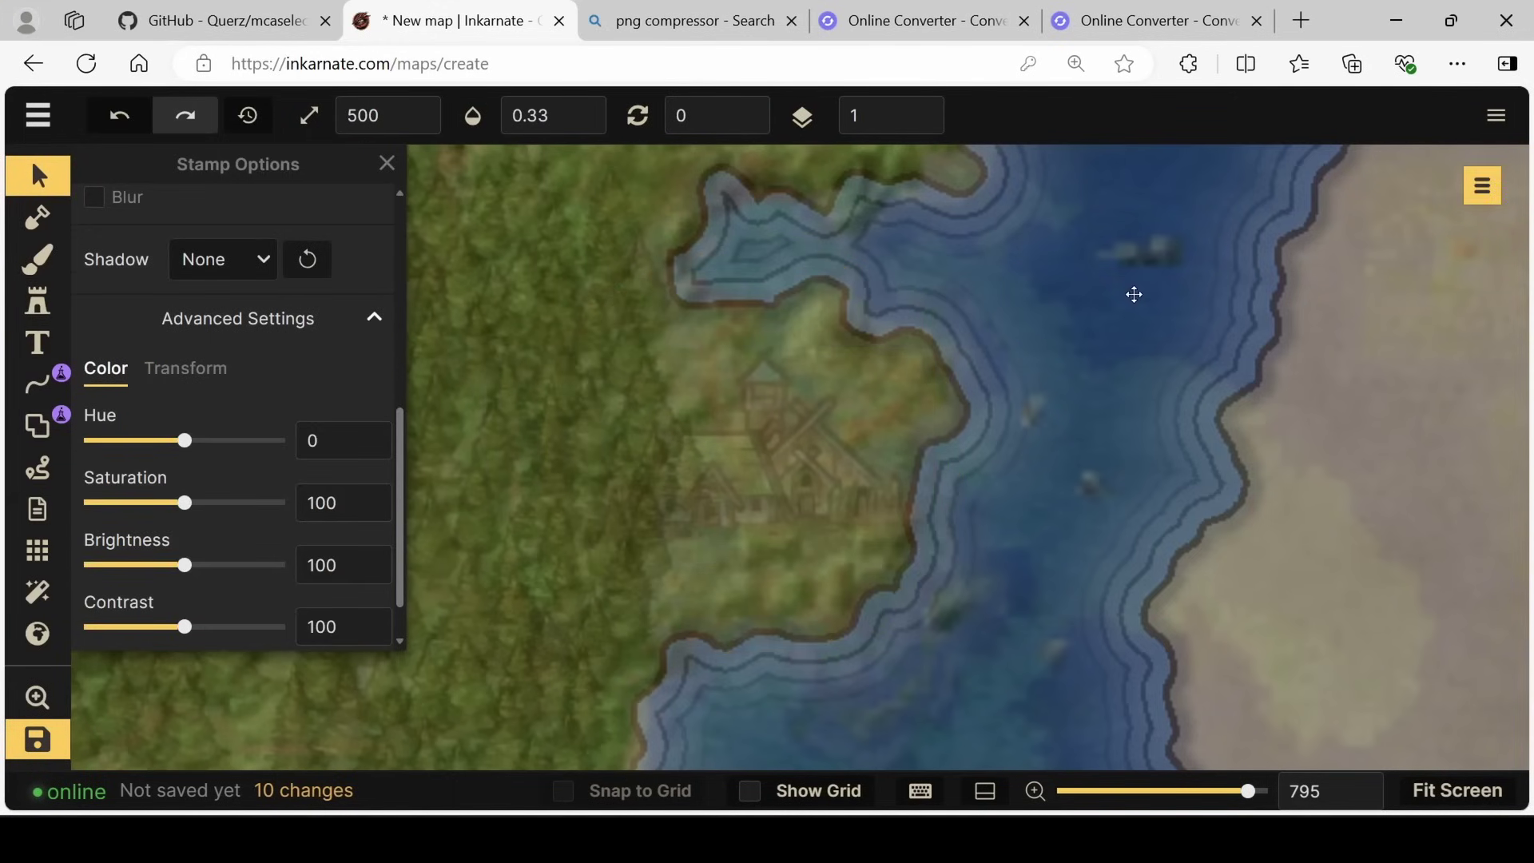
pyautogui.scroll(-3, 1089, 352)
pyautogui.scroll(-5, 1002, 371)
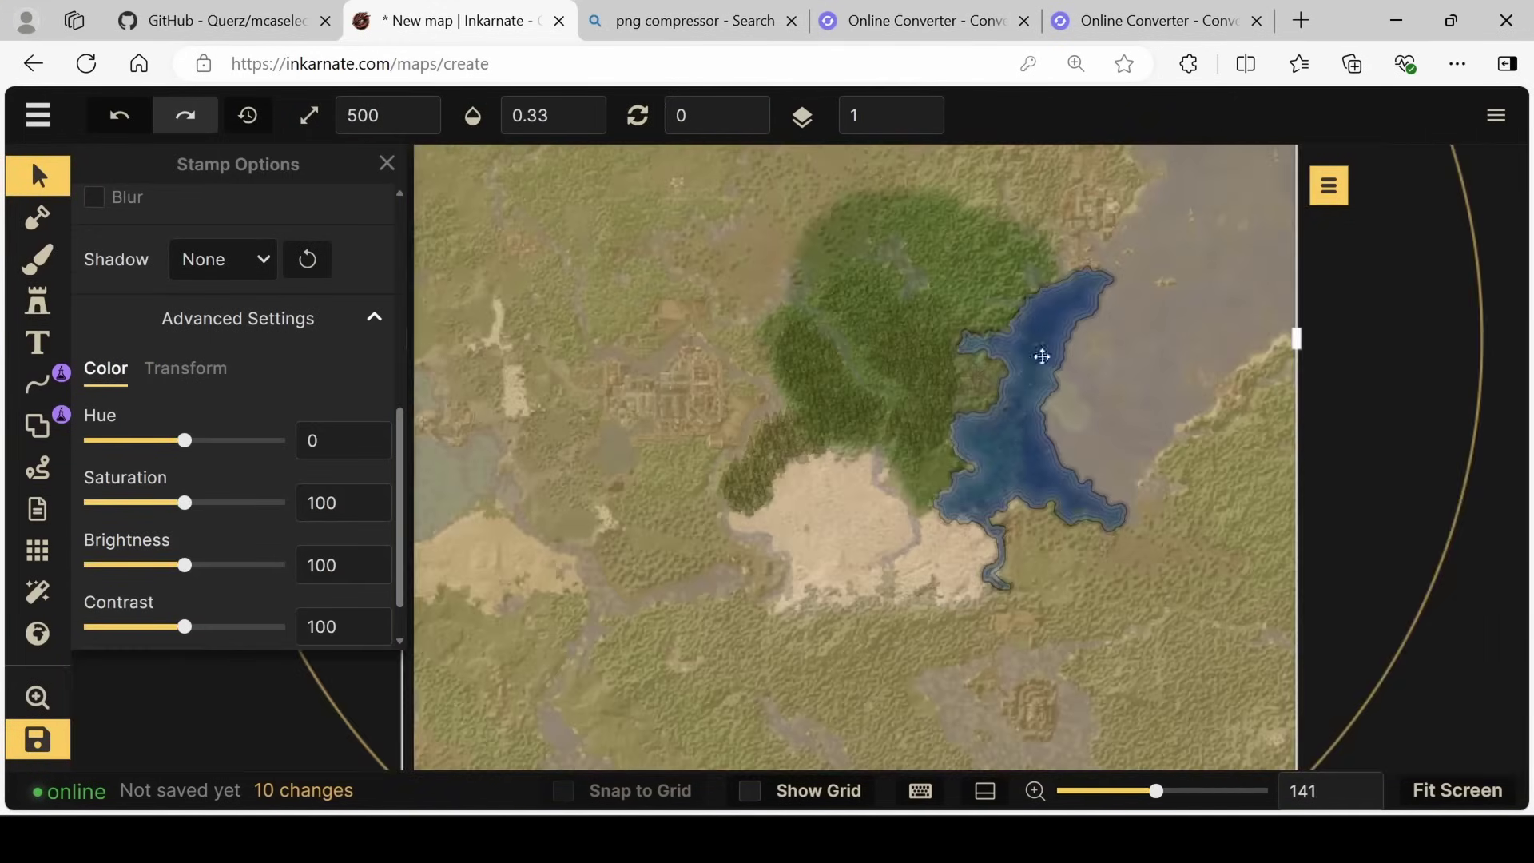
pyautogui.scroll(5, 308, 403)
pyautogui.scroll(4, 1038, 415)
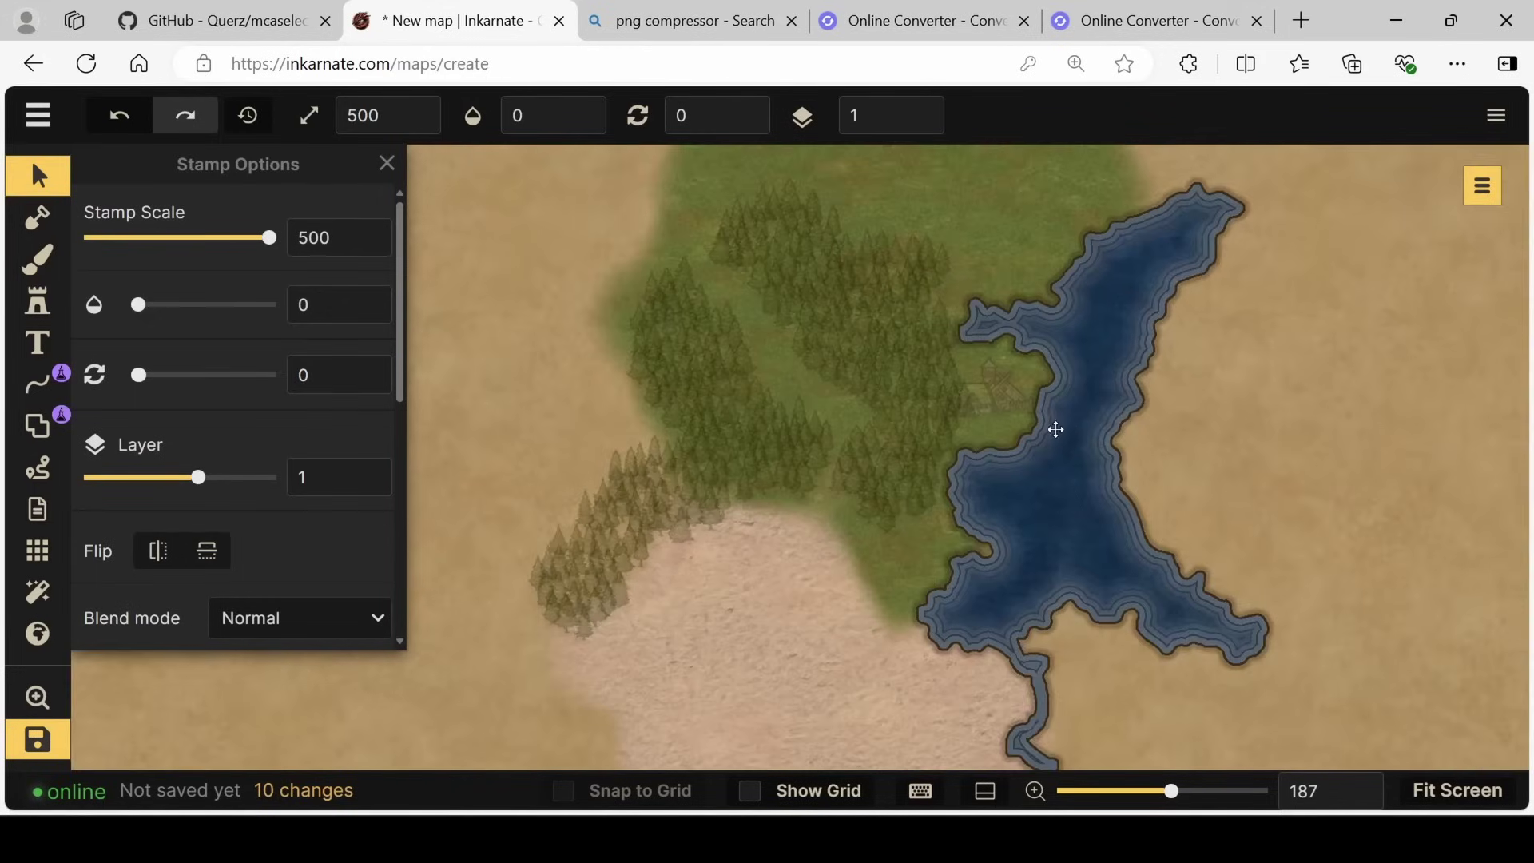
pyautogui.scroll(4, 998, 313)
pyautogui.click(962, 417)
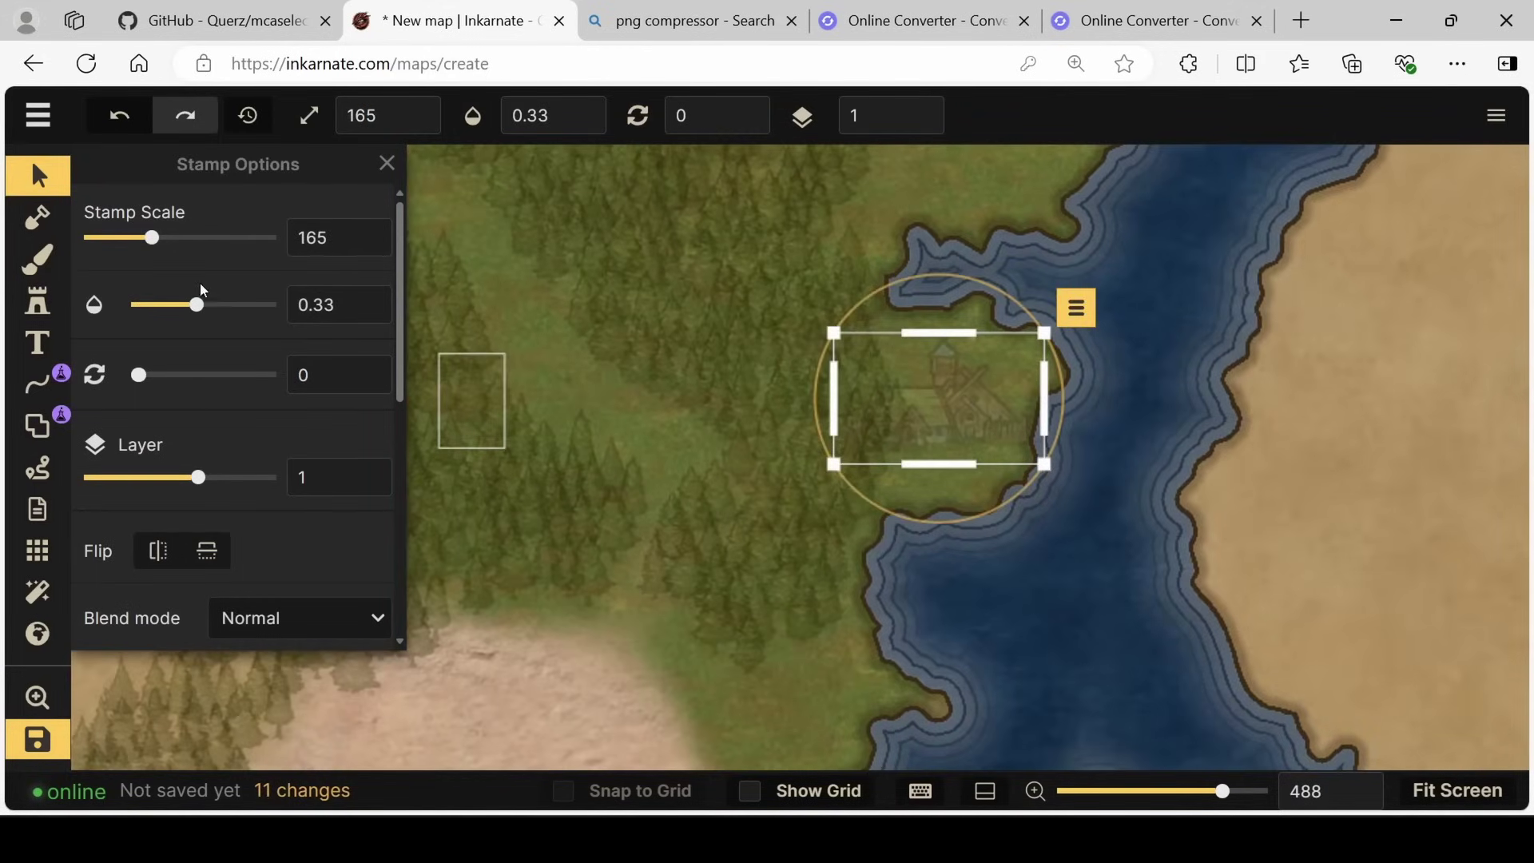
pyautogui.moveTo(198, 306); pyautogui.dragTo(376, 304)
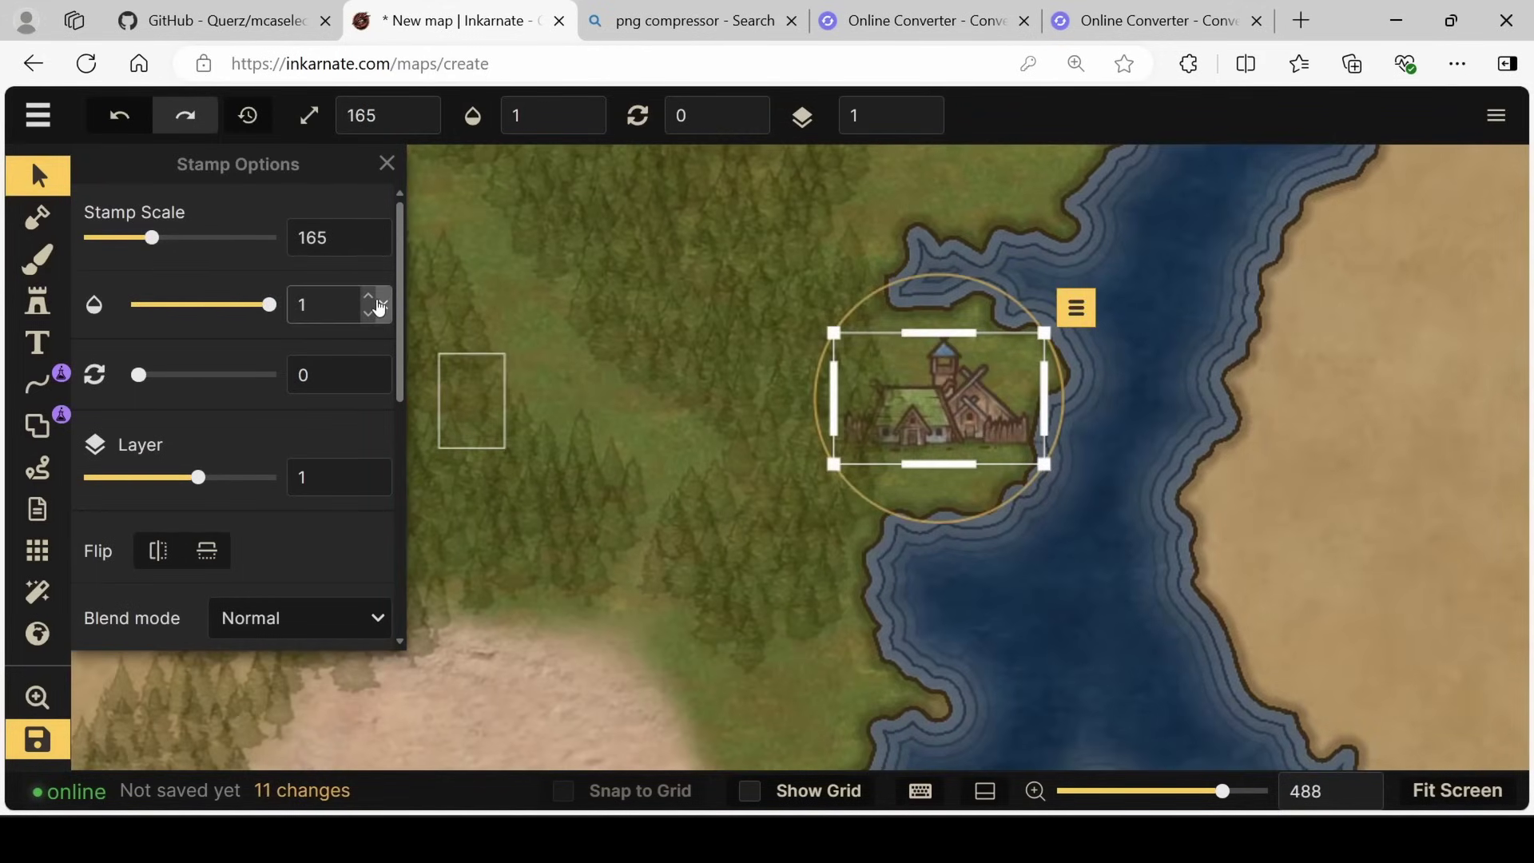
pyautogui.click(1035, 548)
pyautogui.scroll(4, 953, 389)
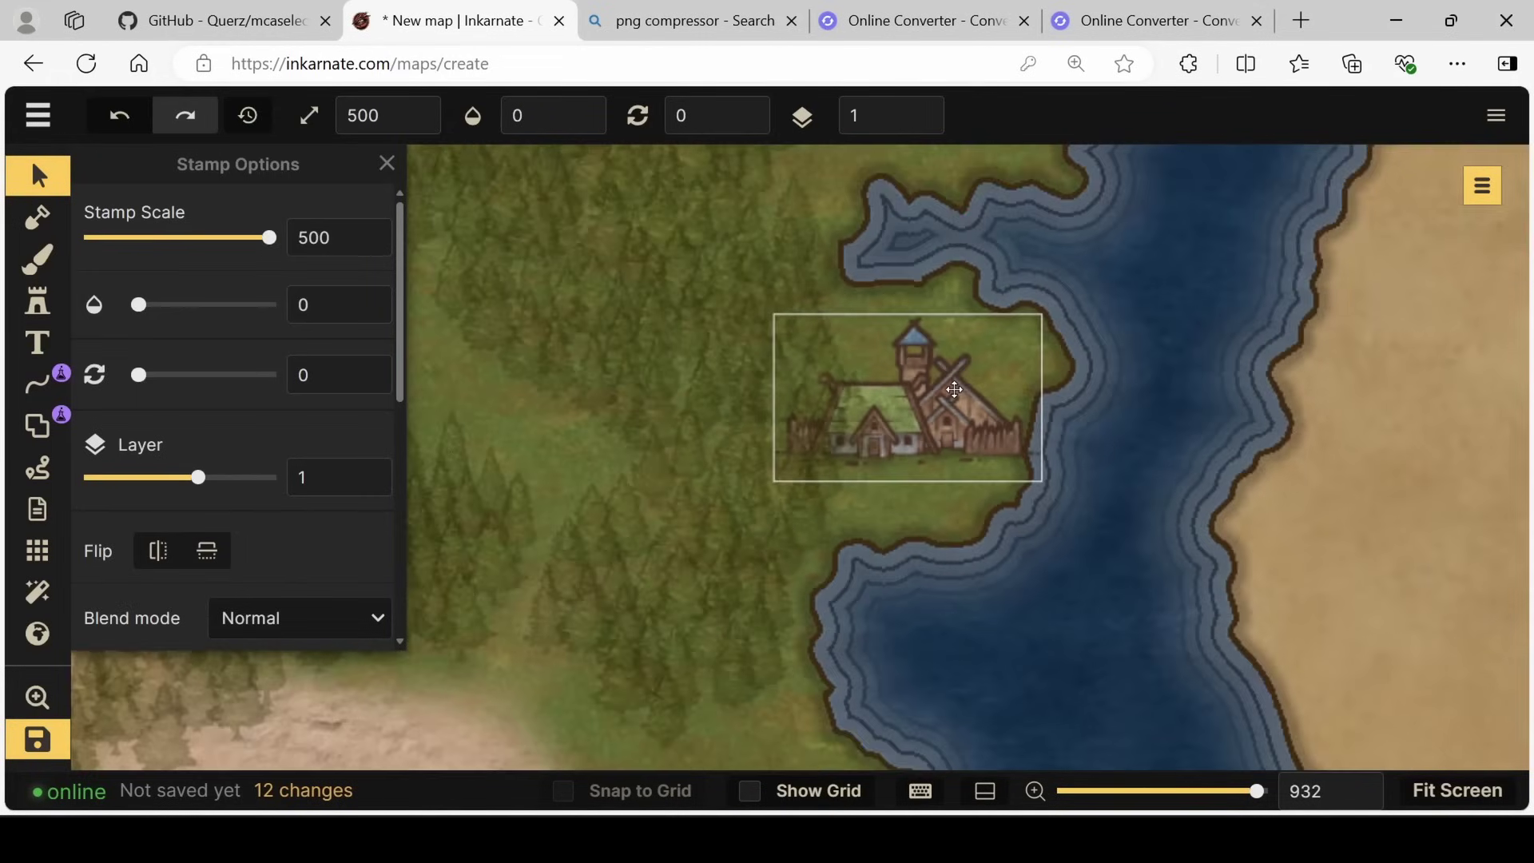
pyautogui.scroll(-8, 953, 389)
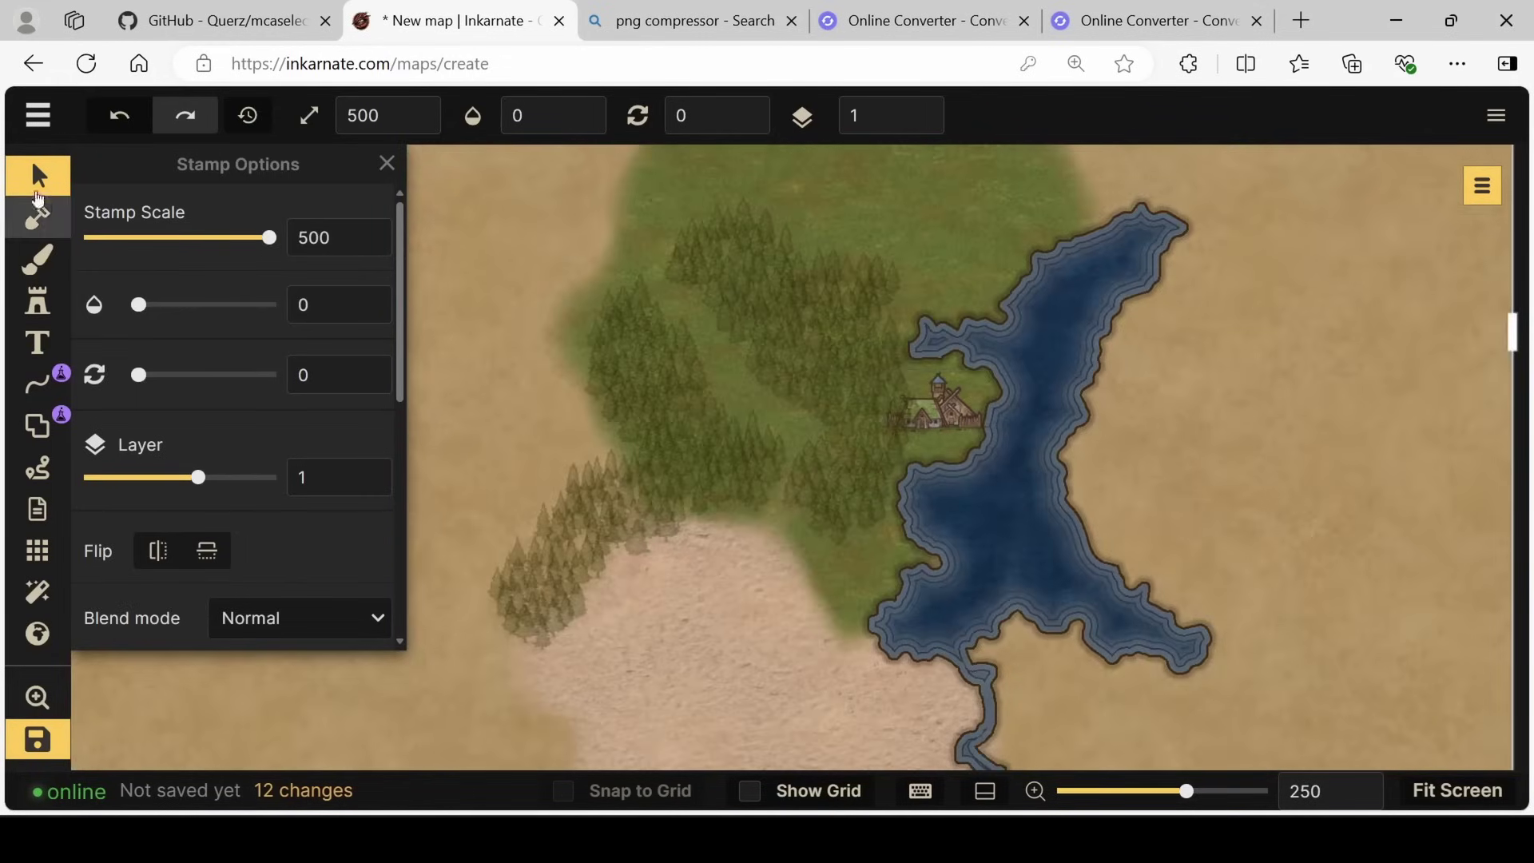
# Step: Select all stamps from the pine tree set and set their opacity to 1
pyautogui.click(37, 191)
pyautogui.scroll(-5, 607, 568)
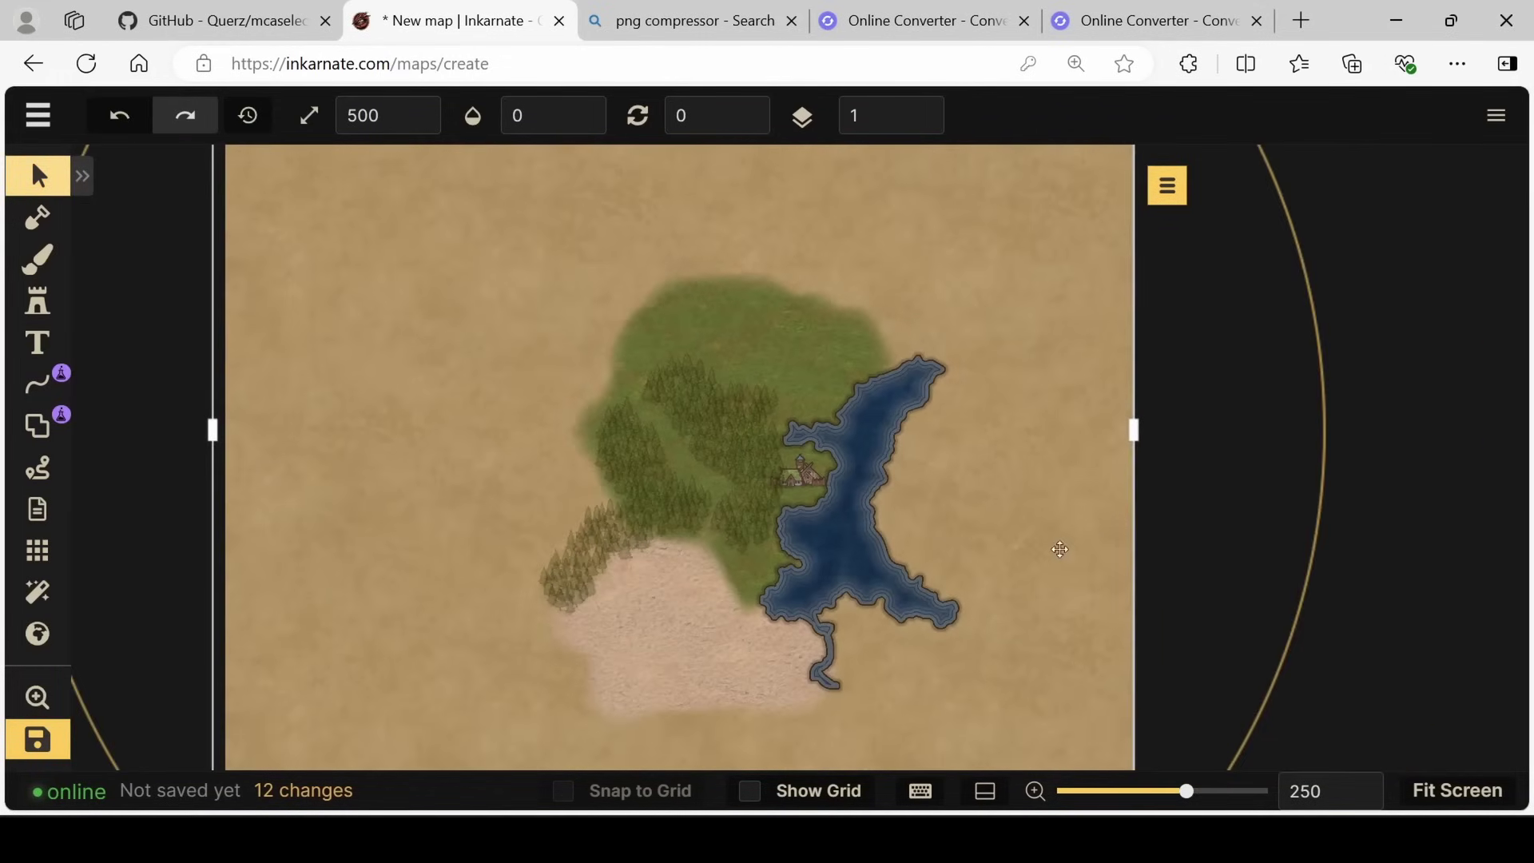
pyautogui.scroll(3, 608, 513)
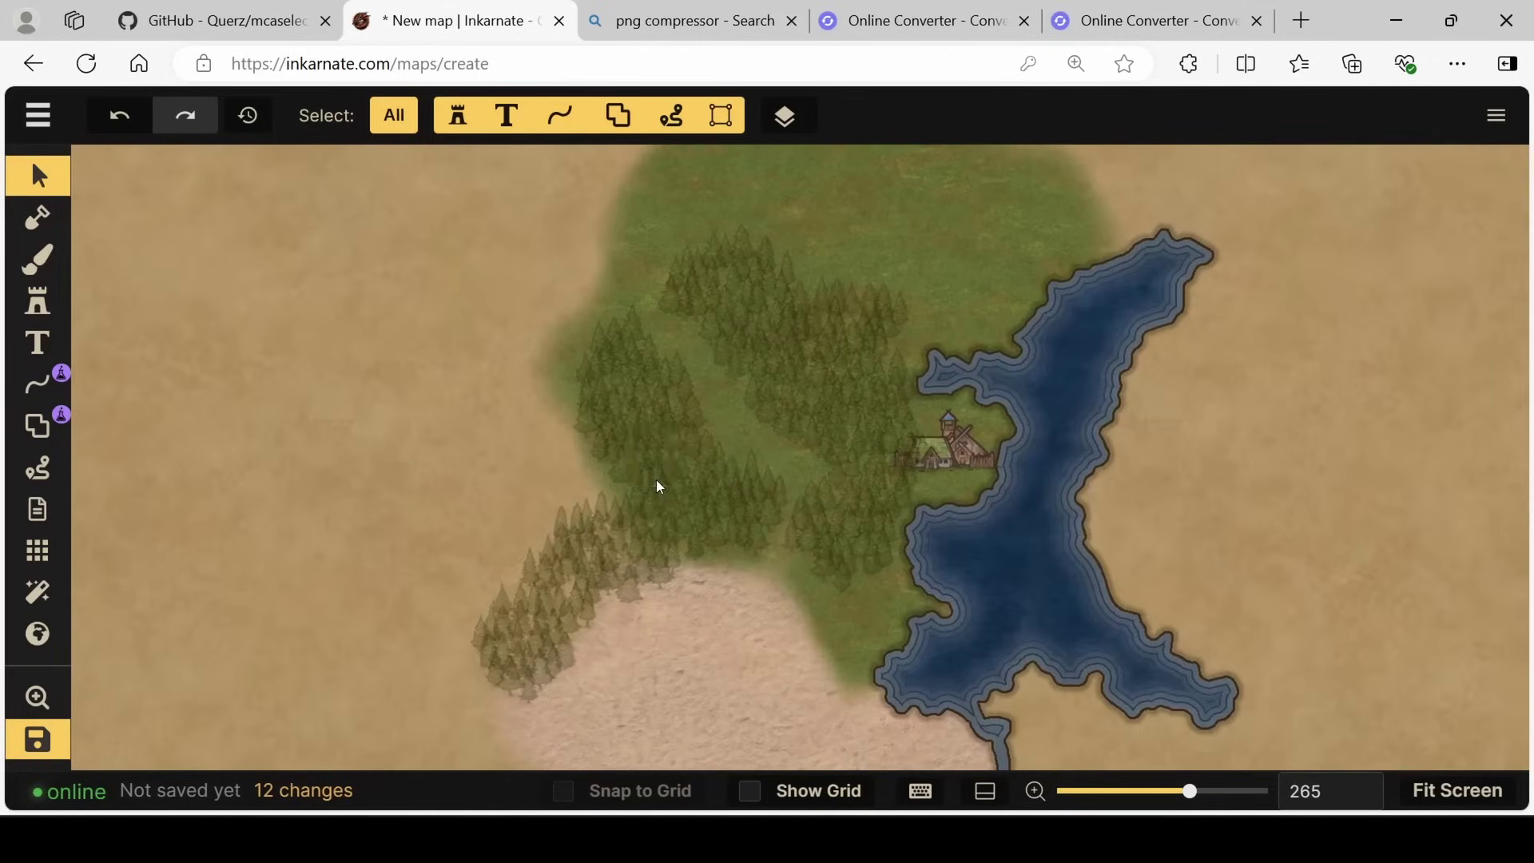
pyautogui.click(653, 481)
pyautogui.click(703, 407)
pyautogui.moveTo(747, 449)
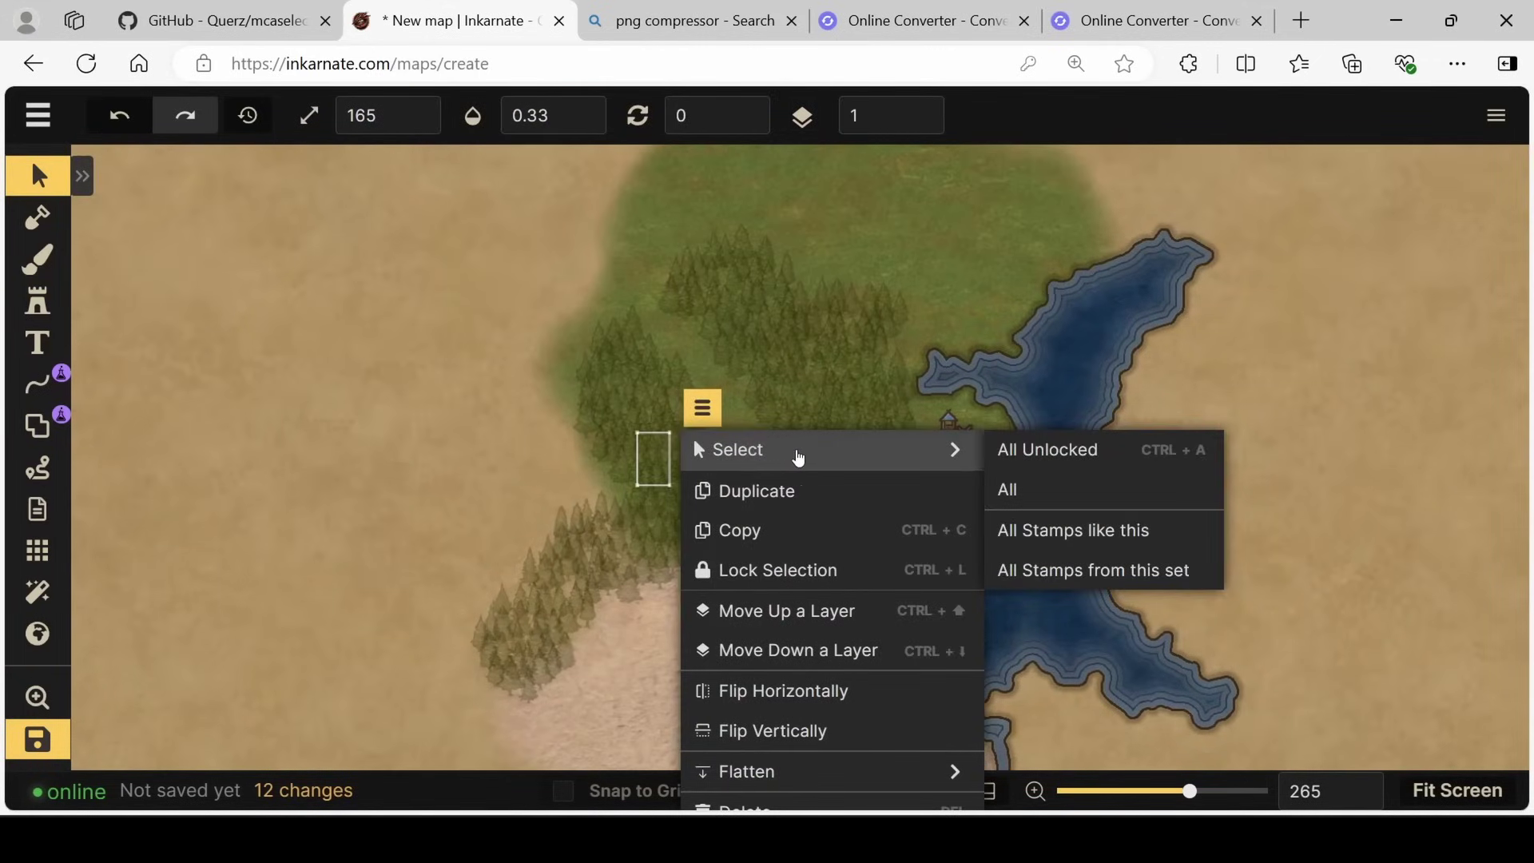
pyautogui.click(1090, 570)
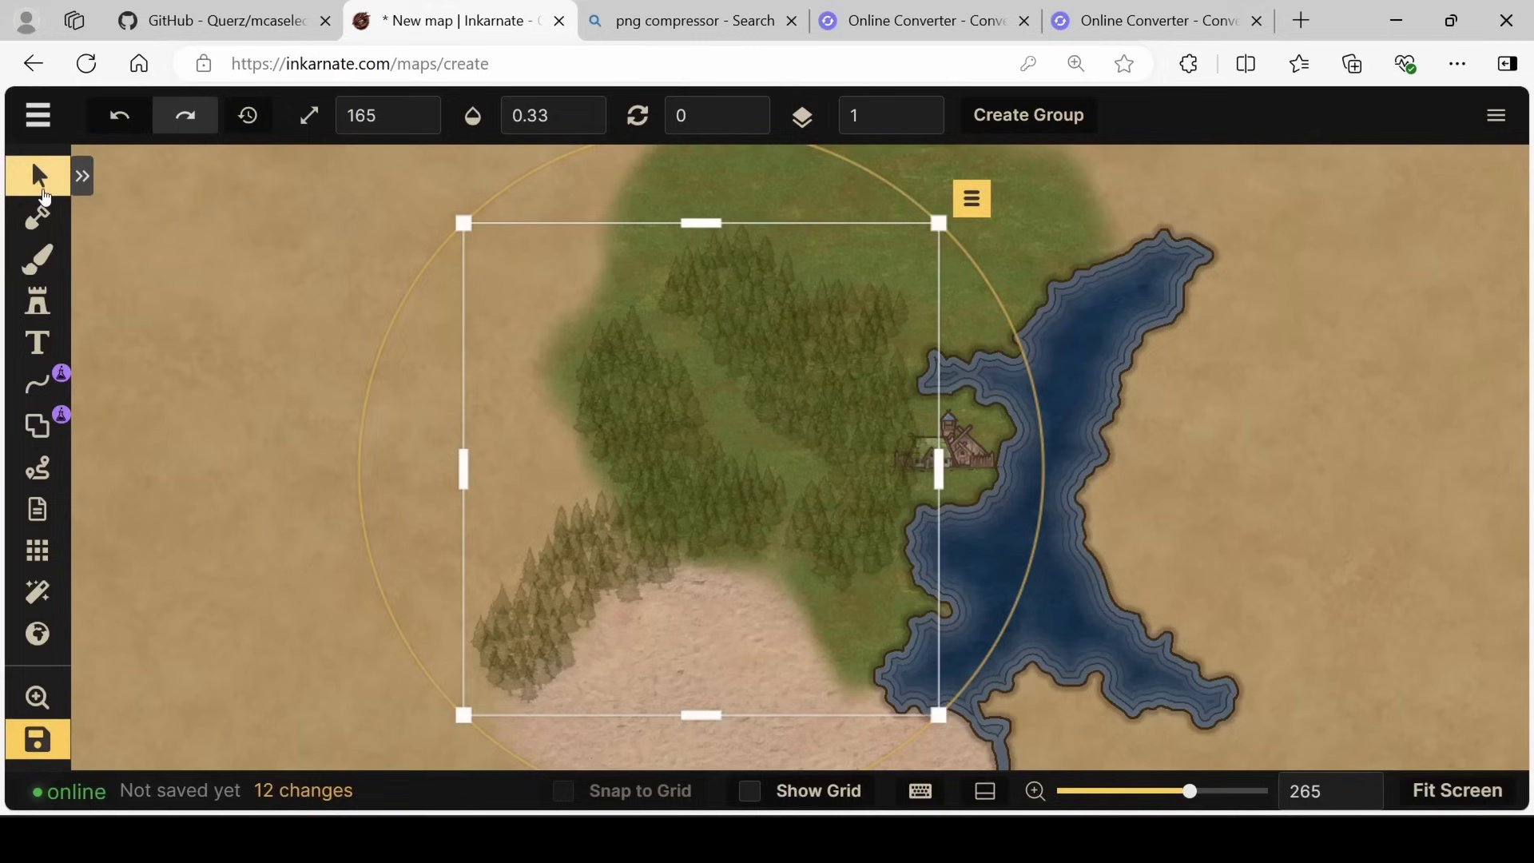
pyautogui.click(83, 176)
pyautogui.moveTo(255, 309); pyautogui.dragTo(377, 303)
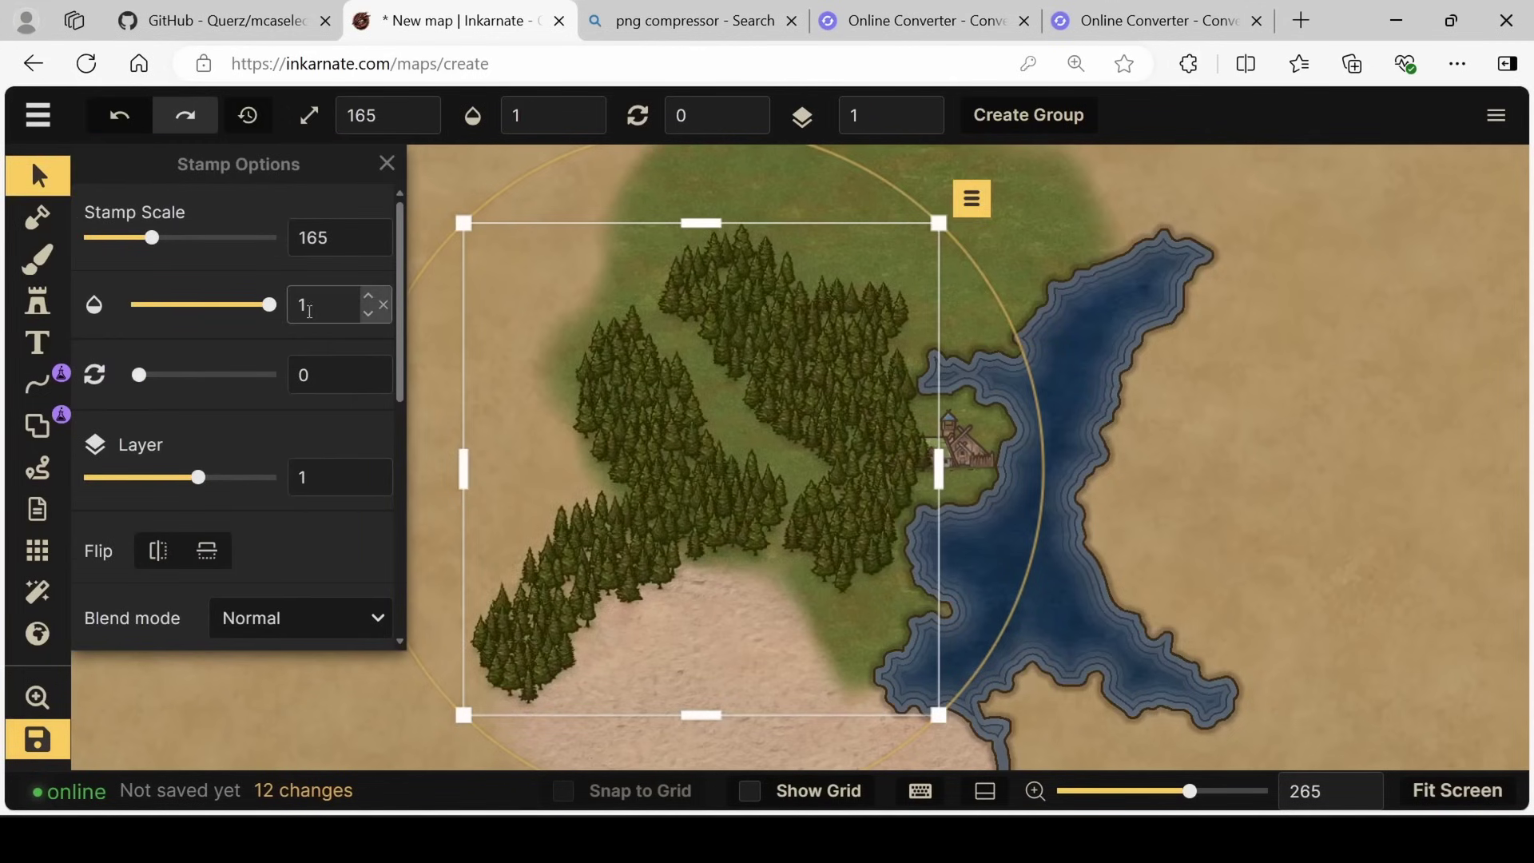
# Step: Shrink the village house stamp to scale 125 and shift it up along the shore
pyautogui.click(996, 464)
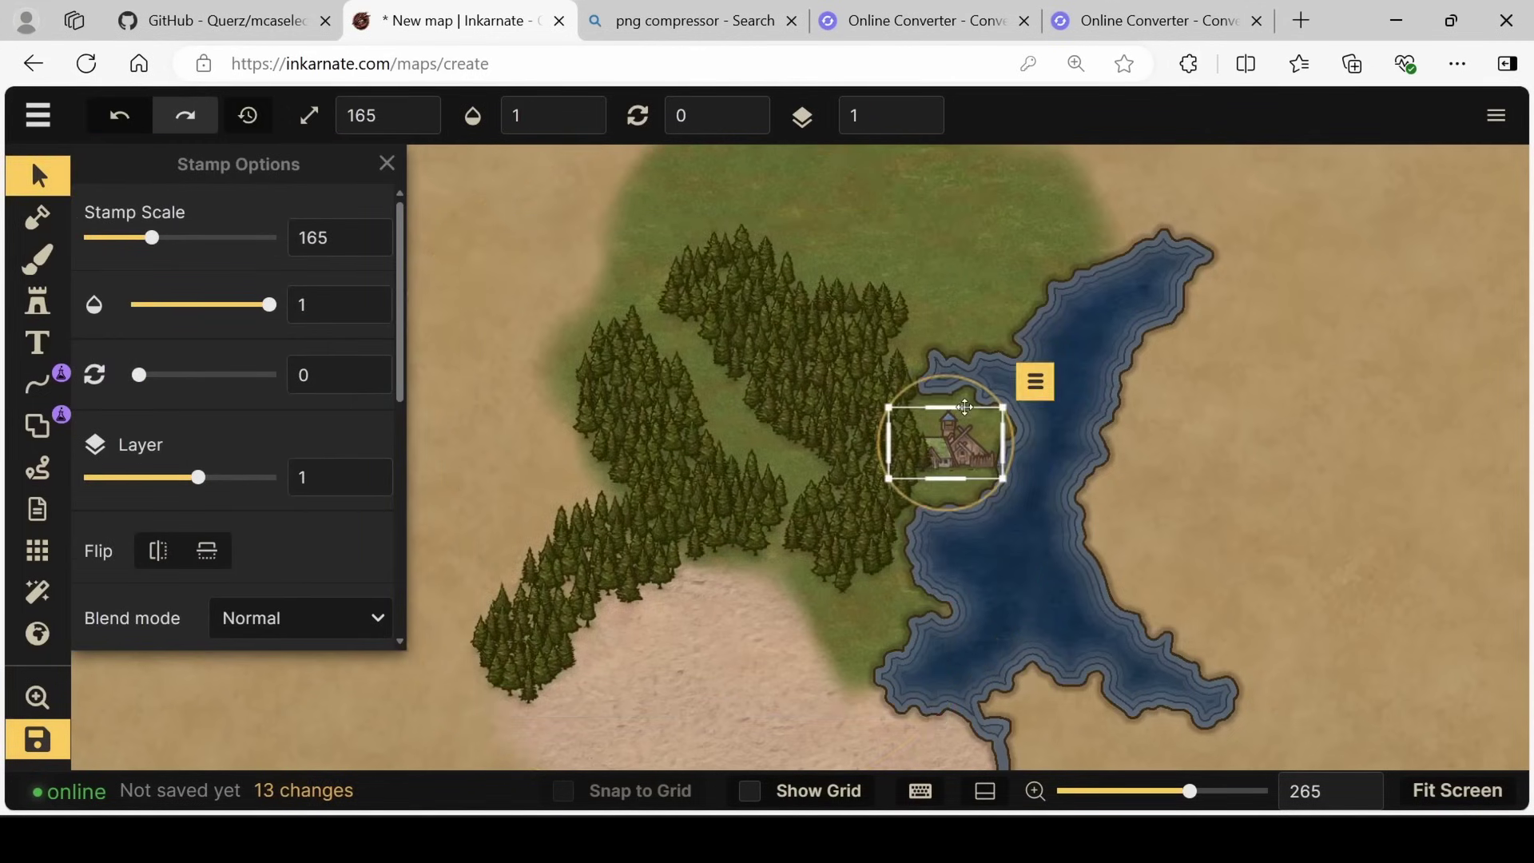
pyautogui.scroll(10, 995, 464)
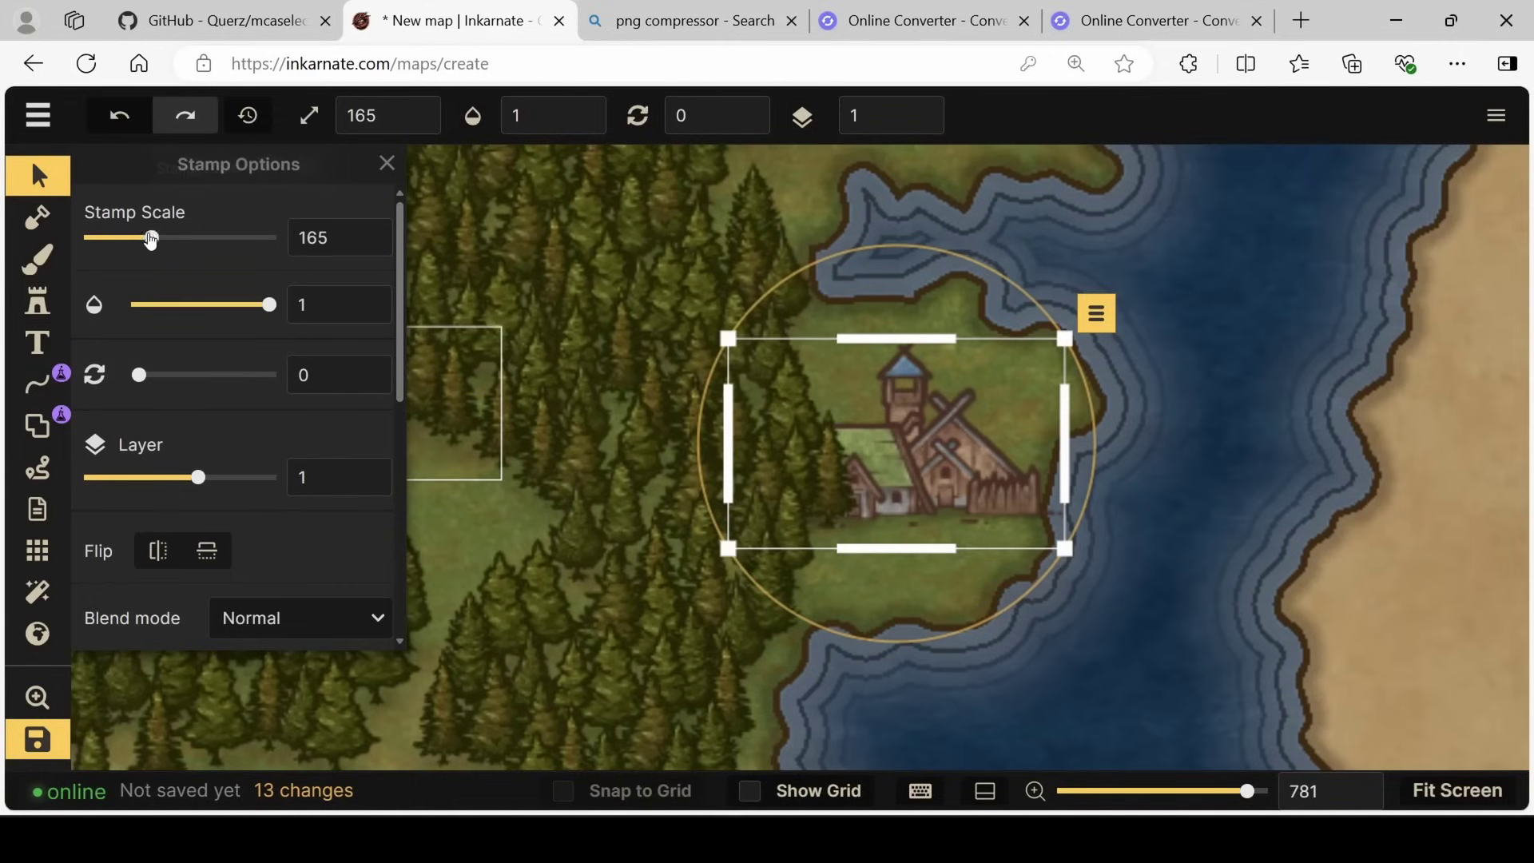
pyautogui.moveTo(150, 240); pyautogui.dragTo(137, 238)
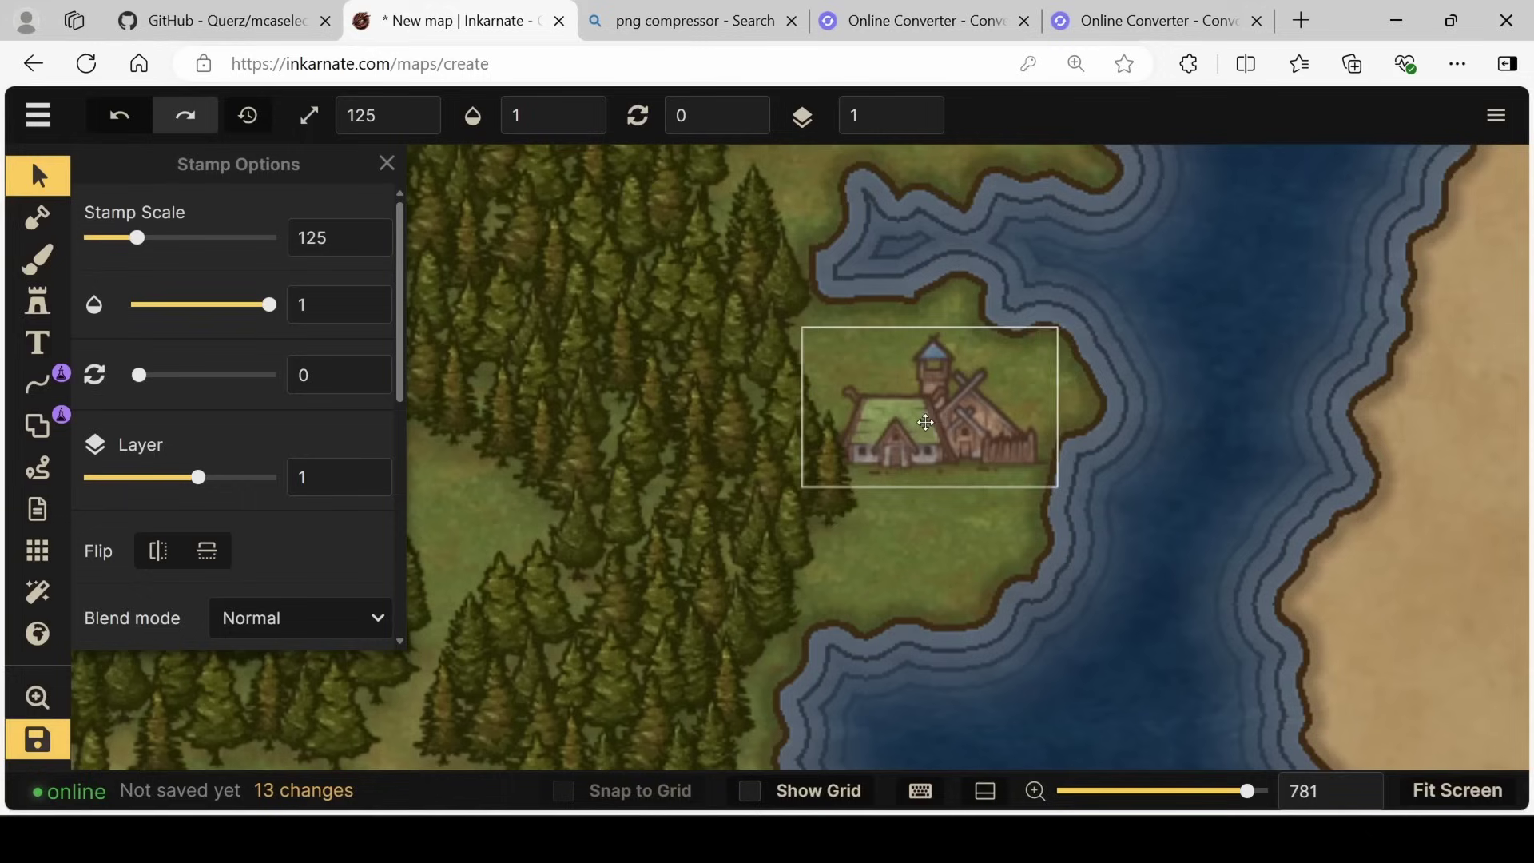
pyautogui.moveTo(926, 422); pyautogui.dragTo(938, 374)
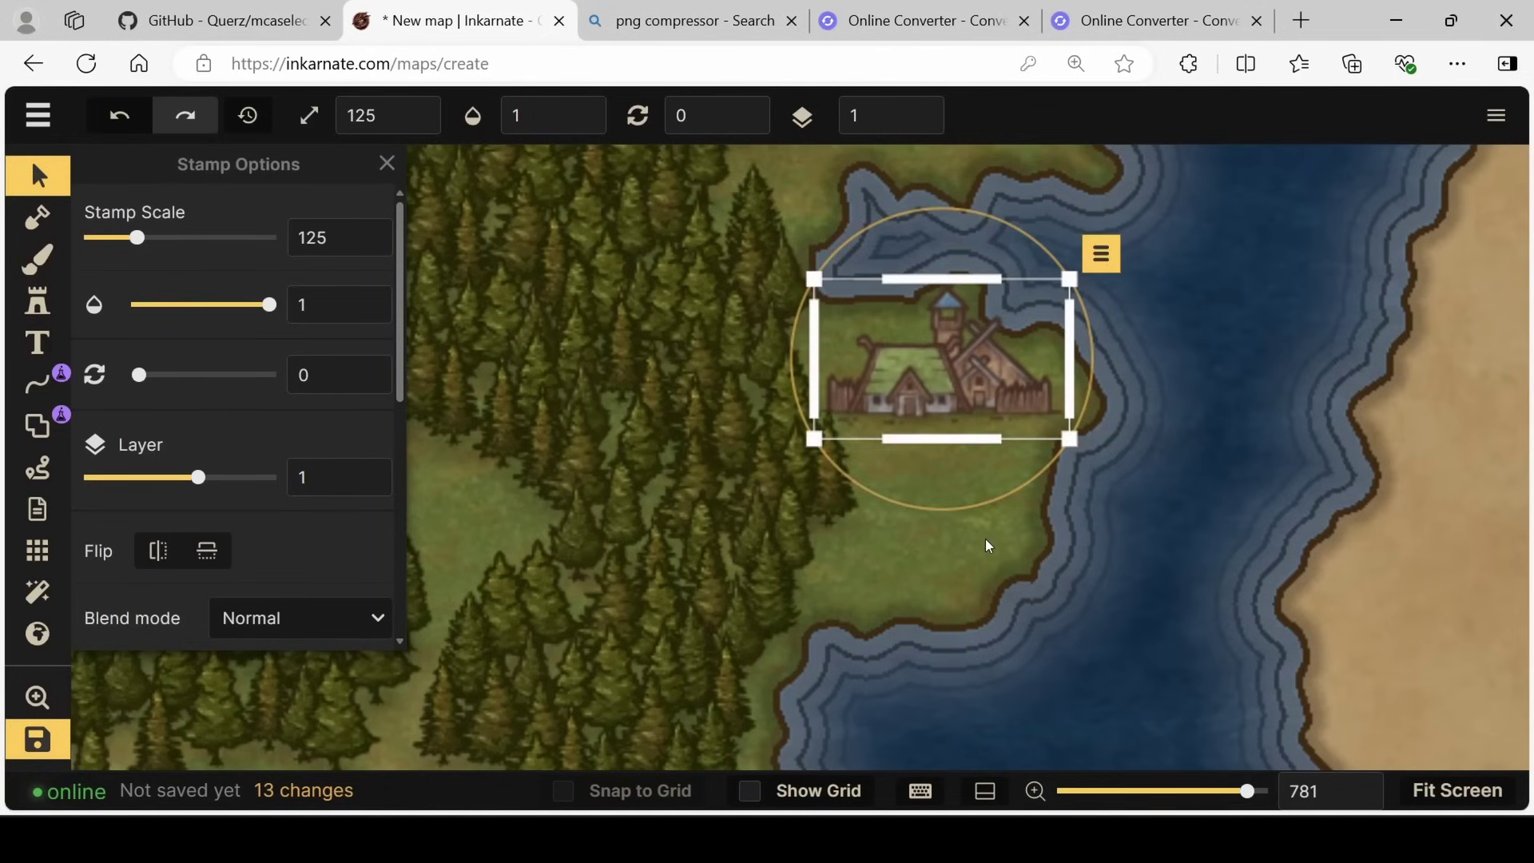
pyautogui.scroll(-5, 988, 545)
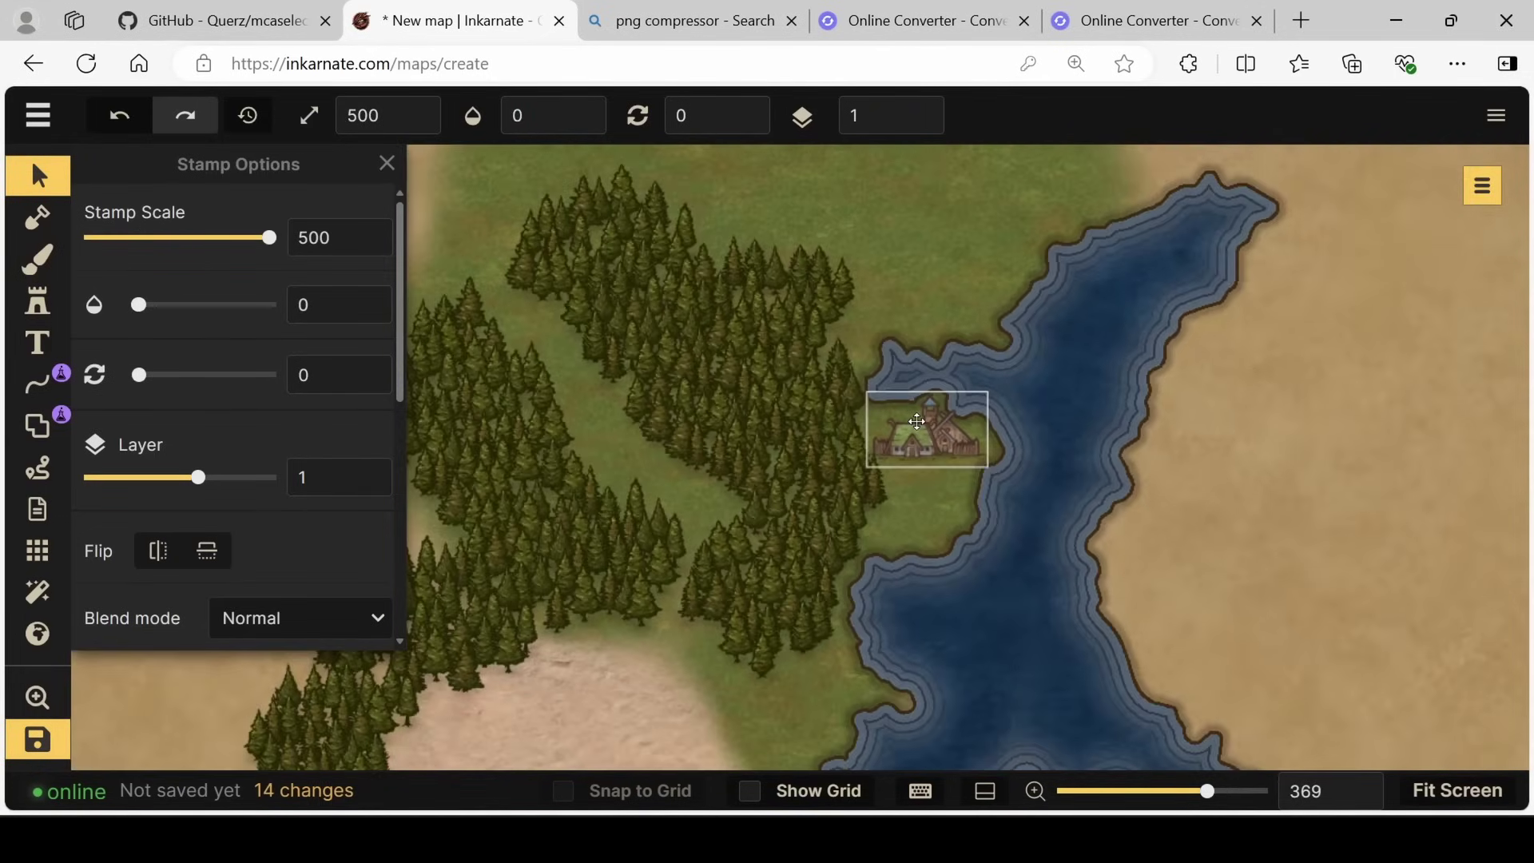
# Step: Add an 'Anchorage' text label beside the lakeside village
pyautogui.click(34, 345)
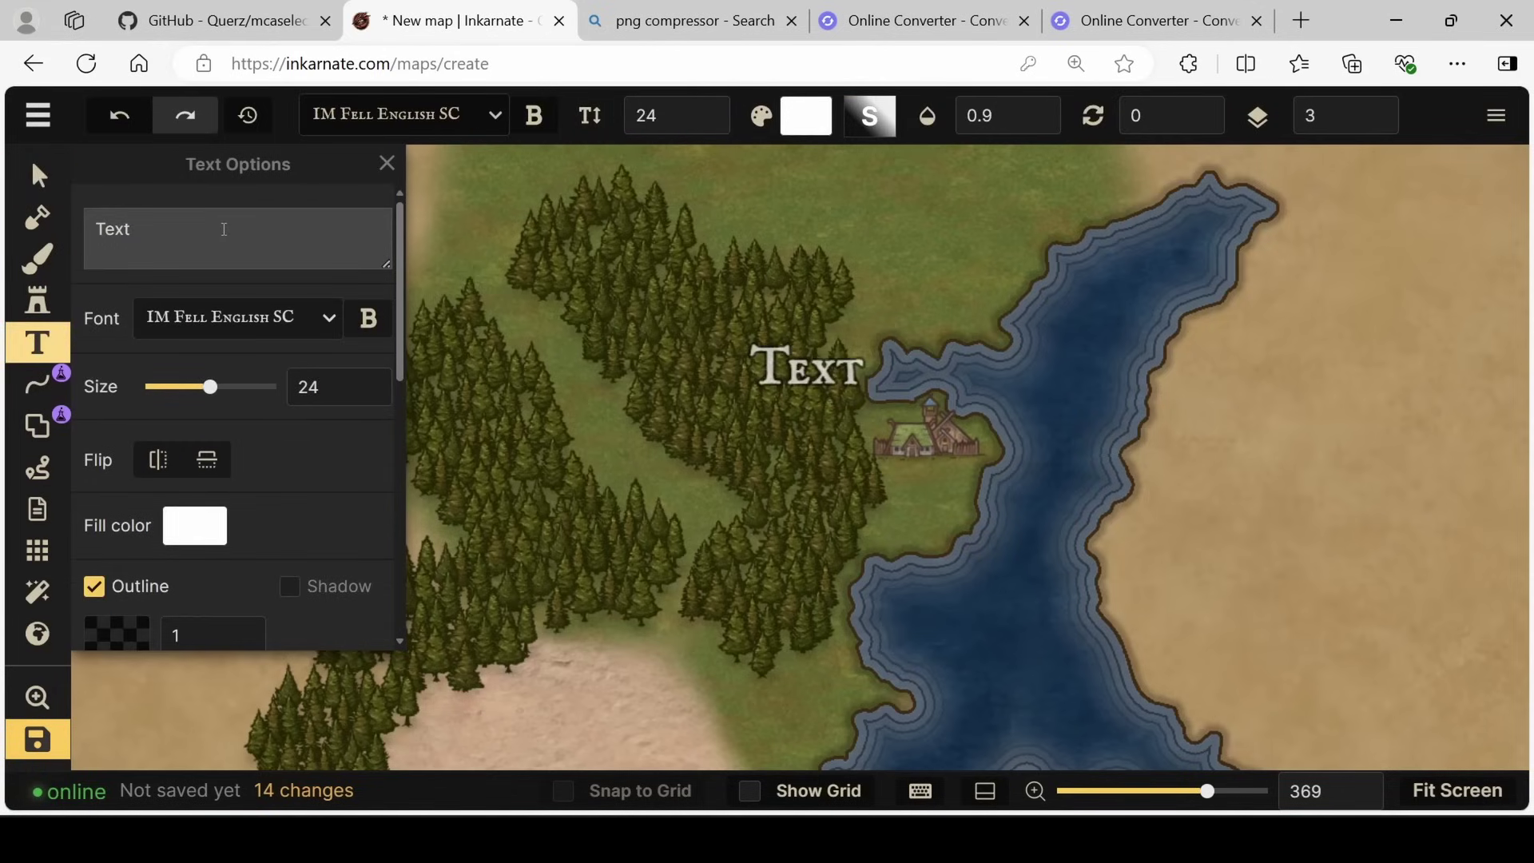
pyautogui.write('Anchorage')
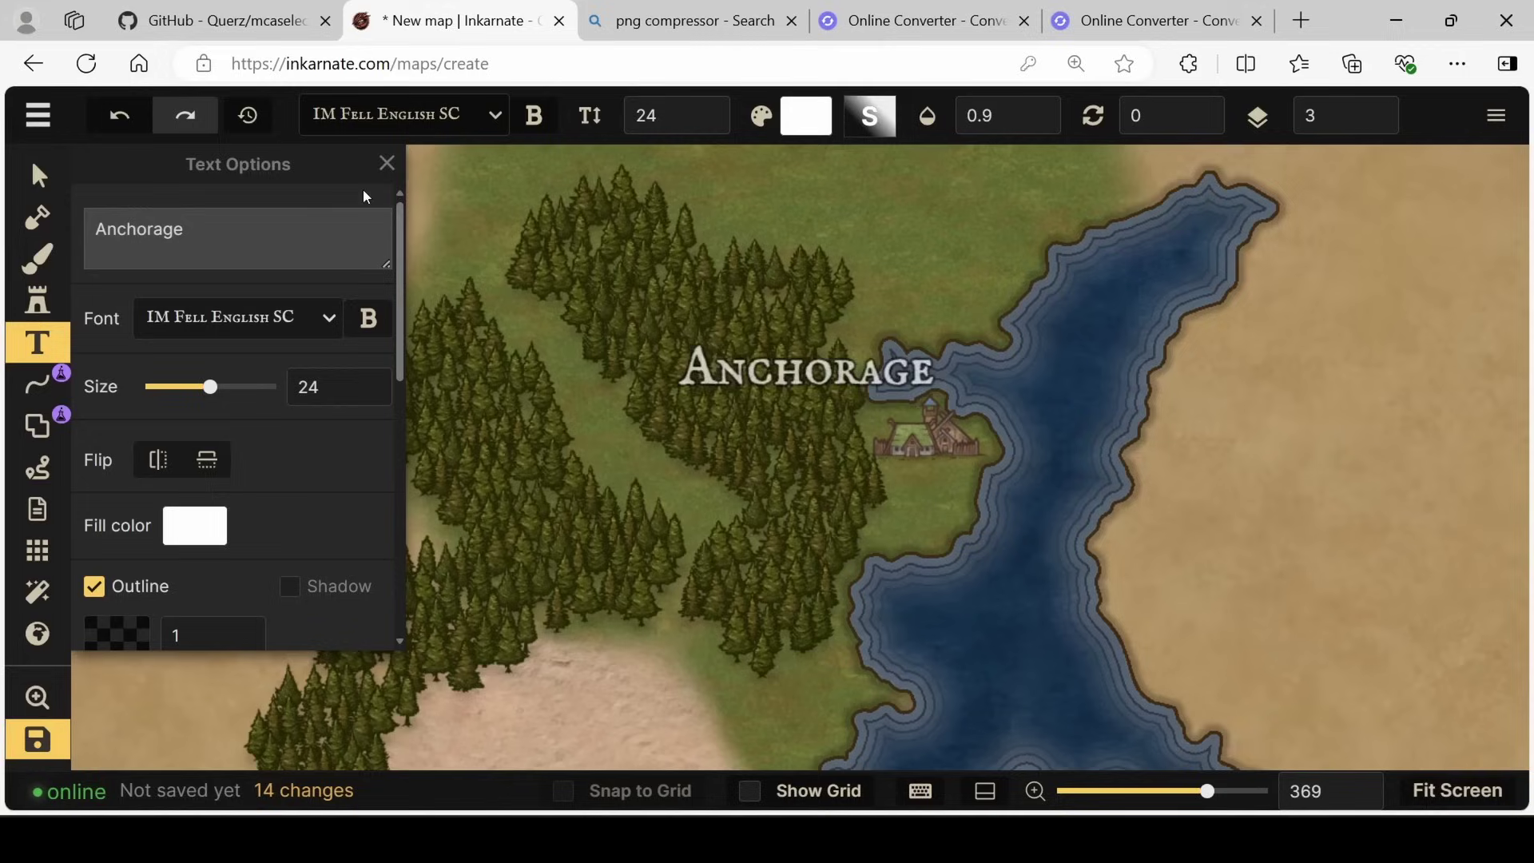
pyautogui.click(931, 509)
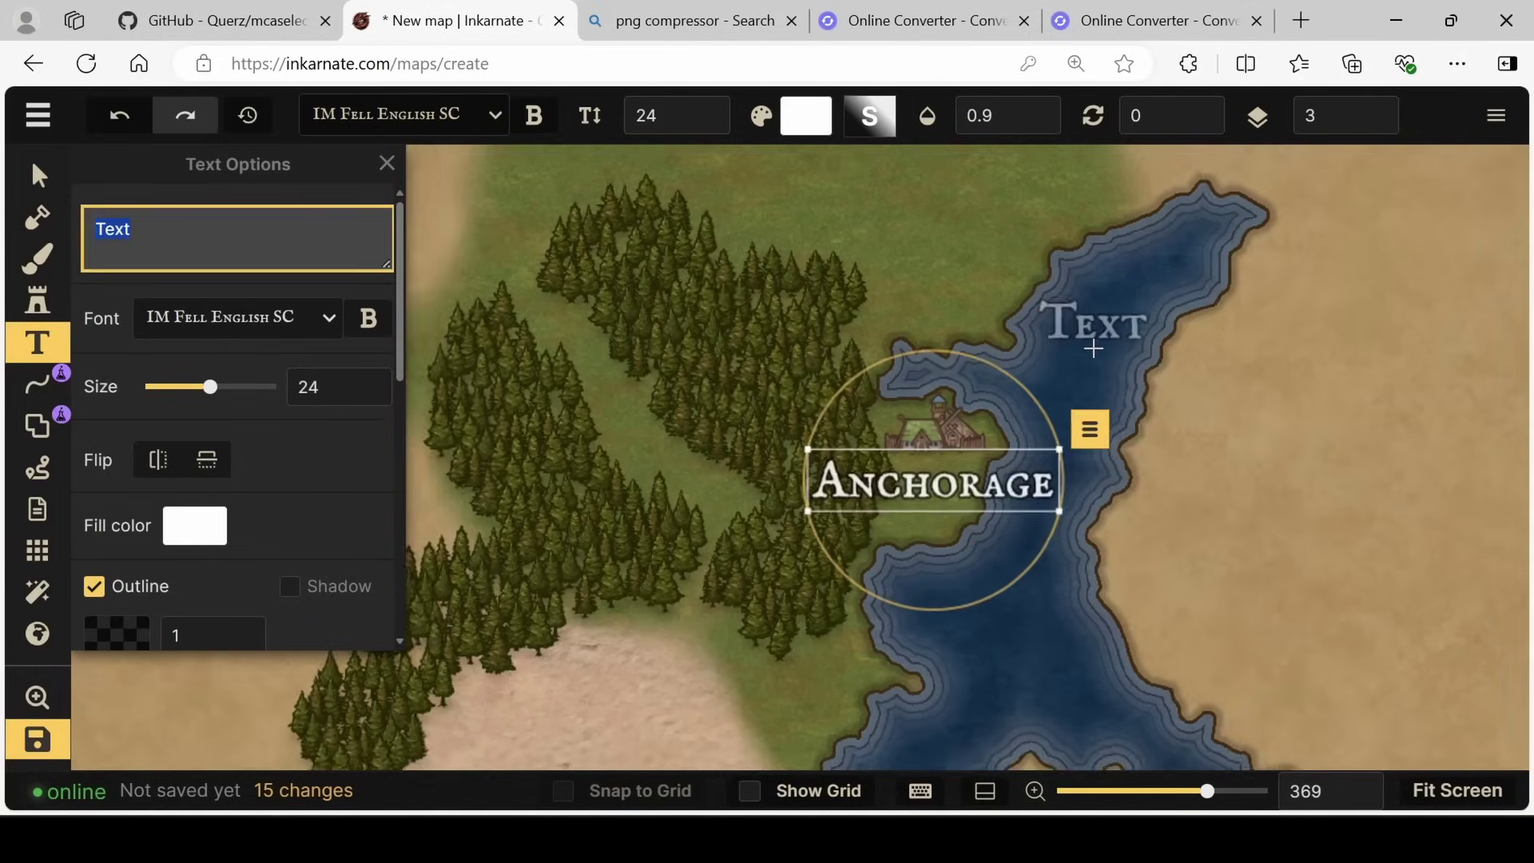
pyautogui.scroll(-2, 1093, 348)
pyautogui.click(37, 174)
pyautogui.scroll(2, 1116, 422)
pyautogui.click(1061, 331)
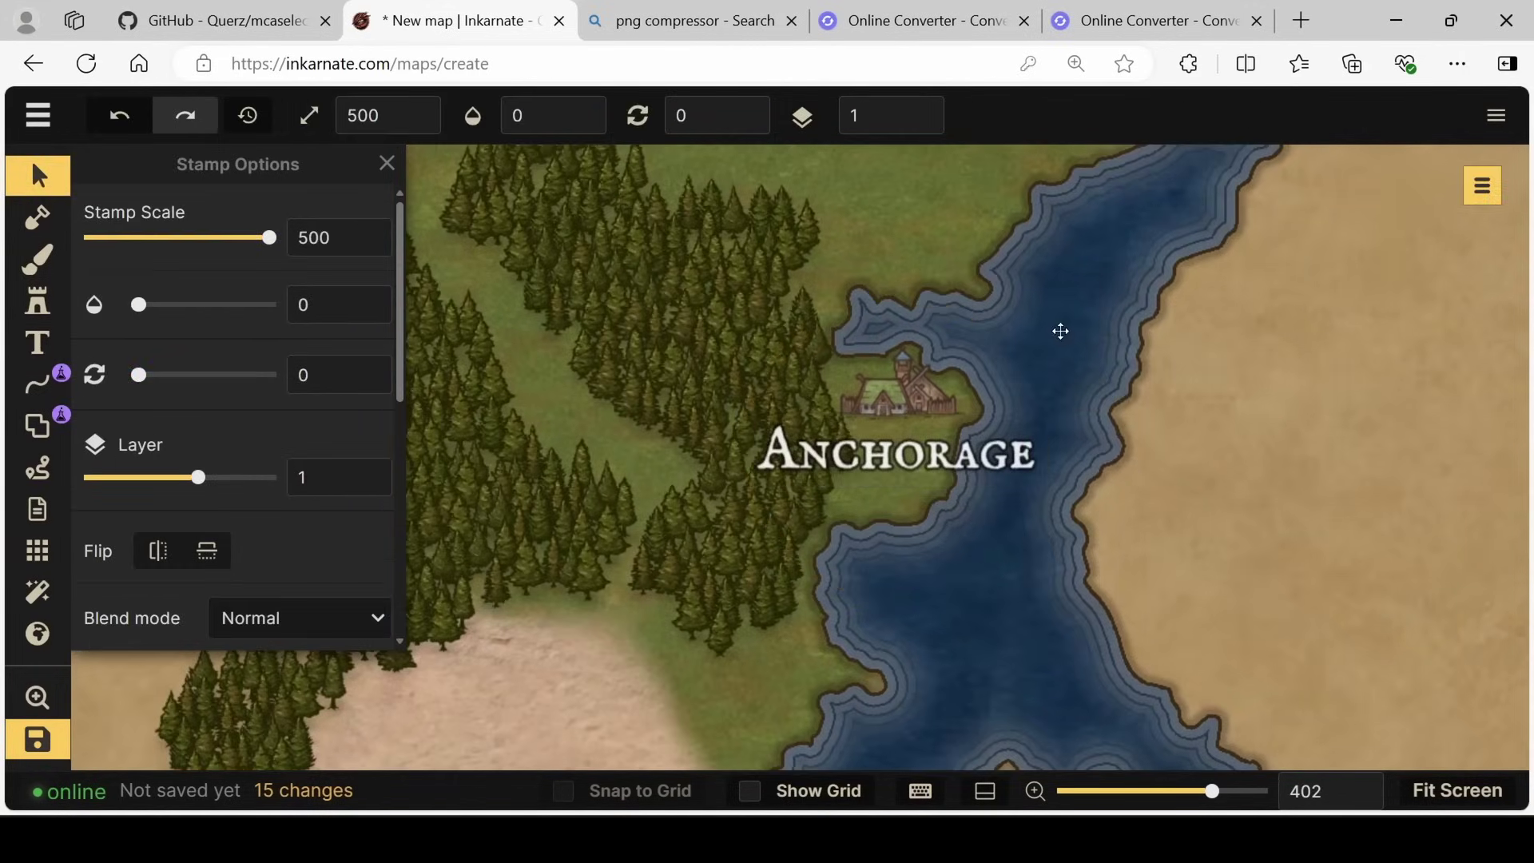
# Step: Enlarge the Anchorage label to size 38 and turn off its outline
pyautogui.scroll(-3, 1060, 331)
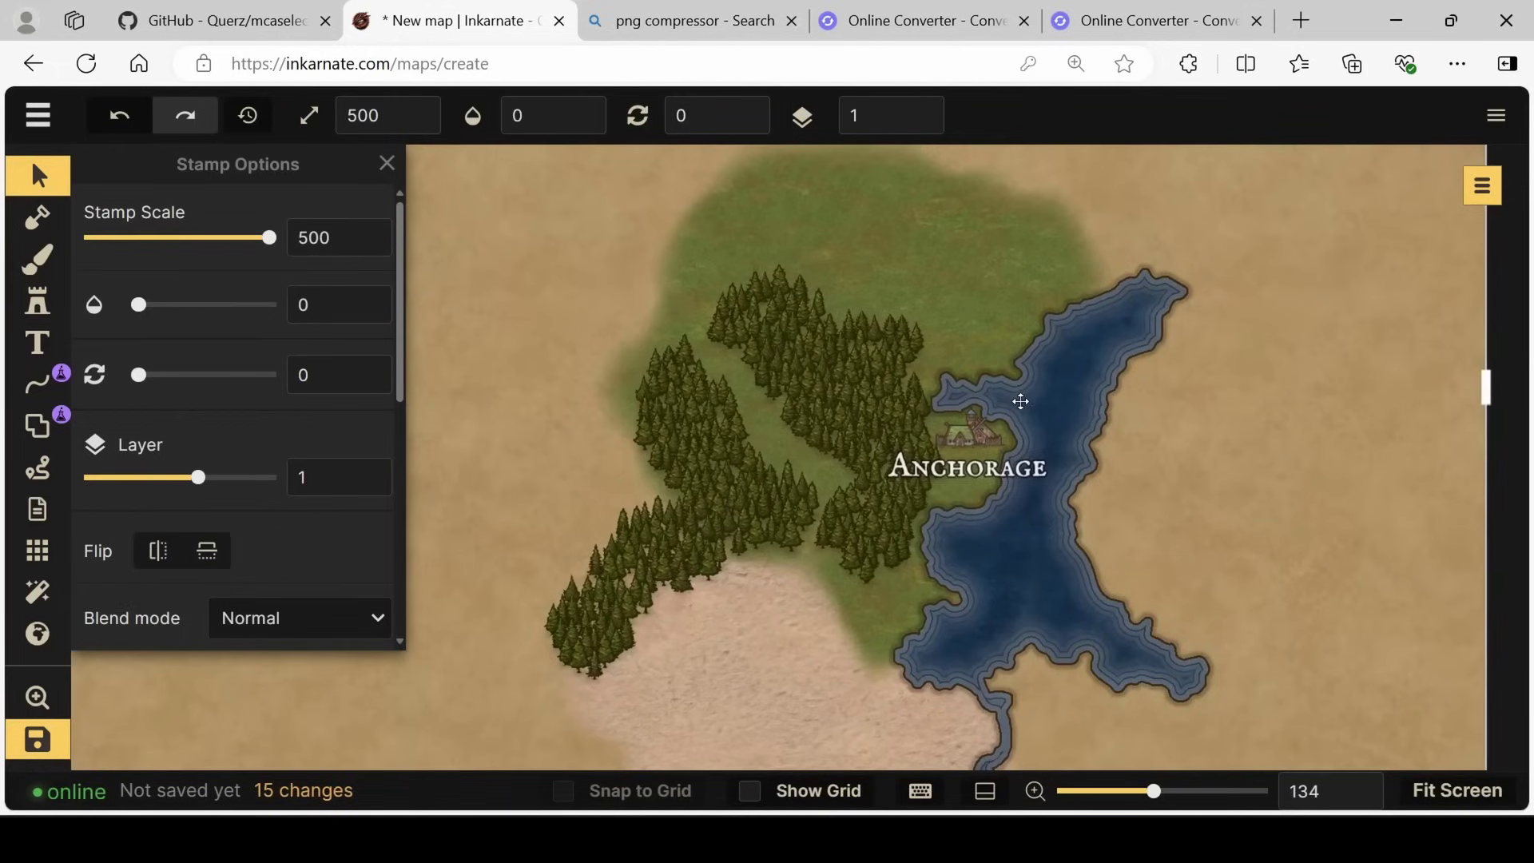
pyautogui.click(983, 467)
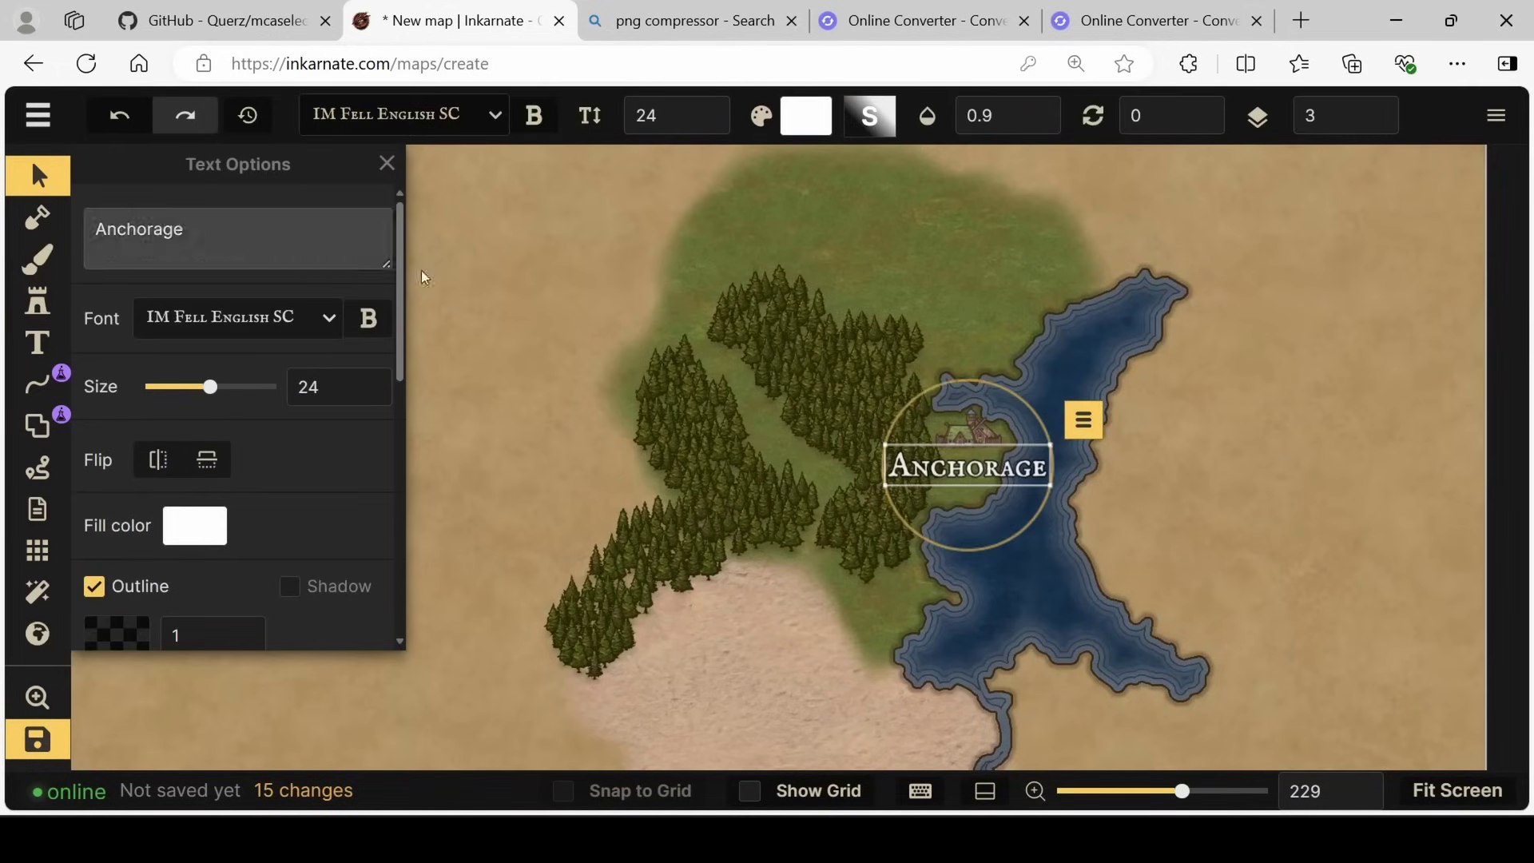
pyautogui.click(227, 395)
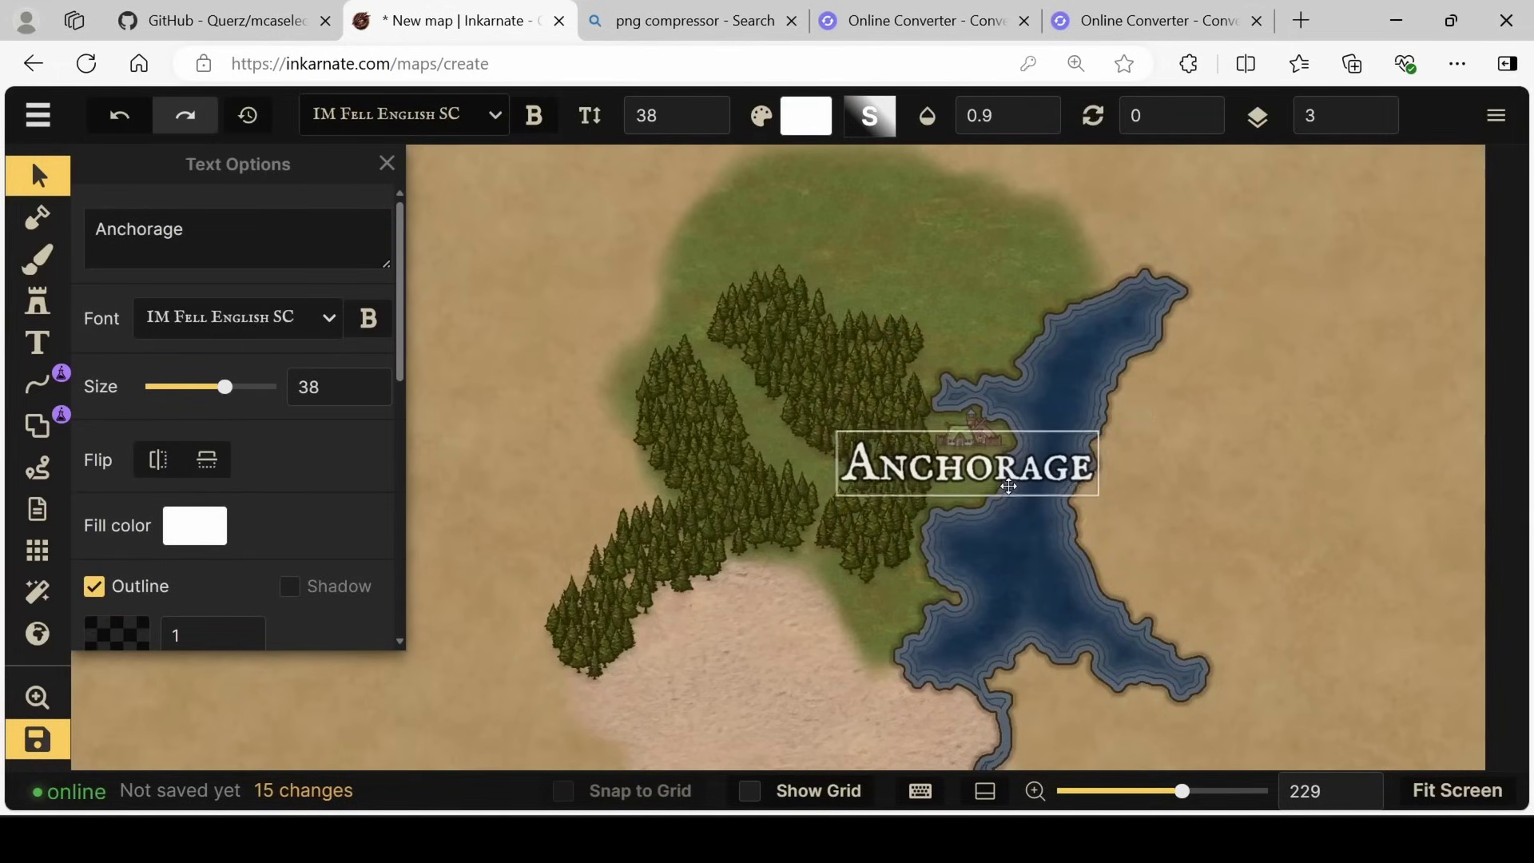
pyautogui.scroll(-3, 257, 481)
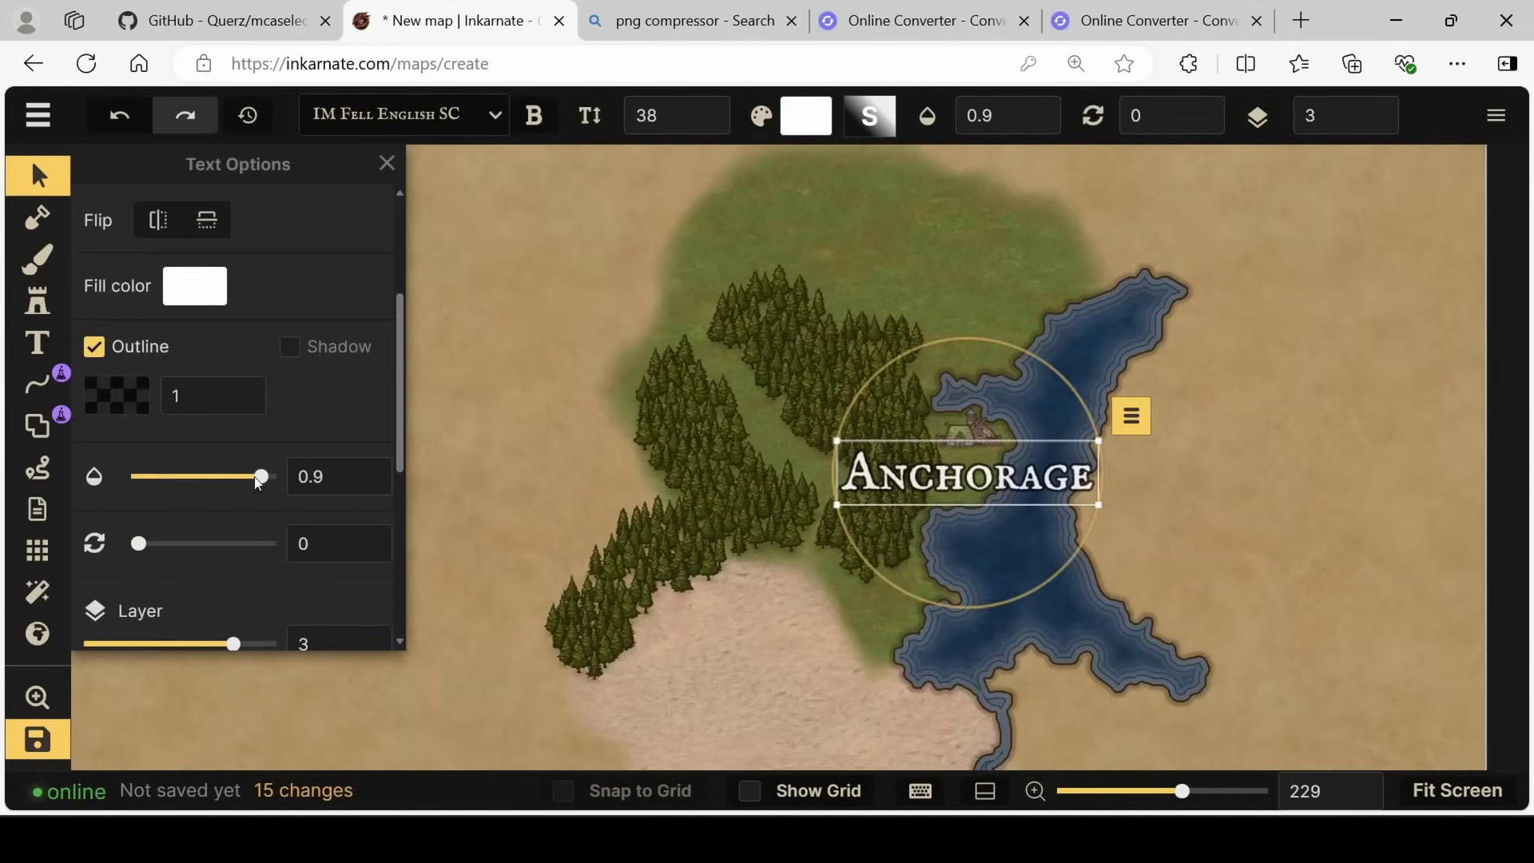
pyautogui.click(94, 347)
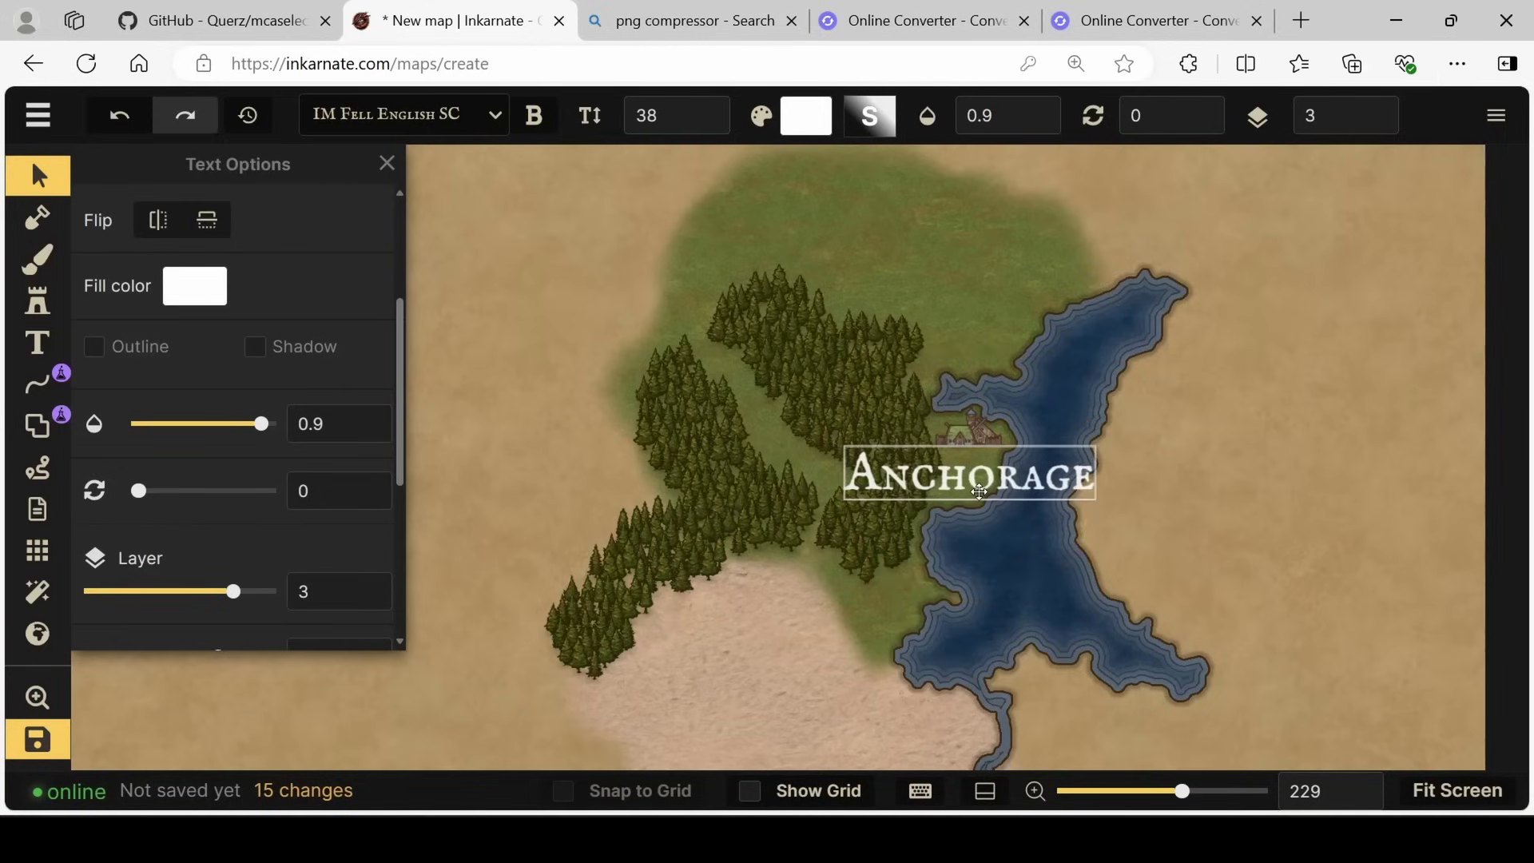
# Step: Give the Anchorage label a shadow, then enlarge the village house stamp to scale 136
pyautogui.click(256, 348)
pyautogui.click(984, 308)
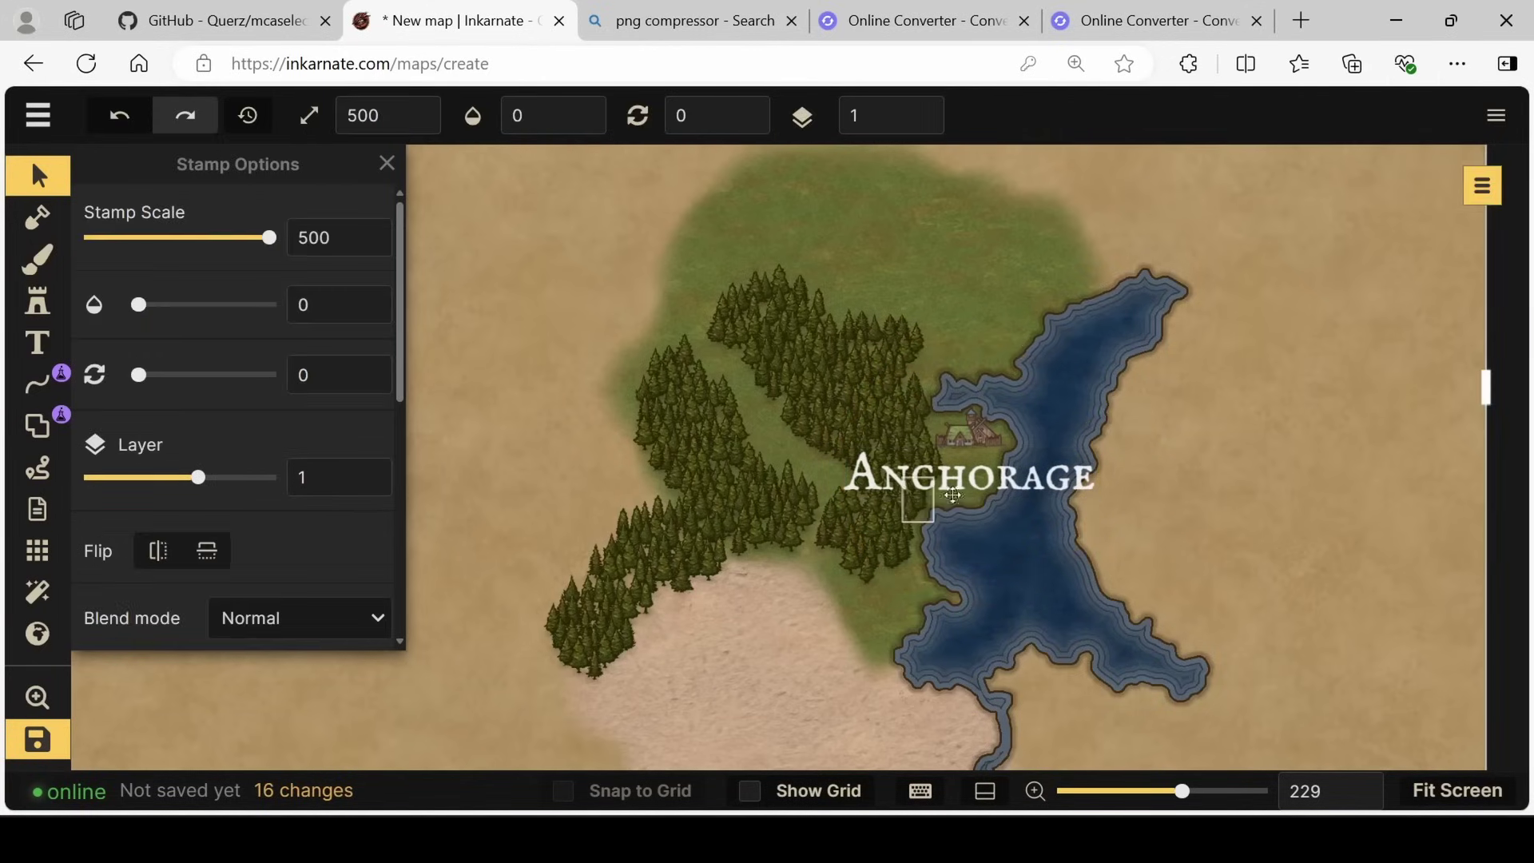
pyautogui.click(971, 429)
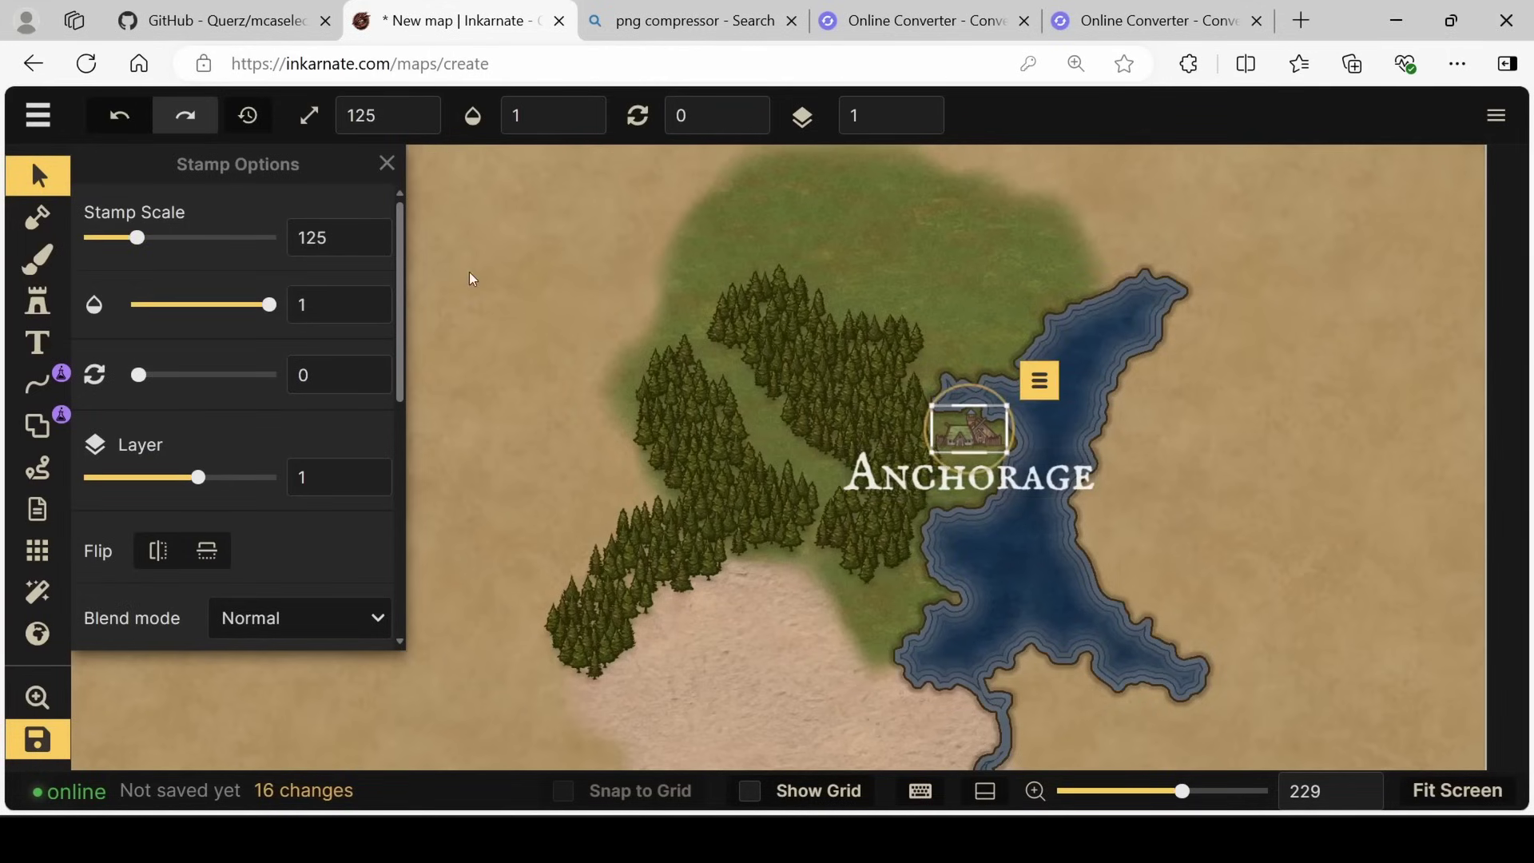
pyautogui.moveTo(140, 239); pyautogui.dragTo(145, 242)
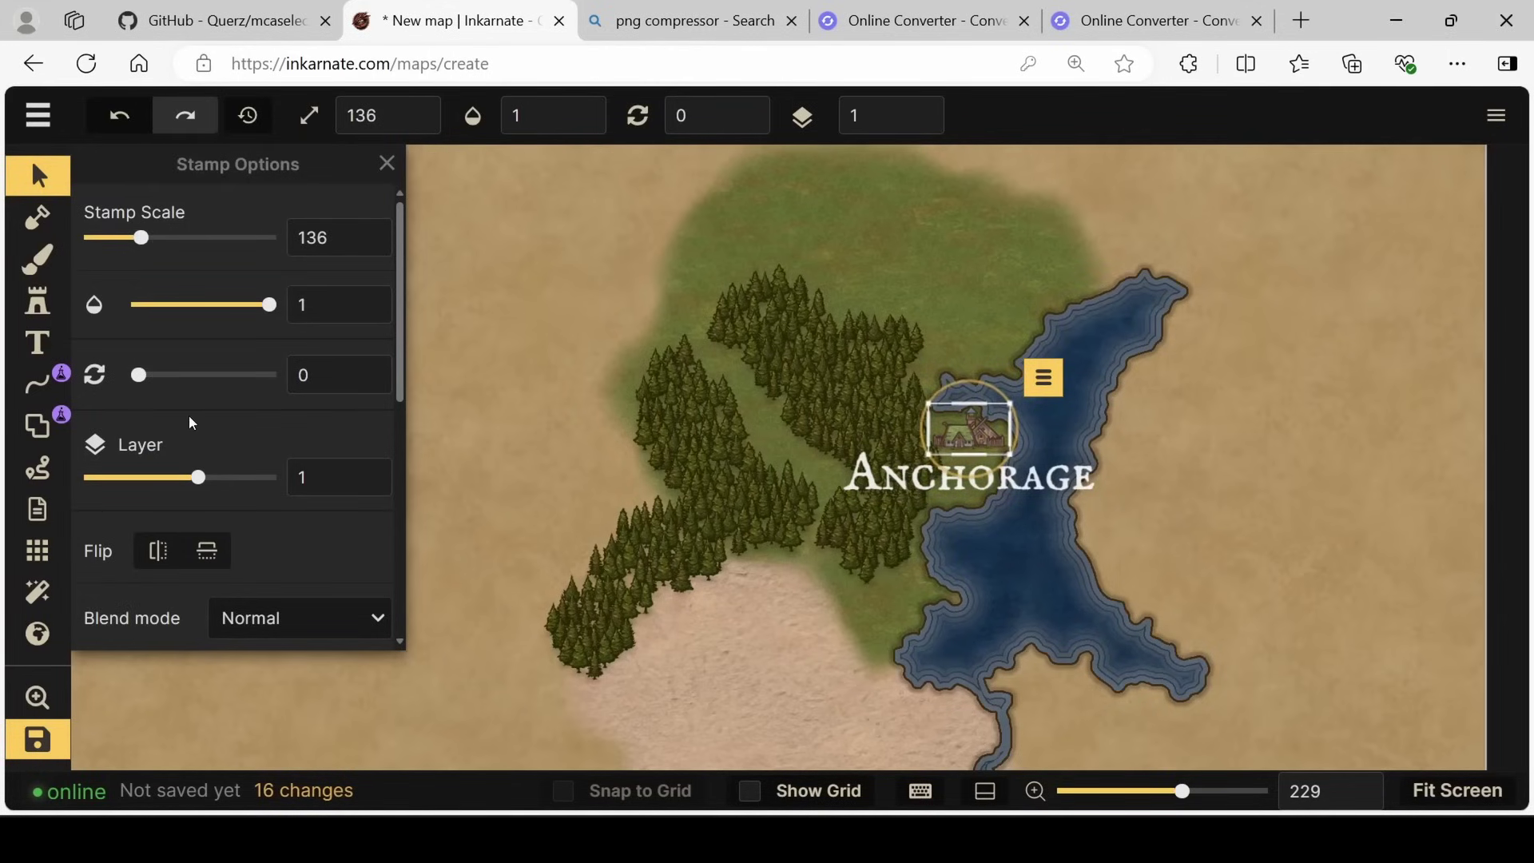
pyautogui.scroll(-5, 294, 406)
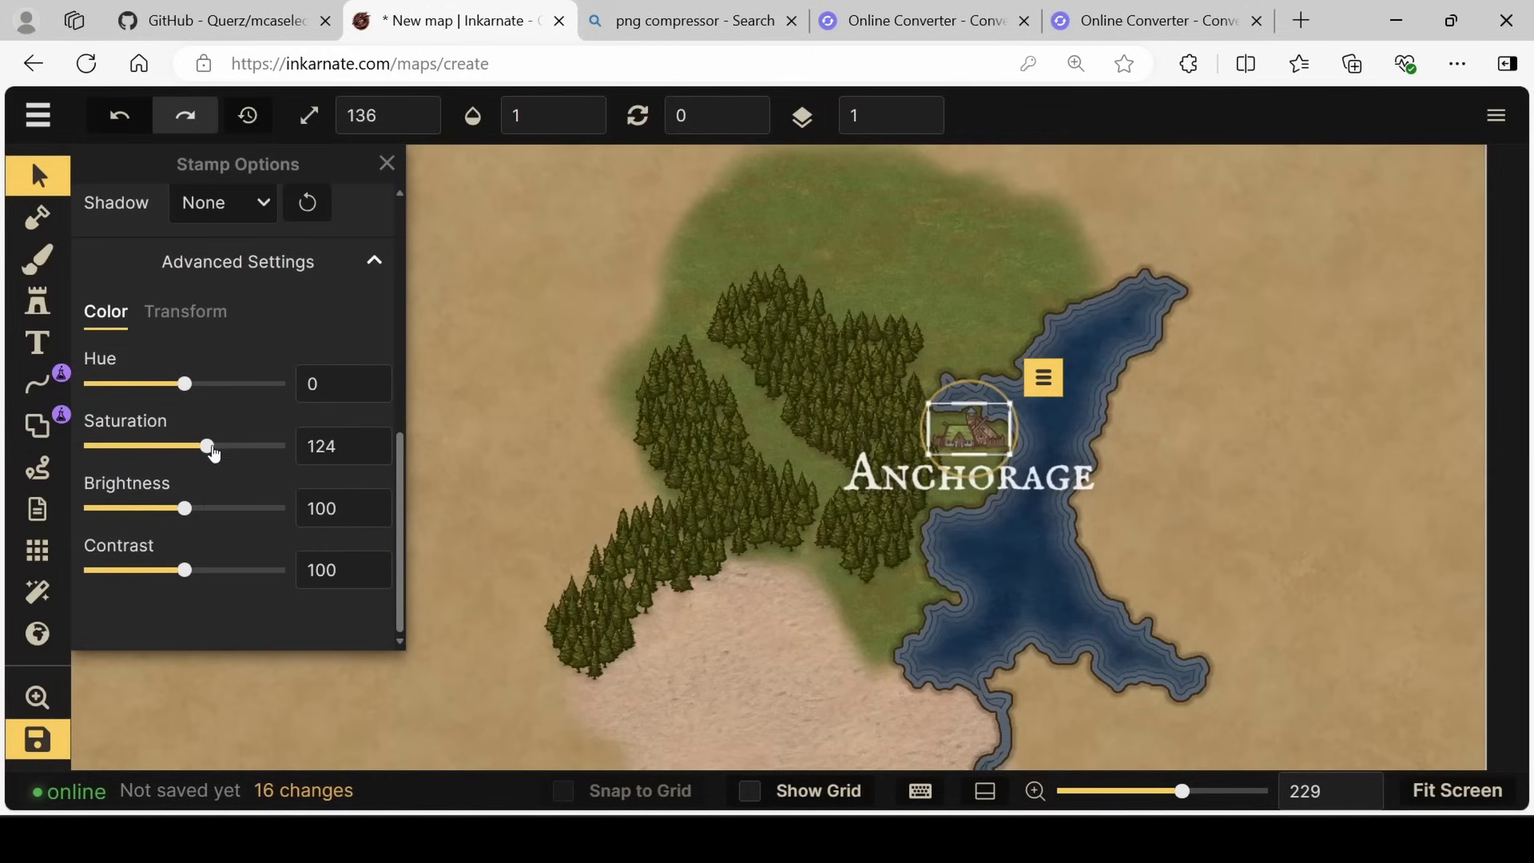
# Step: Move three pine tree stamps in the forest southwest of Anchorage: one up, one left, one up-right
pyautogui.click(1340, 336)
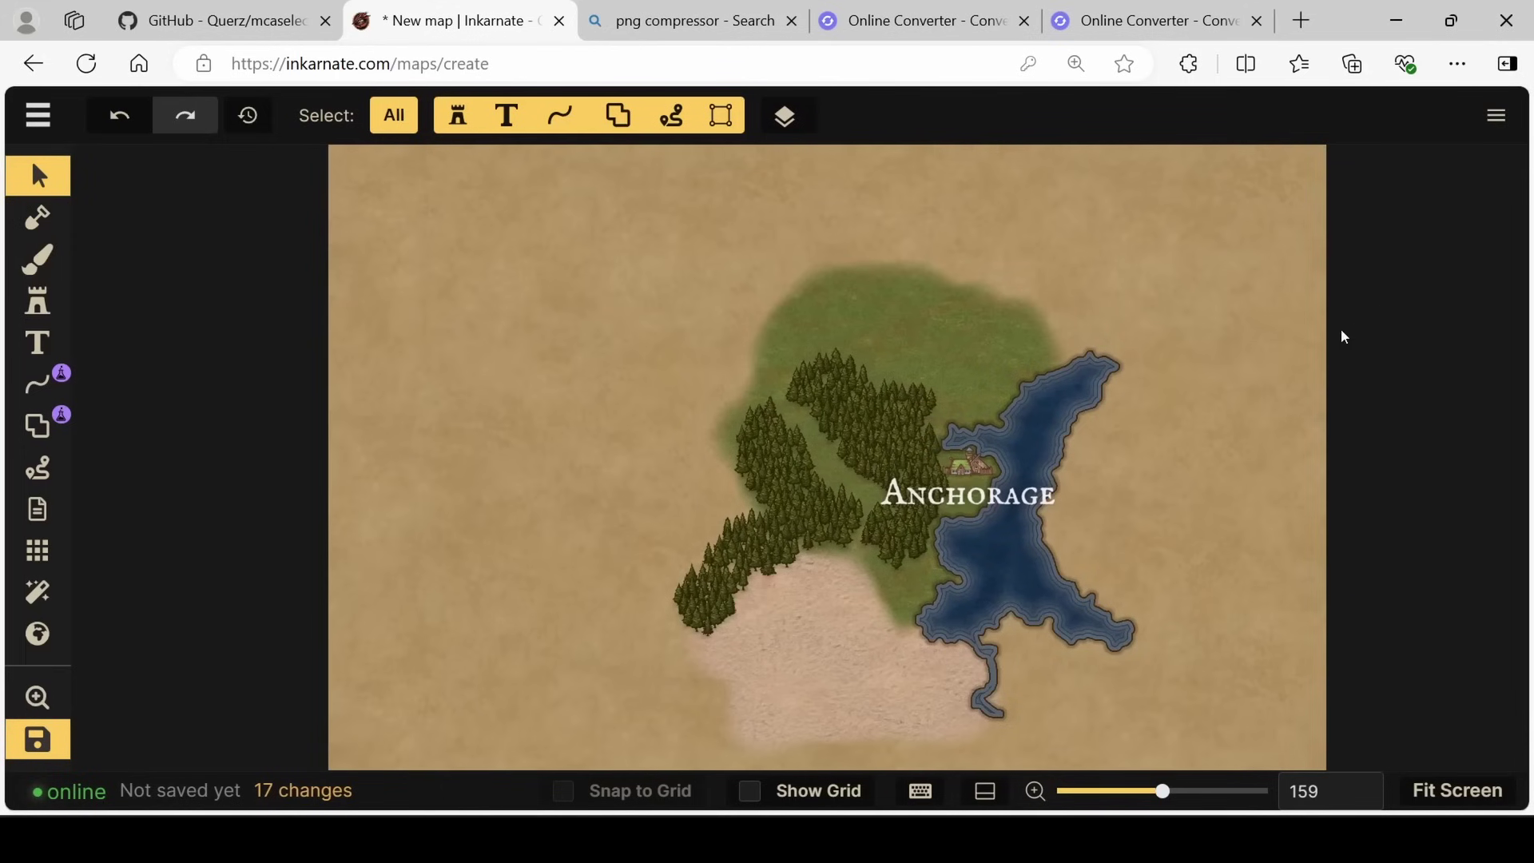
pyautogui.scroll(-2, 994, 428)
pyautogui.scroll(3, 984, 432)
pyautogui.scroll(3, 949, 457)
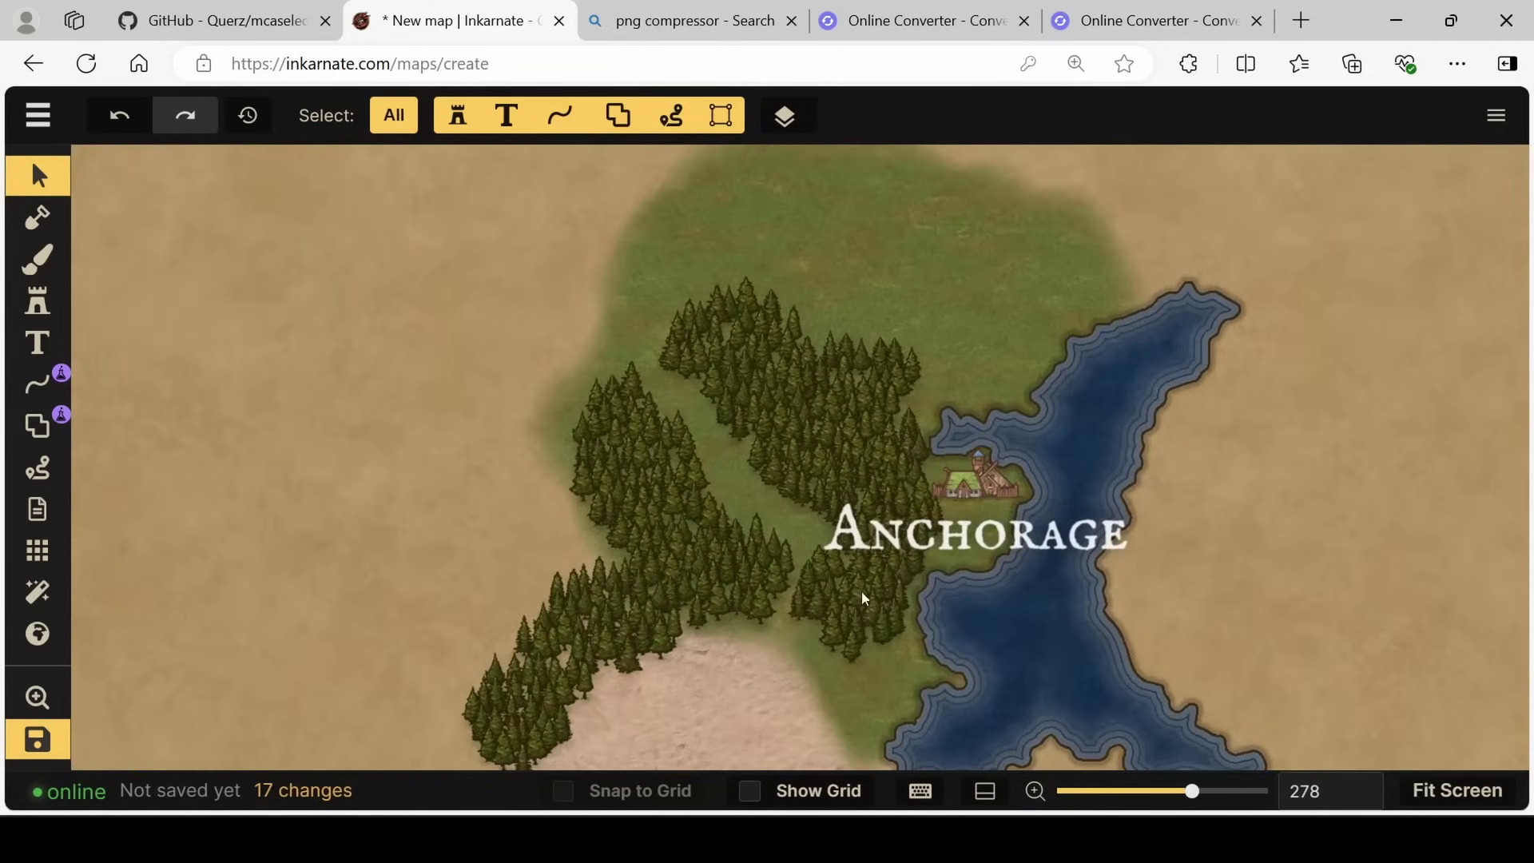
pyautogui.scroll(2, 760, 607)
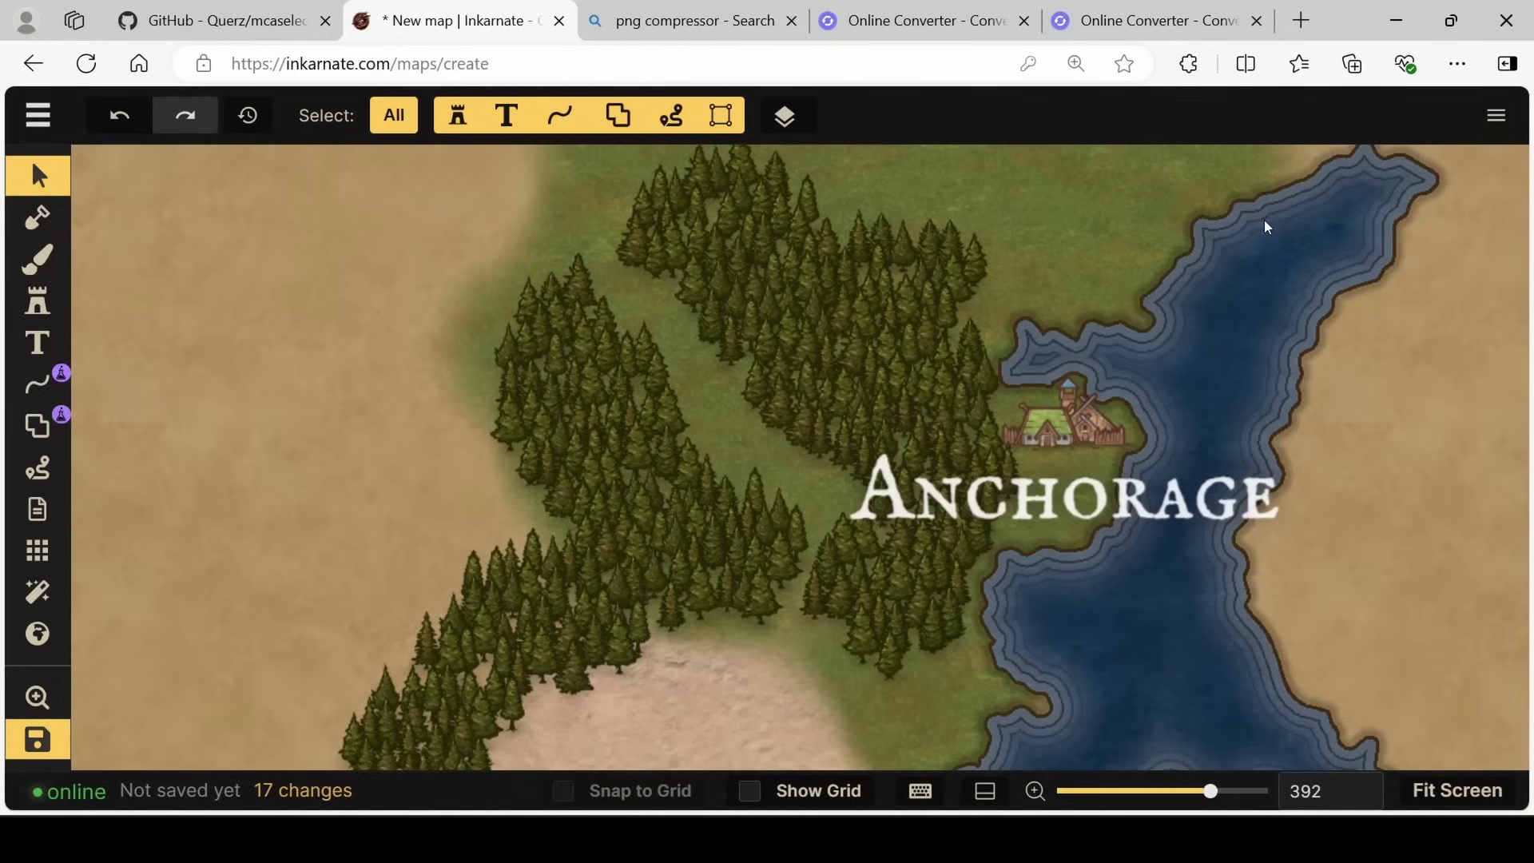
pyautogui.scroll(-3, 1046, 265)
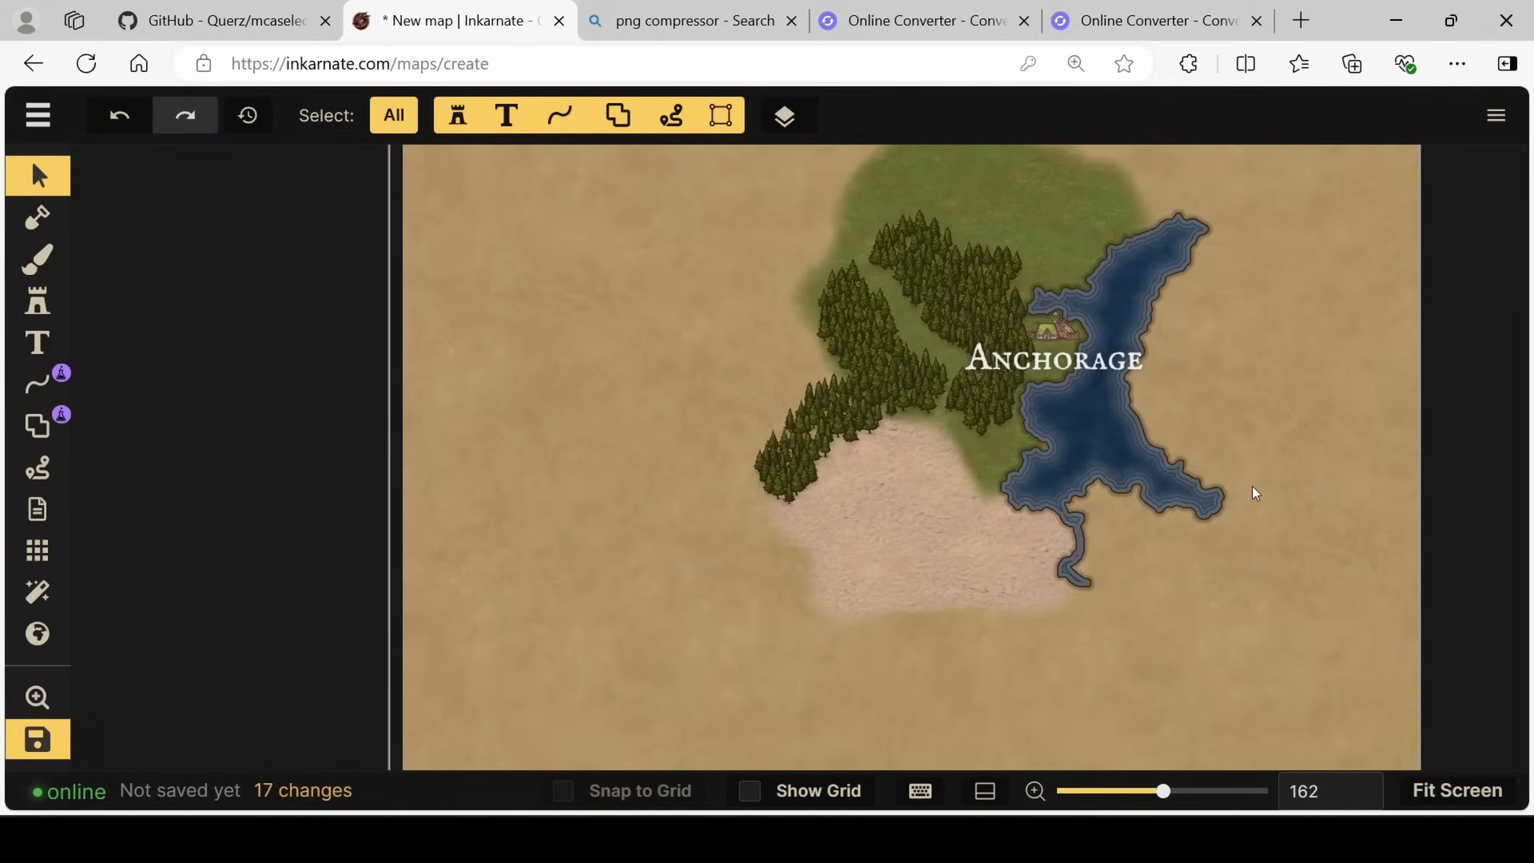
pyautogui.scroll(6, 1105, 317)
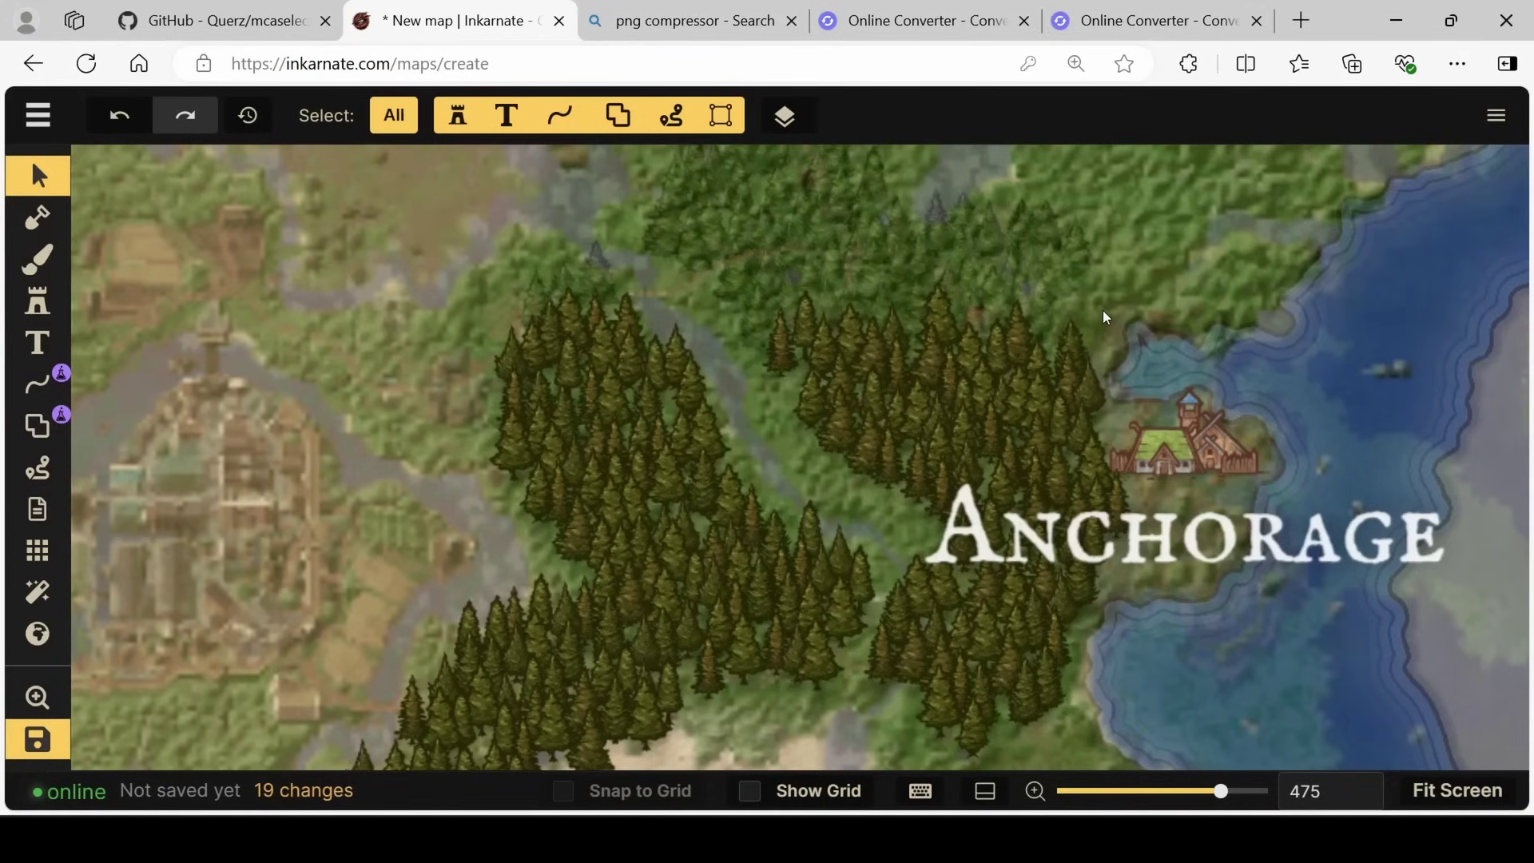
pyautogui.scroll(-2, 719, 307)
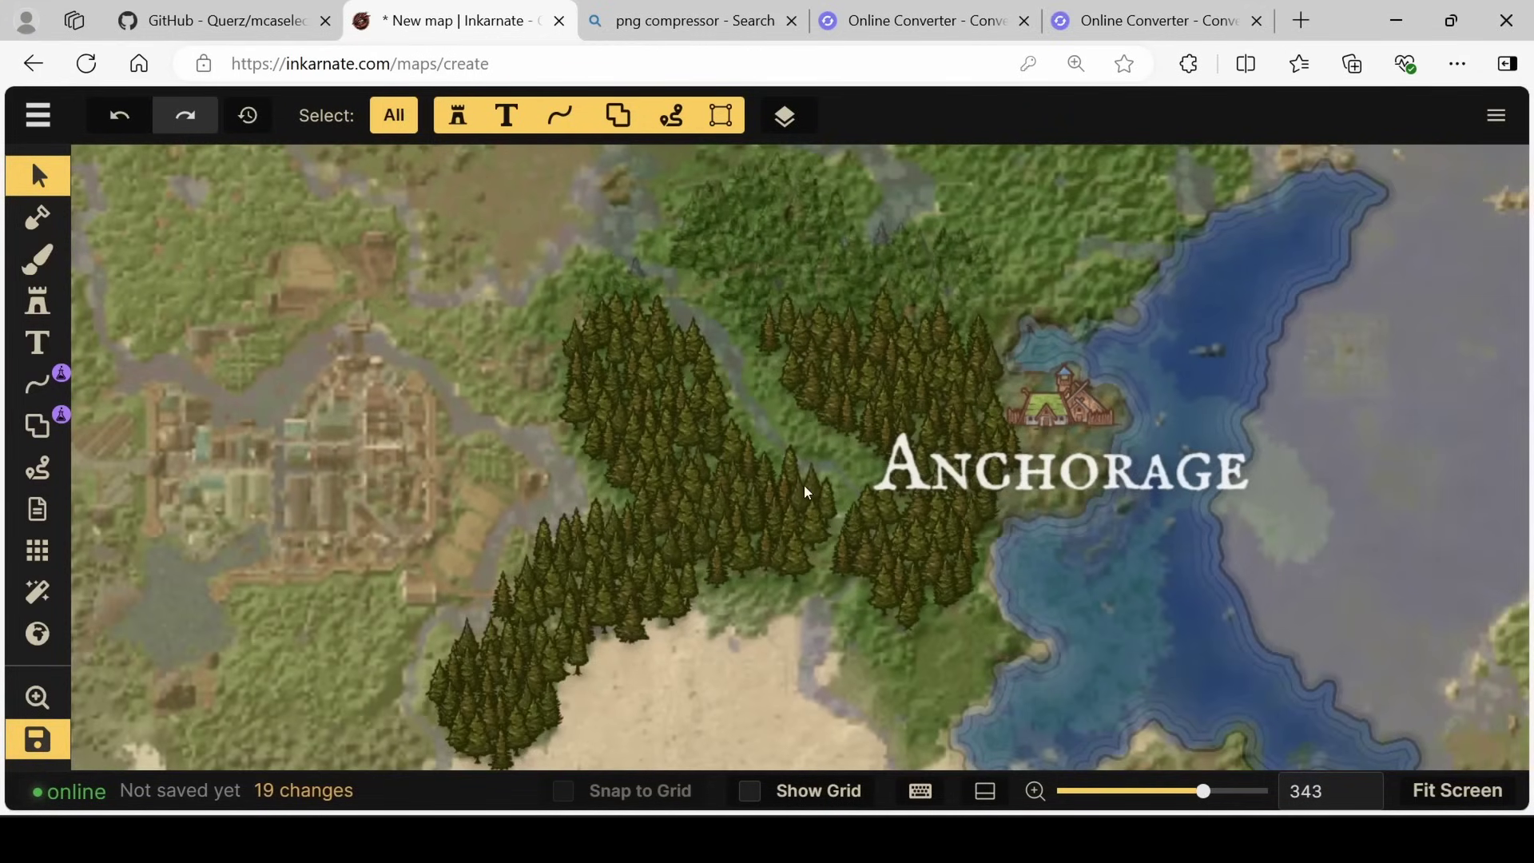
pyautogui.scroll(2, 958, 532)
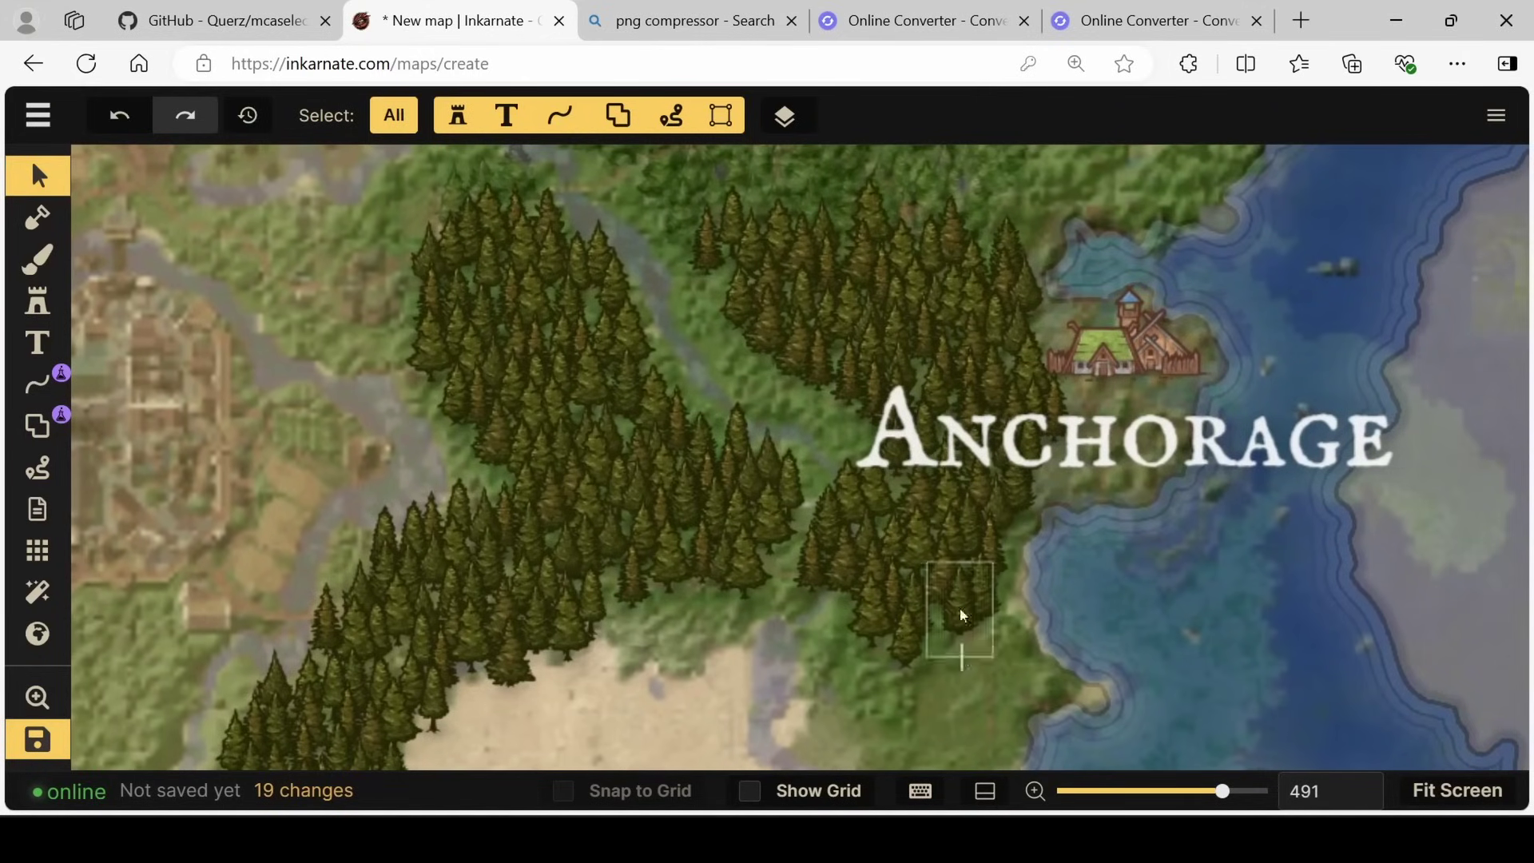
pyautogui.scroll(2, 960, 607)
pyautogui.moveTo(1042, 532); pyautogui.dragTo(1091, 310)
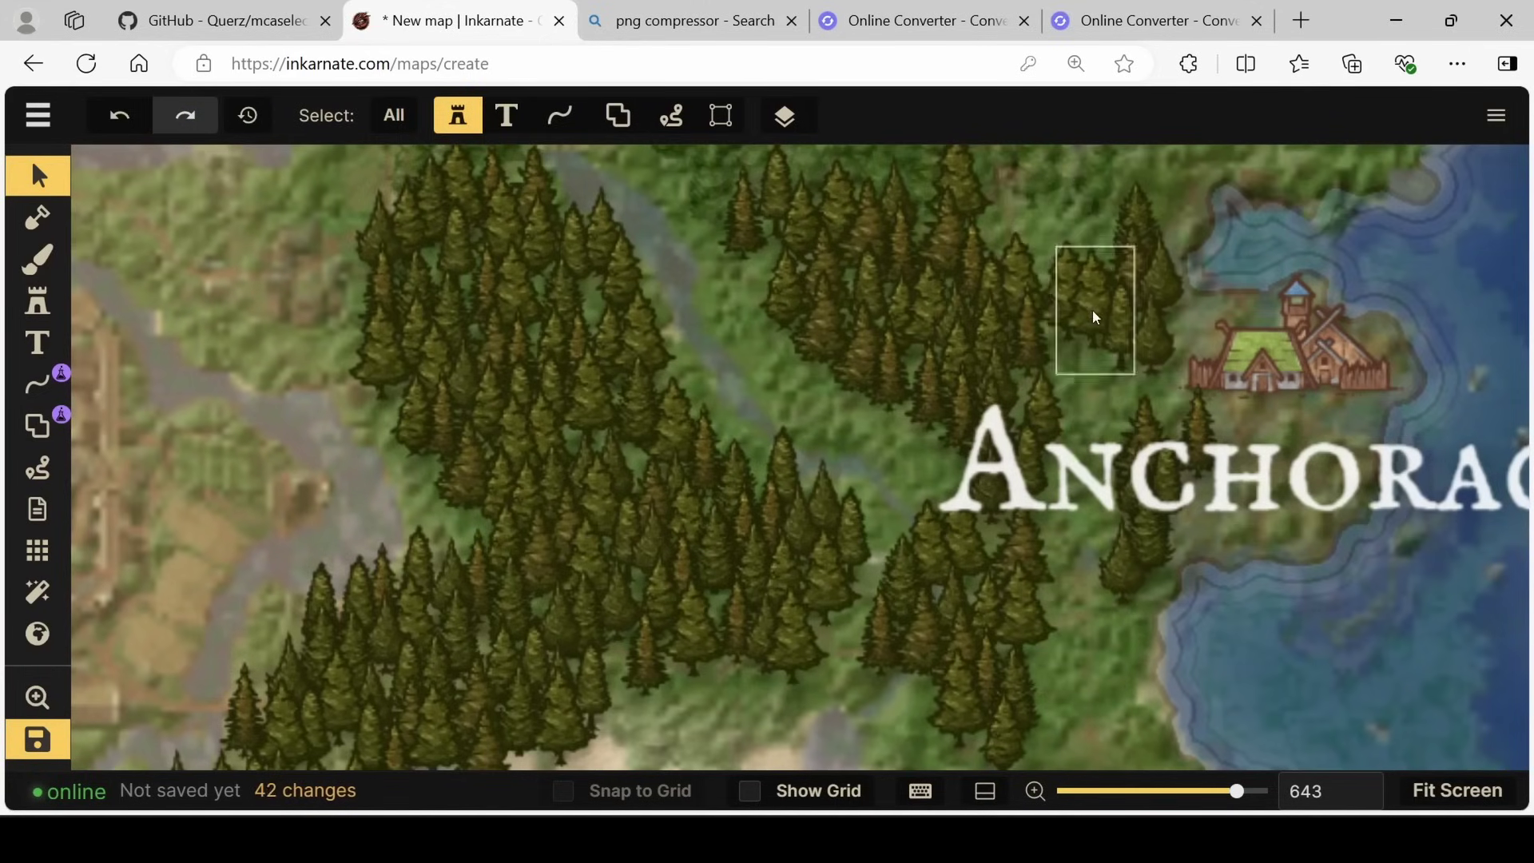
pyautogui.scroll(-2, 1016, 327)
pyautogui.moveTo(879, 641); pyautogui.dragTo(797, 630)
pyautogui.moveTo(1040, 678); pyautogui.dragTo(1163, 593)
pyautogui.scroll(-1, 1163, 593)
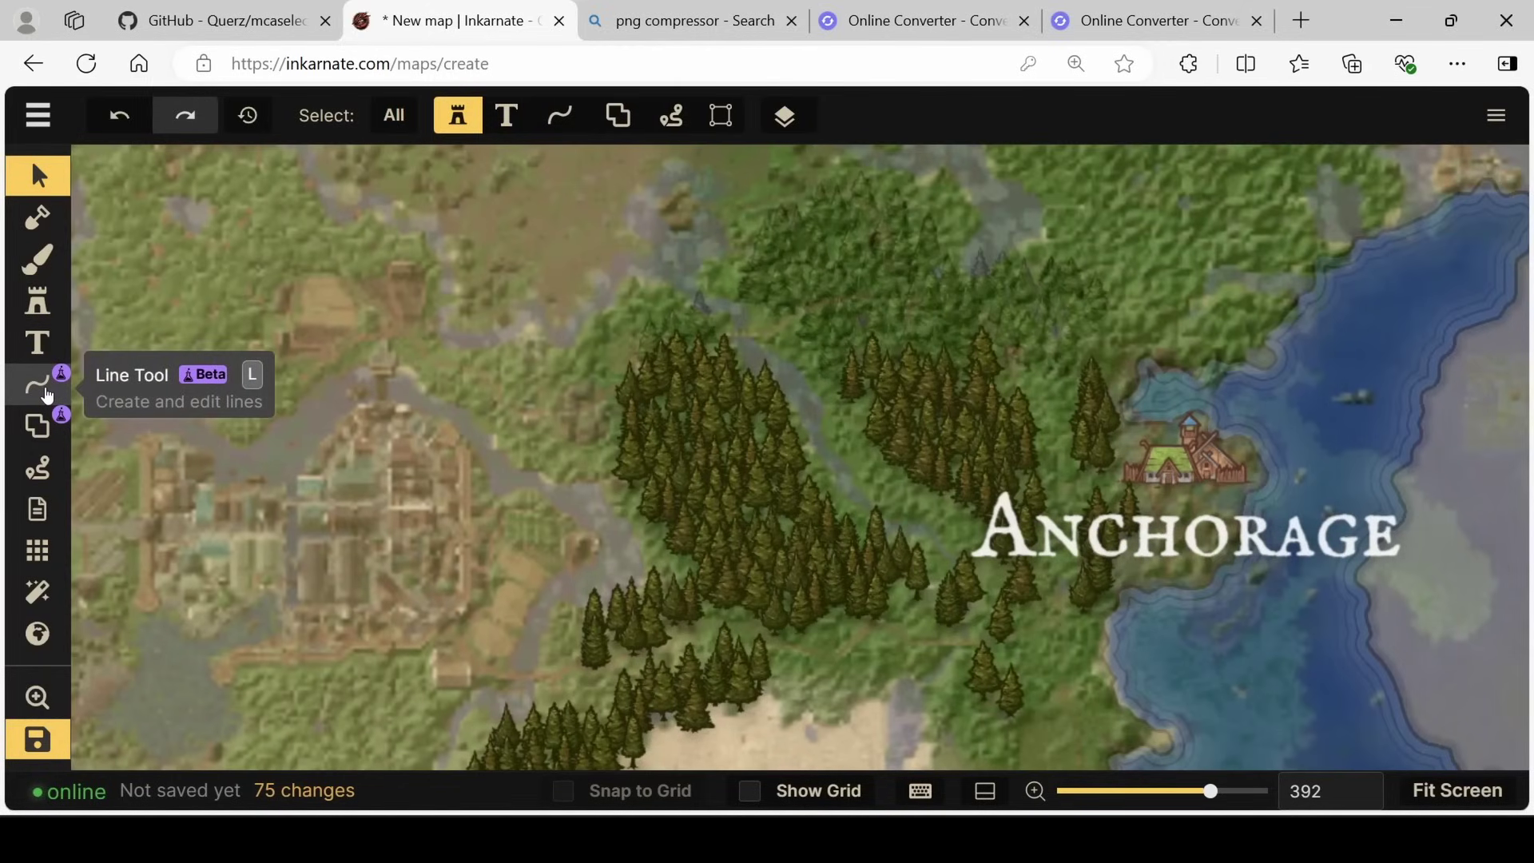
# Step: Select the Path Tool and set its shadow blur to 0
pyautogui.click(36, 472)
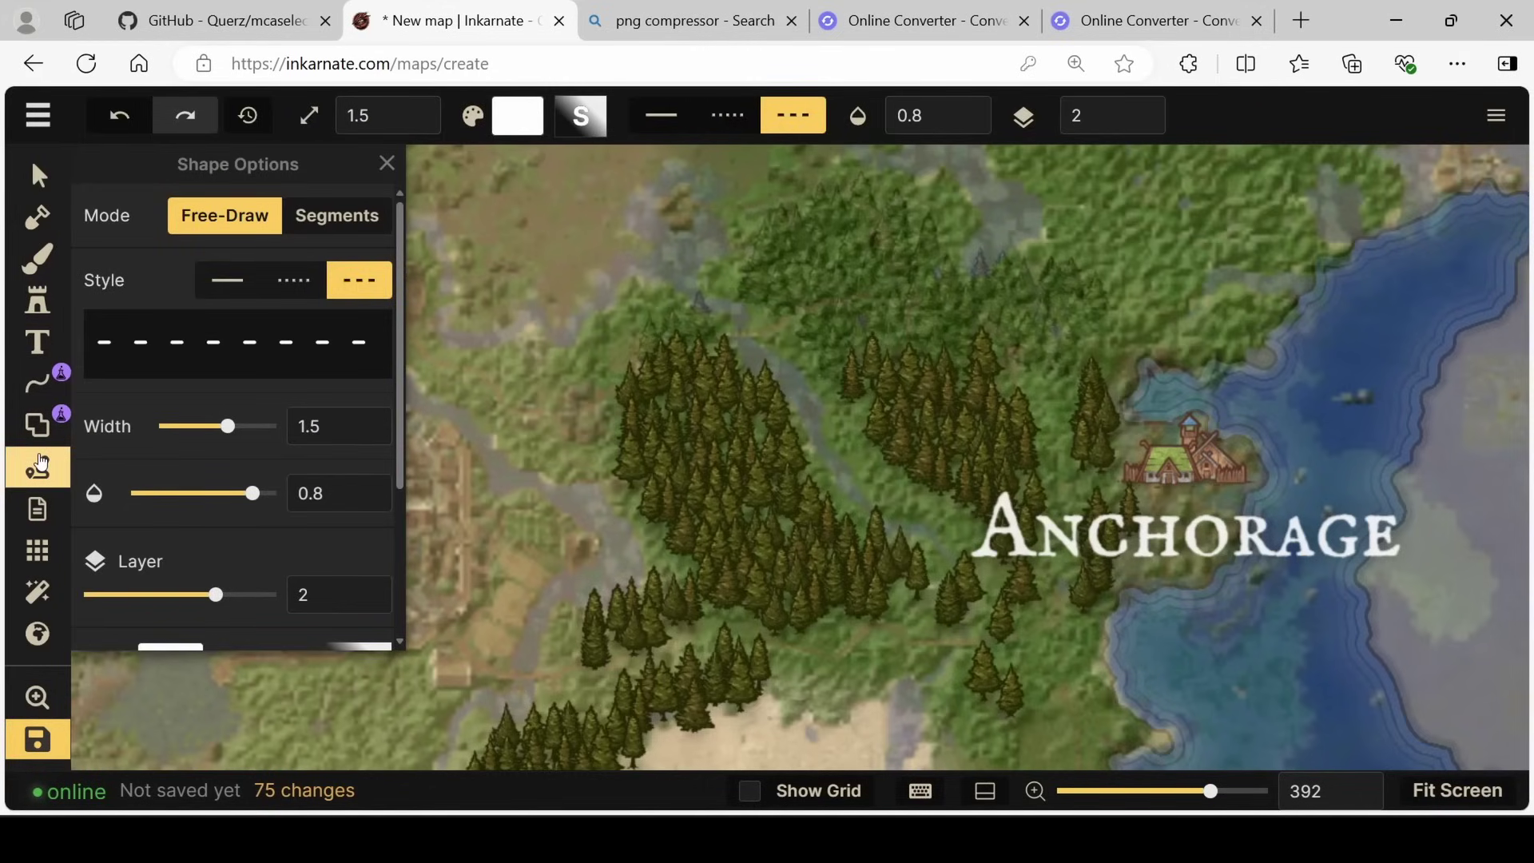
pyautogui.scroll(-2, 699, 452)
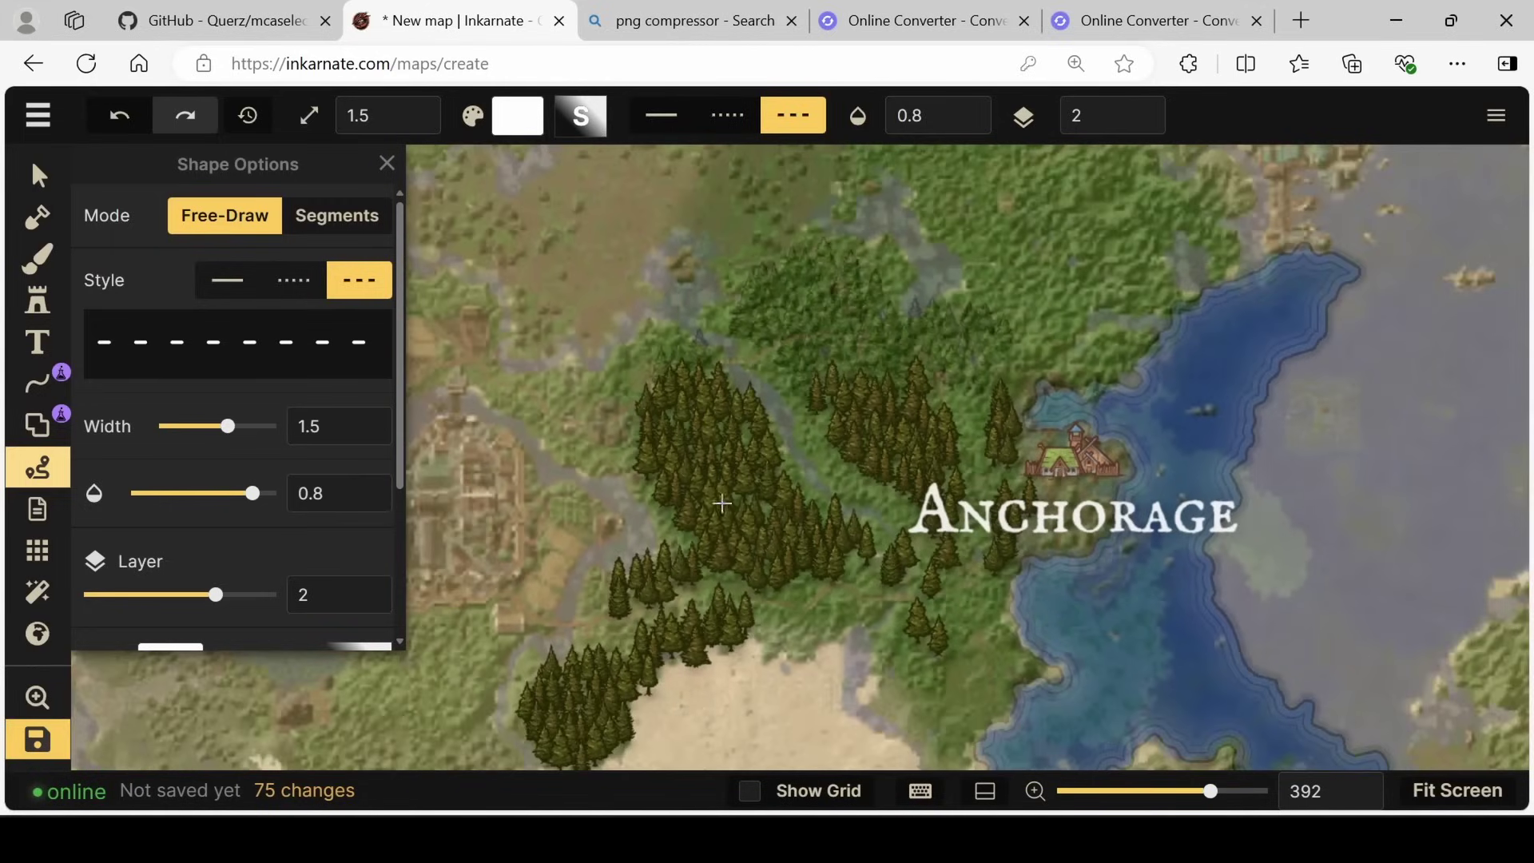
pyautogui.scroll(3, 837, 544)
pyautogui.scroll(-3, 320, 534)
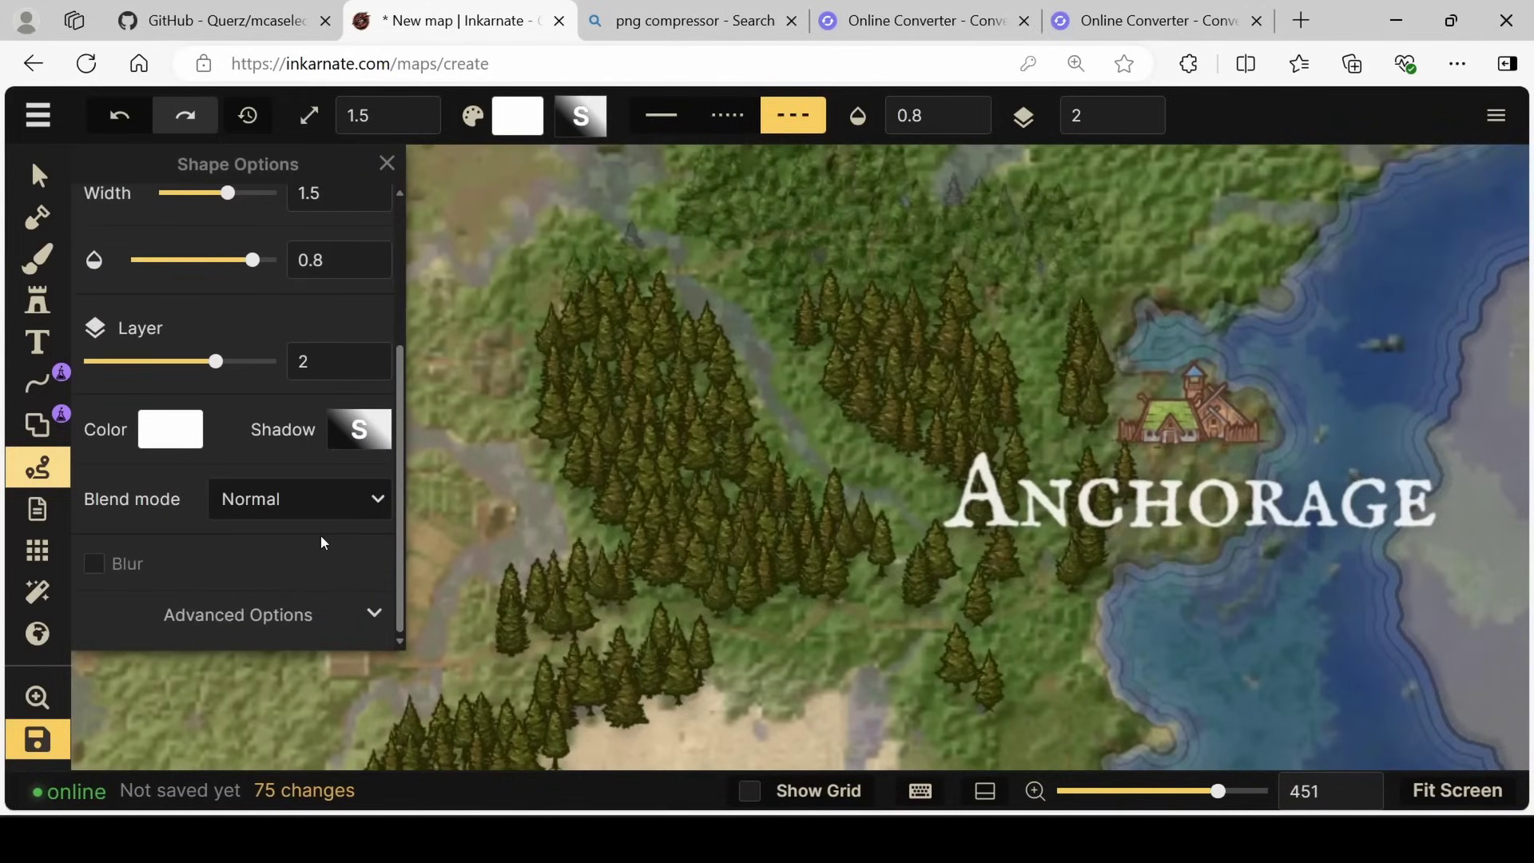
pyautogui.click(345, 439)
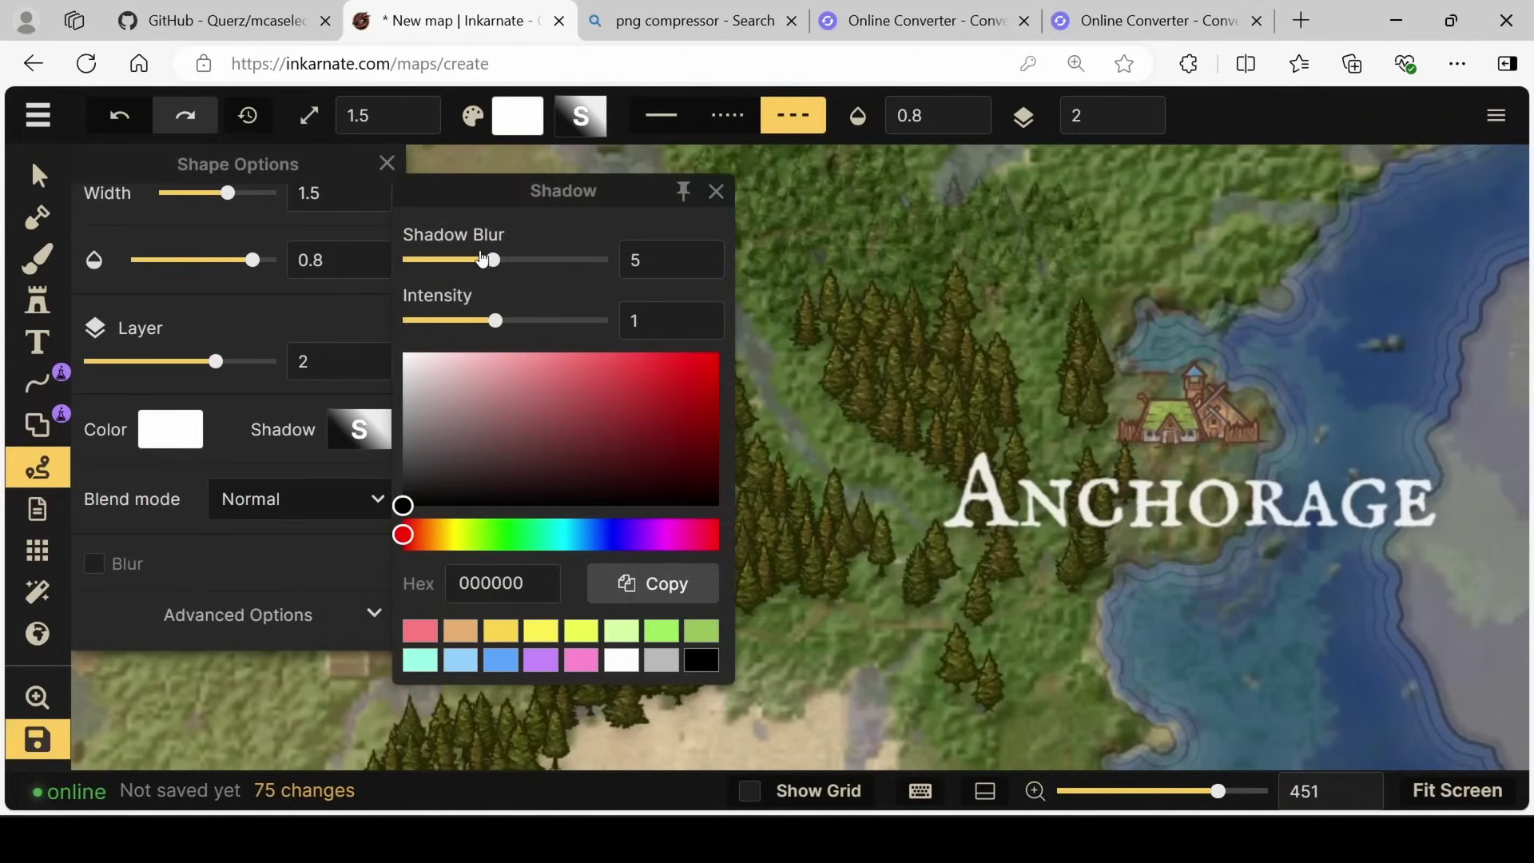
pyautogui.moveTo(483, 258); pyautogui.dragTo(376, 256)
pyautogui.click(715, 191)
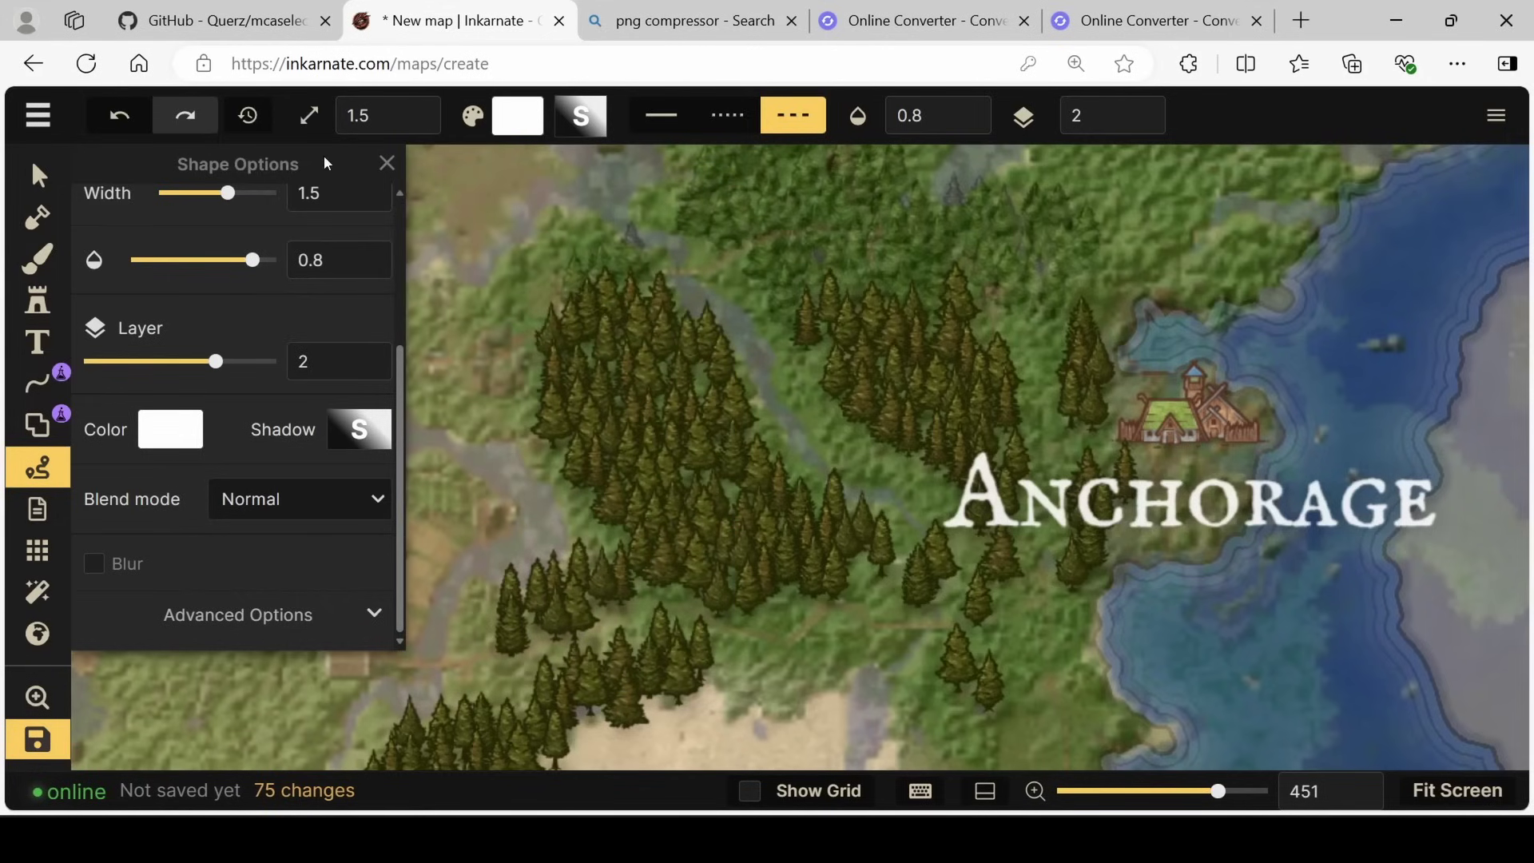
pyautogui.click(385, 164)
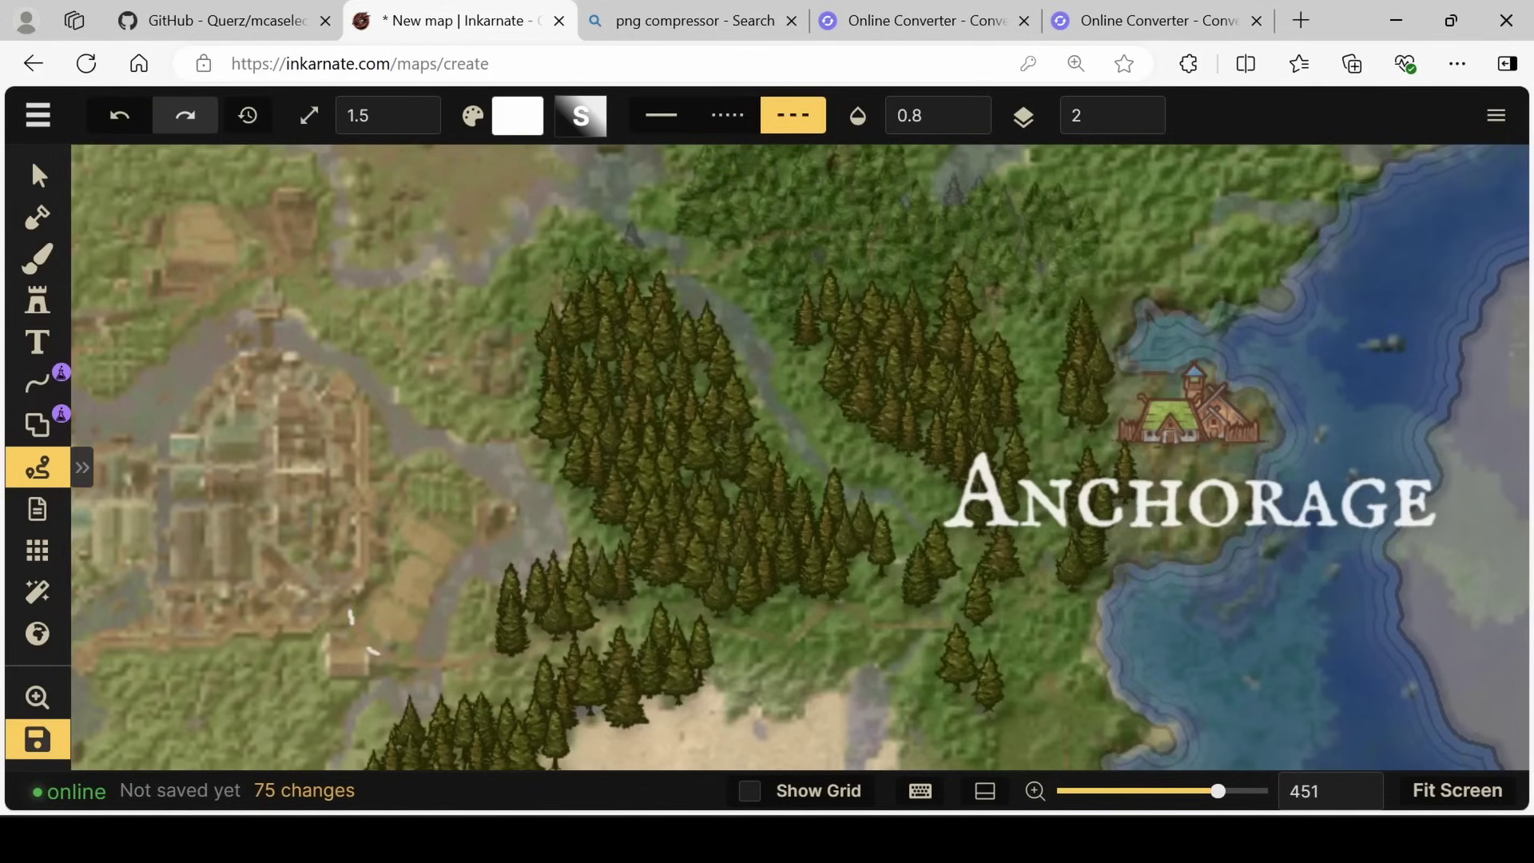
# Step: Draw white dashed paths looping around the forest's southern edge and up to the Anchorage village
pyautogui.moveTo(467, 665)
pyautogui.mouseDown()
pyautogui.moveTo(693, 608)
pyautogui.moveTo(790, 628)
pyautogui.moveTo(836, 609)
pyautogui.moveTo(934, 627)
pyautogui.moveTo(1022, 609)
pyautogui.mouseUp()
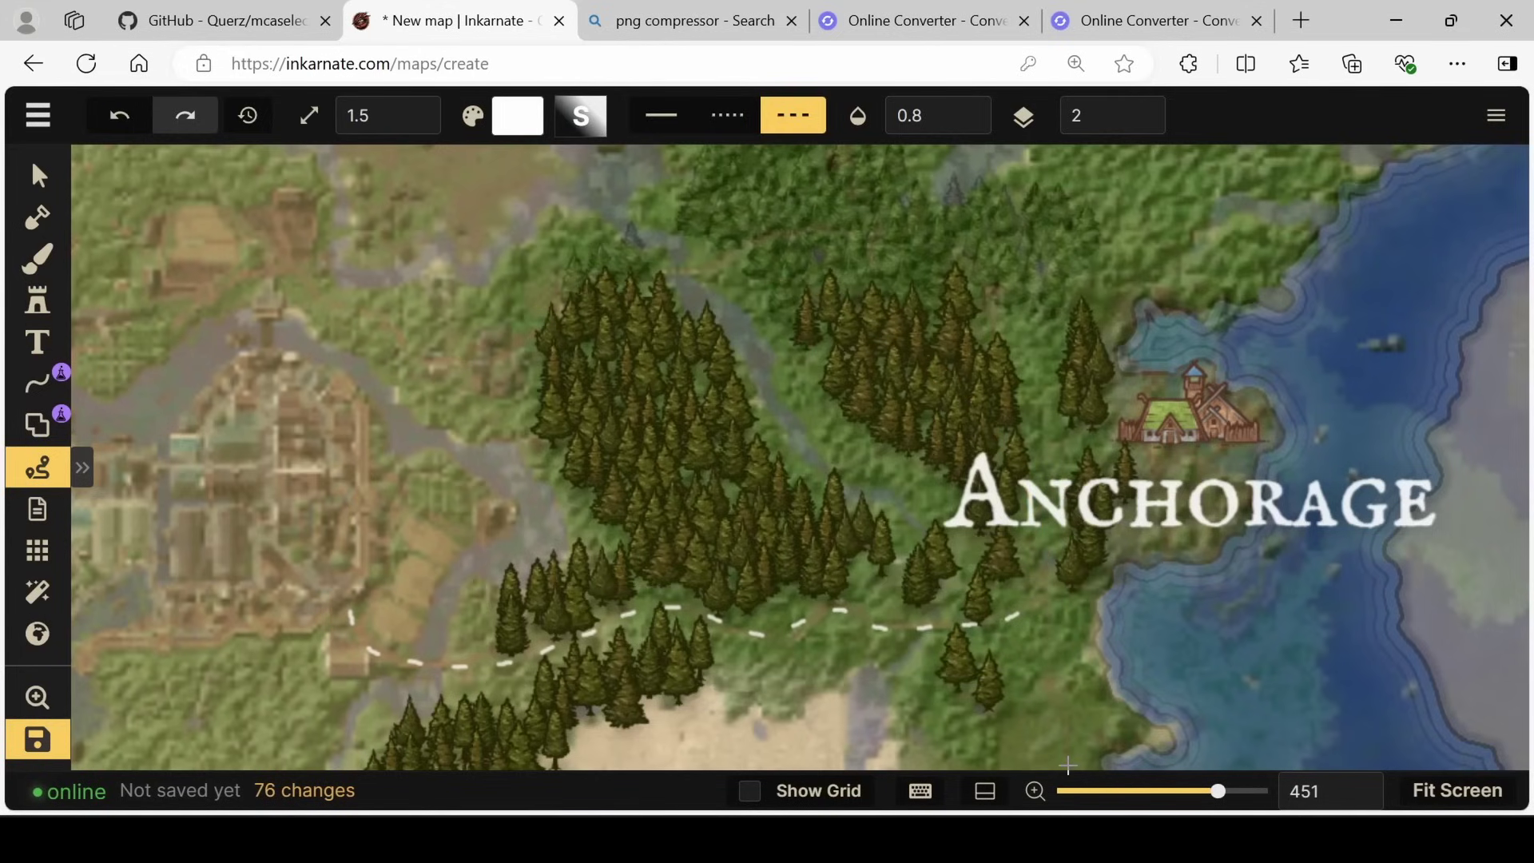
pyautogui.moveTo(1067, 766)
pyautogui.mouseDown()
pyautogui.moveTo(1038, 559)
pyautogui.moveTo(1047, 408)
pyautogui.moveTo(969, 272)
pyautogui.moveTo(871, 227)
pyautogui.moveTo(641, 269)
pyautogui.moveTo(511, 344)
pyautogui.mouseUp()
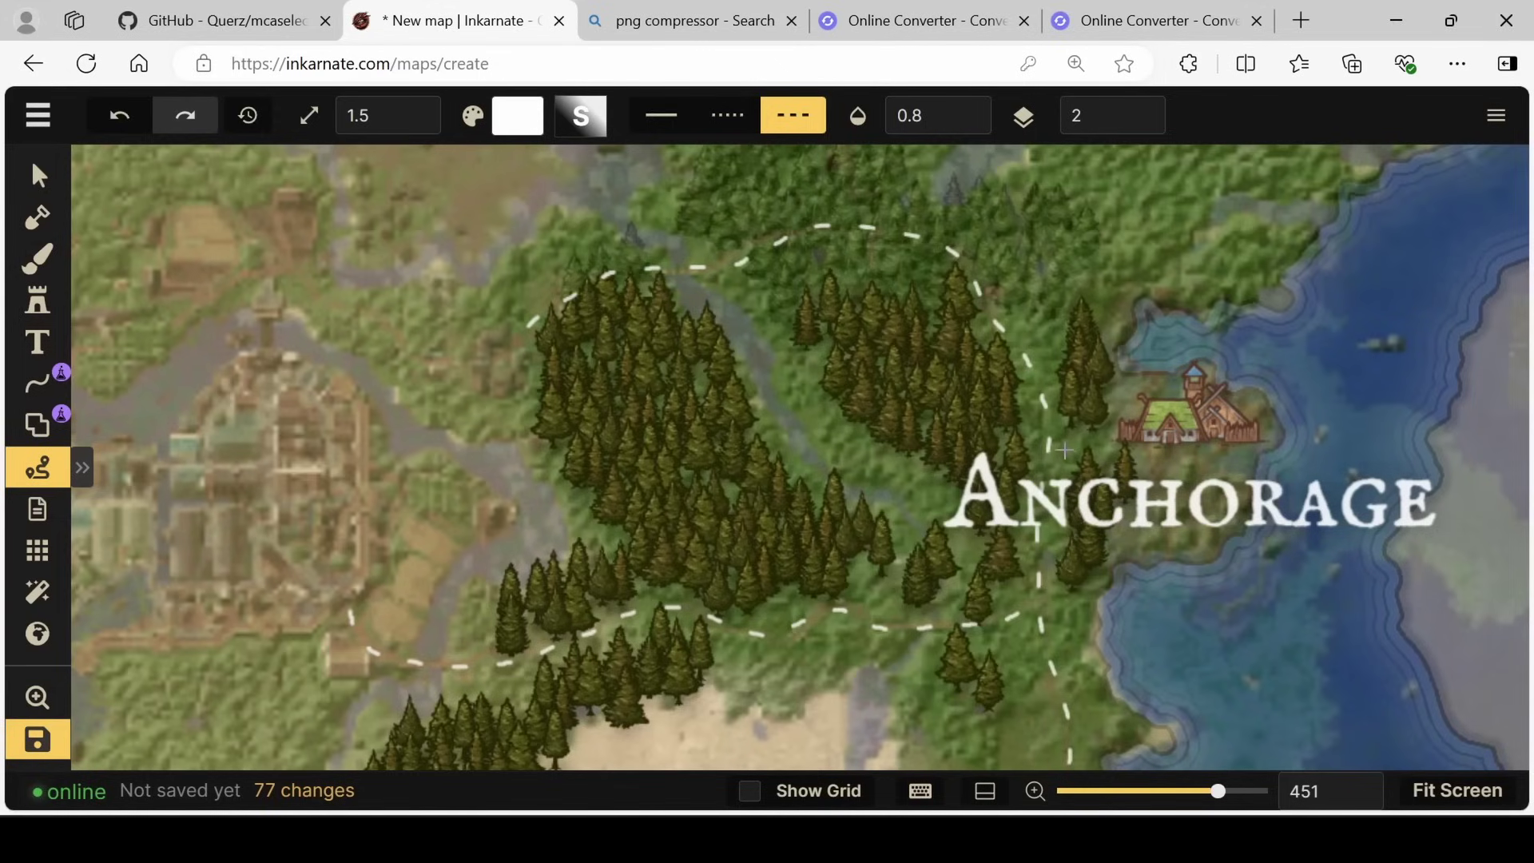
pyautogui.moveTo(1049, 439); pyautogui.dragTo(1190, 448)
pyautogui.scroll(-10, 774, 488)
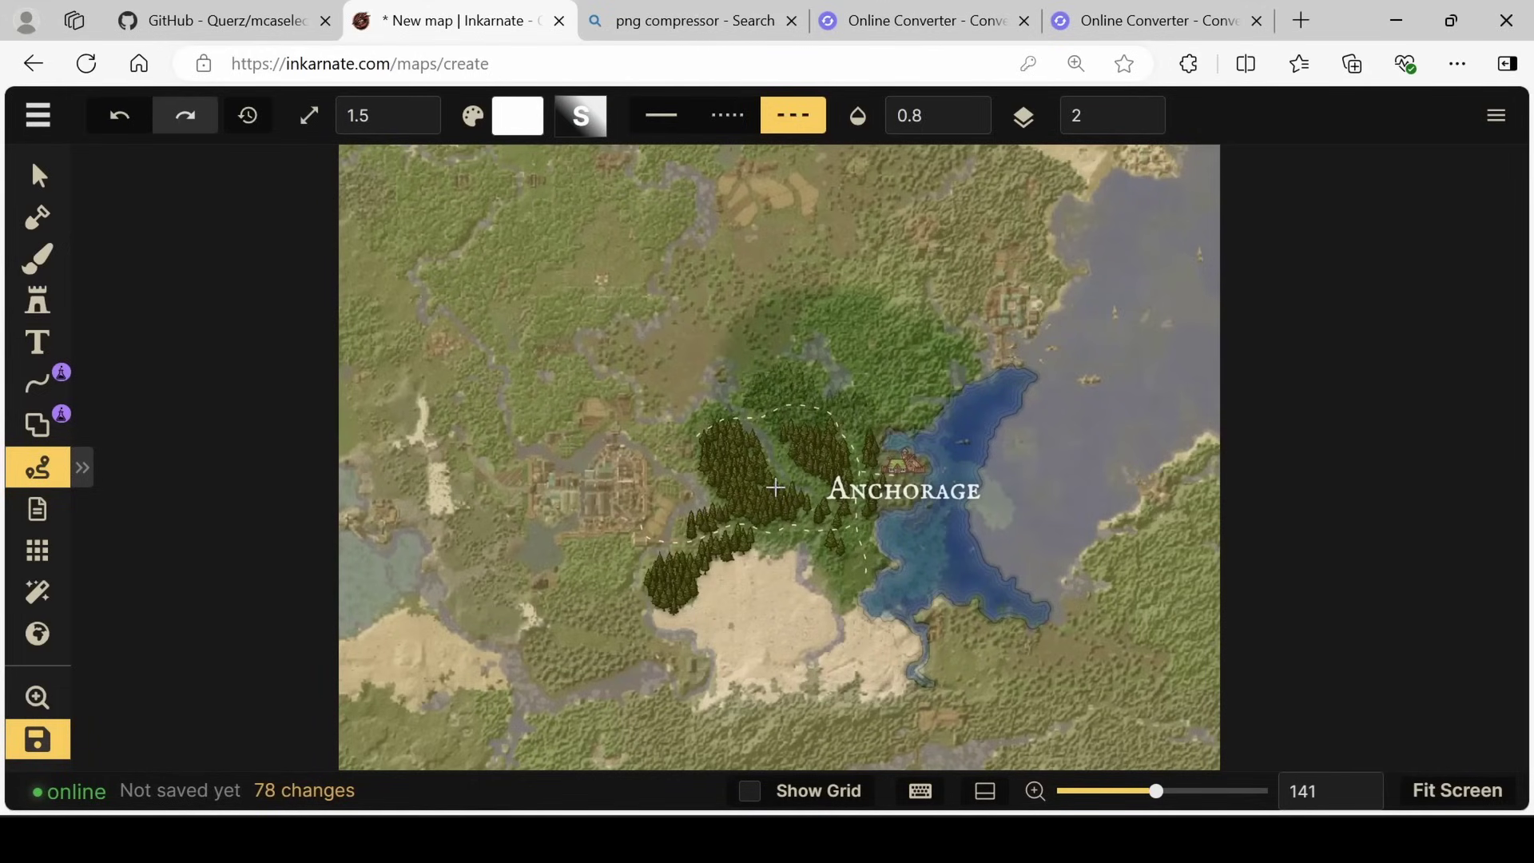
# Step: Find the bronze compass stamp by searching 'compass' and place it in the map's bottom-left corner
pyautogui.scroll(-2, 751, 471)
pyautogui.scroll(1, 745, 537)
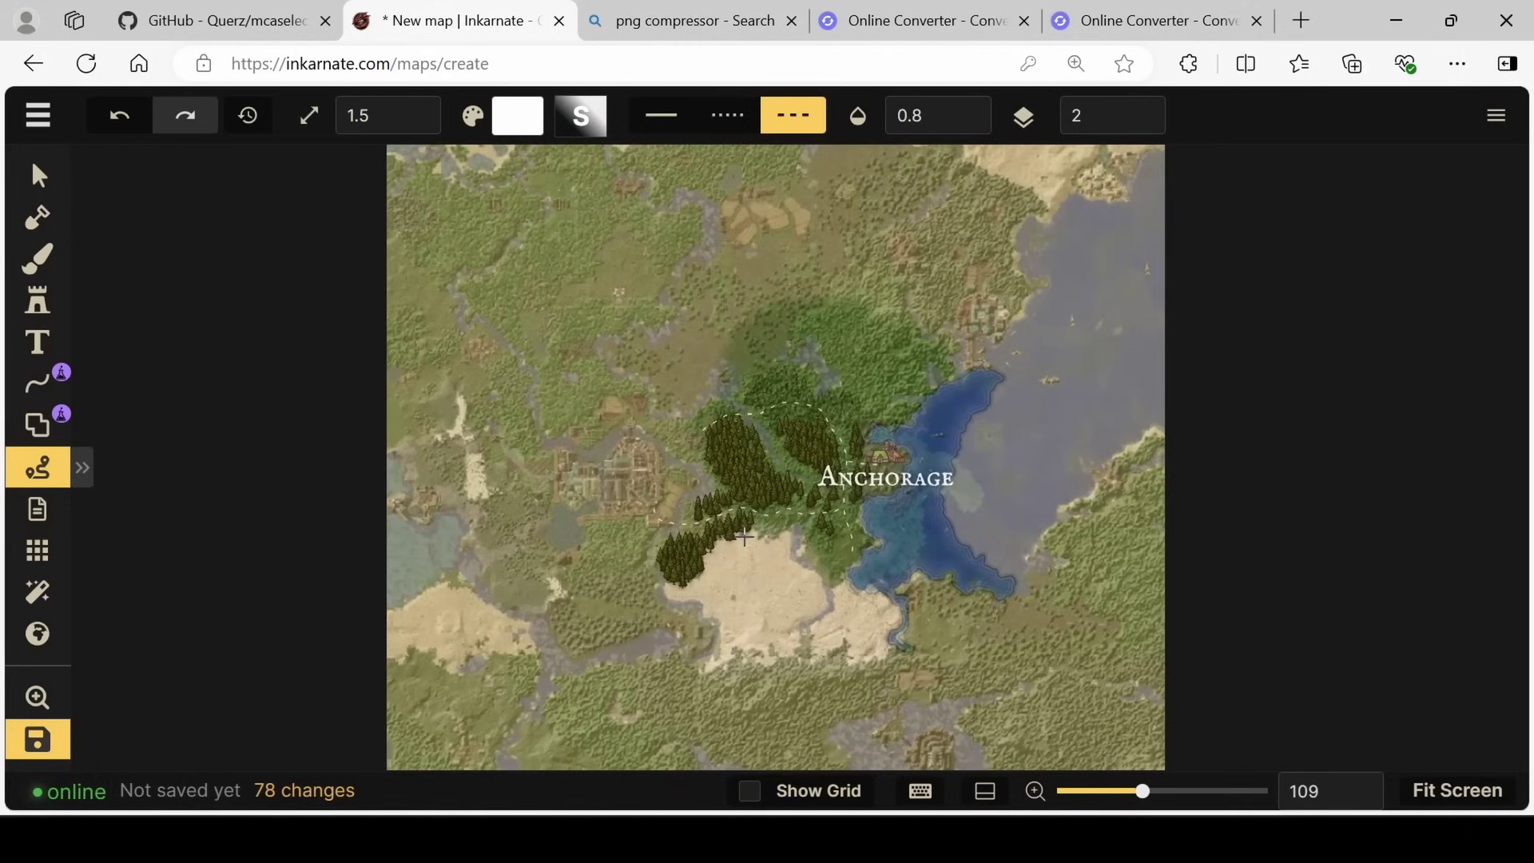
pyautogui.click(38, 301)
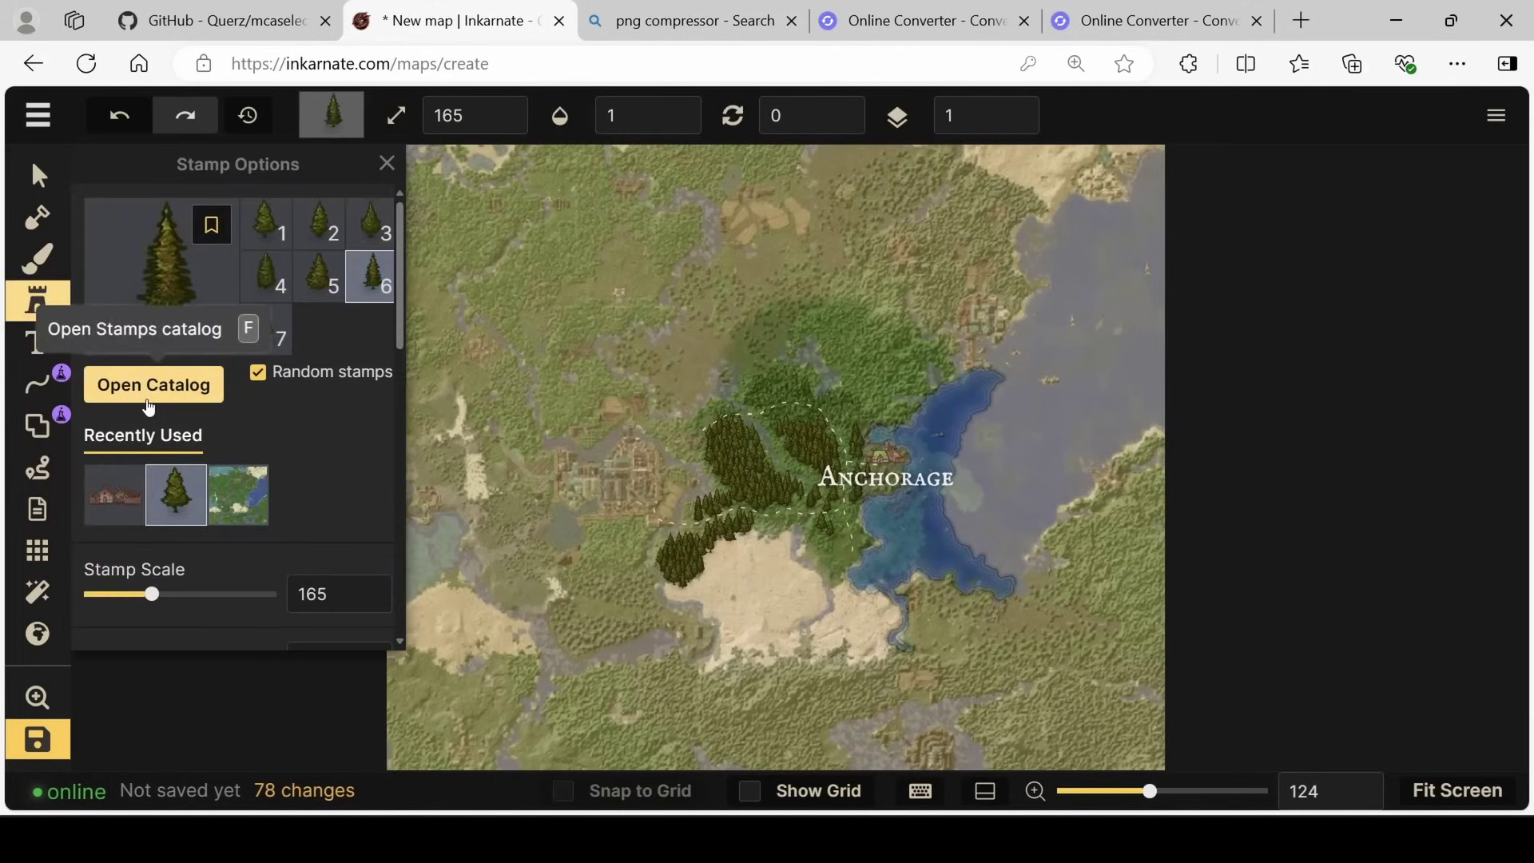
pyautogui.click(149, 407)
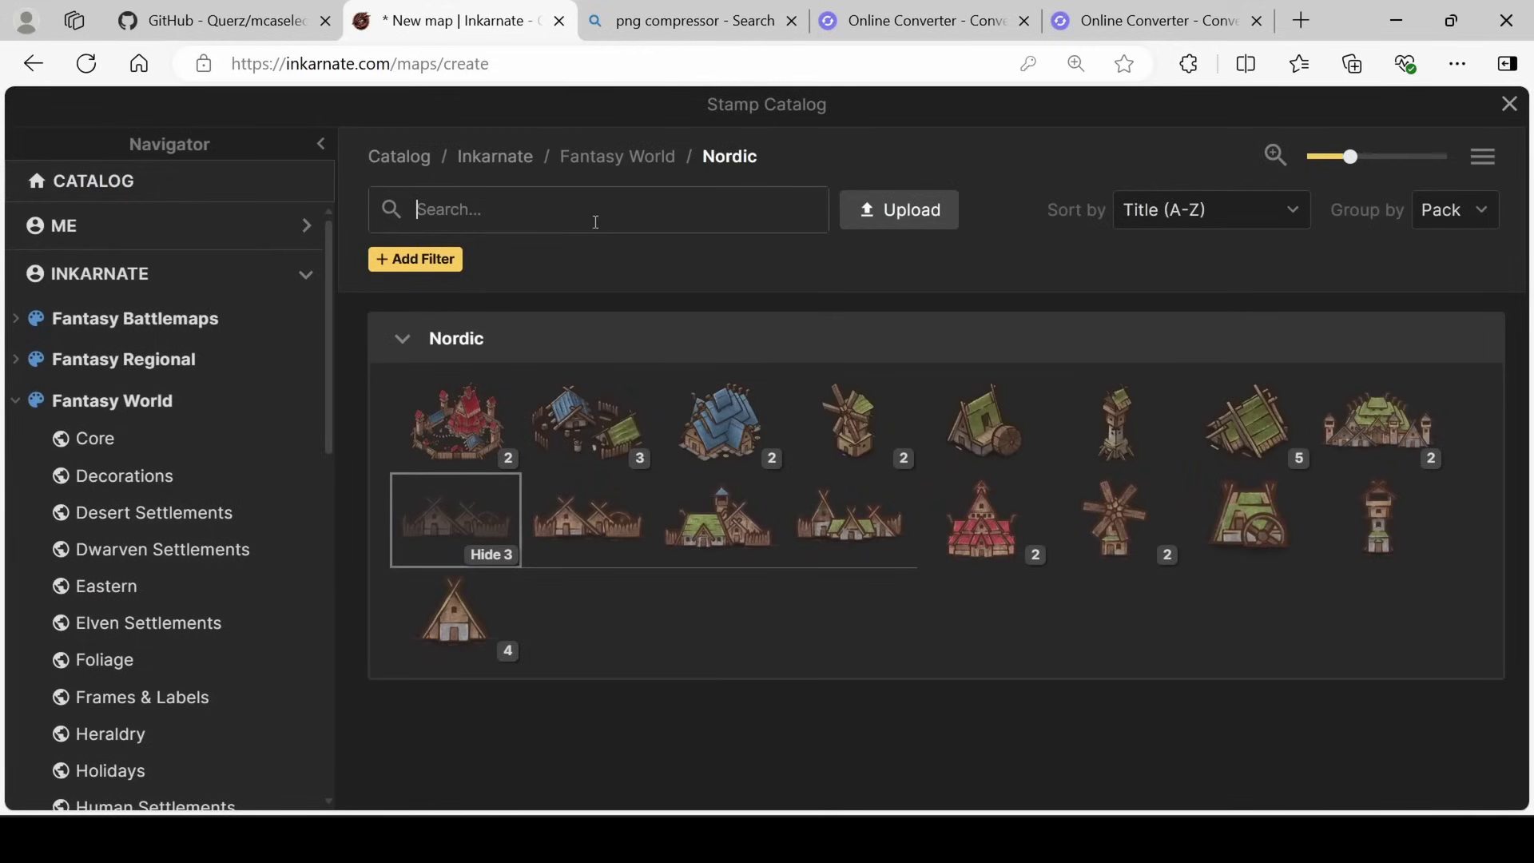
pyautogui.write('compass')
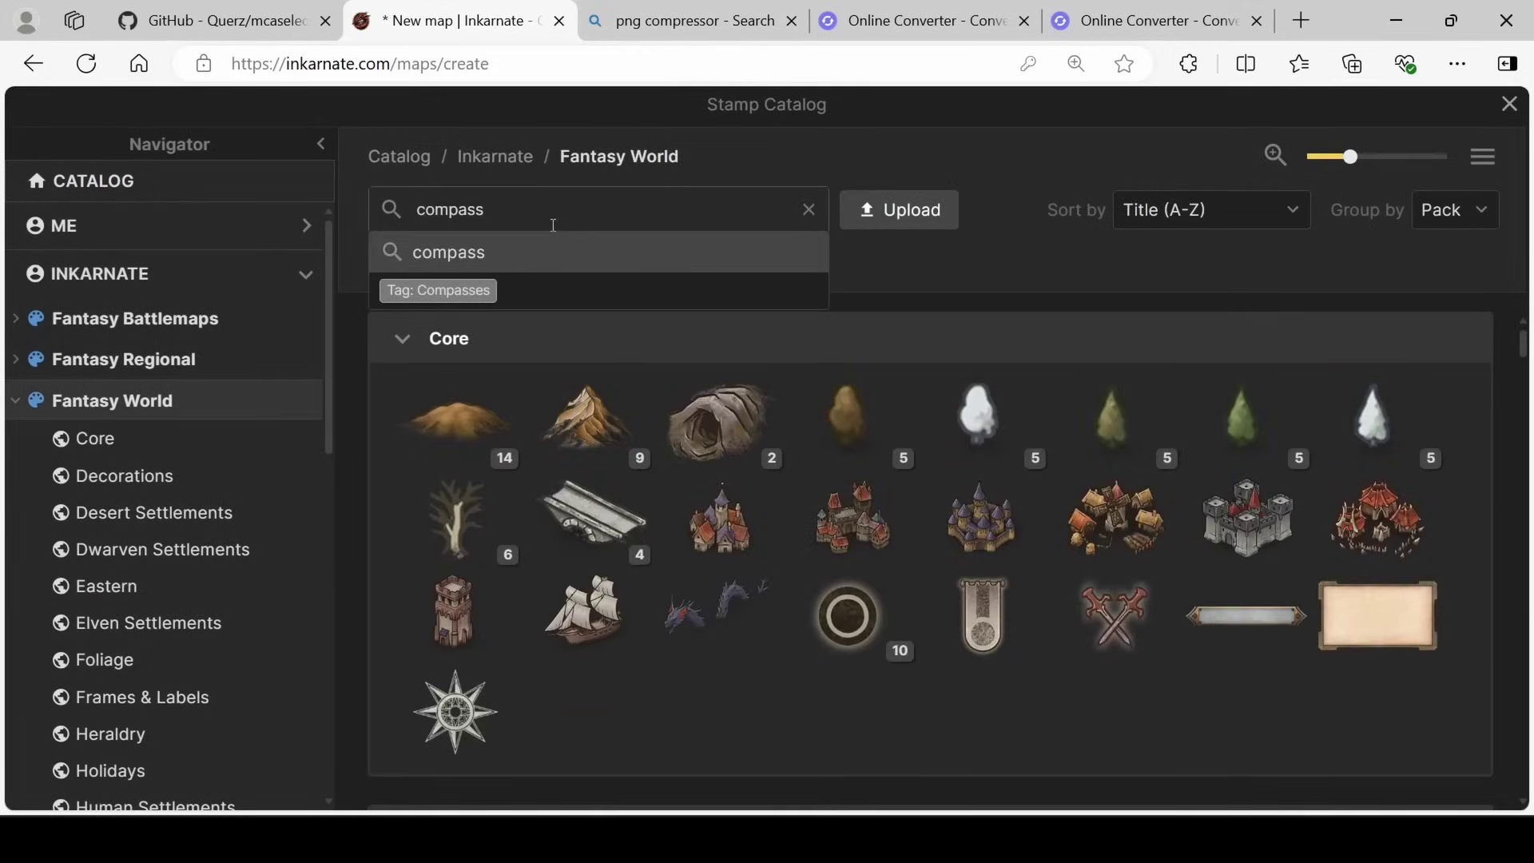
pyautogui.press('Return')
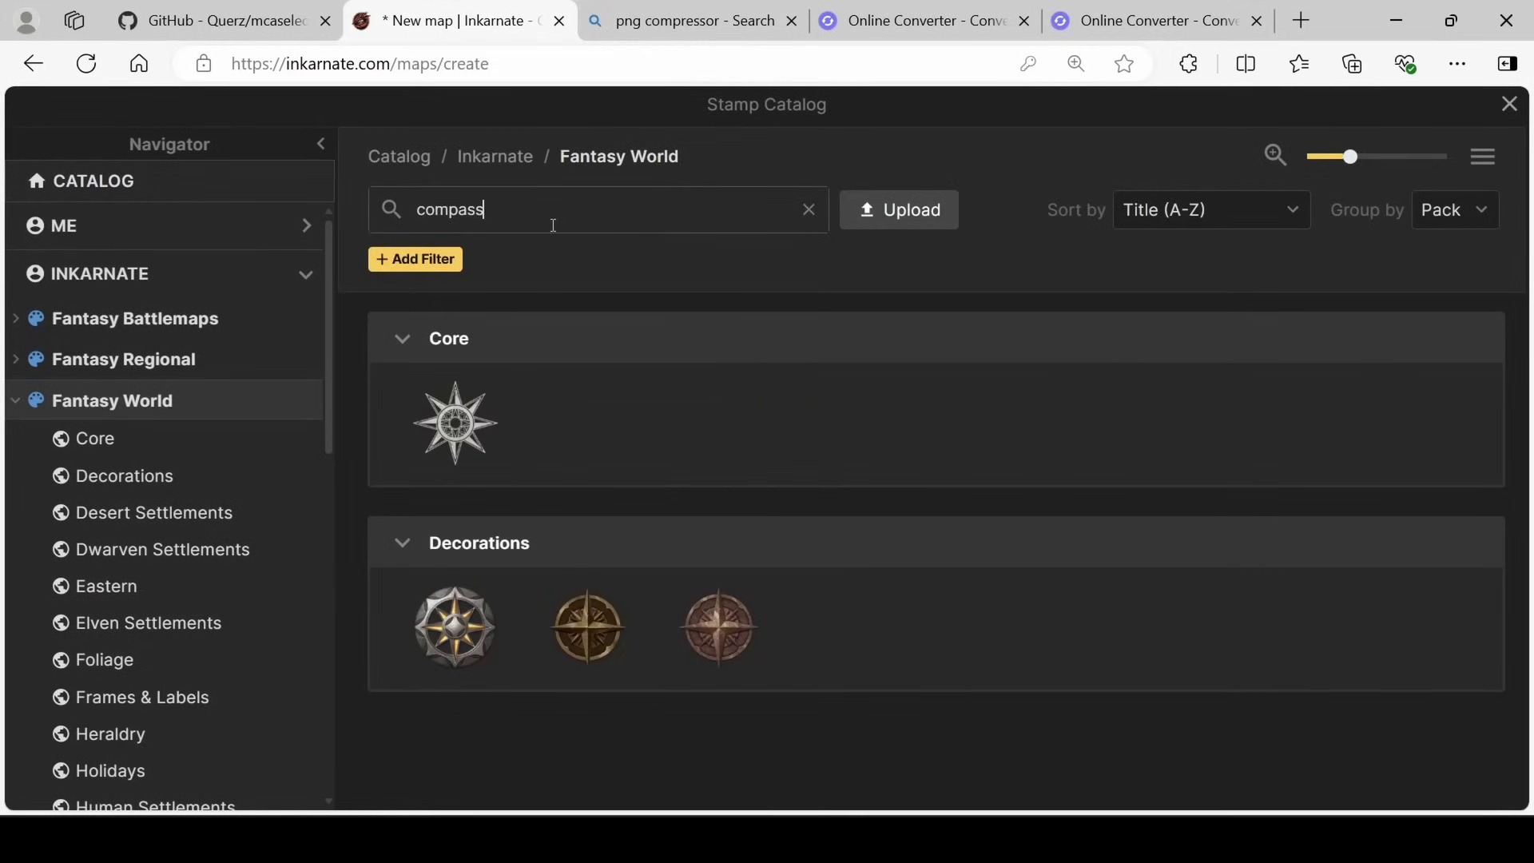
pyautogui.click(601, 644)
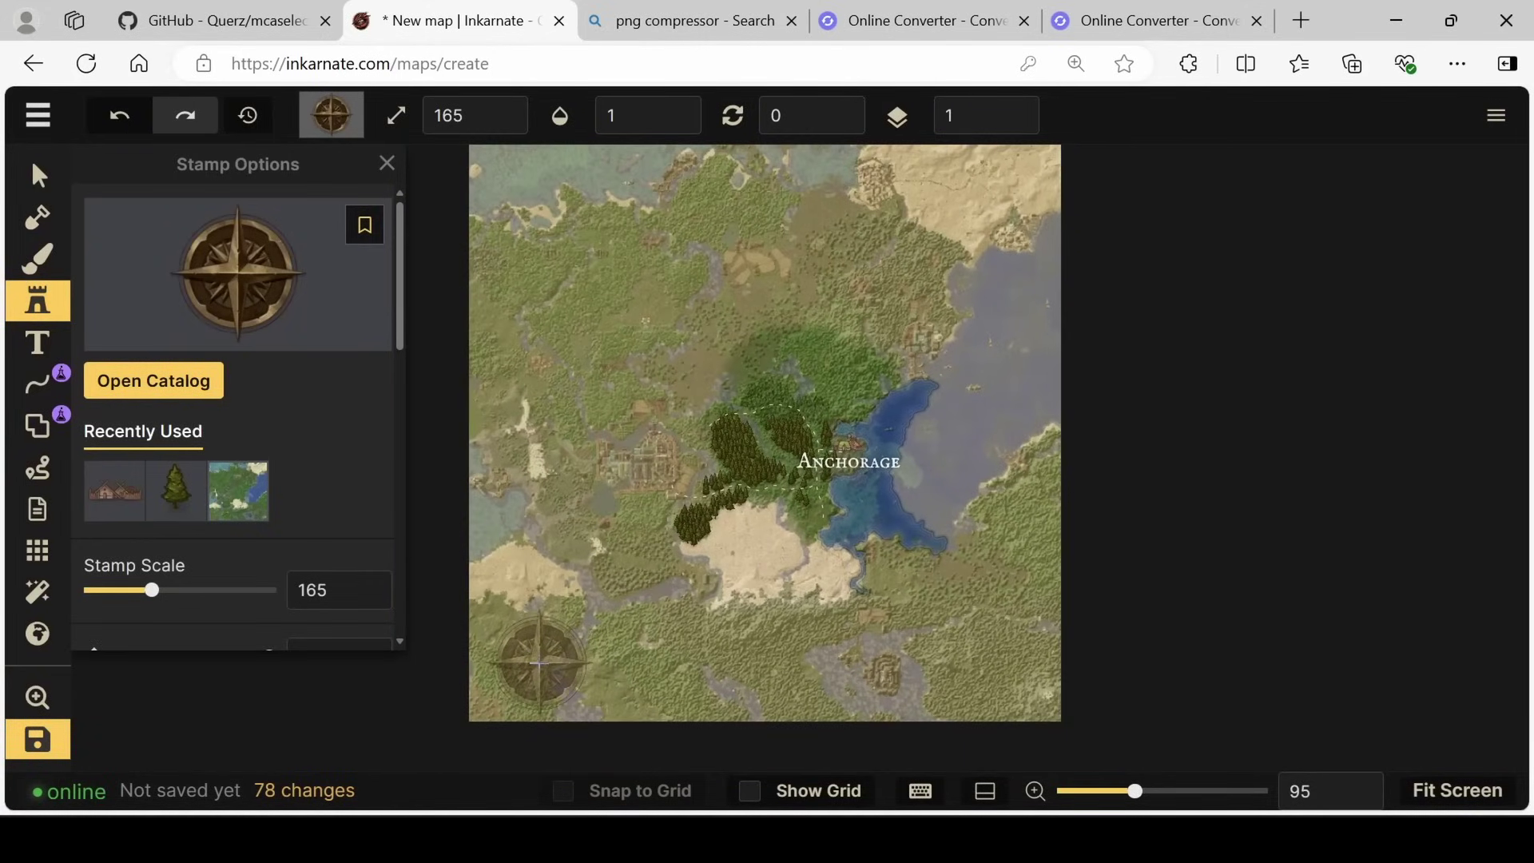
pyautogui.click(539, 663)
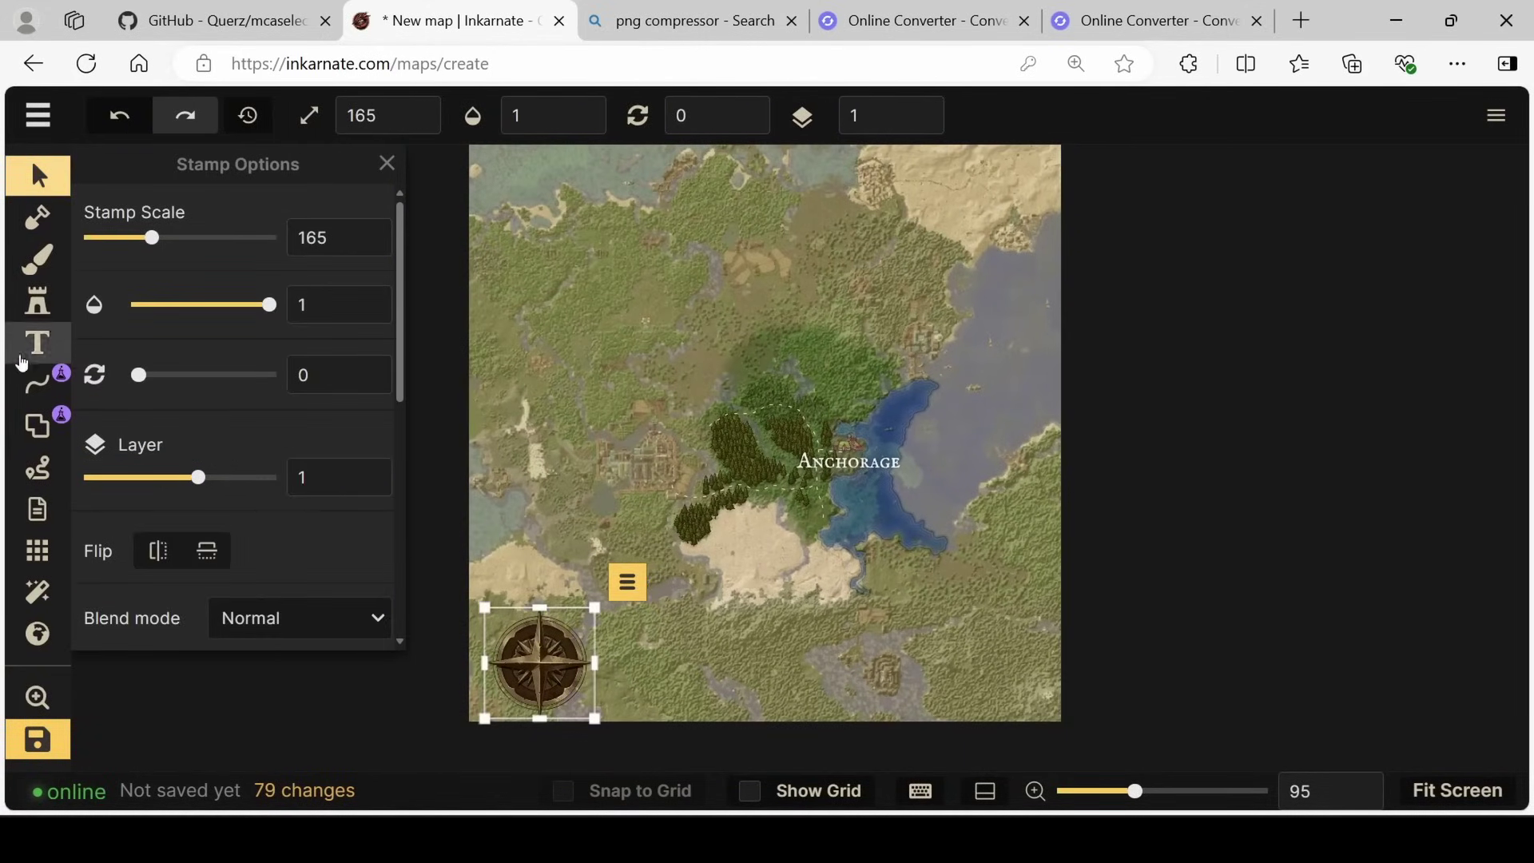
pyautogui.click(38, 358)
# Step: Create a 'Tretogor Province' text label at size 62 and drag it into position
pyautogui.press('Escape')
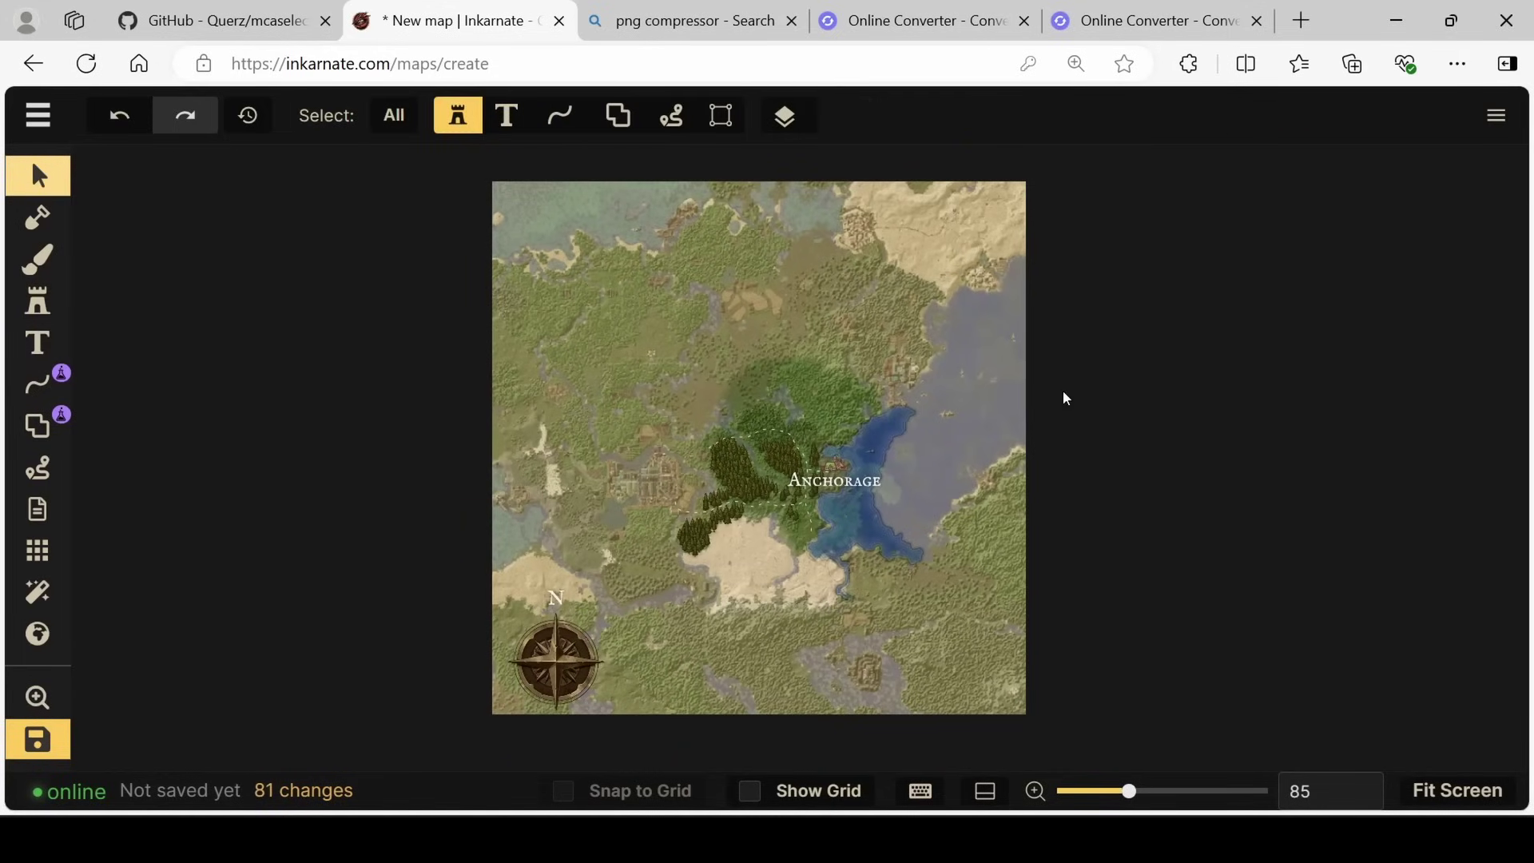
pyautogui.click(38, 344)
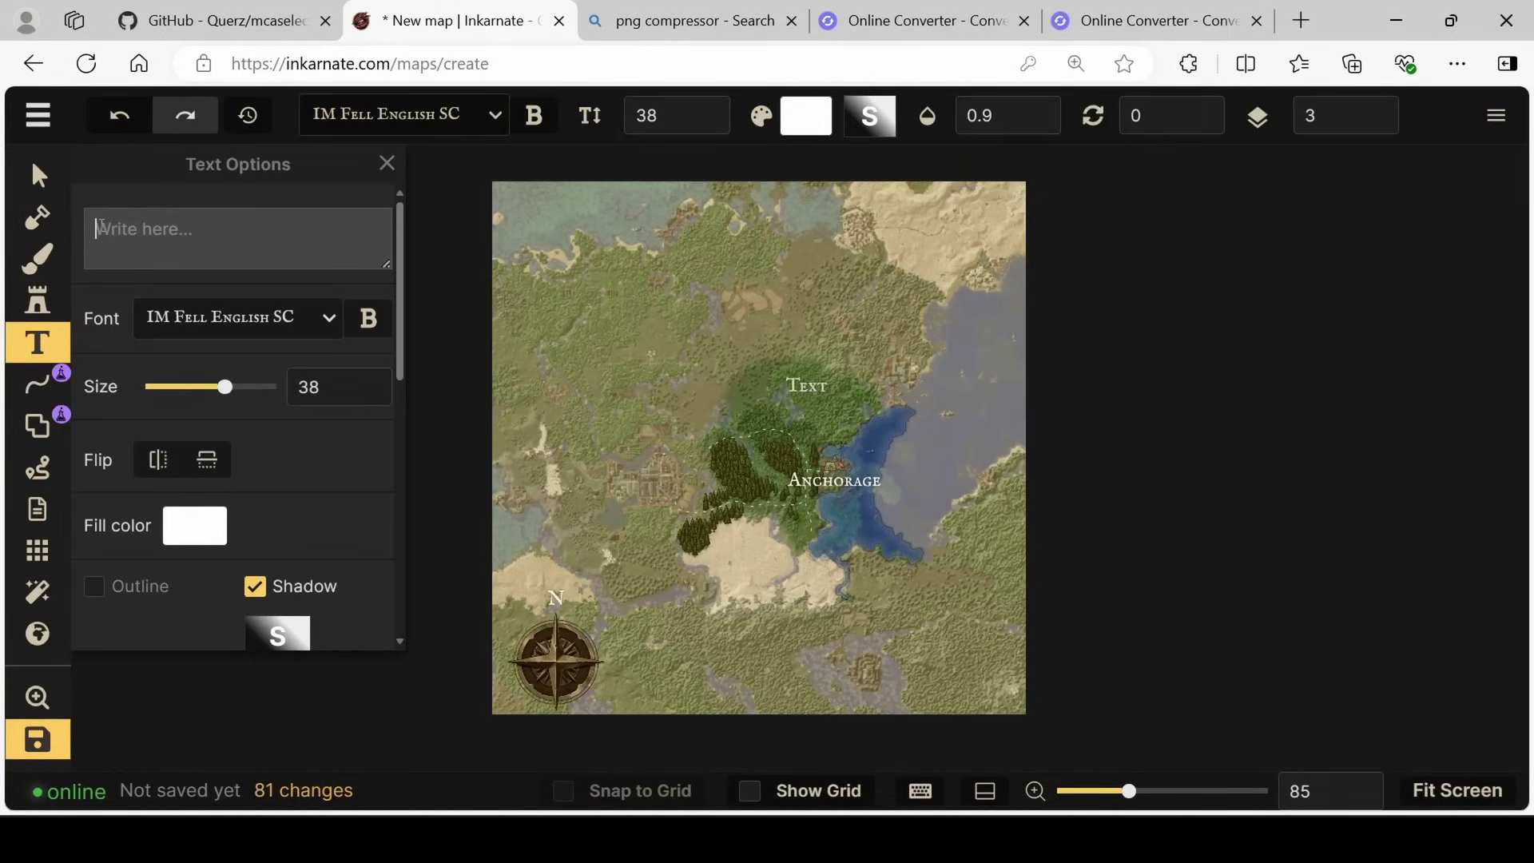
pyautogui.write('Tretogor Province')
pyautogui.moveTo(224, 386); pyautogui.dragTo(244, 388)
pyautogui.scroll(-5, 322, 461)
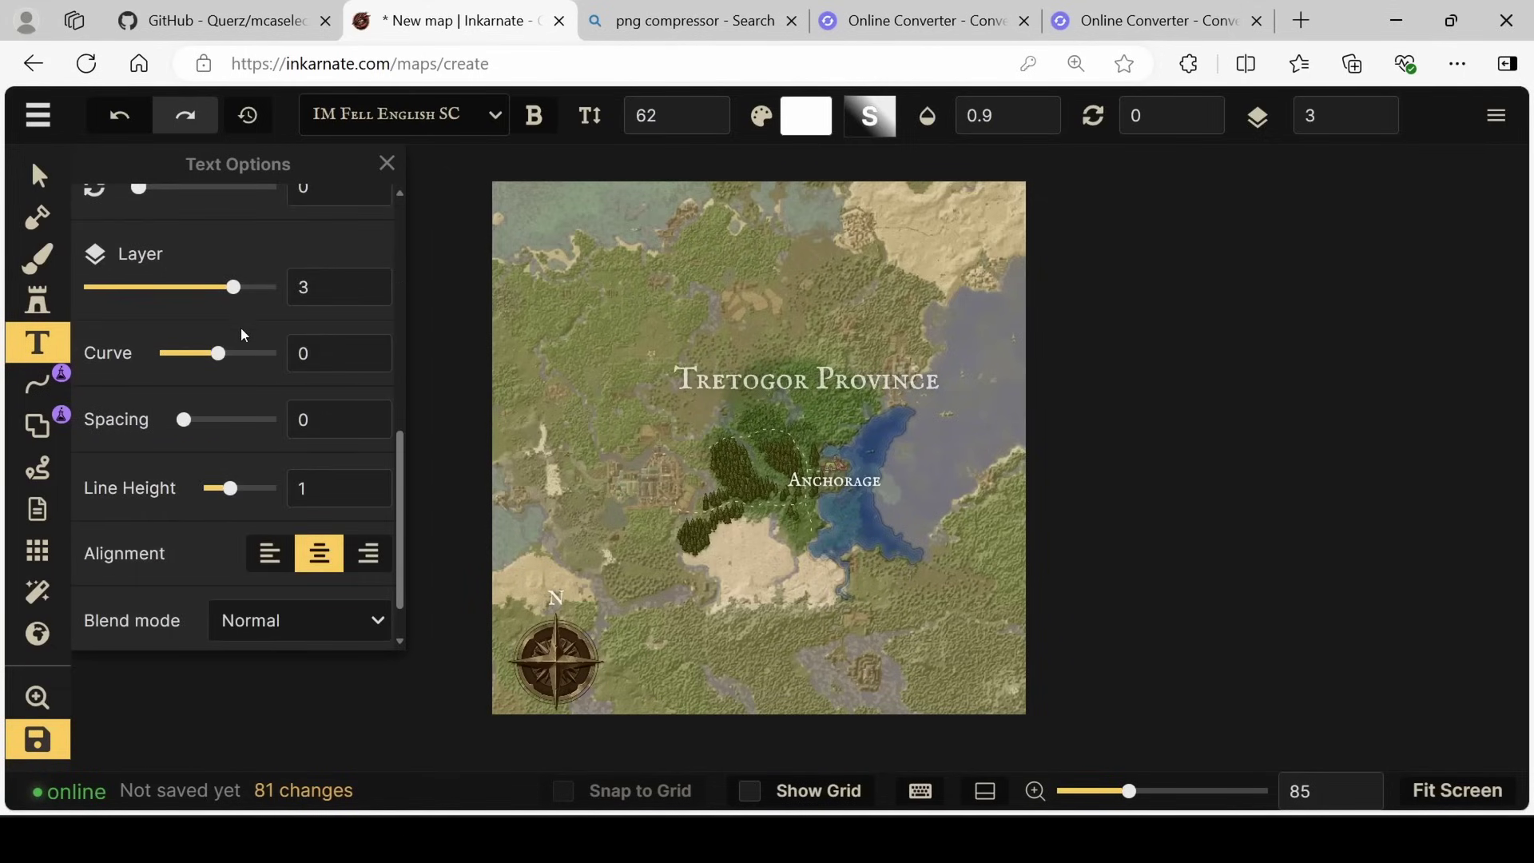
pyautogui.moveTo(230, 489); pyautogui.dragTo(211, 488)
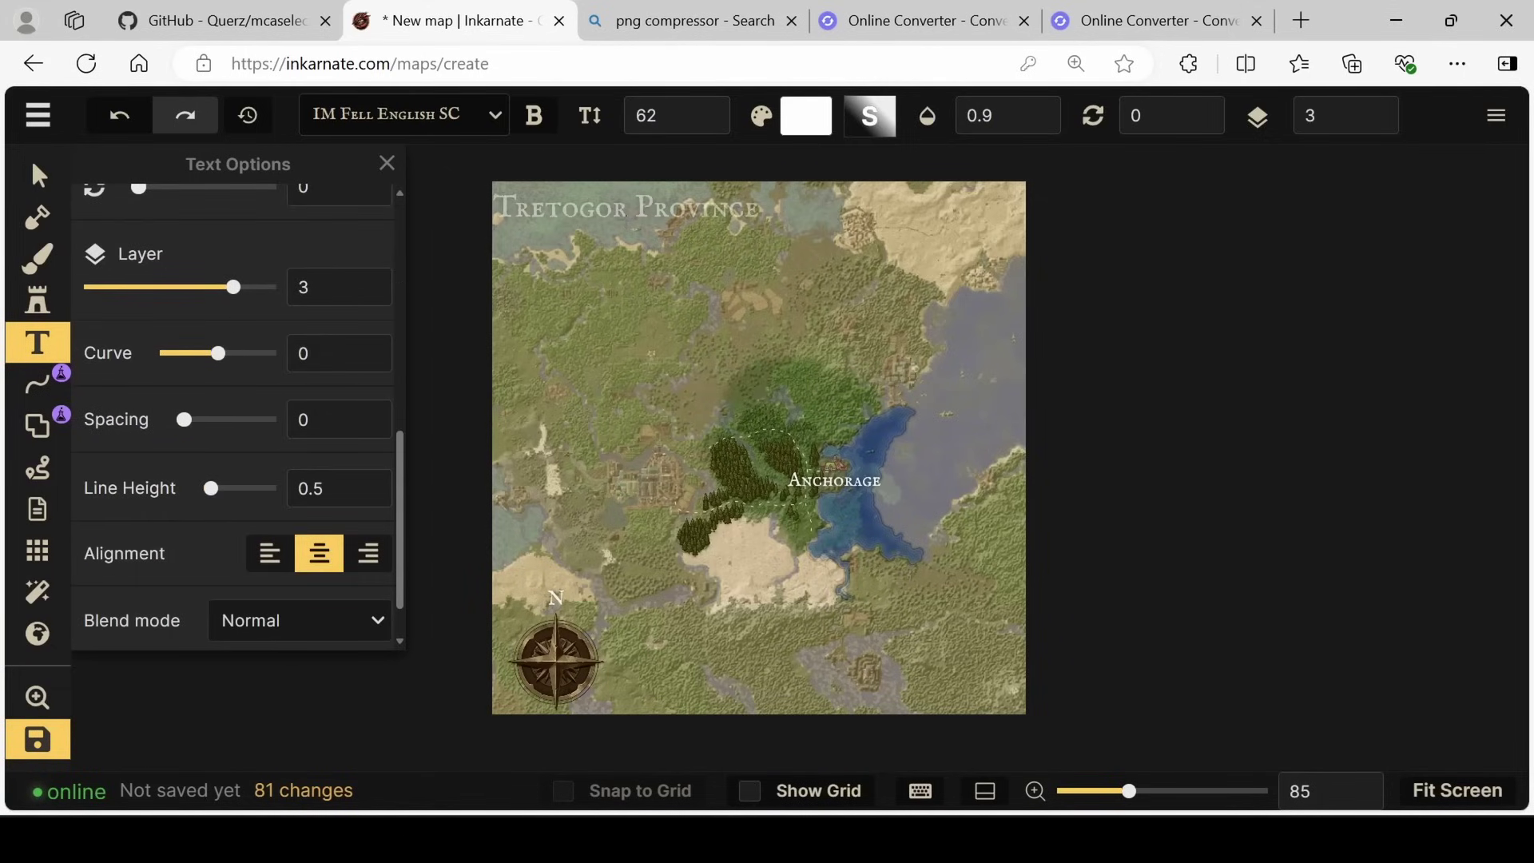
pyautogui.moveTo(610, 220); pyautogui.dragTo(438, 271)
# Step: Break the title onto two lines, reset line height to 1, and place it top-left
pyautogui.scroll(5, 212, 256)
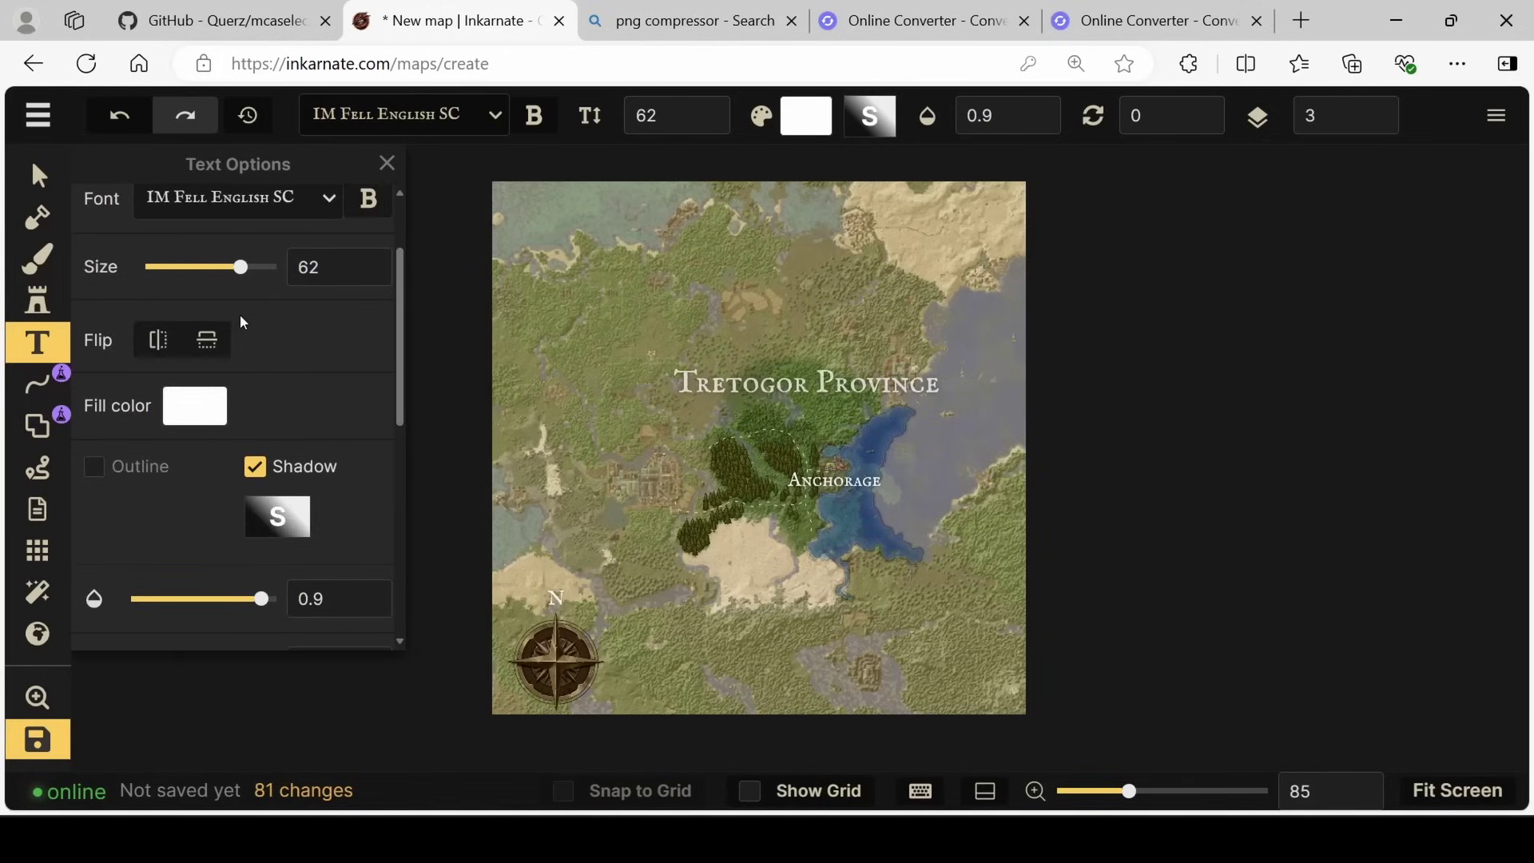
pyautogui.click(174, 229)
pyautogui.press('Return')
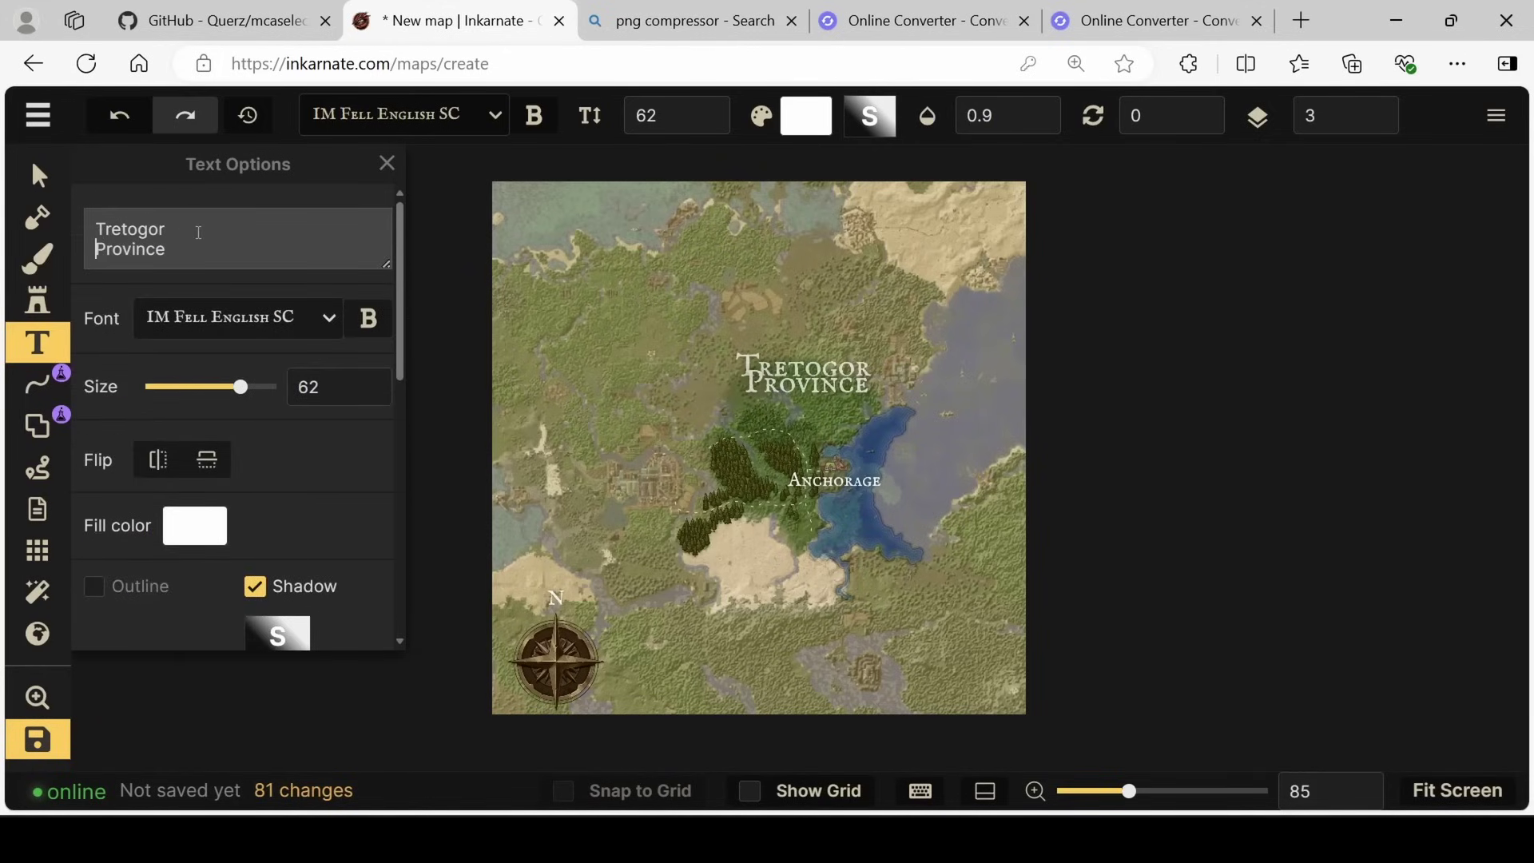
pyautogui.scroll(-5, 260, 406)
pyautogui.scroll(5, 259, 406)
pyautogui.scroll(-8, 220, 434)
pyautogui.moveTo(220, 434); pyautogui.dragTo(224, 431)
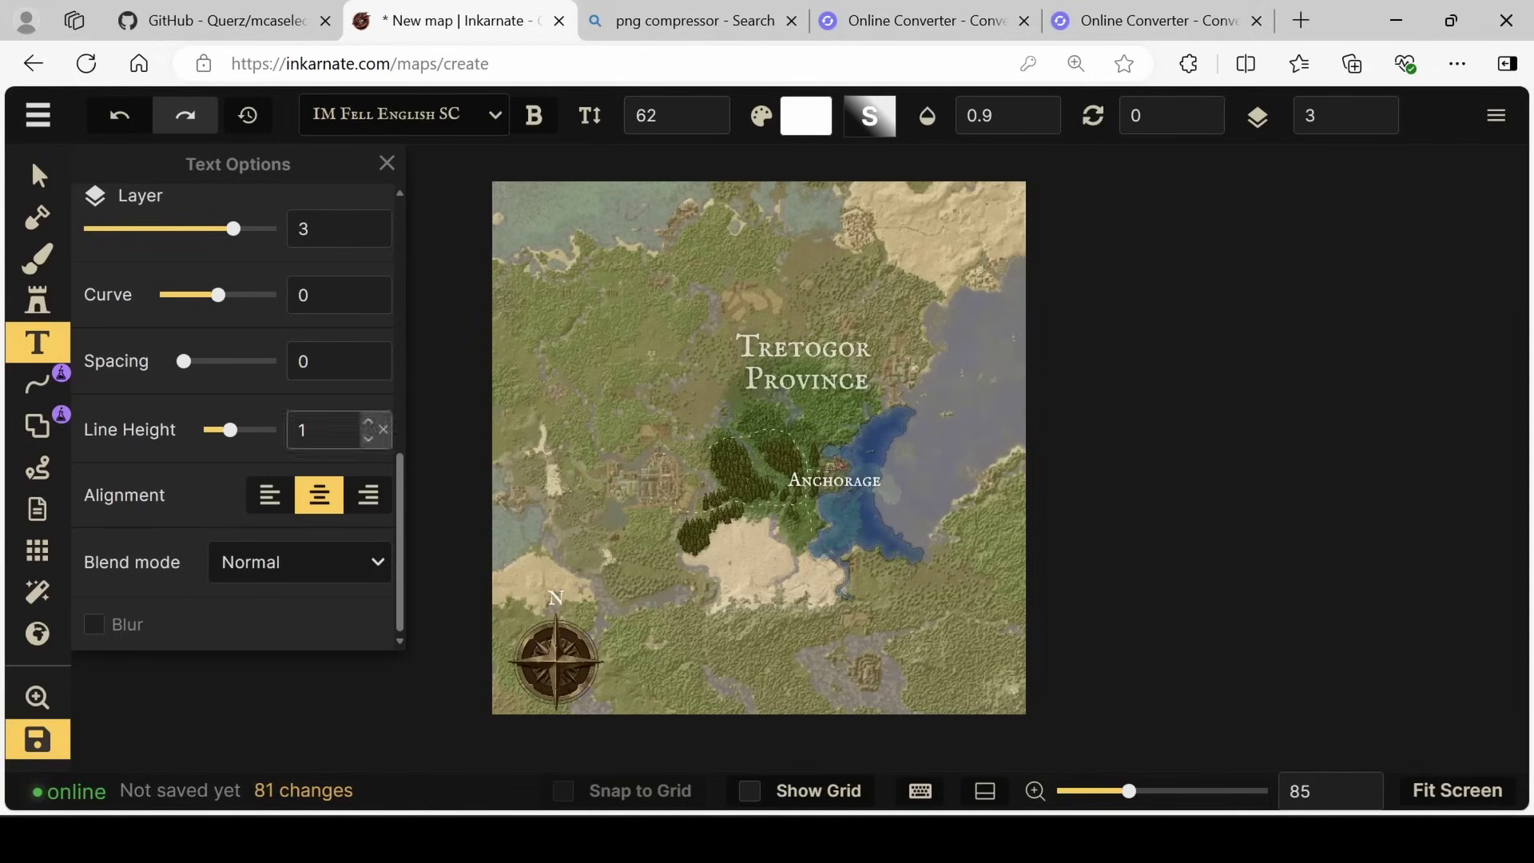
pyautogui.click(845, 391)
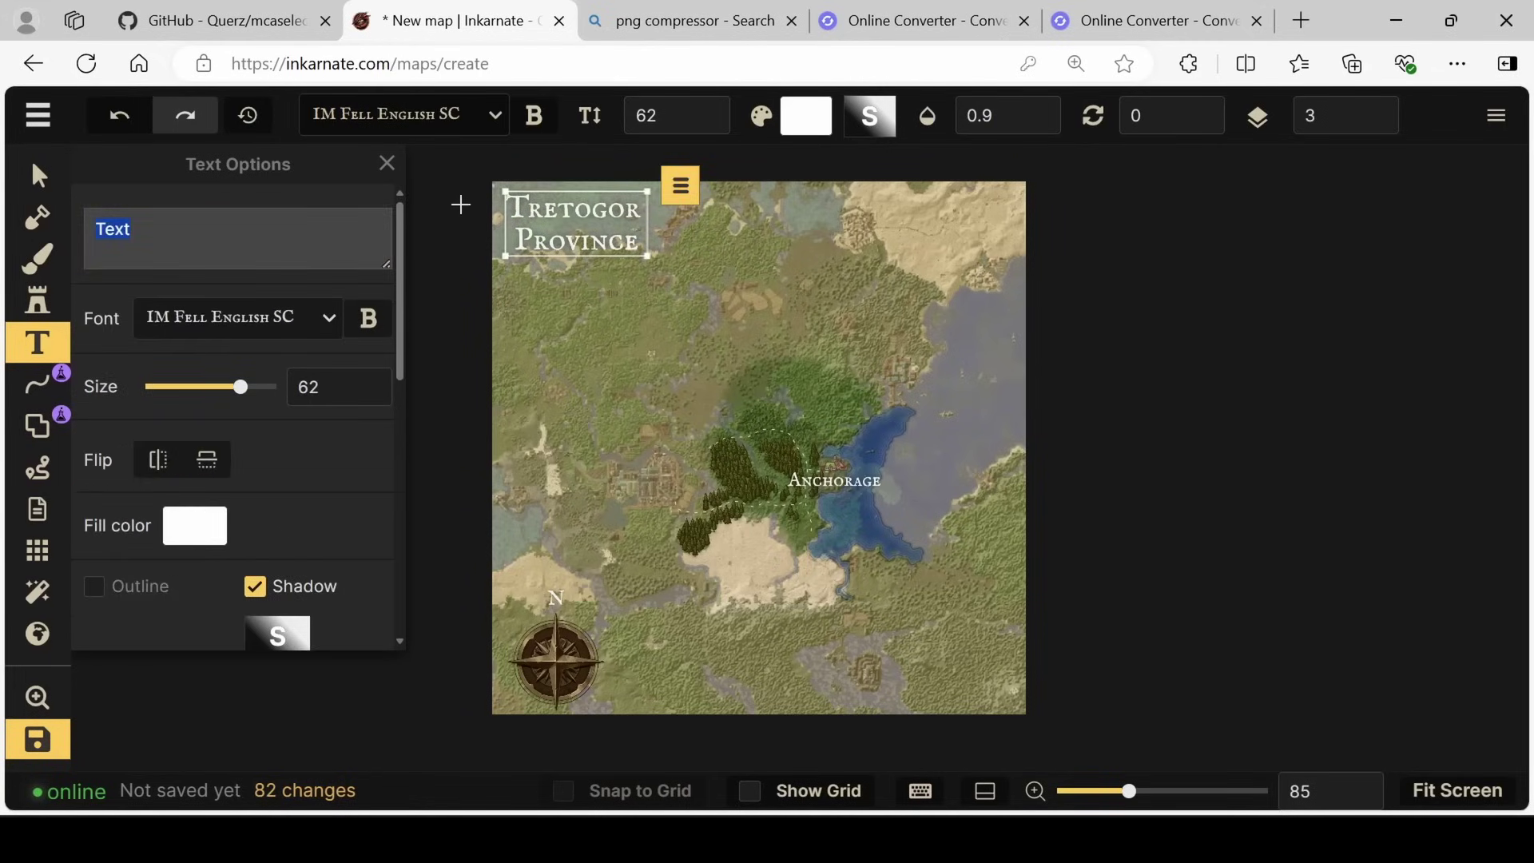
pyautogui.press('Escape')
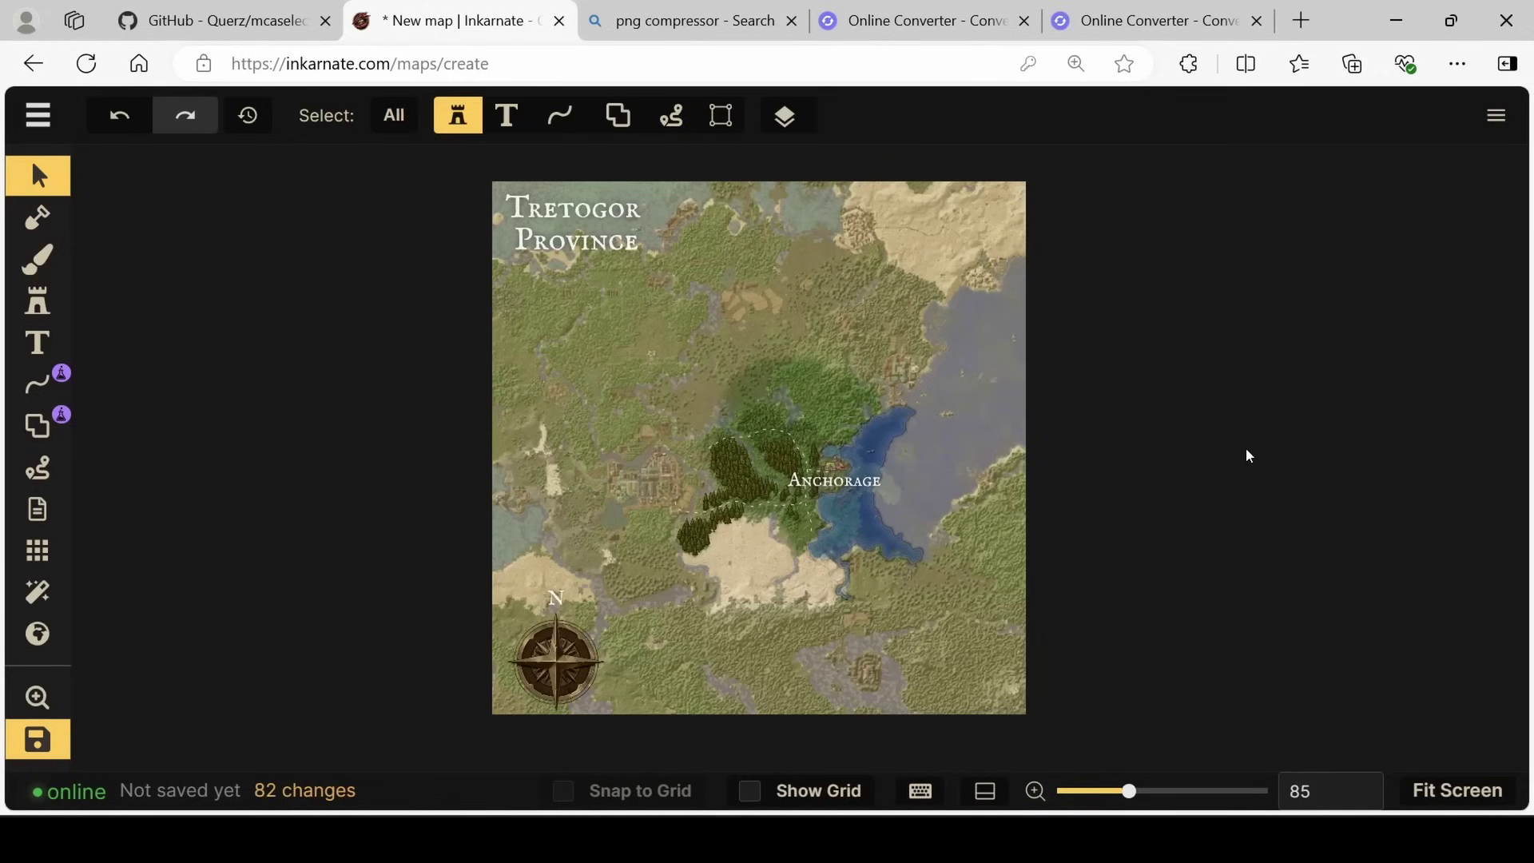
# Step: Save the map from the main menu, renaming 'New map' to 'Tretogor Province January 11'
pyautogui.click(38, 115)
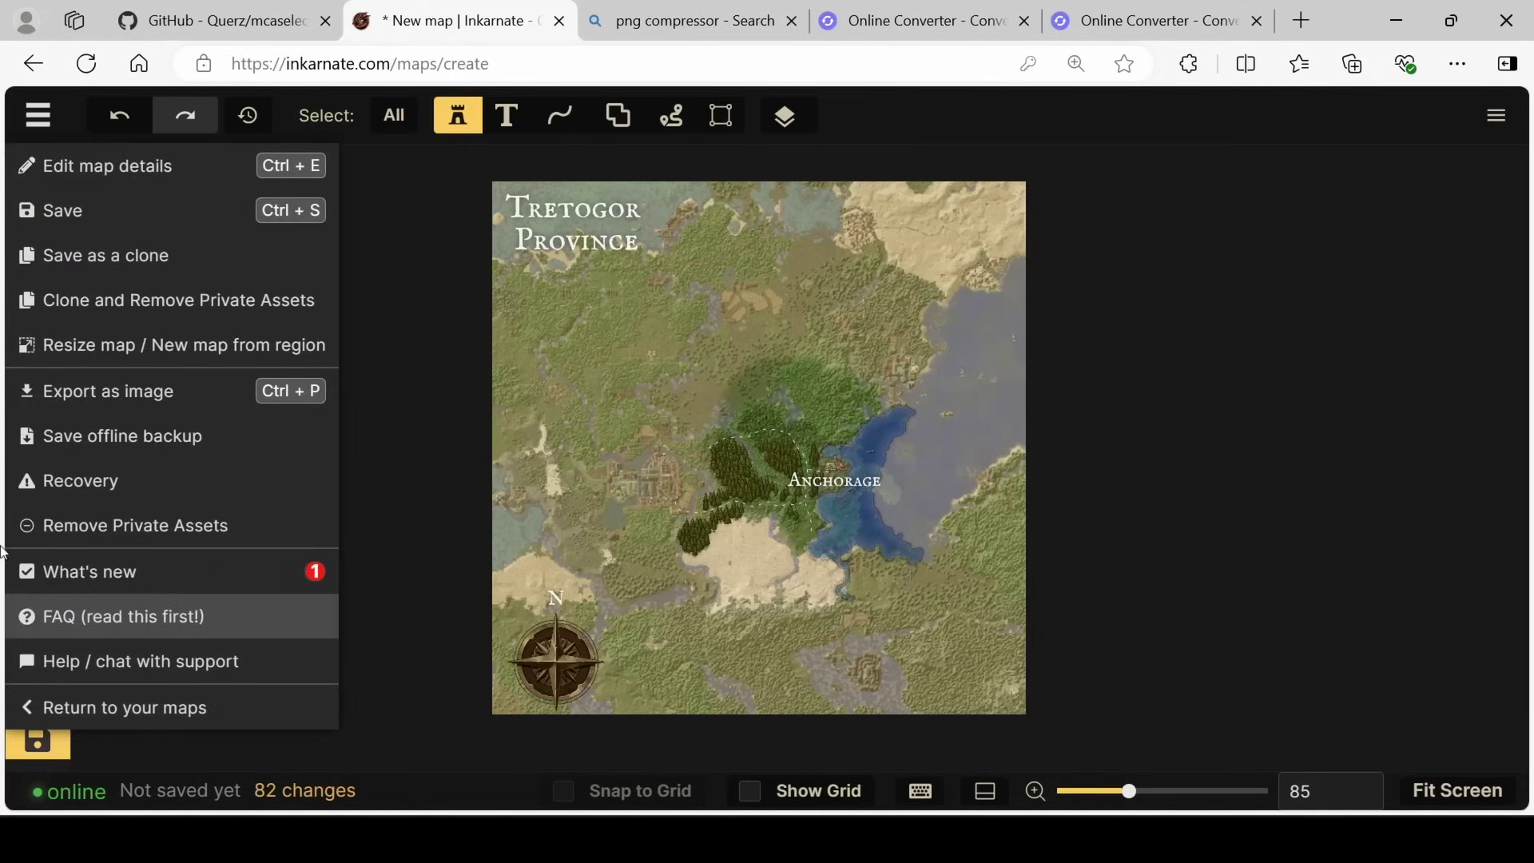
pyautogui.click(156, 217)
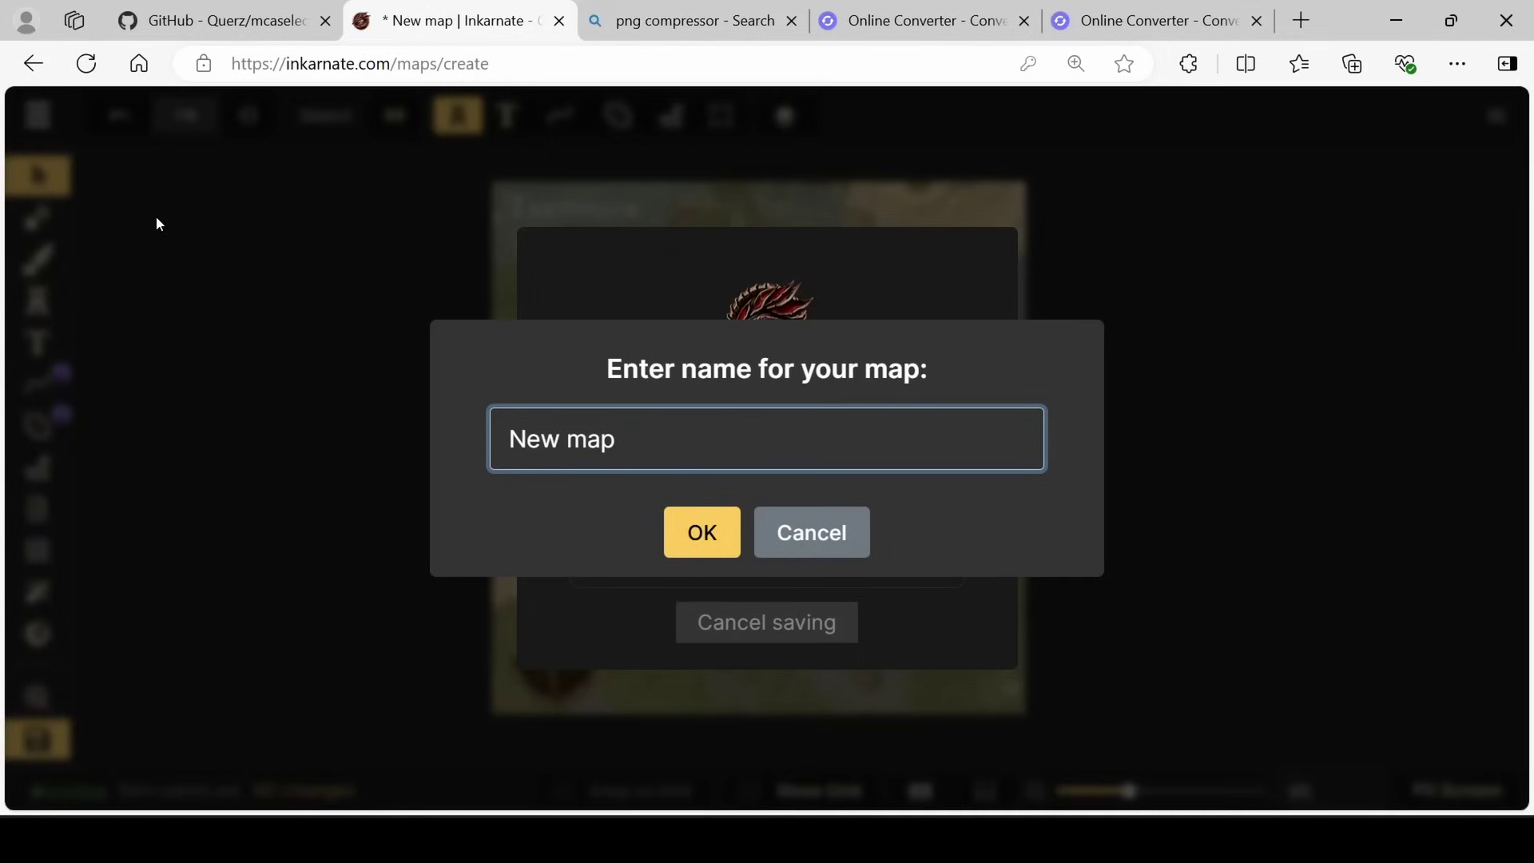
pyautogui.press('BackSpace')
pyautogui.press('BackSpace')
pyautogui.press('BackSpace')
pyautogui.press('BackSpace')
pyautogui.press('BackSpace')
pyautogui.press('BackSpace')
pyautogui.press('BackSpace')
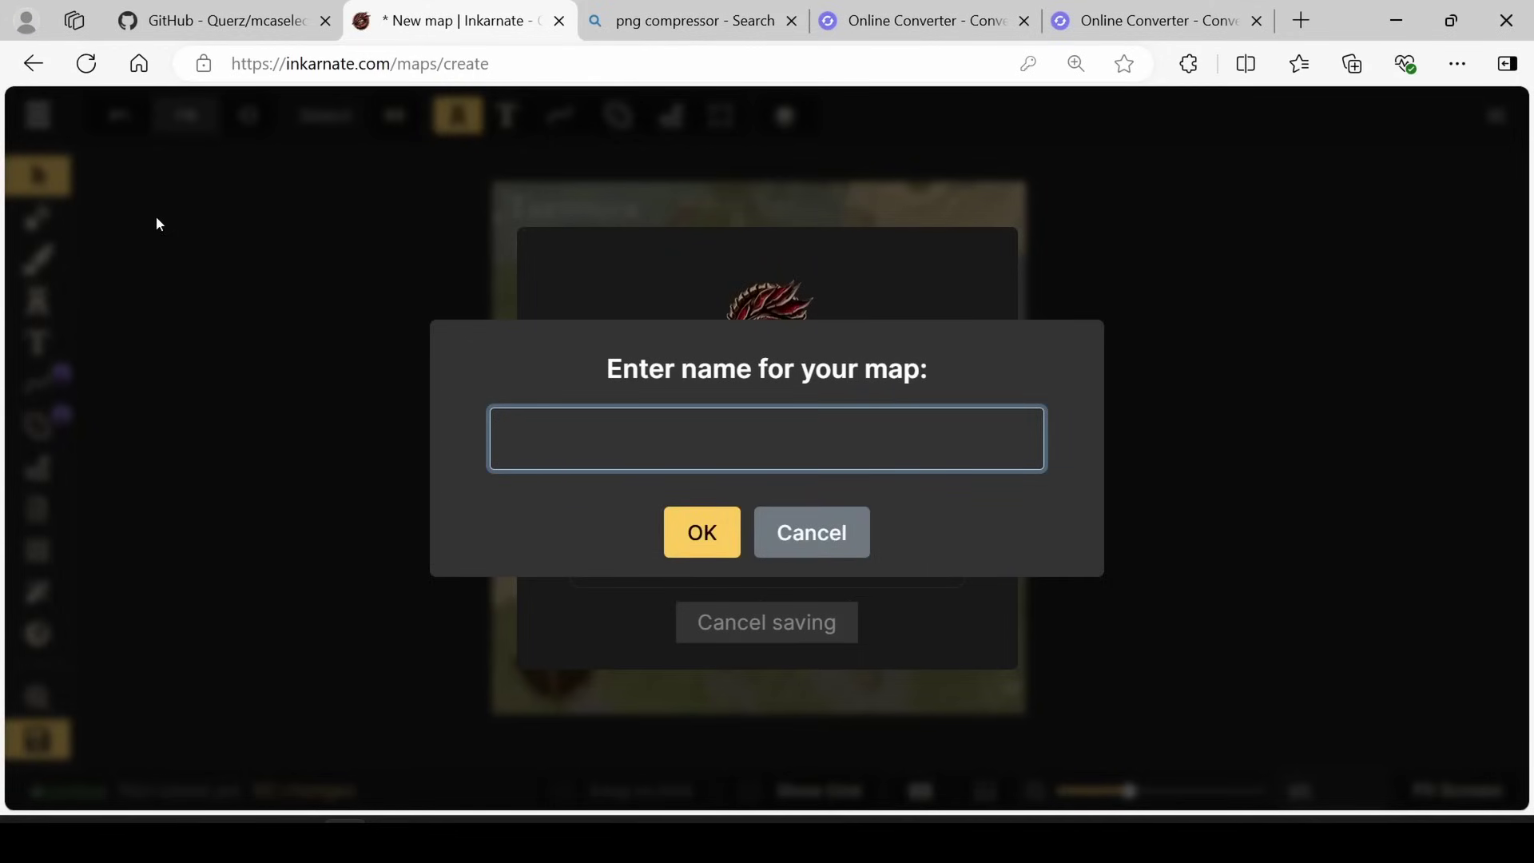
pyautogui.write('Tretogor P')
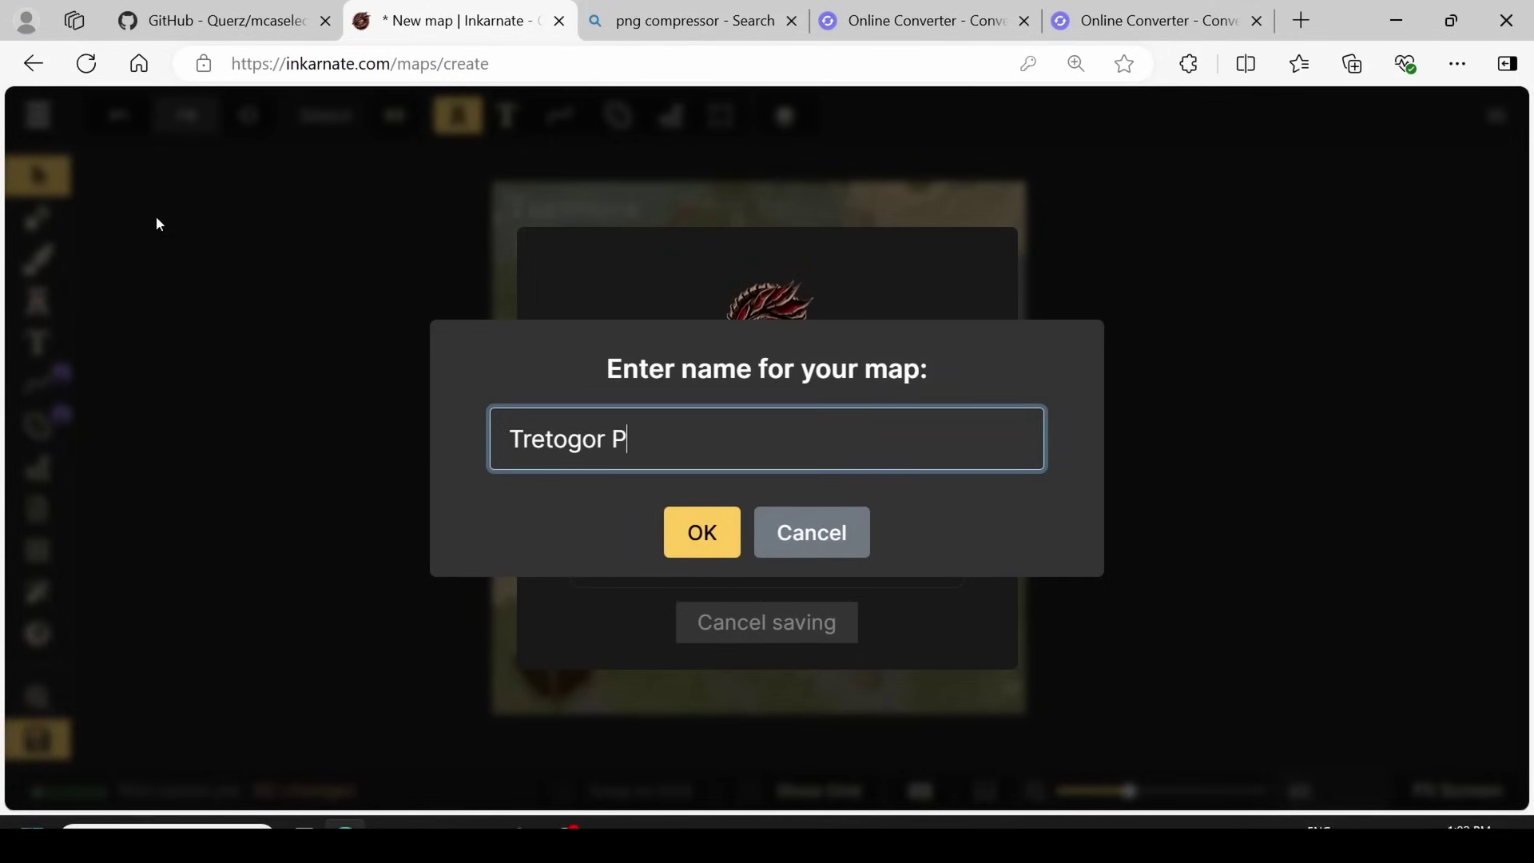
pyautogui.write('rovince Jn')
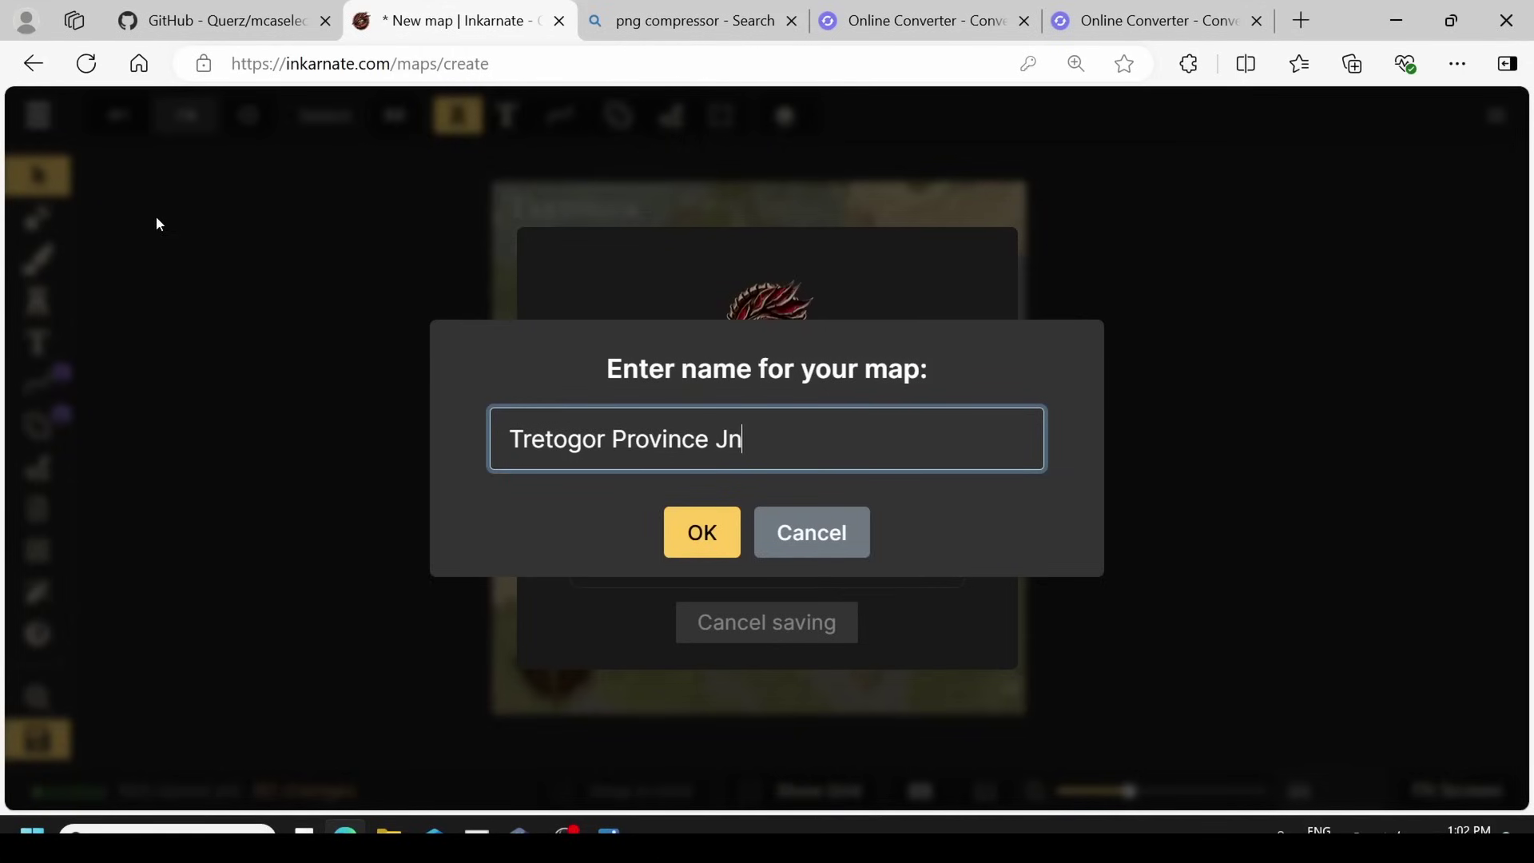
pyautogui.press('BackSpace')
pyautogui.write('anuary 11')
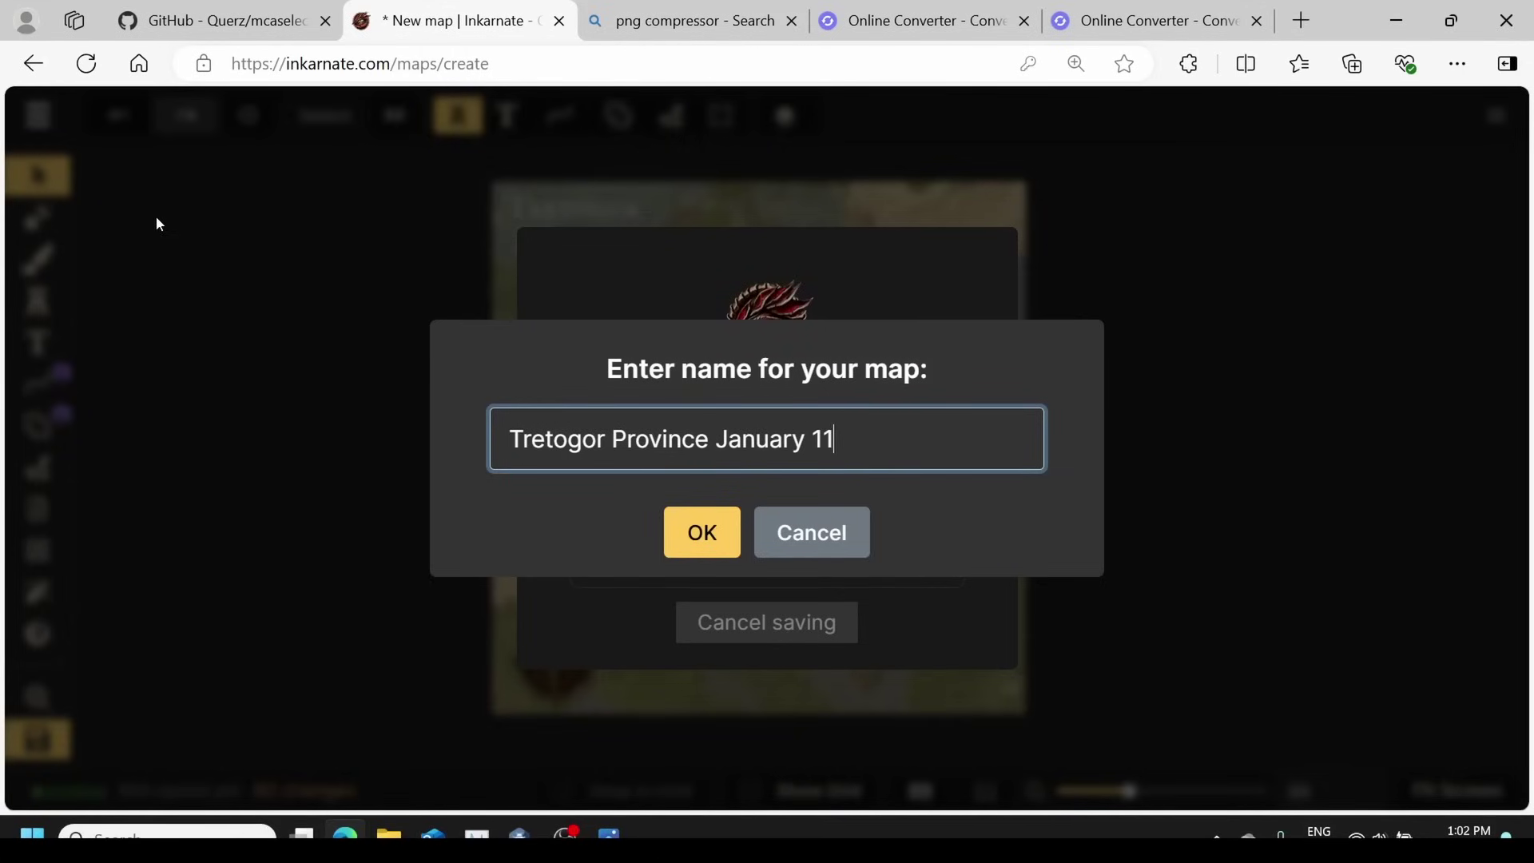
pyautogui.press('Return')
pyautogui.click(37, 115)
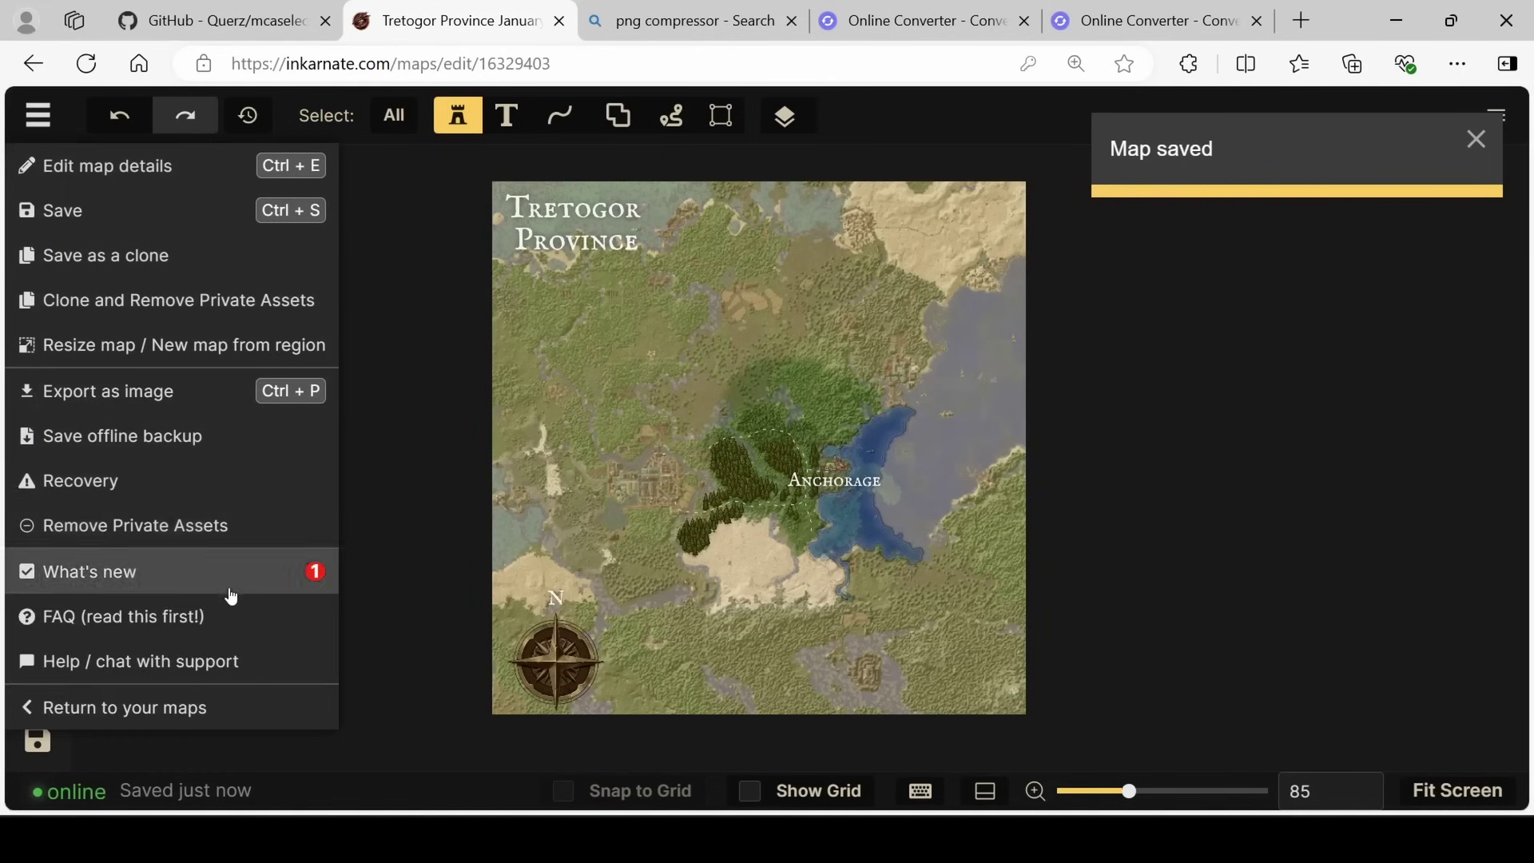
pyautogui.click(166, 708)
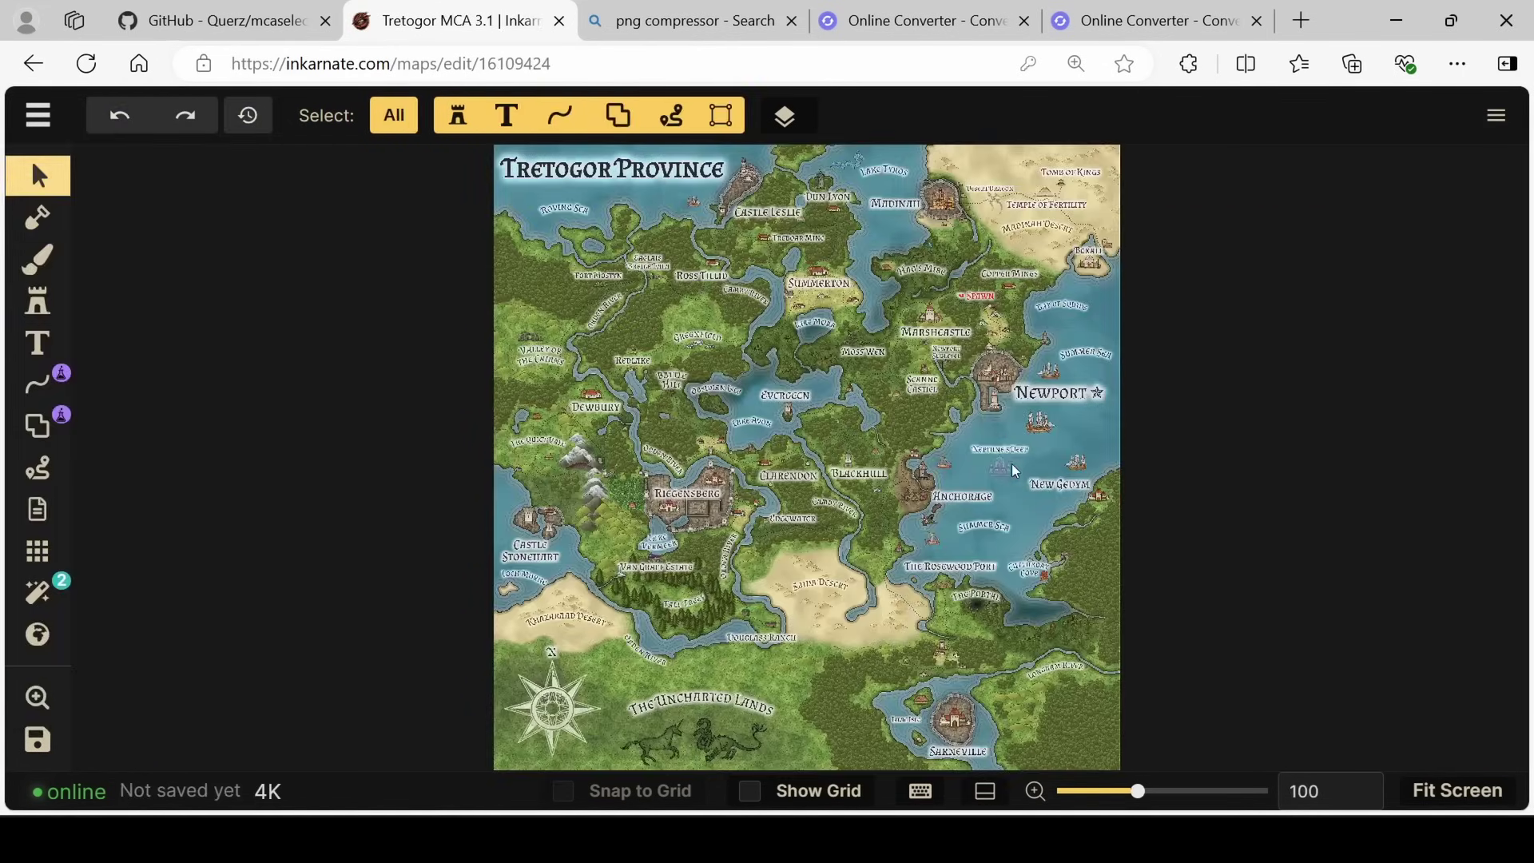
pyautogui.scroll(8, 1014, 471)
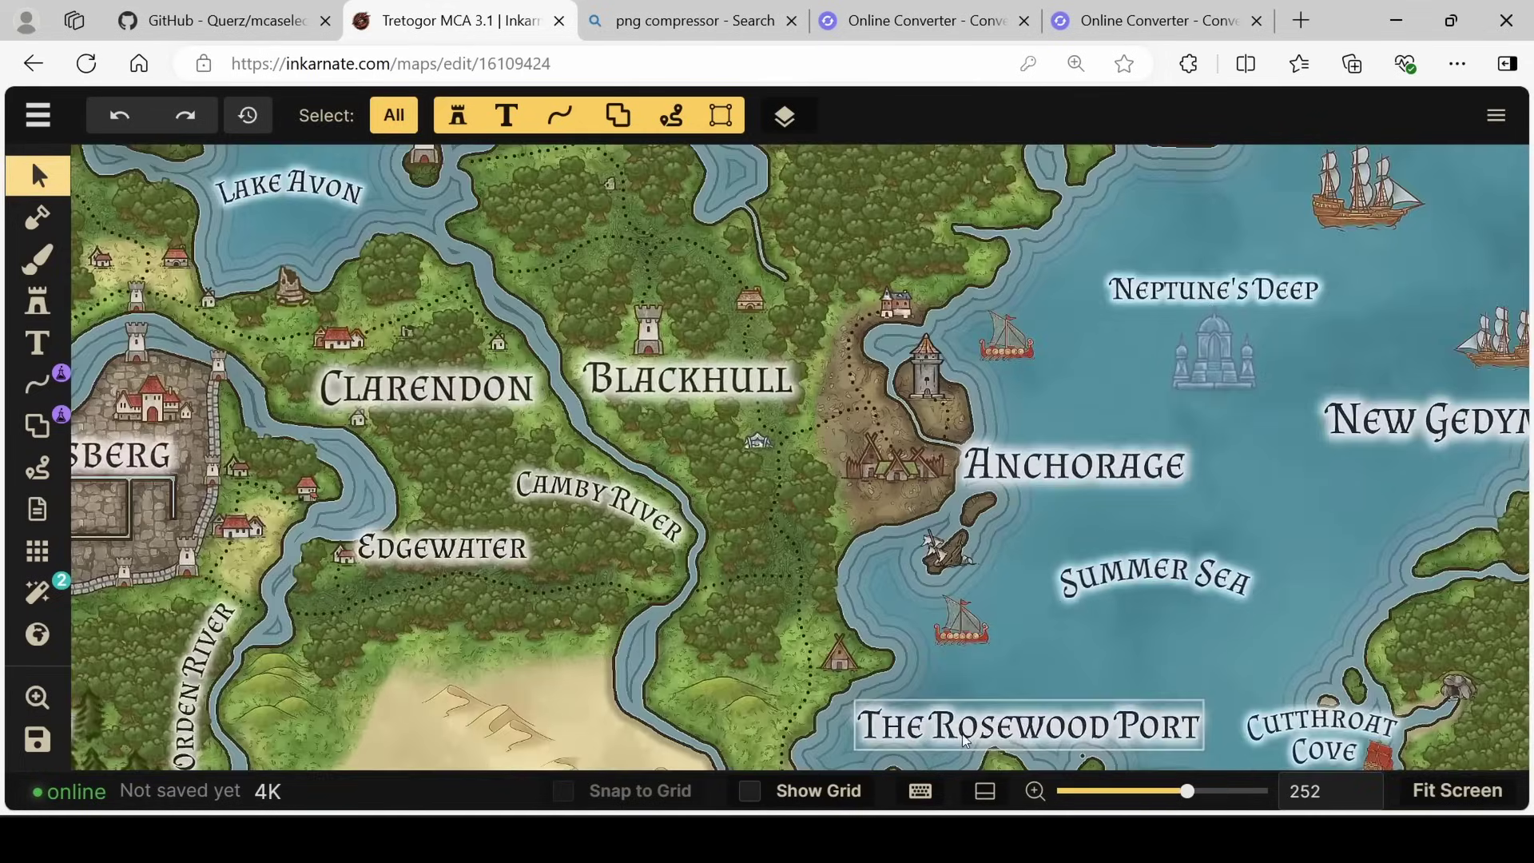
pyautogui.scroll(-3, 1047, 463)
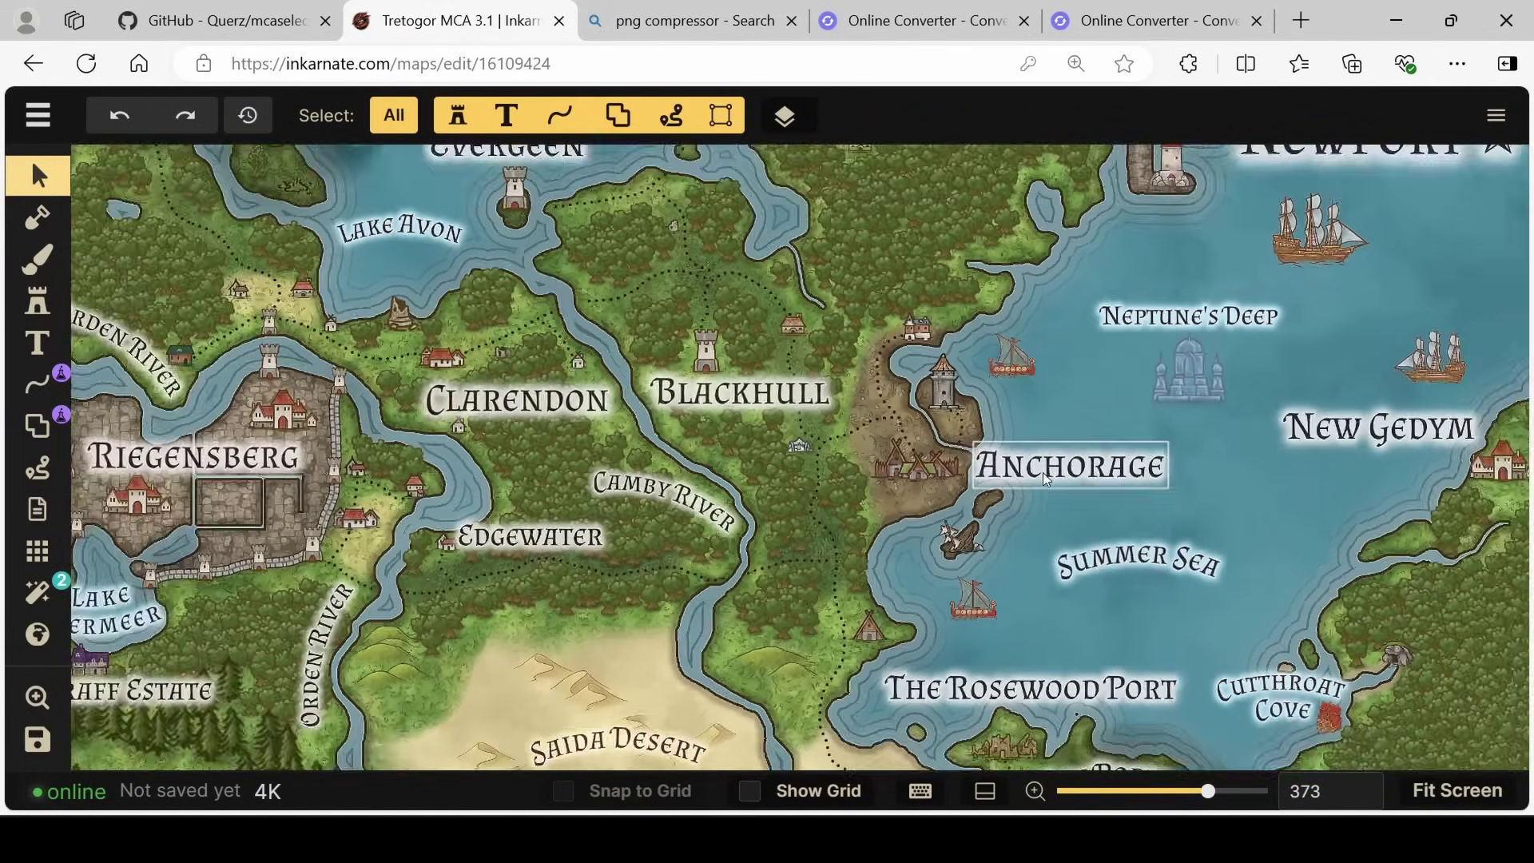
pyautogui.scroll(-4, 1047, 478)
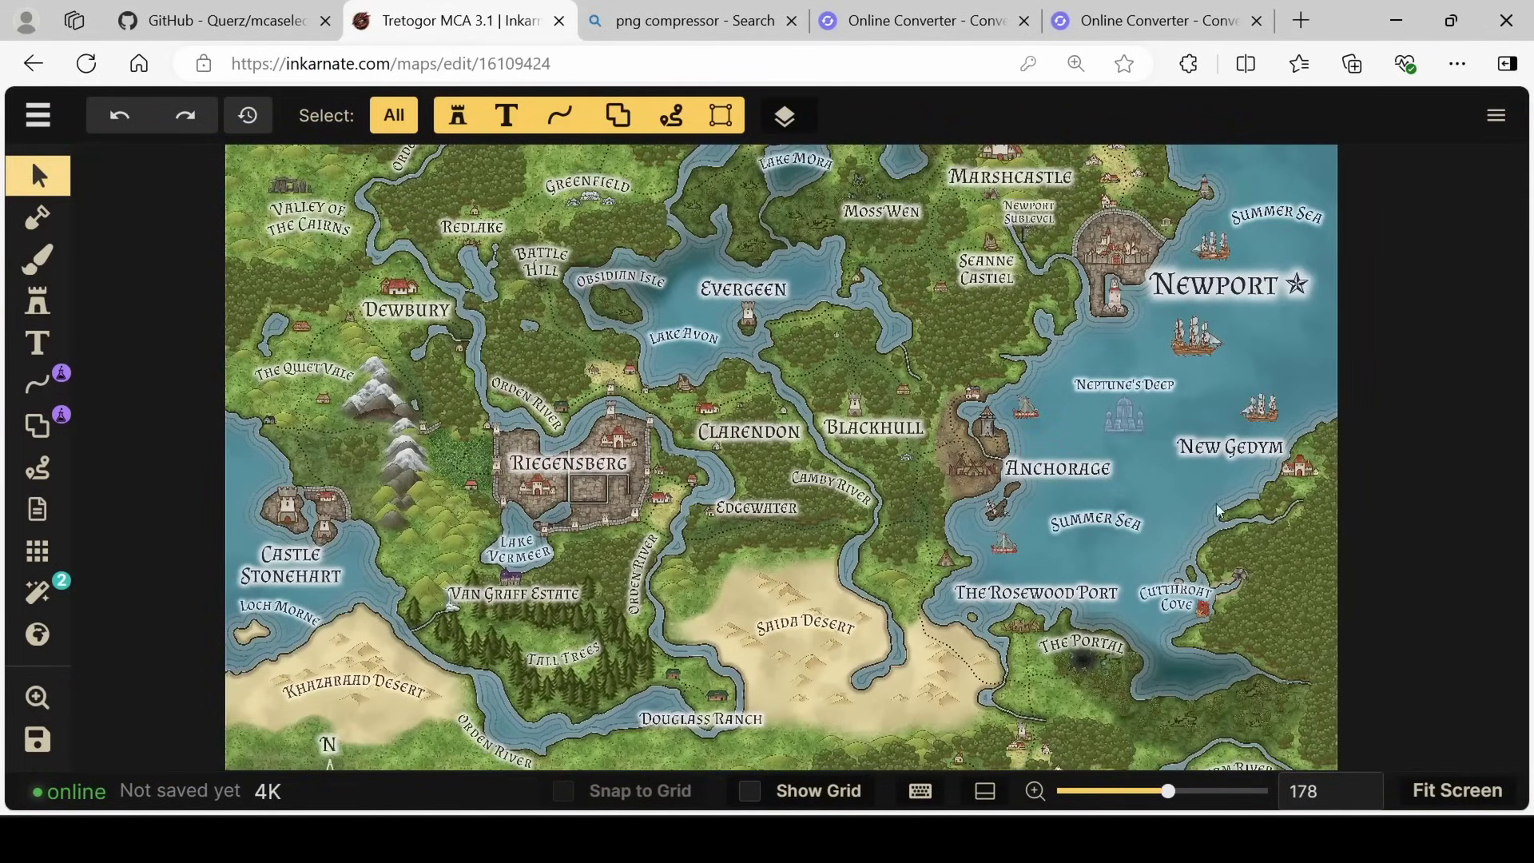
pyautogui.scroll(3, 719, 480)
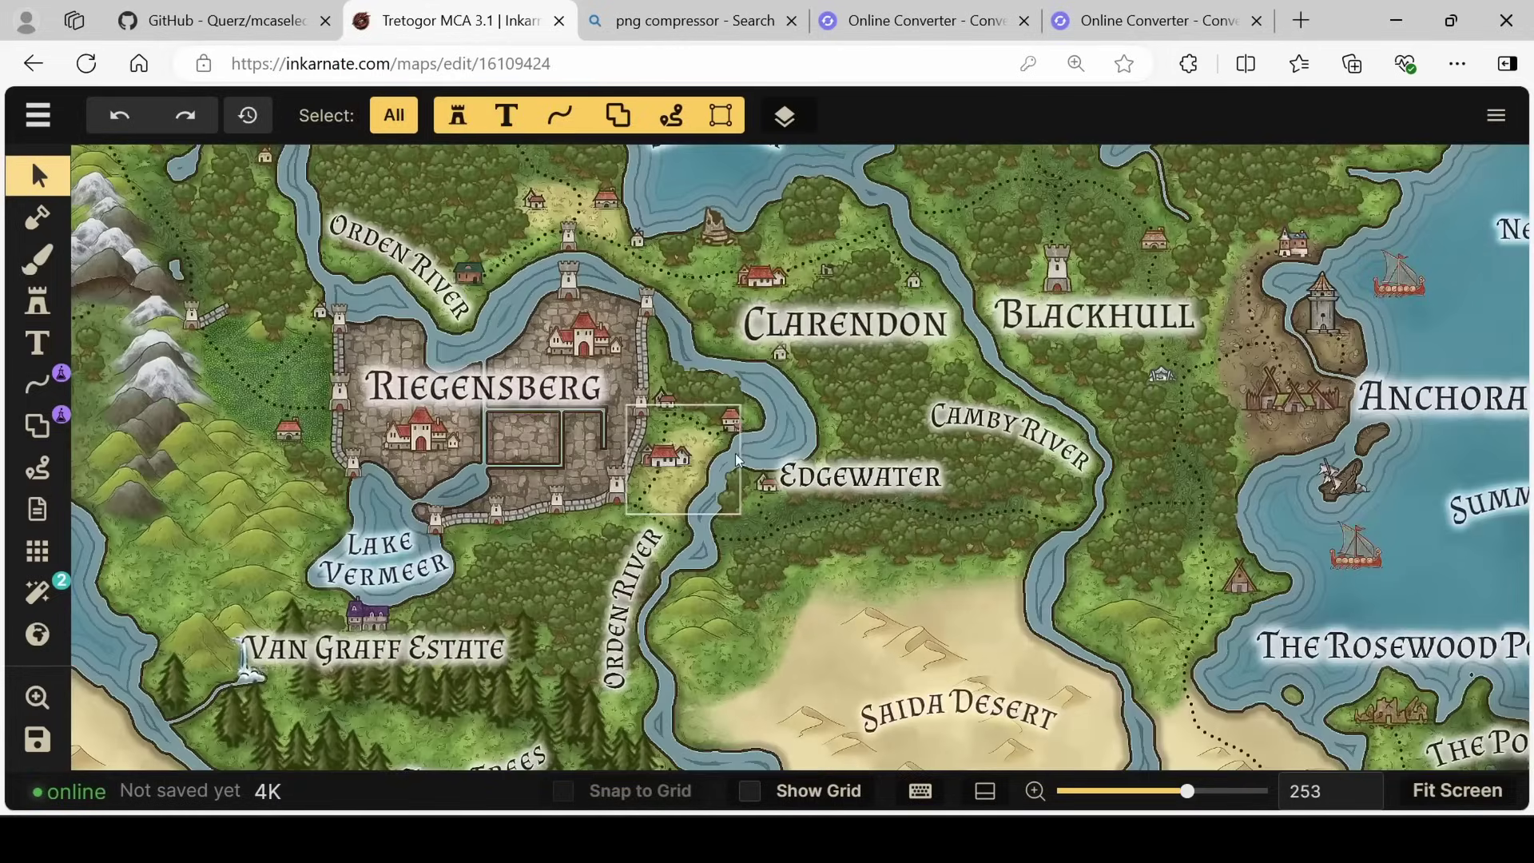
pyautogui.scroll(-3, 727, 624)
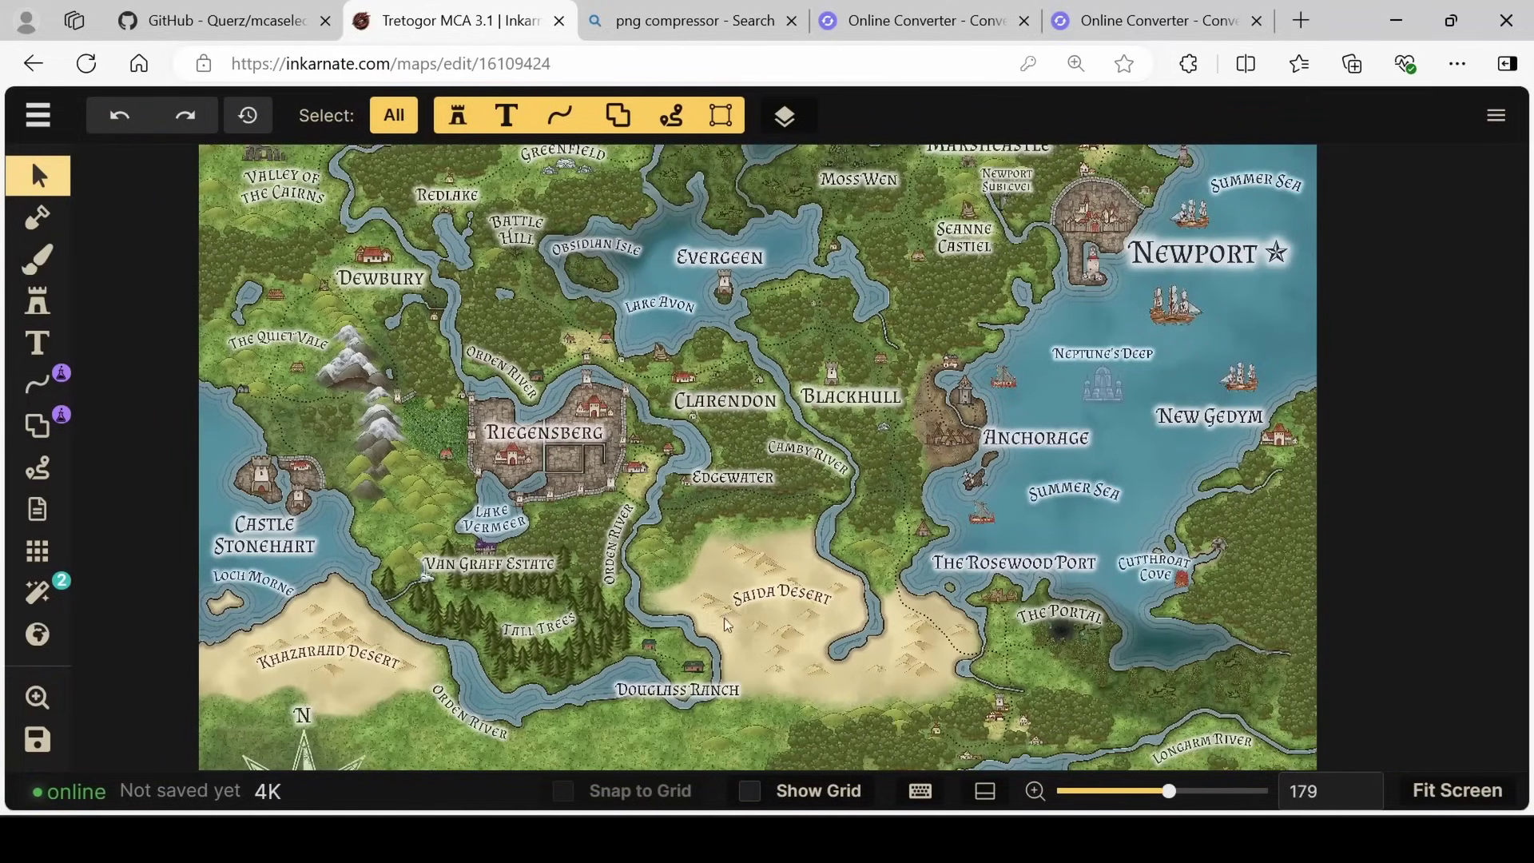
pyautogui.scroll(-1, 1005, 442)
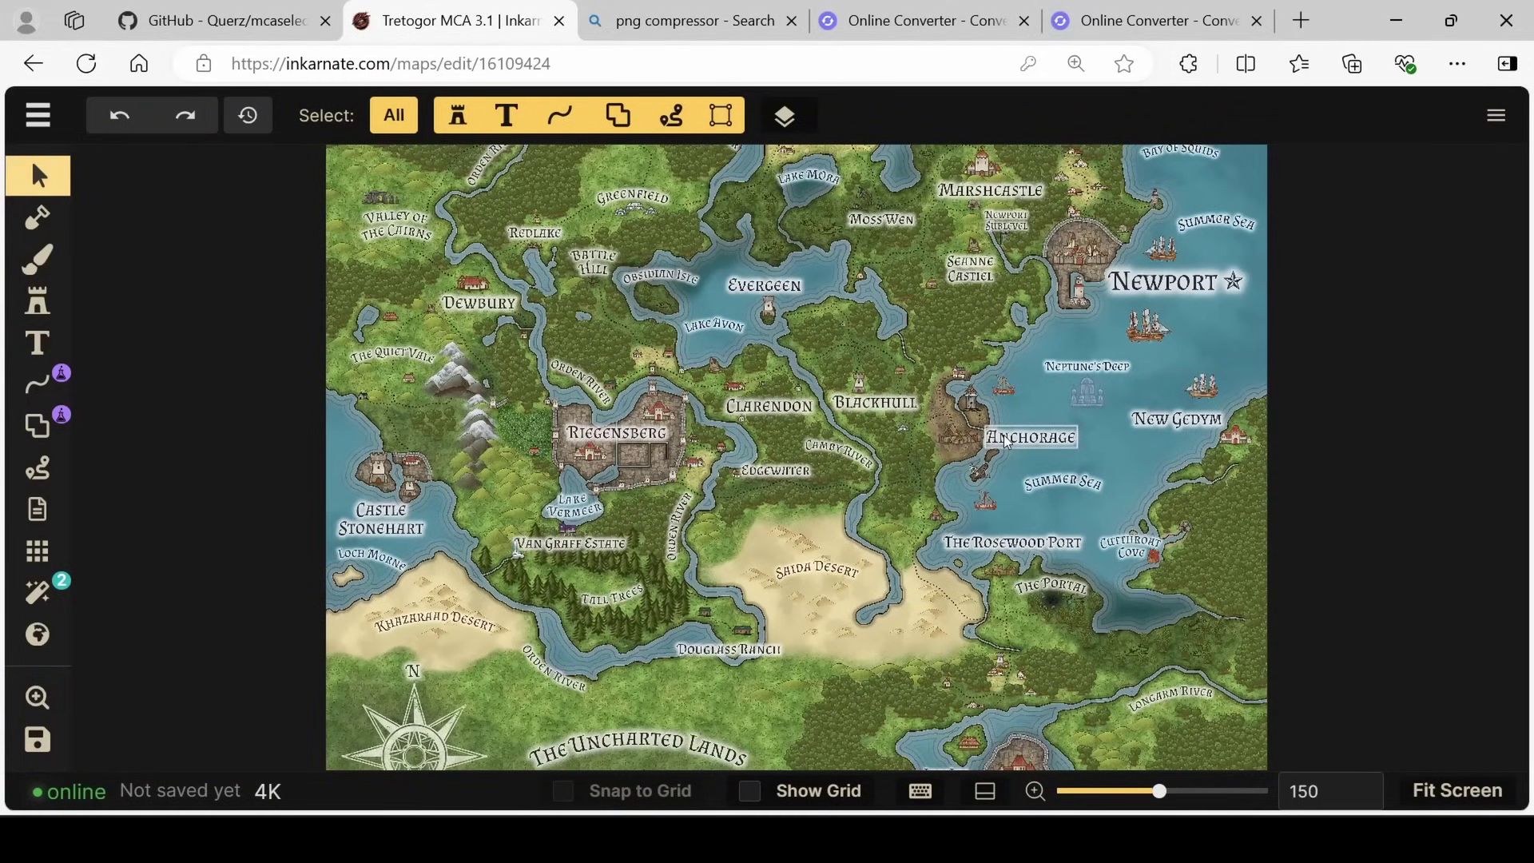
pyautogui.scroll(7, 955, 583)
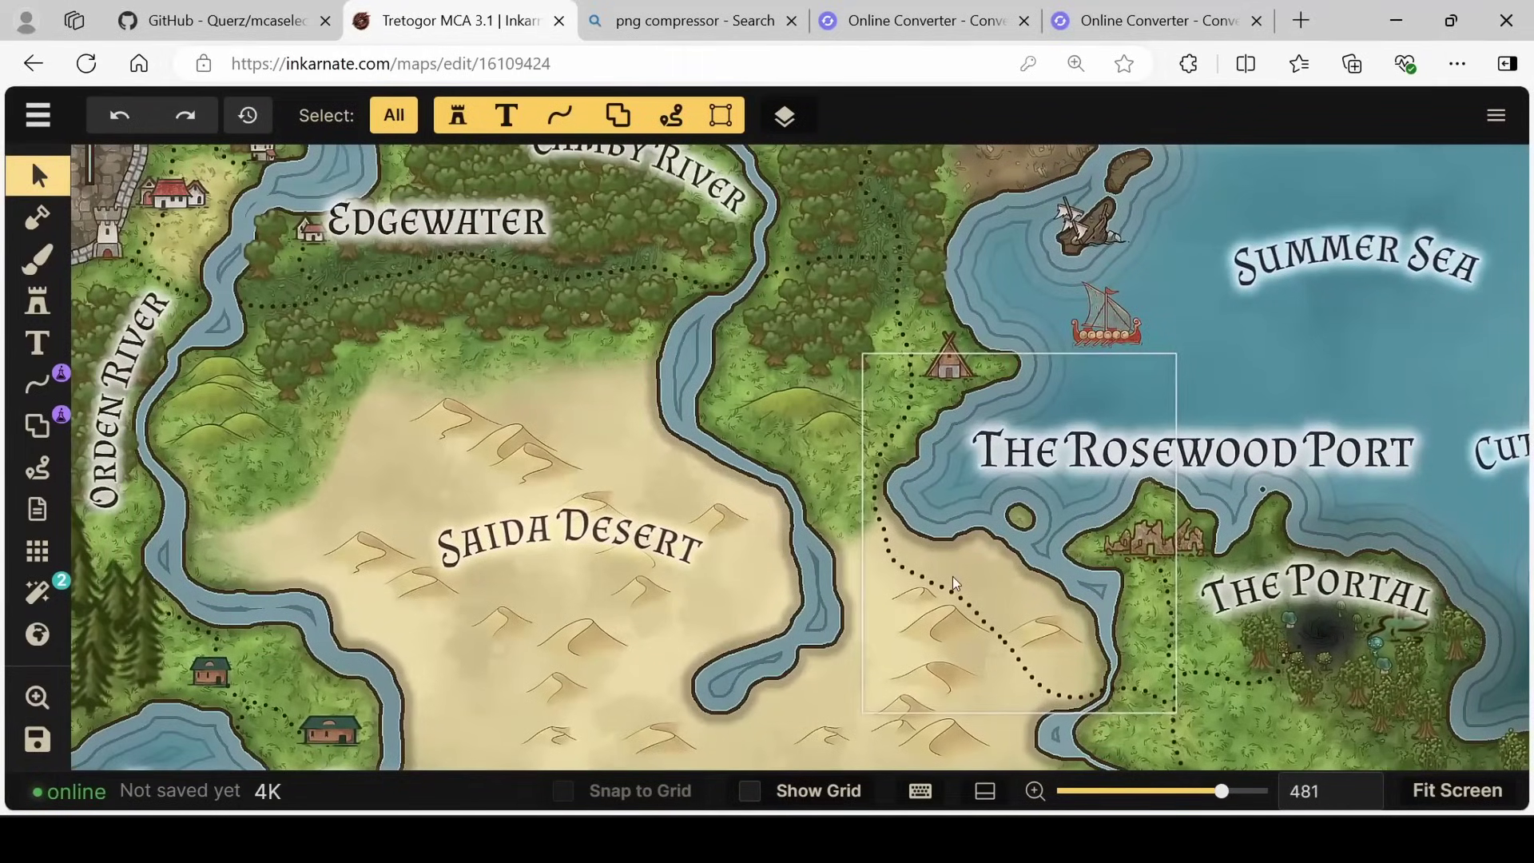
pyautogui.click(955, 583)
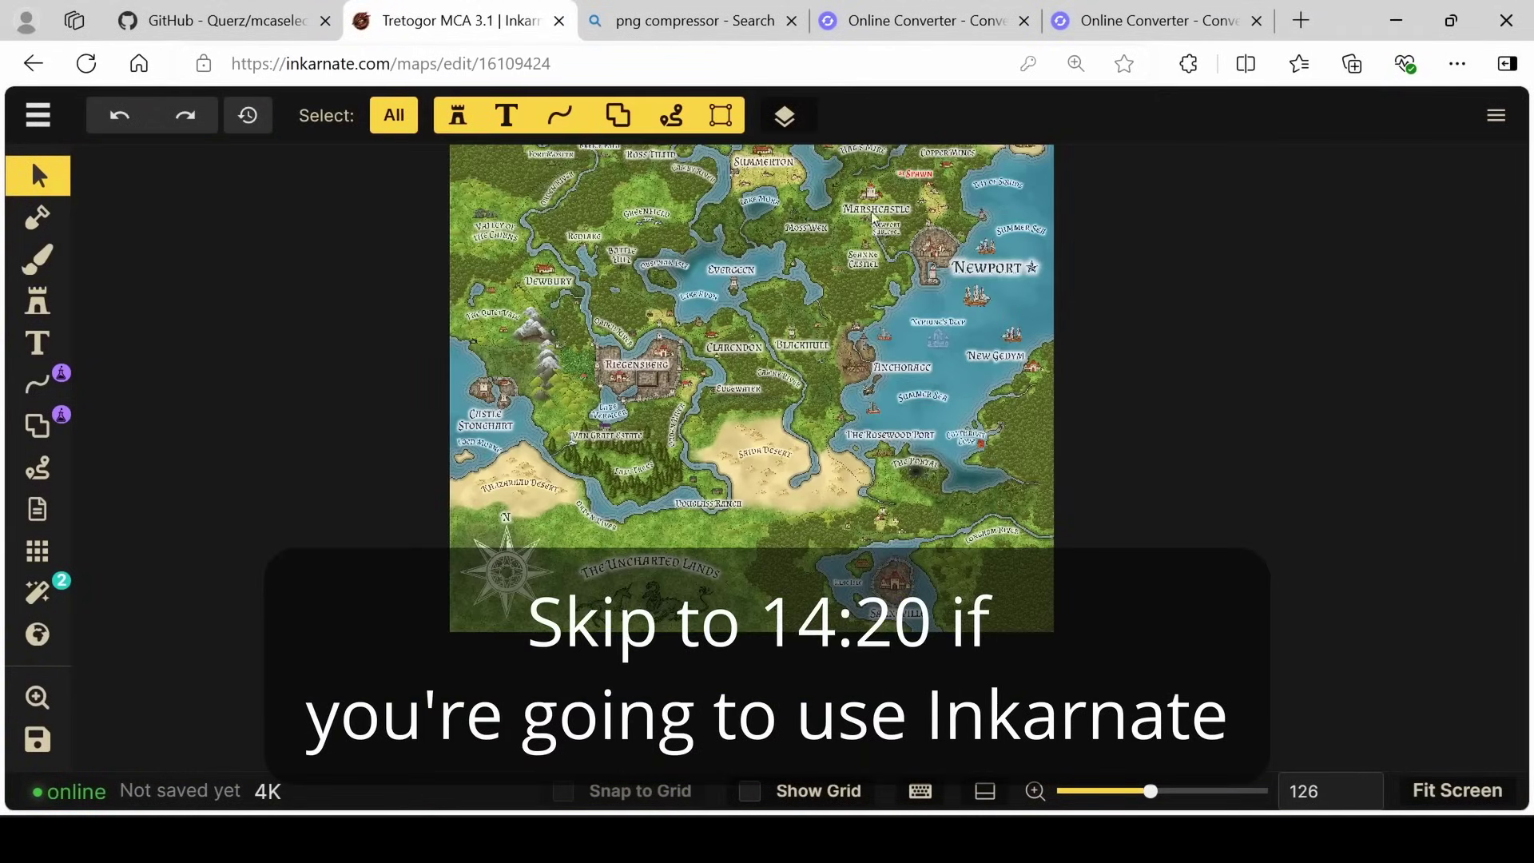
# Step: Open MCA Selector January 11.1.png from the Krita start screen with File > Open
pyautogui.scroll(1, 821, 182)
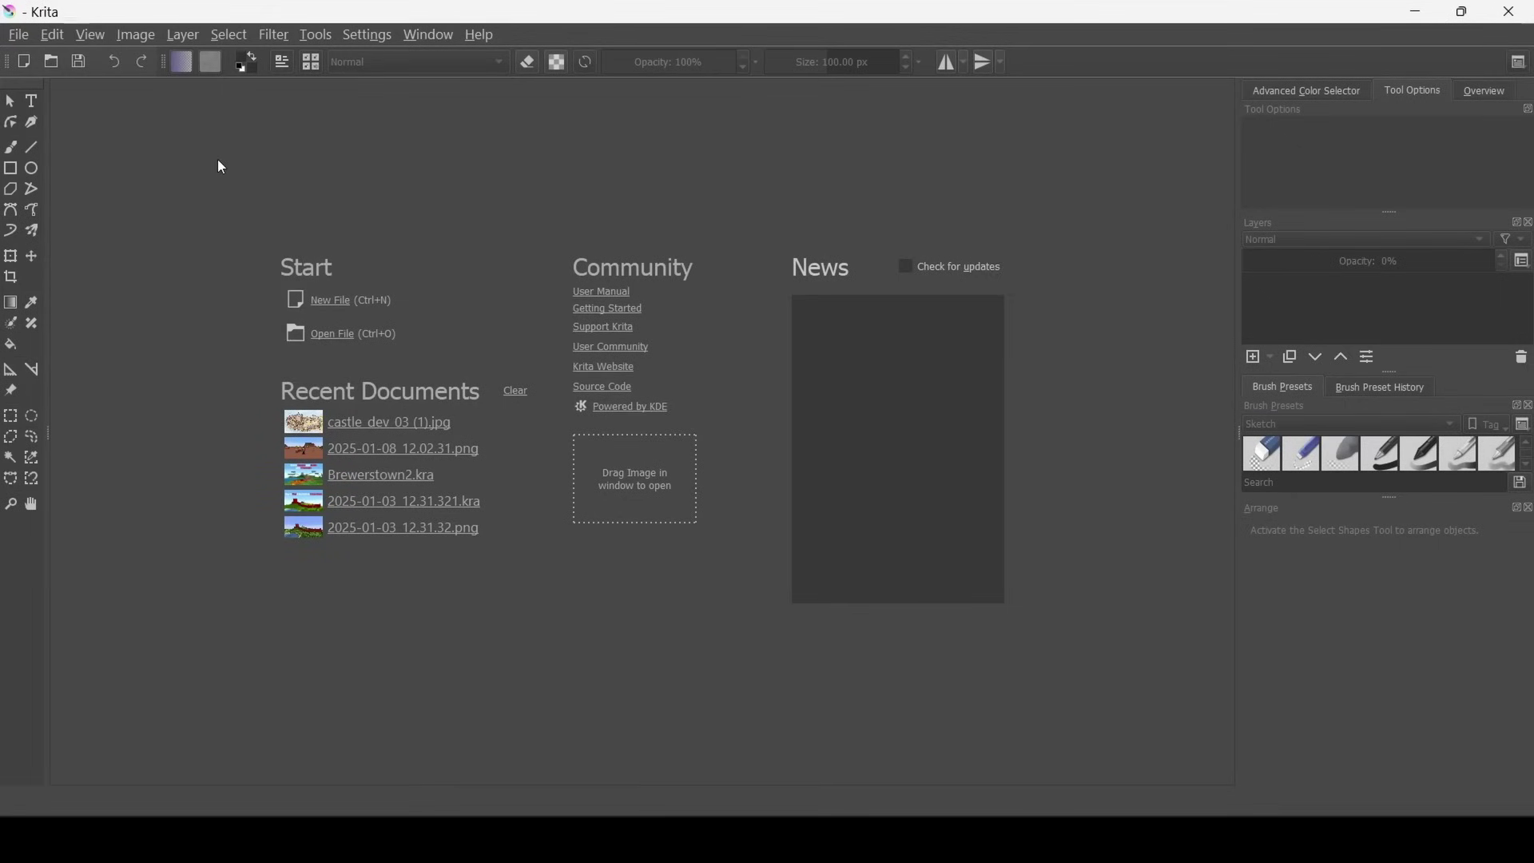
pyautogui.click(16, 40)
pyautogui.click(55, 82)
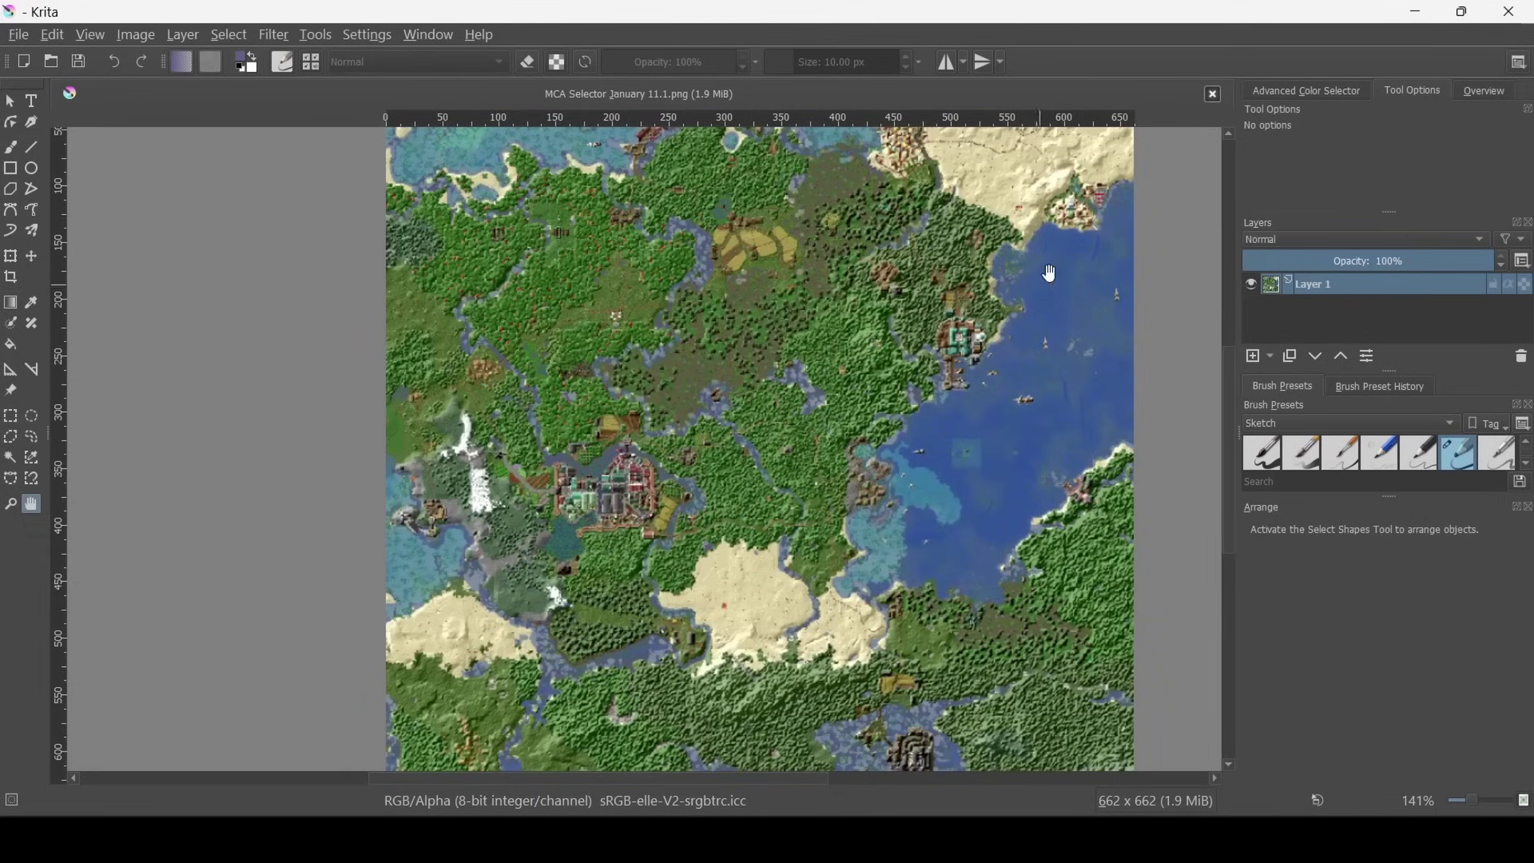
# Step: Add a white-filled Layer 2 beneath the map layer, faded to about 33% opacity
pyautogui.click(1254, 358)
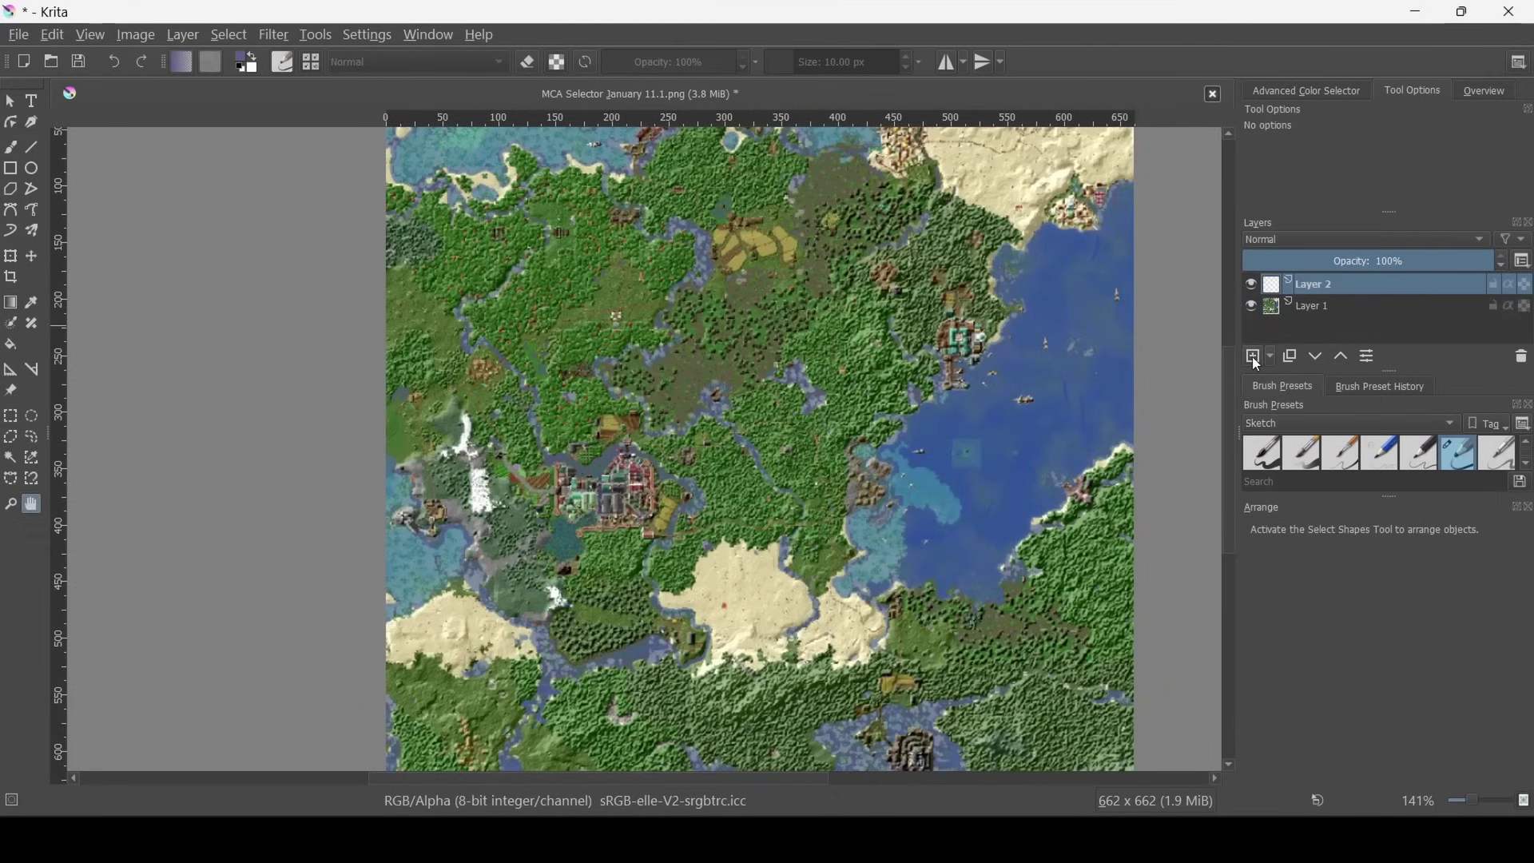
pyautogui.click(1379, 309)
pyautogui.moveTo(1358, 261)
pyautogui.mouseDown()
pyautogui.moveTo(1336, 259)
pyautogui.moveTo(1349, 280)
pyautogui.mouseUp()
pyautogui.click(1342, 285)
pyautogui.press('f')
pyautogui.press('BackSpace')
pyautogui.press('1')
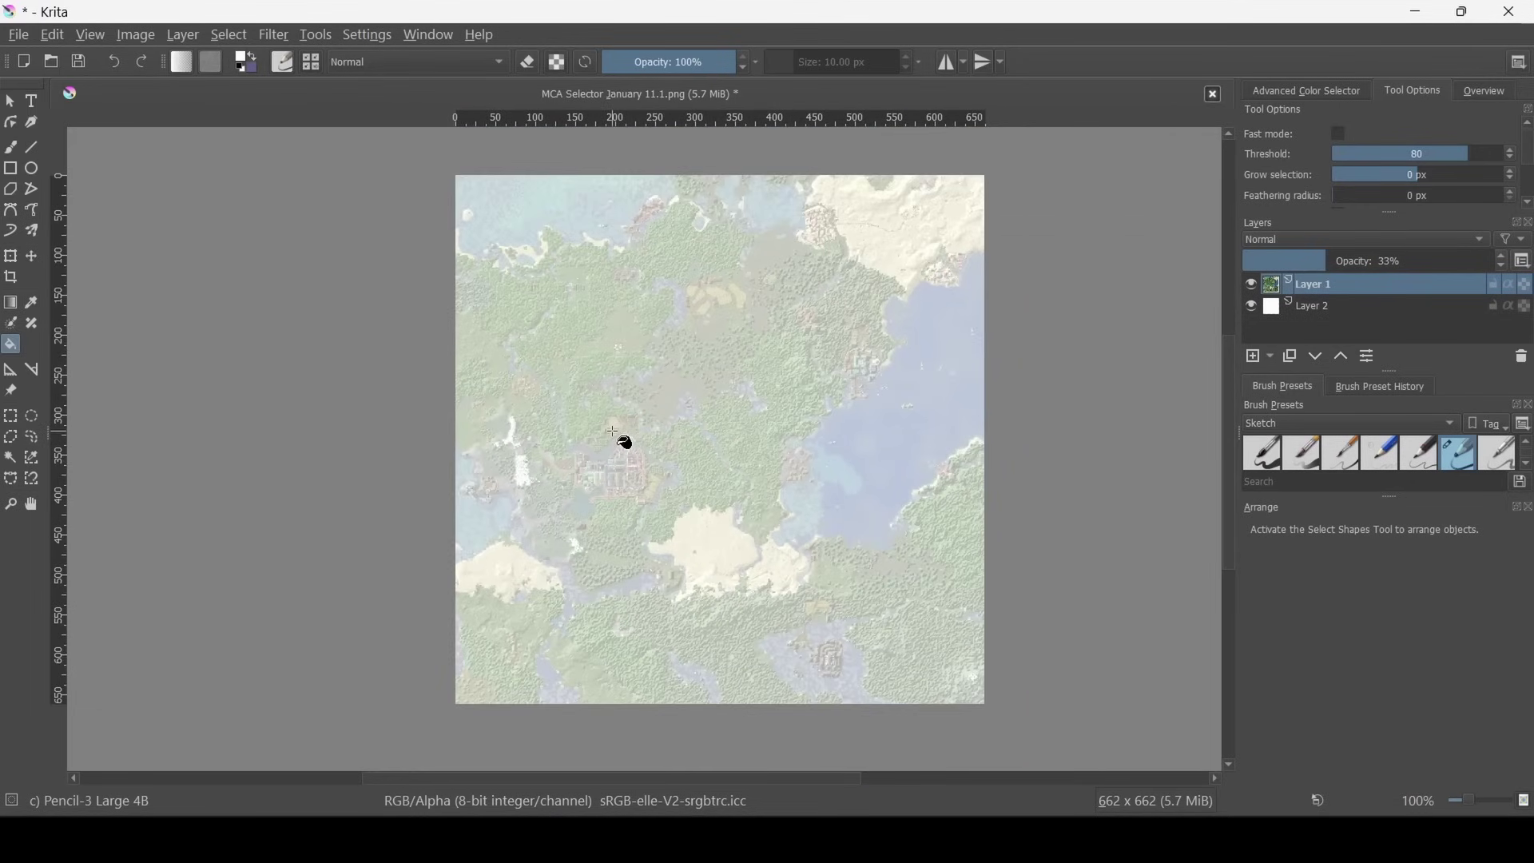
# Step: Switch to the freehand brush and show the whole map at 100% zoom
pyautogui.click(10, 101)
pyautogui.scroll(2, 711, 473)
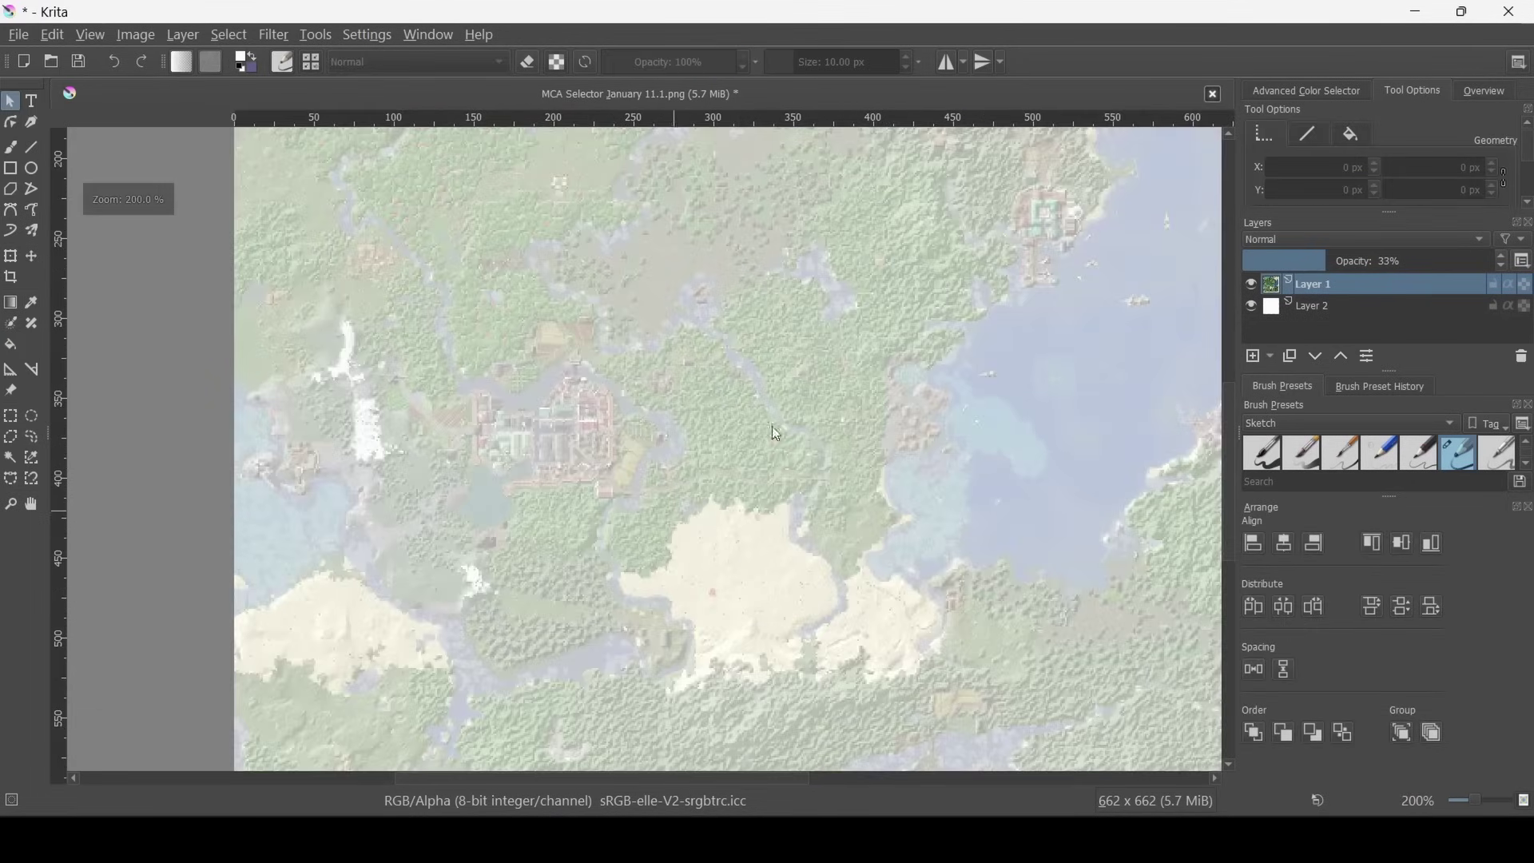
pyautogui.scroll(3, 916, 547)
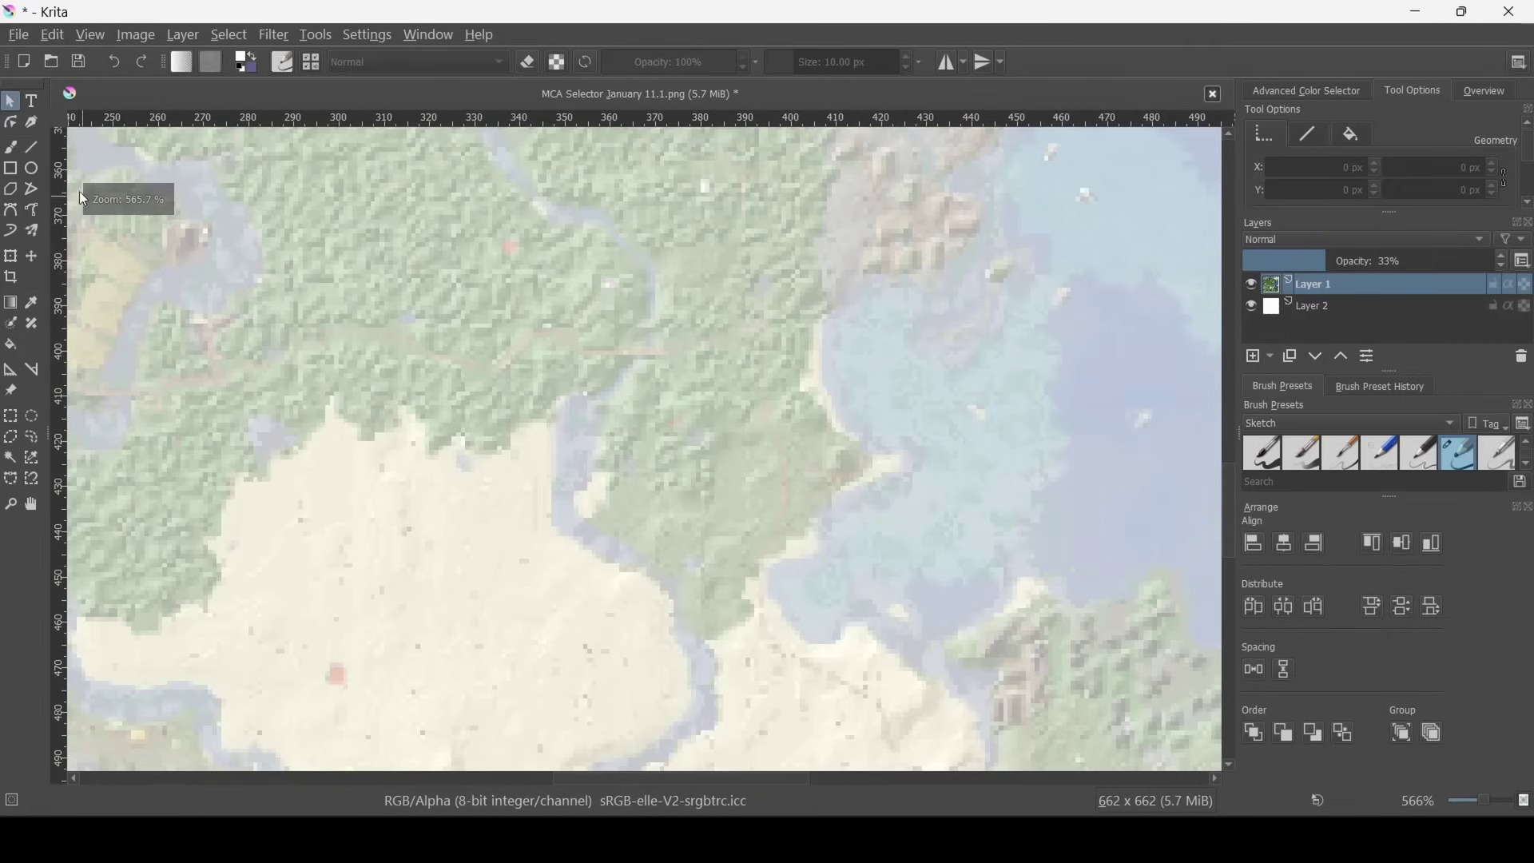
pyautogui.click(10, 147)
pyautogui.press('1')
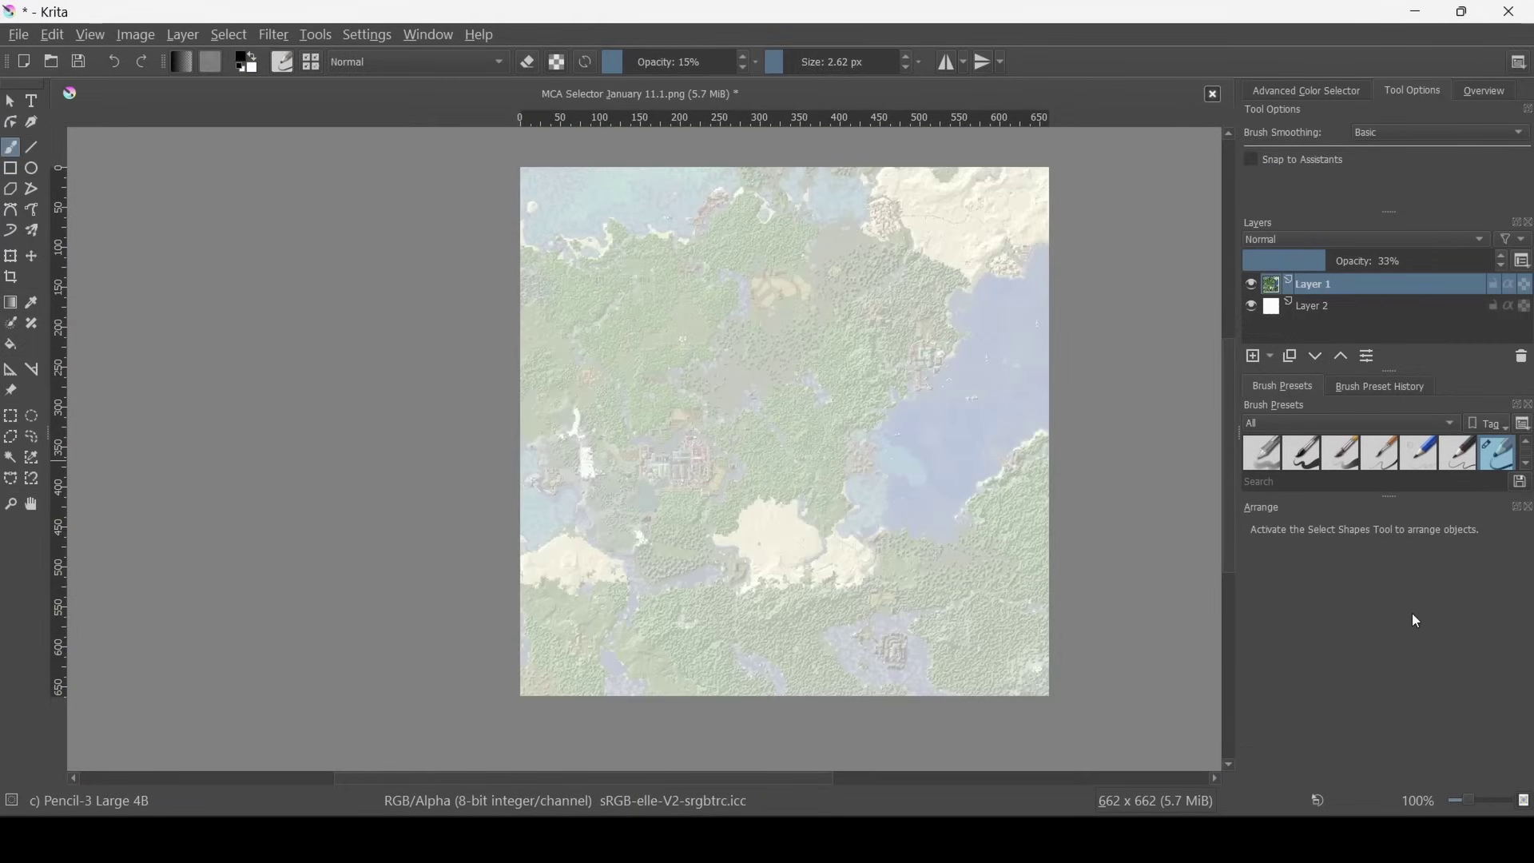
# Step: Select the Ink-2 Fineliner on Layer 2 and ink the bay coastline with a small island loop
pyautogui.moveTo(1416, 621); pyautogui.dragTo(1403, 694)
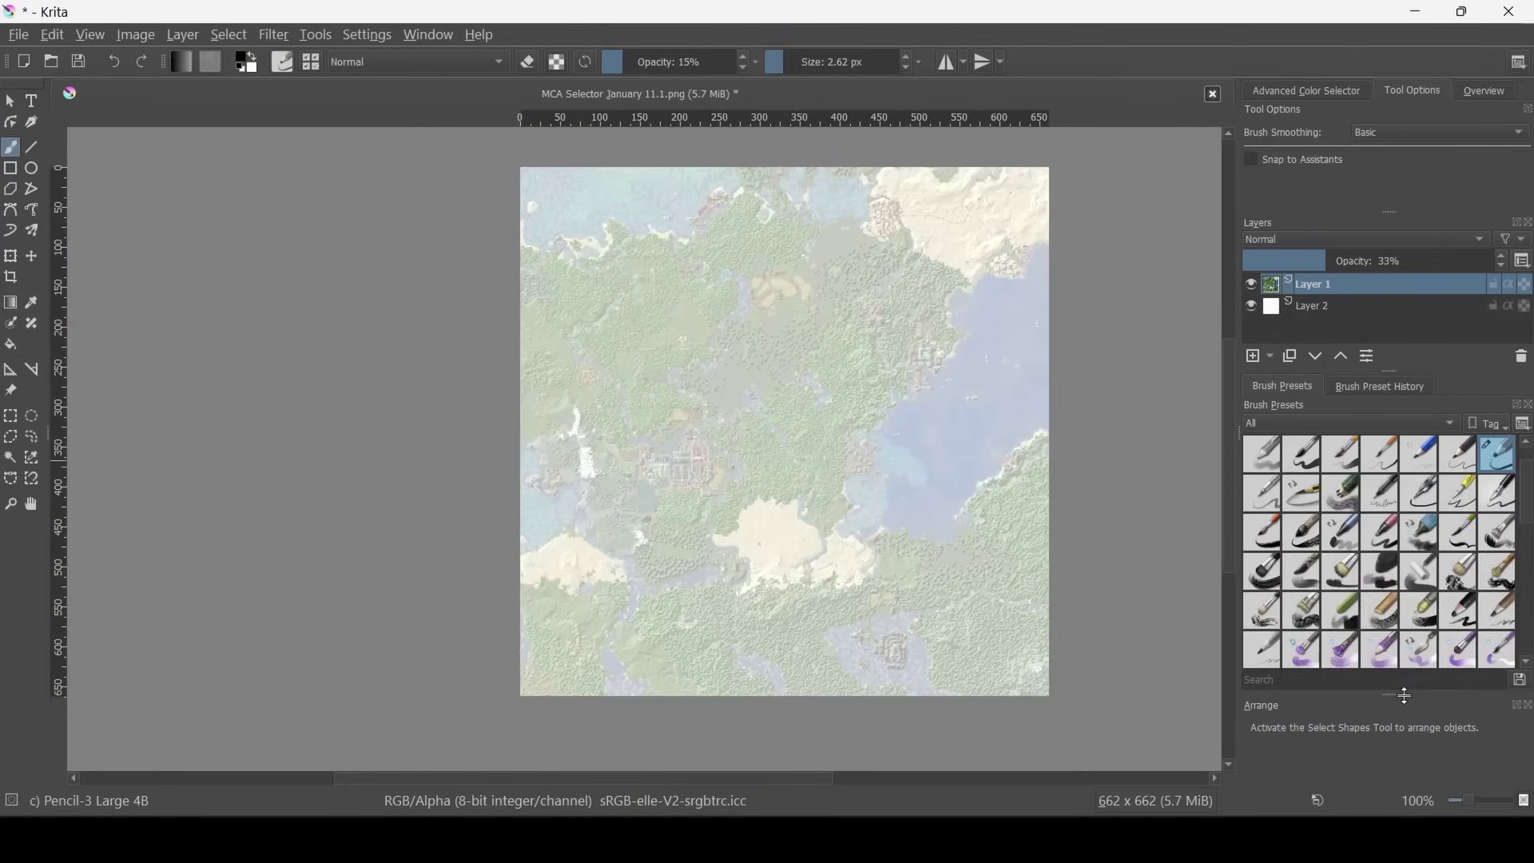
pyautogui.click(1427, 498)
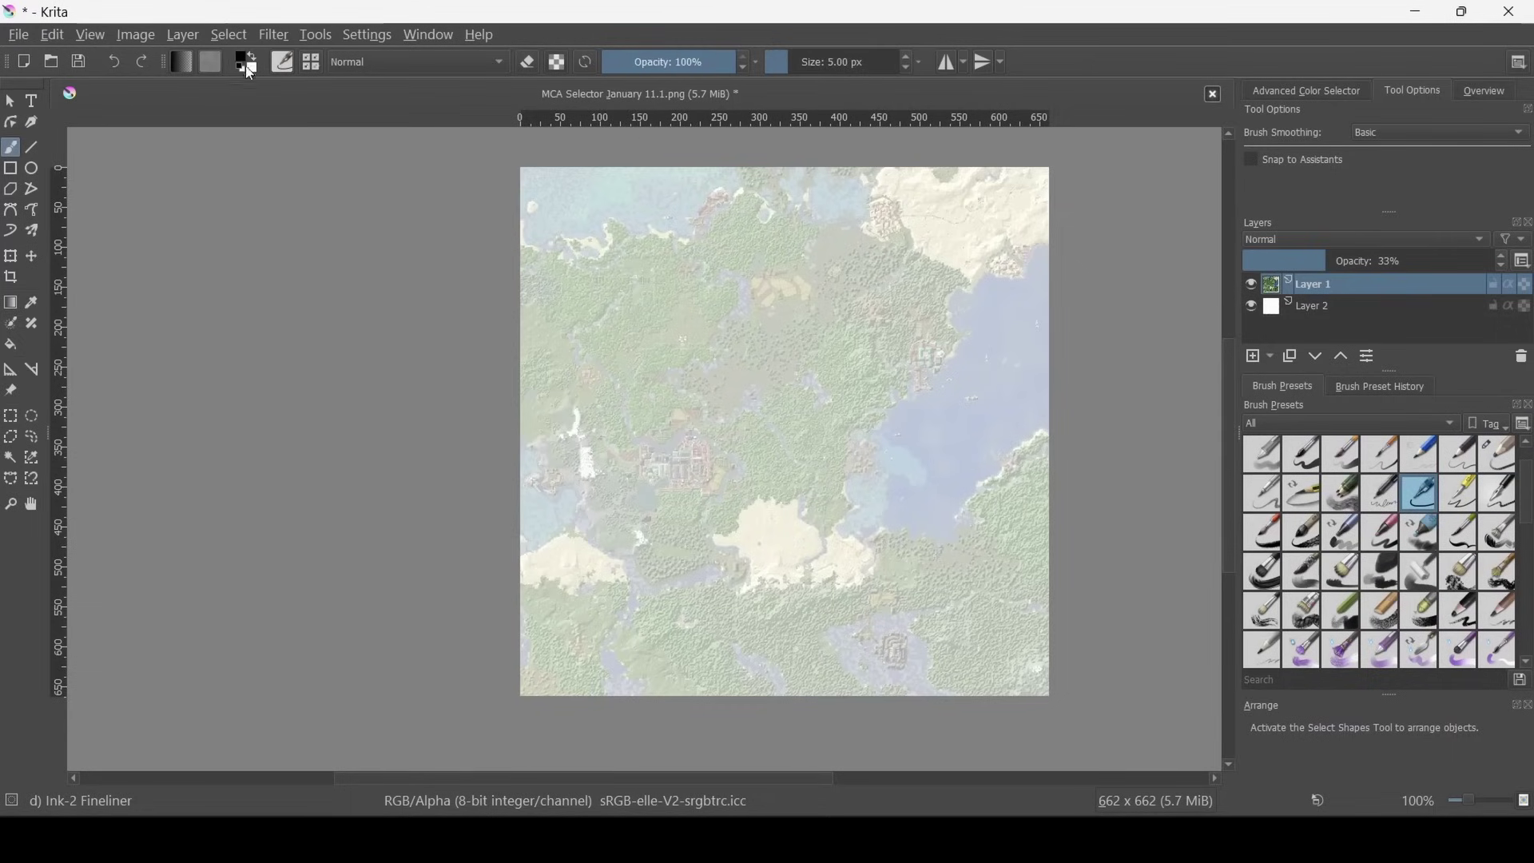
pyautogui.click(1348, 312)
pyautogui.scroll(10, 989, 418)
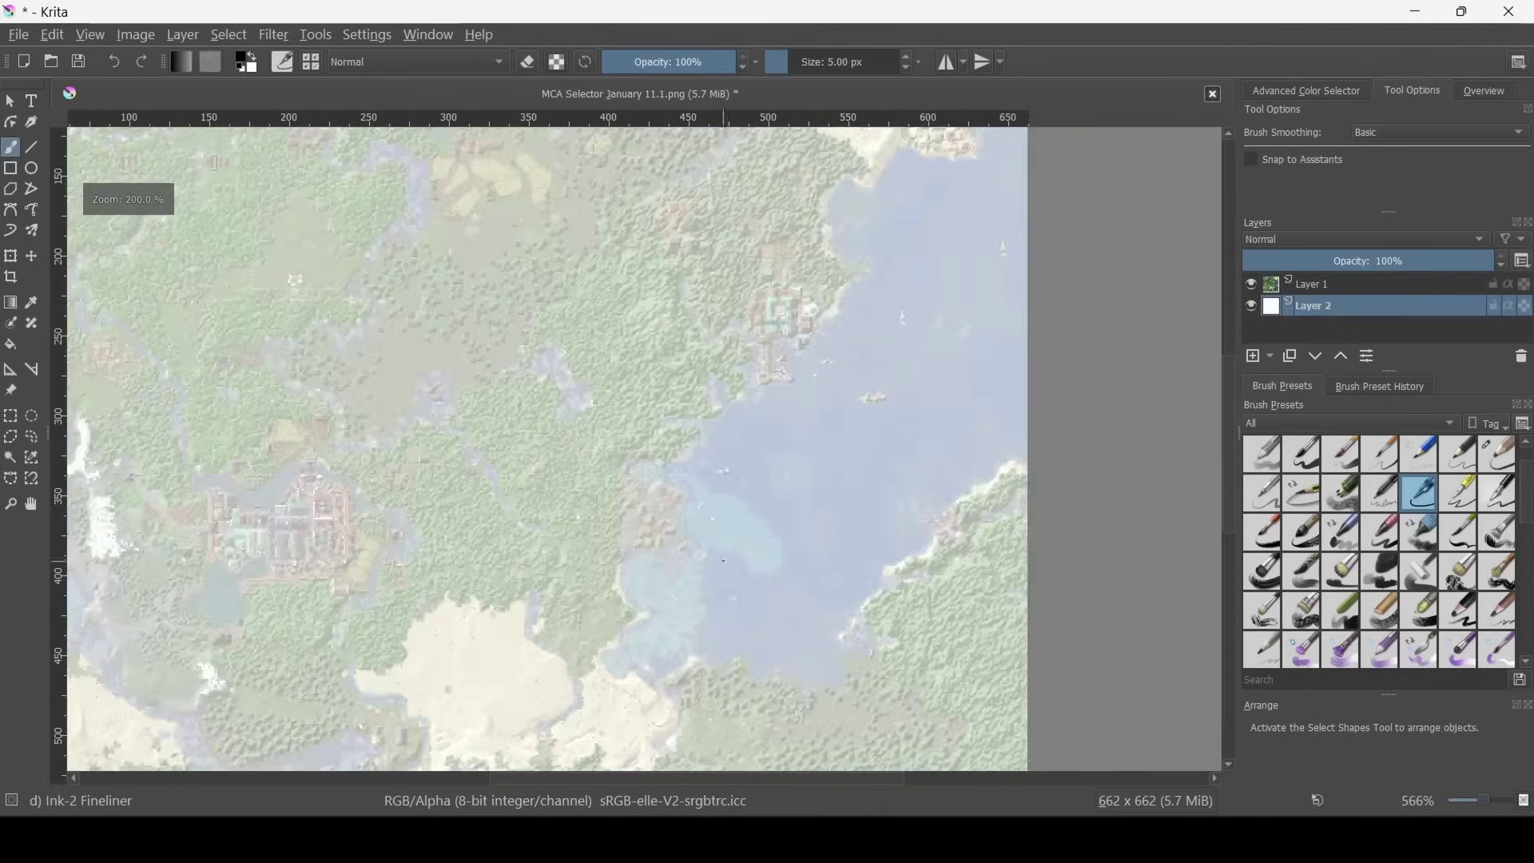
pyautogui.moveTo(614, 570)
pyautogui.mouseDown()
pyautogui.moveTo(487, 496)
pyautogui.moveTo(458, 332)
pyautogui.moveTo(577, 245)
pyautogui.moveTo(694, 240)
pyautogui.mouseUp()
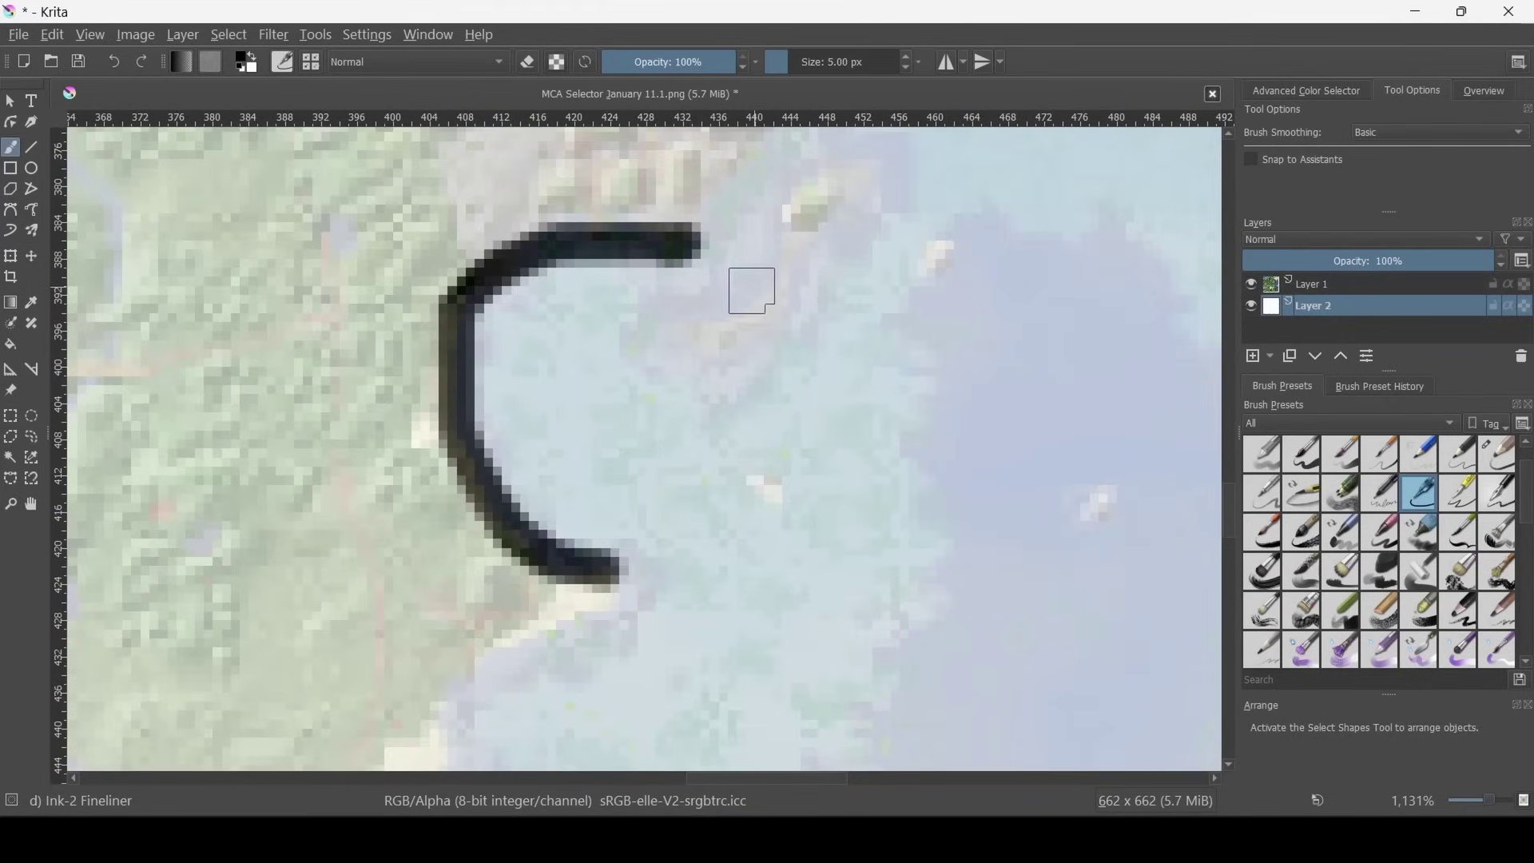
pyautogui.moveTo(750, 281)
pyautogui.mouseDown()
pyautogui.moveTo(707, 399)
pyautogui.moveTo(845, 257)
pyautogui.moveTo(787, 203)
pyautogui.moveTo(731, 307)
pyautogui.mouseUp()
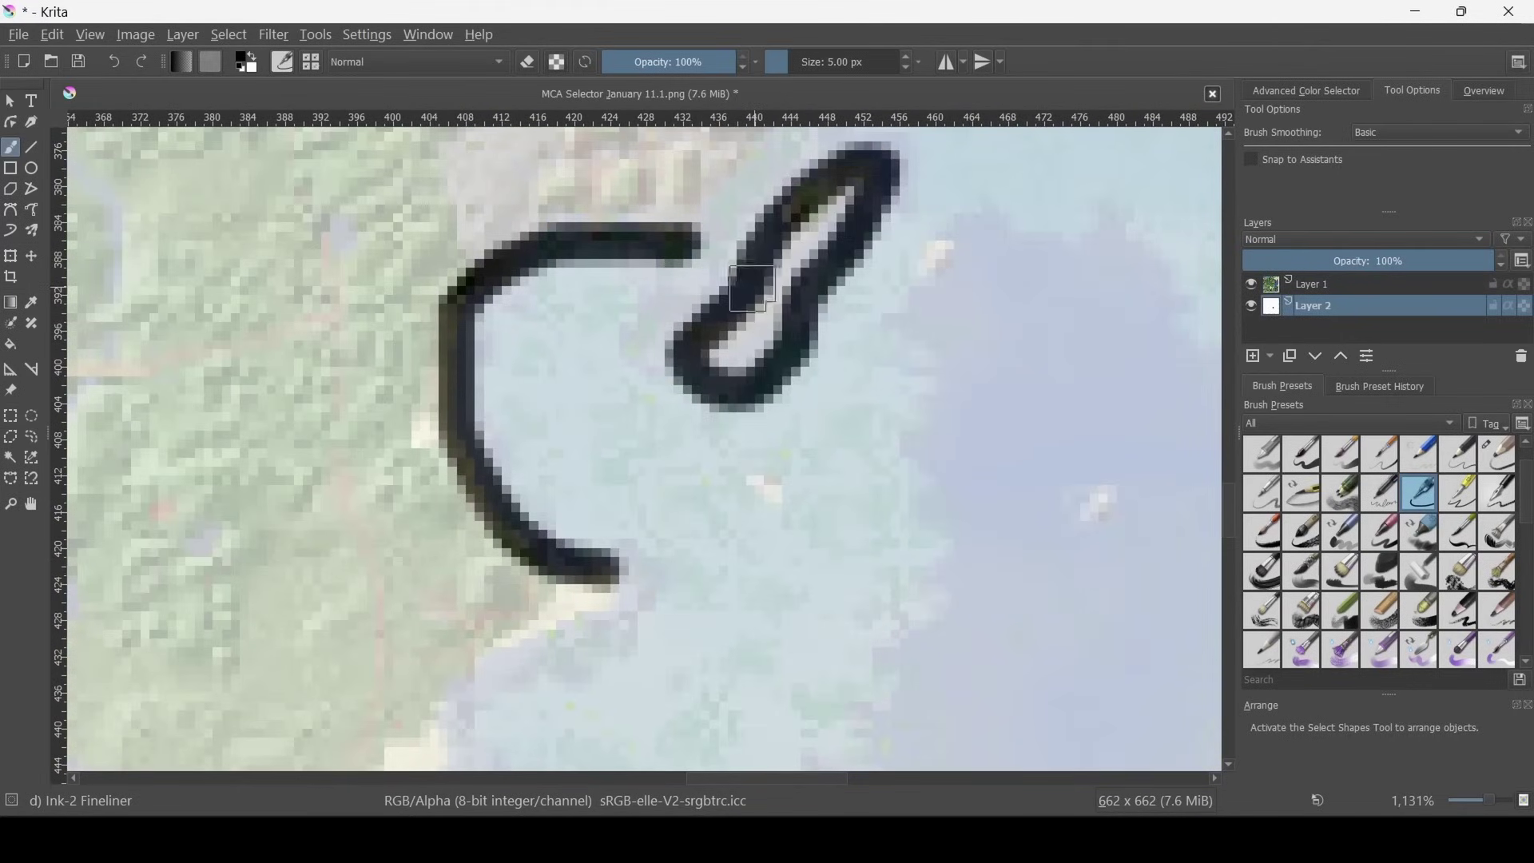
pyautogui.scroll(-6, 713, 303)
pyautogui.scroll(-2, 714, 303)
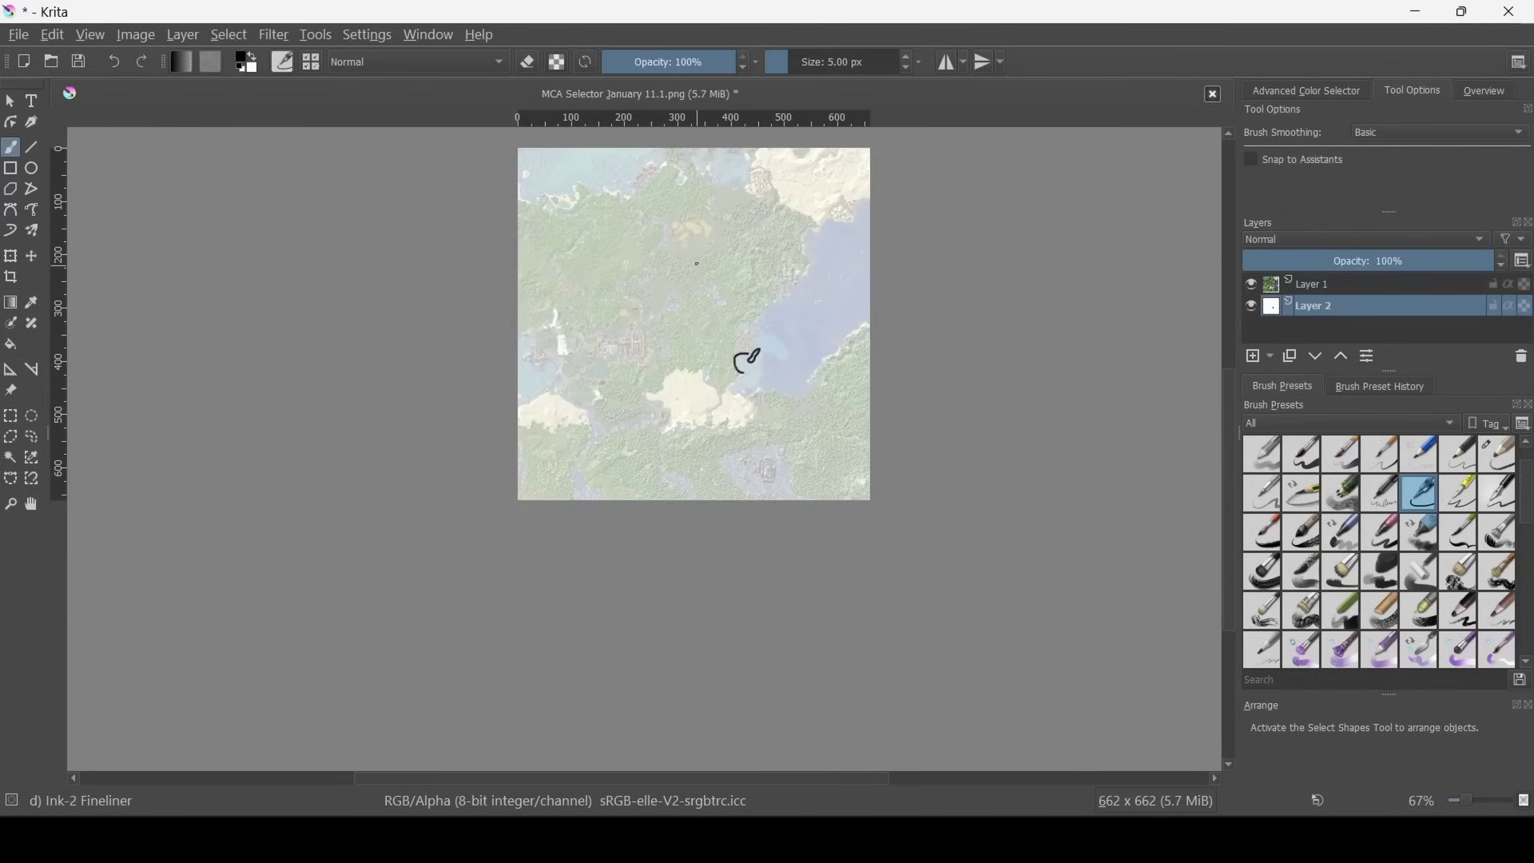
pyautogui.scroll(2, 690, 231)
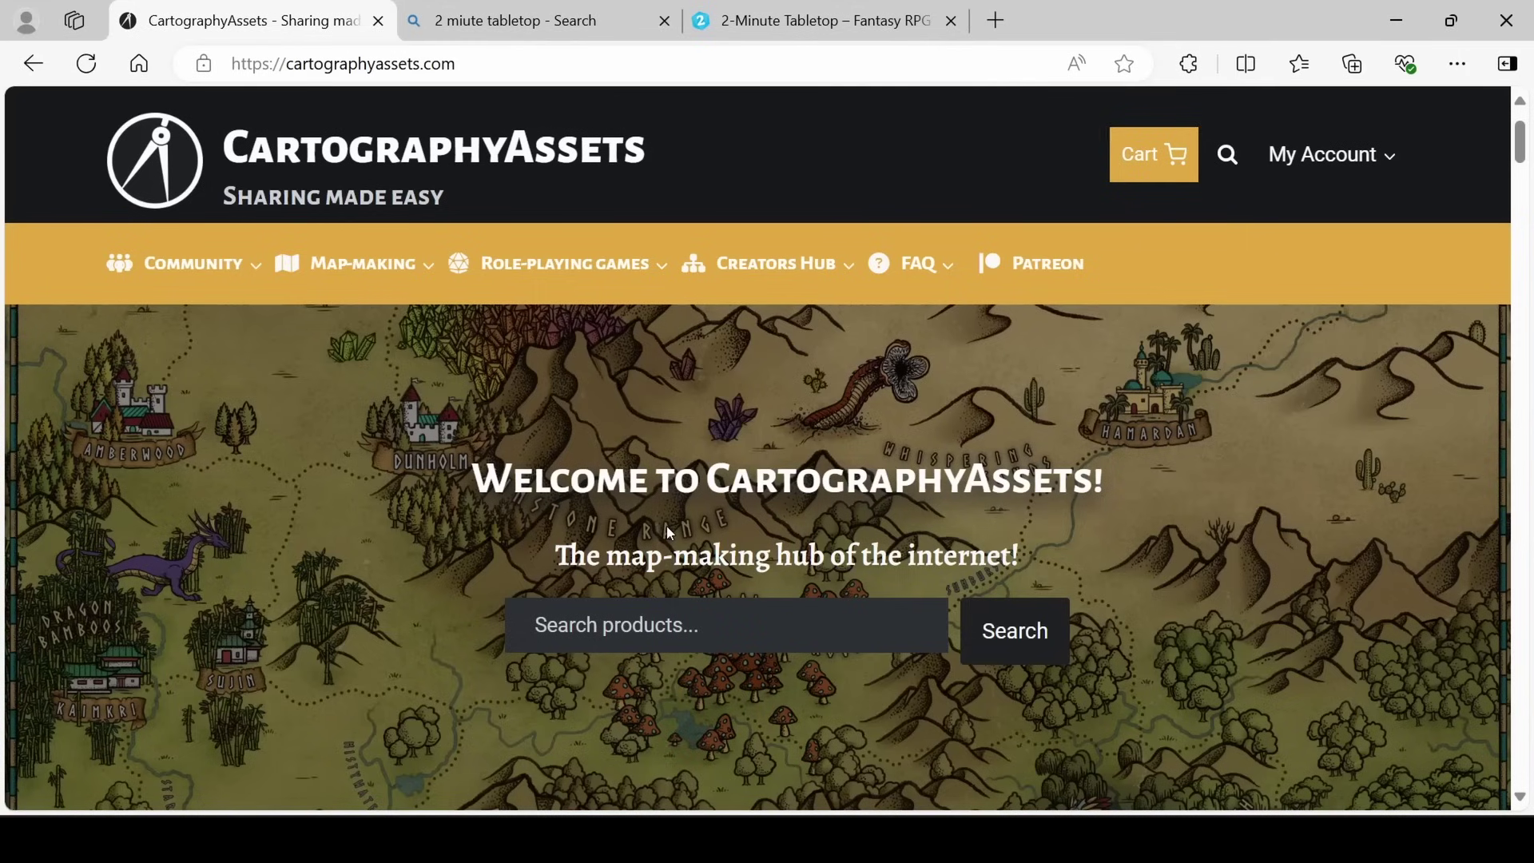
# Step: Search CartographyAssets for 'fantasy world' and drag the max price slider to 0 for free assets
pyautogui.click(686, 643)
pyautogui.write('fantasy world')
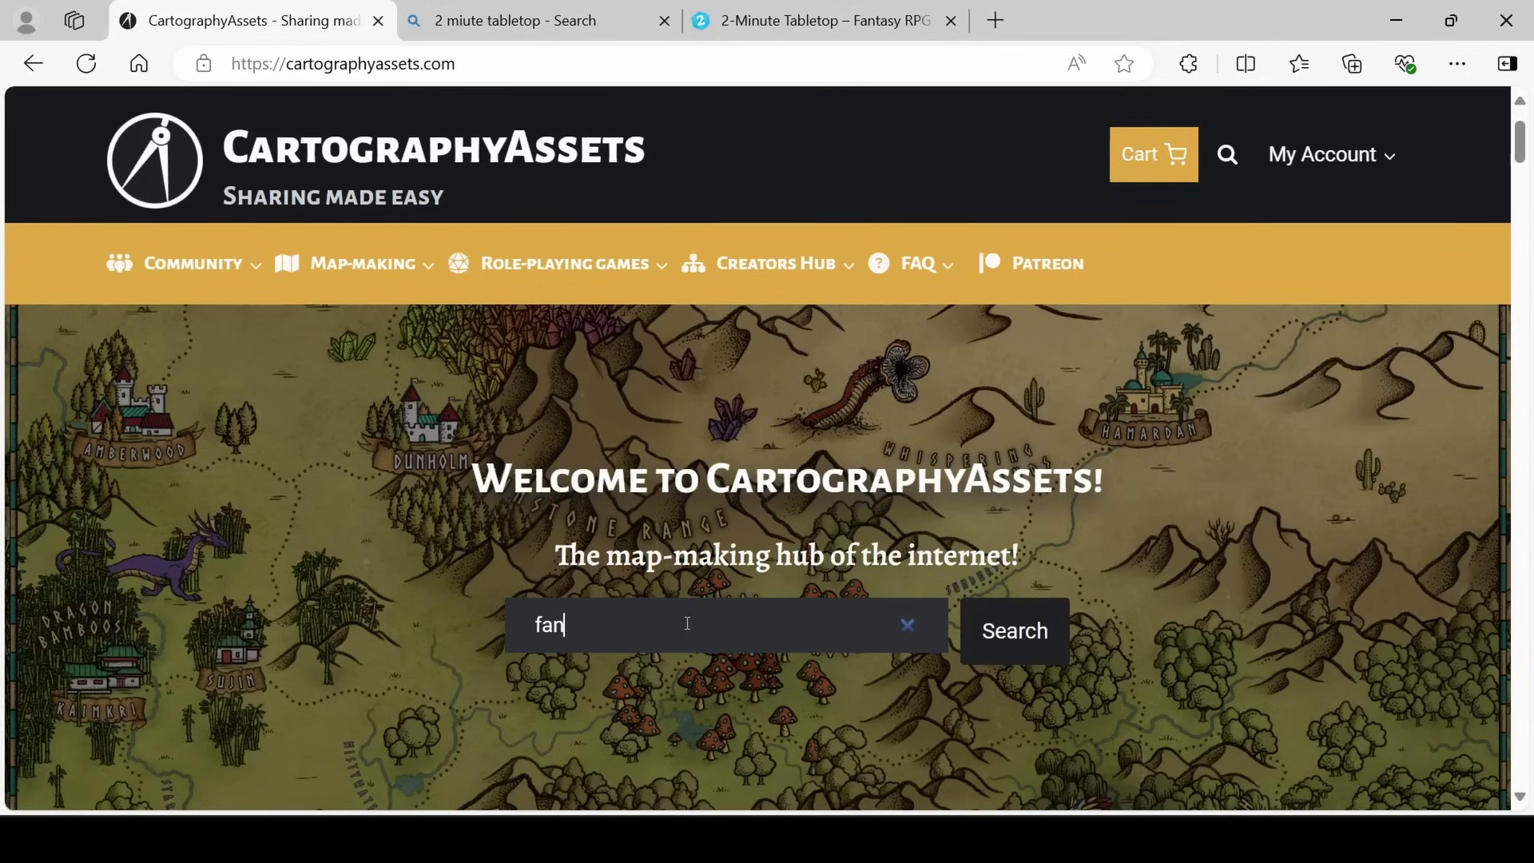
pyautogui.press('Return')
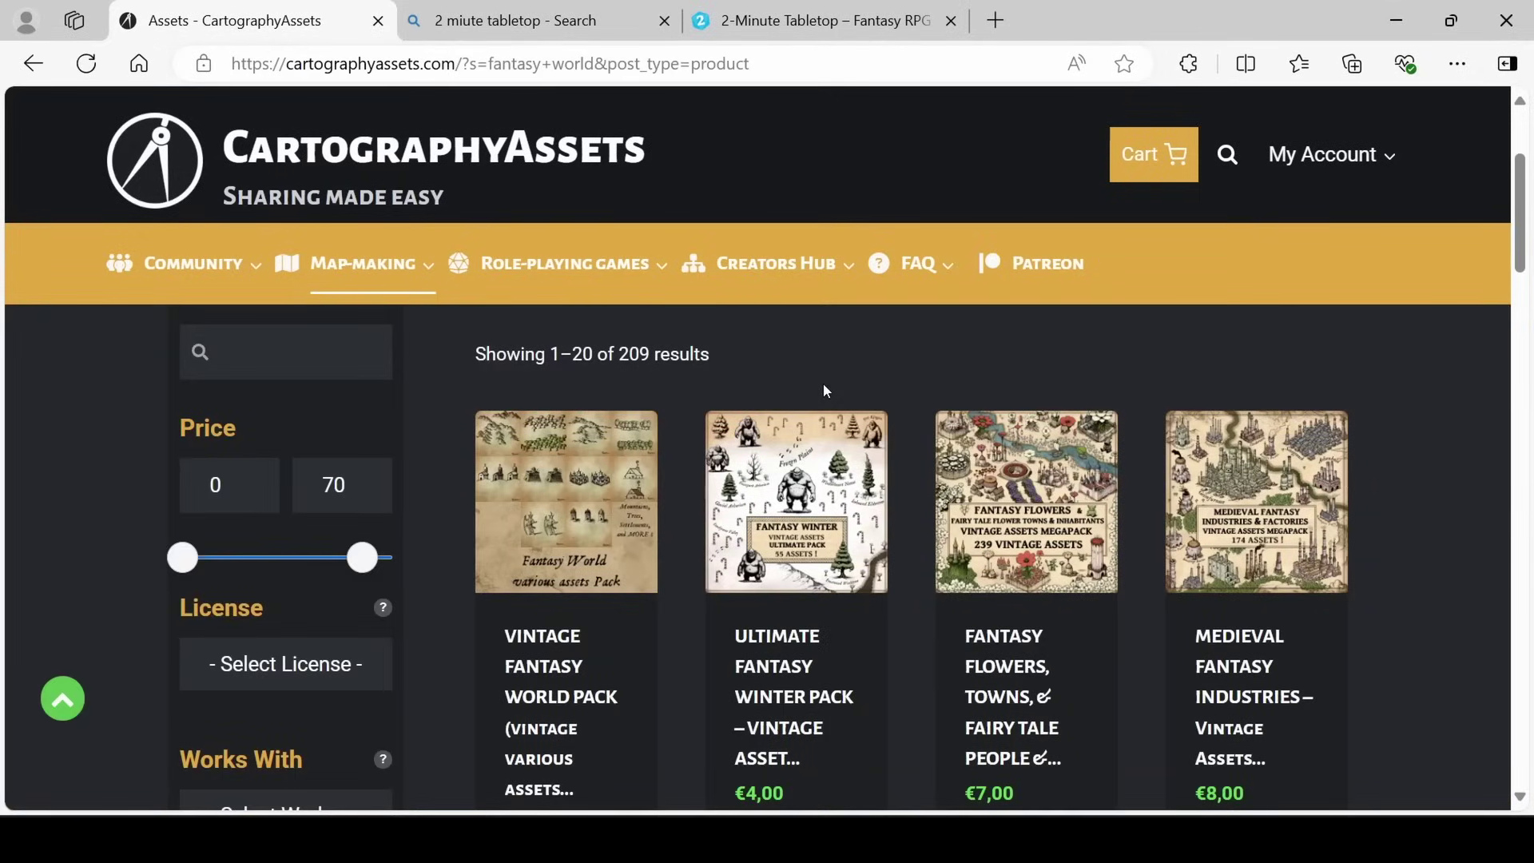
pyautogui.moveTo(362, 557); pyautogui.dragTo(167, 527)
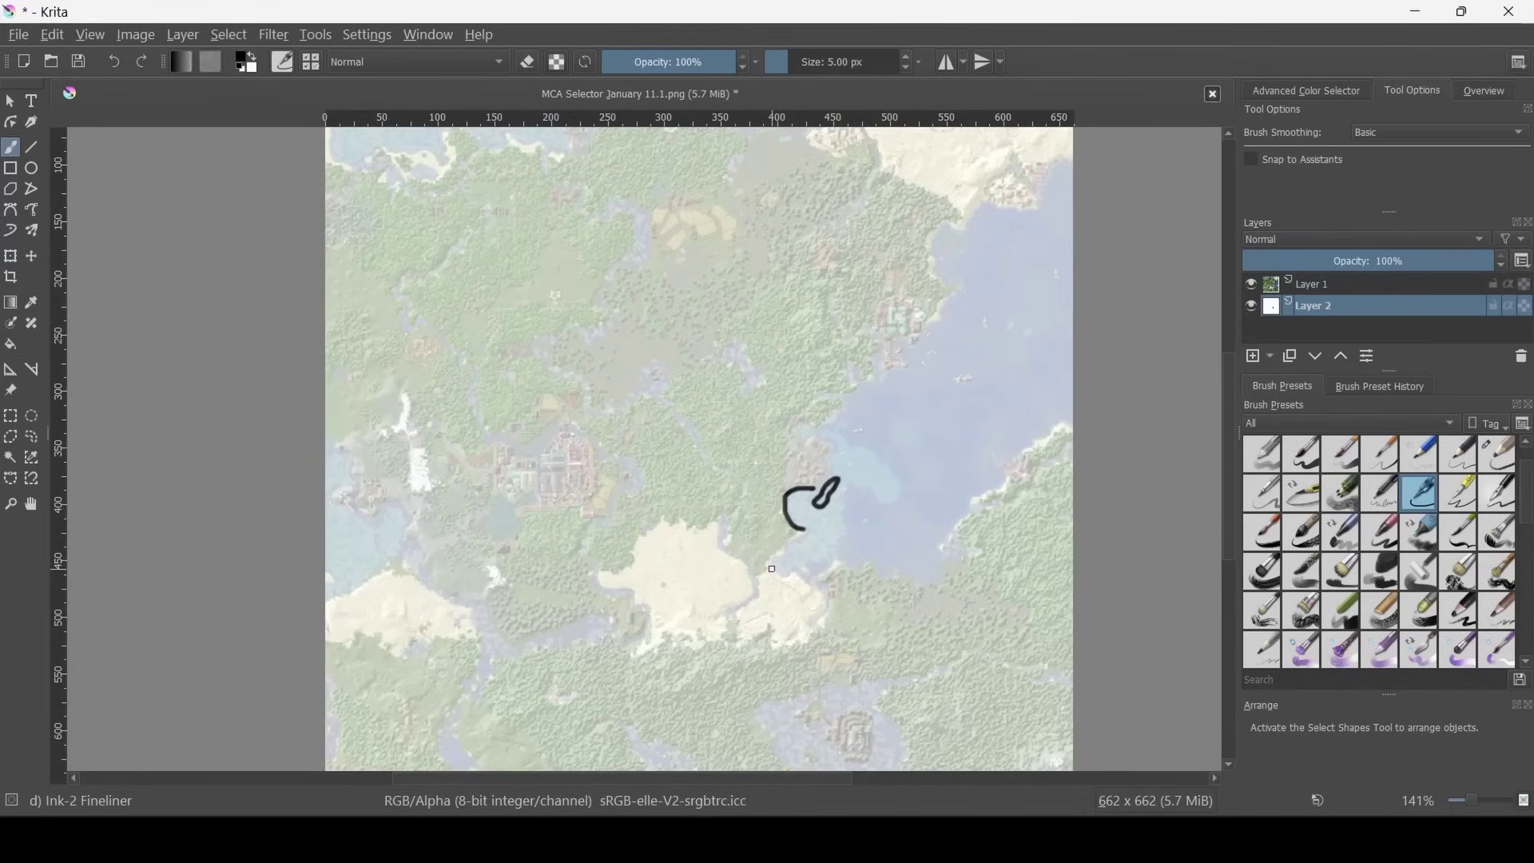
# Step: Import Iso_Capital.png from Old-school_Icons as a new layer via Layer > Import/Export > Import Layer
pyautogui.click(189, 36)
pyautogui.moveTo(463, 159)
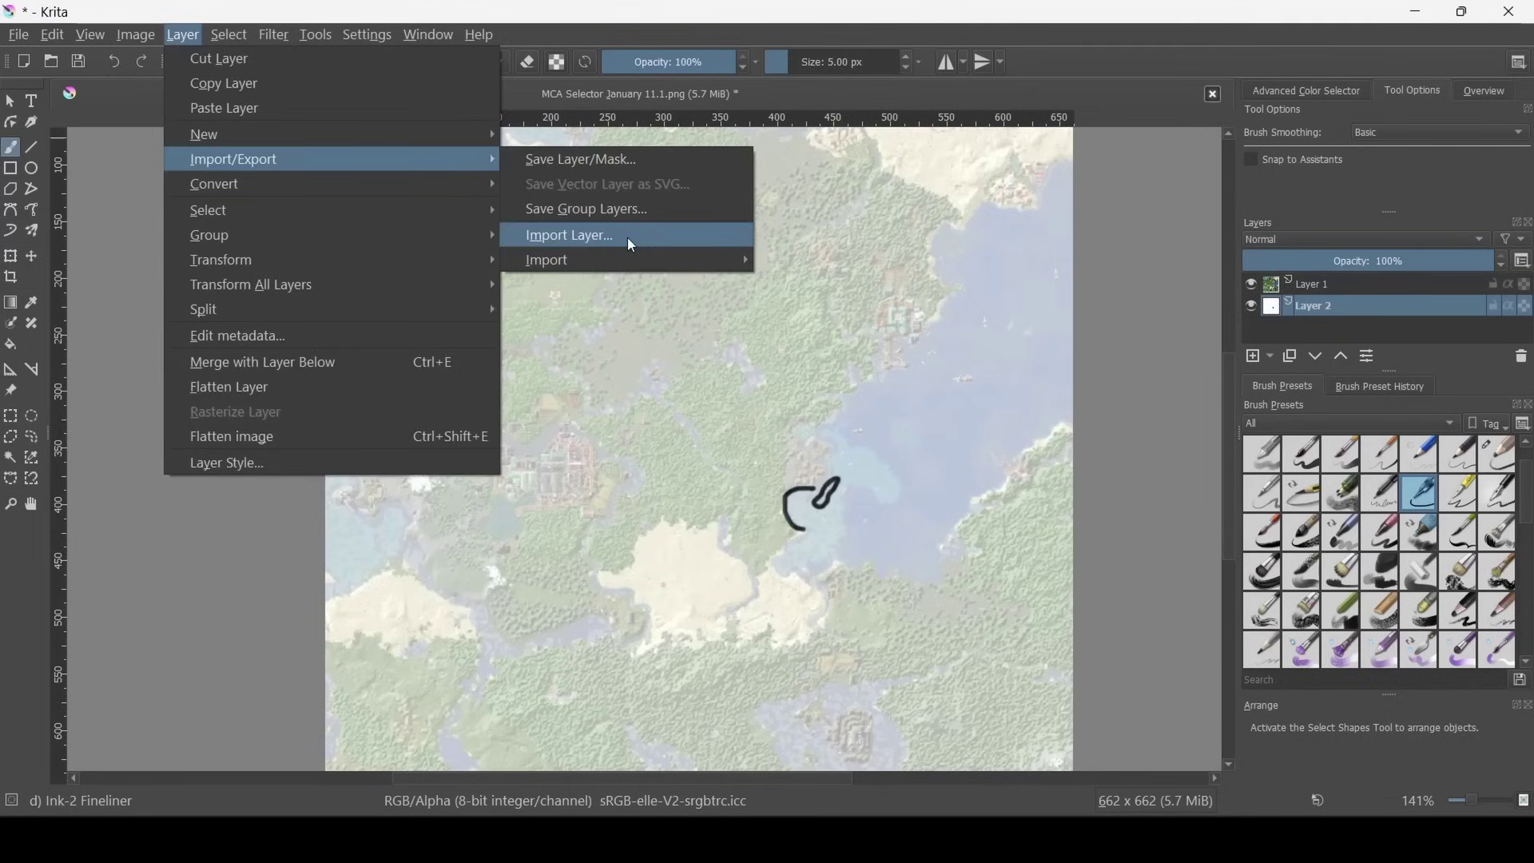
pyautogui.click(628, 239)
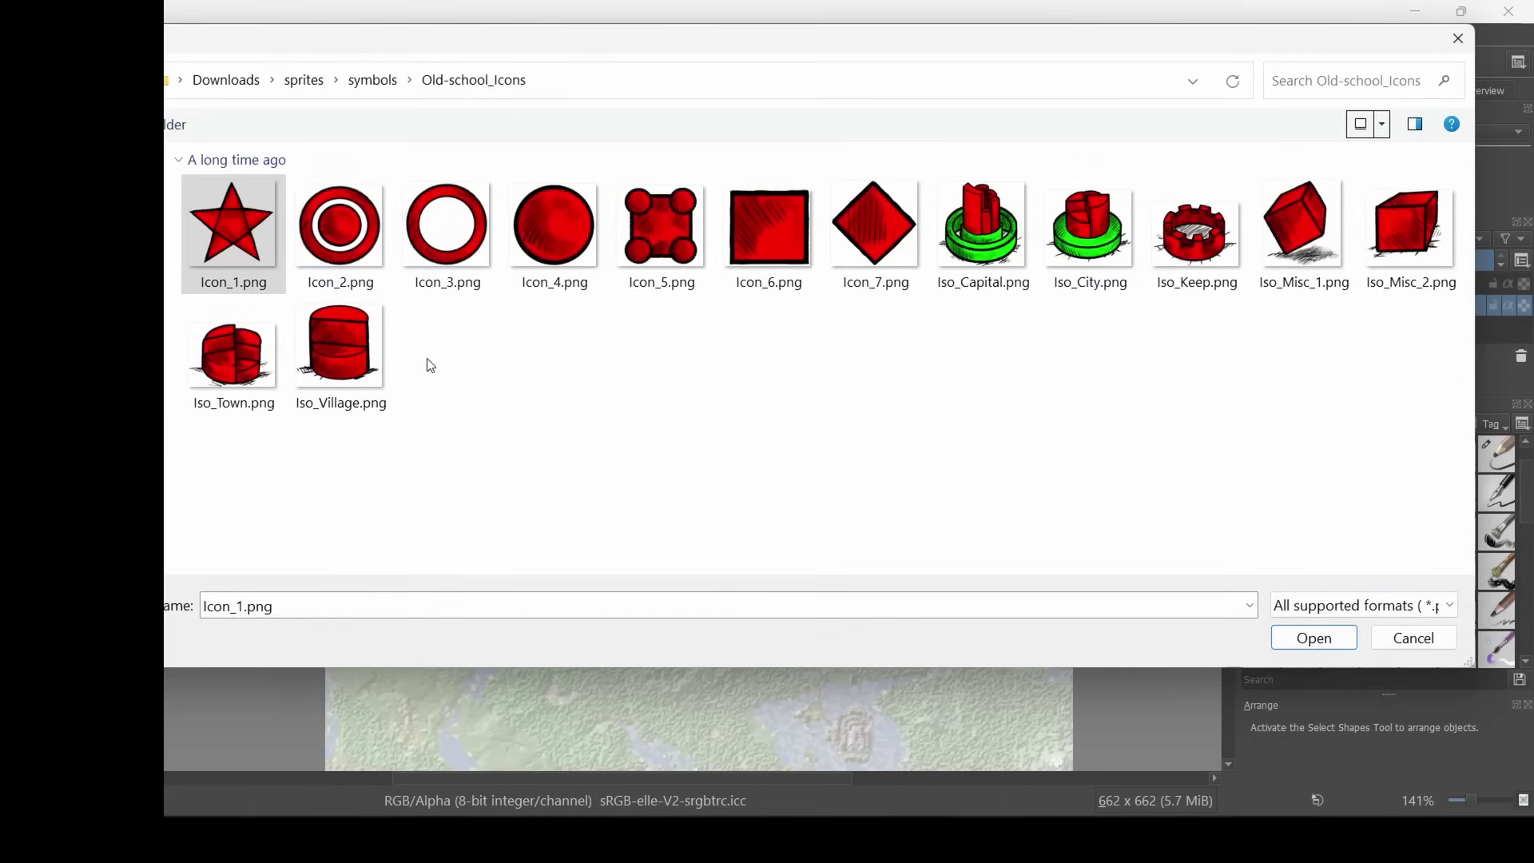
pyautogui.click(1007, 250)
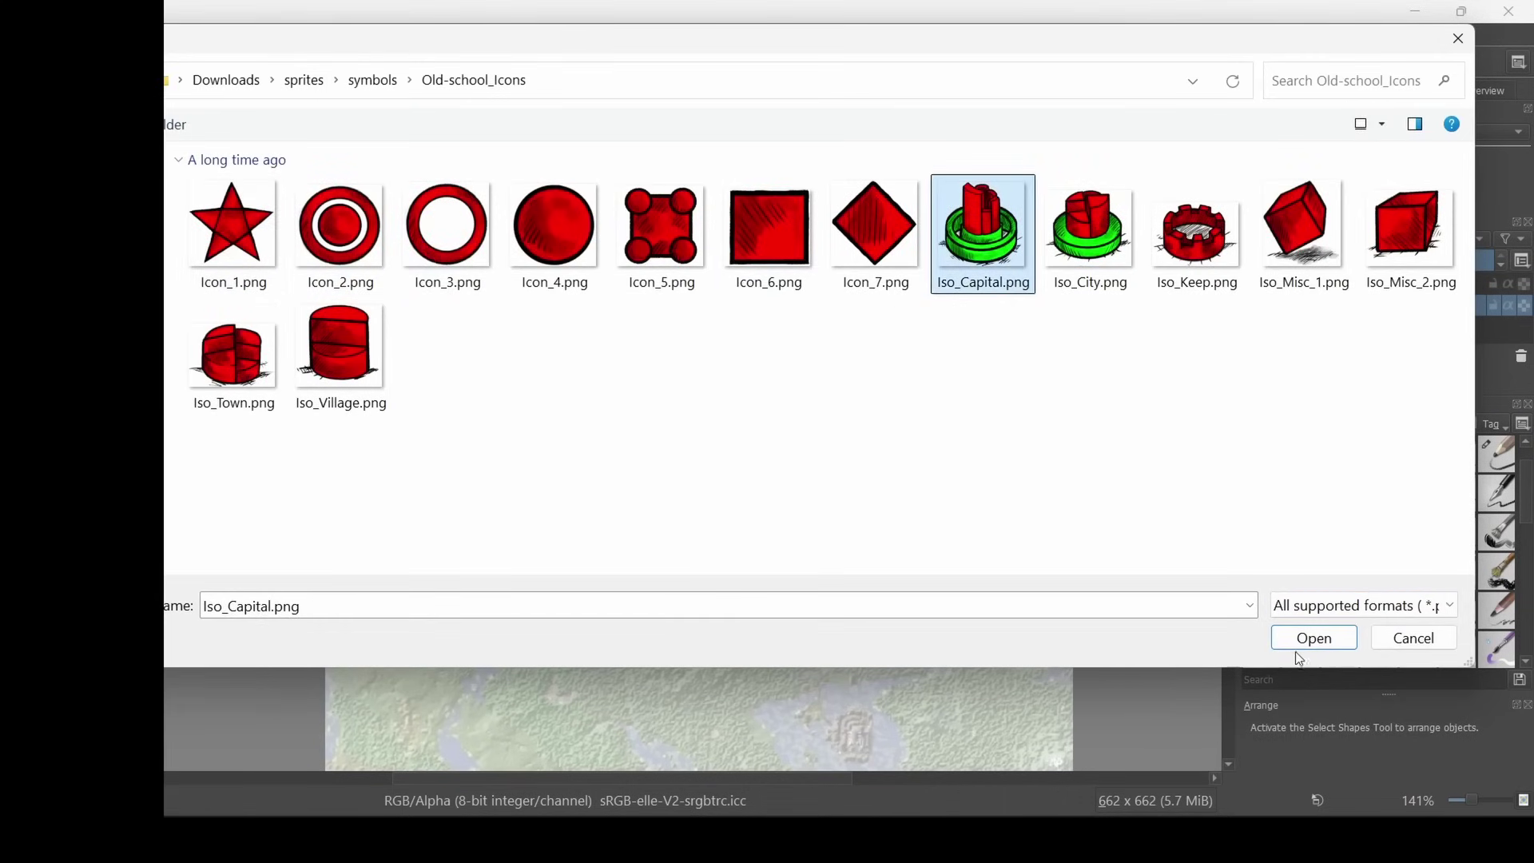
pyautogui.click(1311, 640)
pyautogui.scroll(-1, 719, 455)
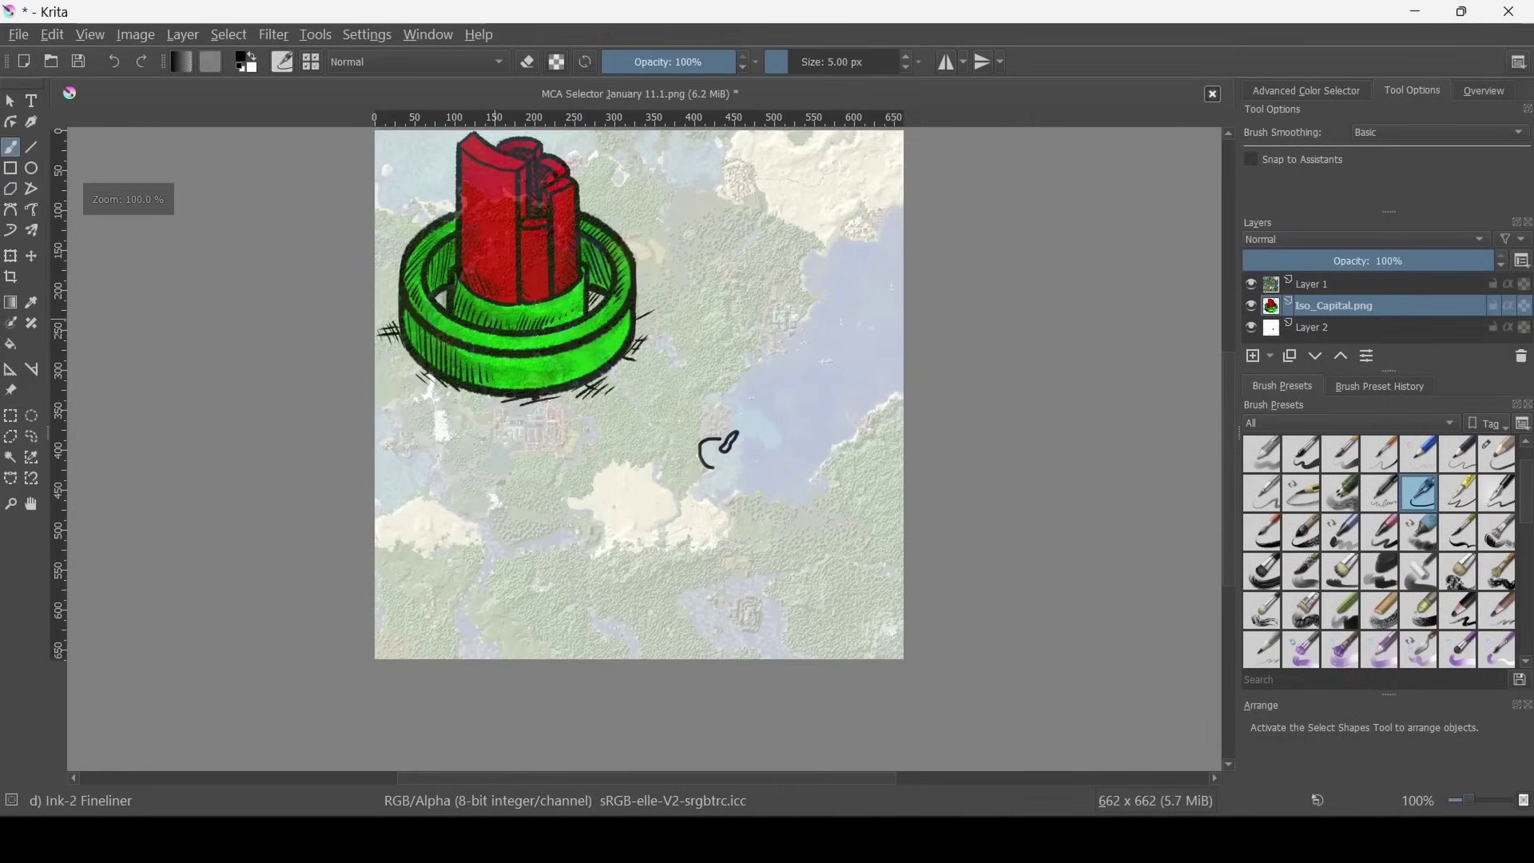
# Step: Transform the castle icon into a small marker at the head of the inked bay coastline
pyautogui.click(12, 260)
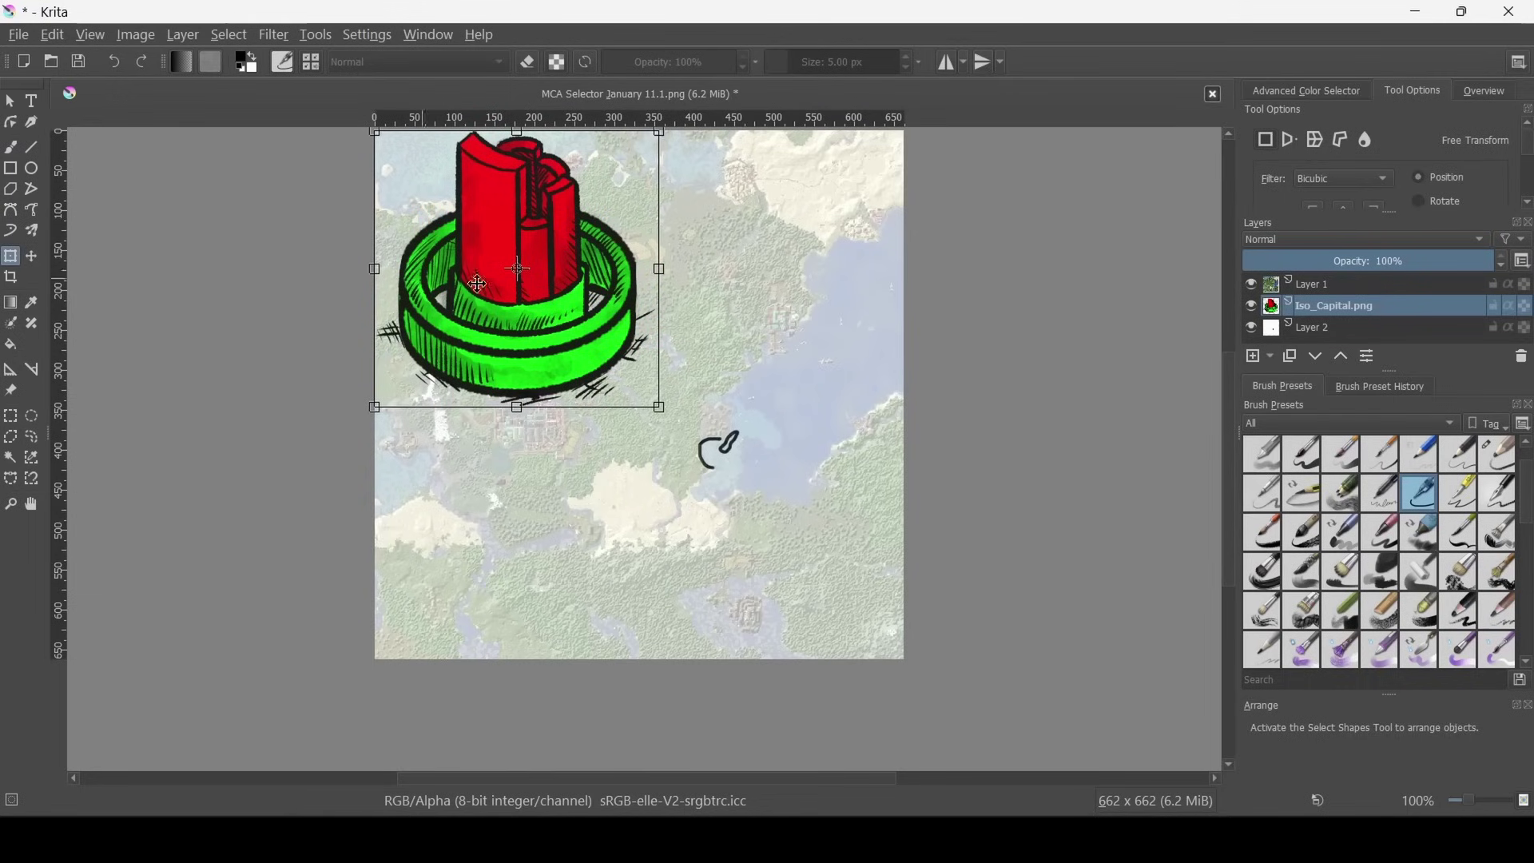
pyautogui.moveTo(549, 283); pyautogui.dragTo(665, 467)
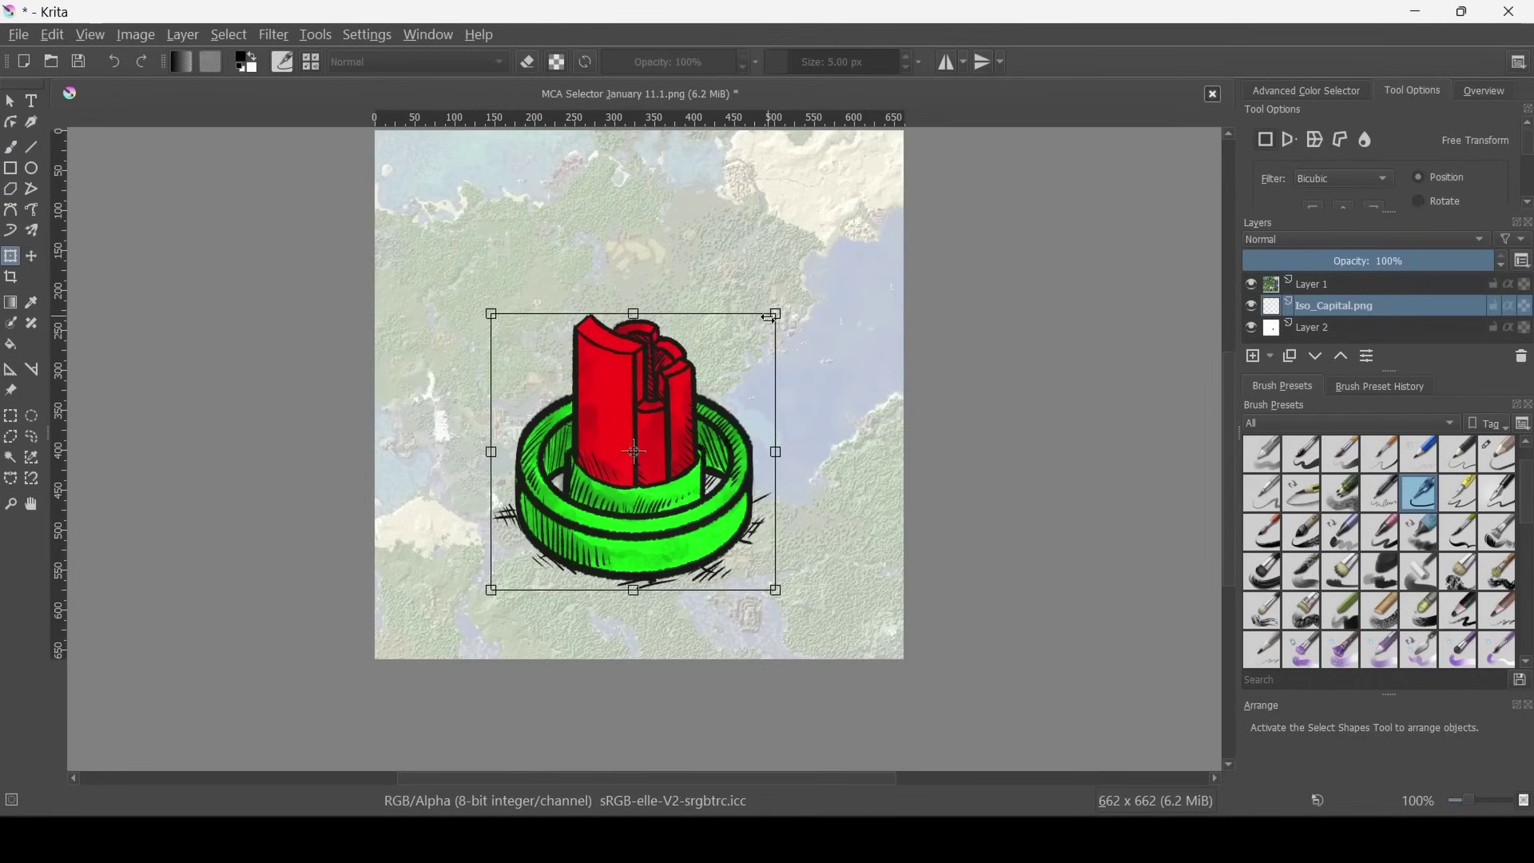
pyautogui.moveTo(775, 313); pyautogui.dragTo(582, 525)
pyautogui.scroll(10, 582, 525)
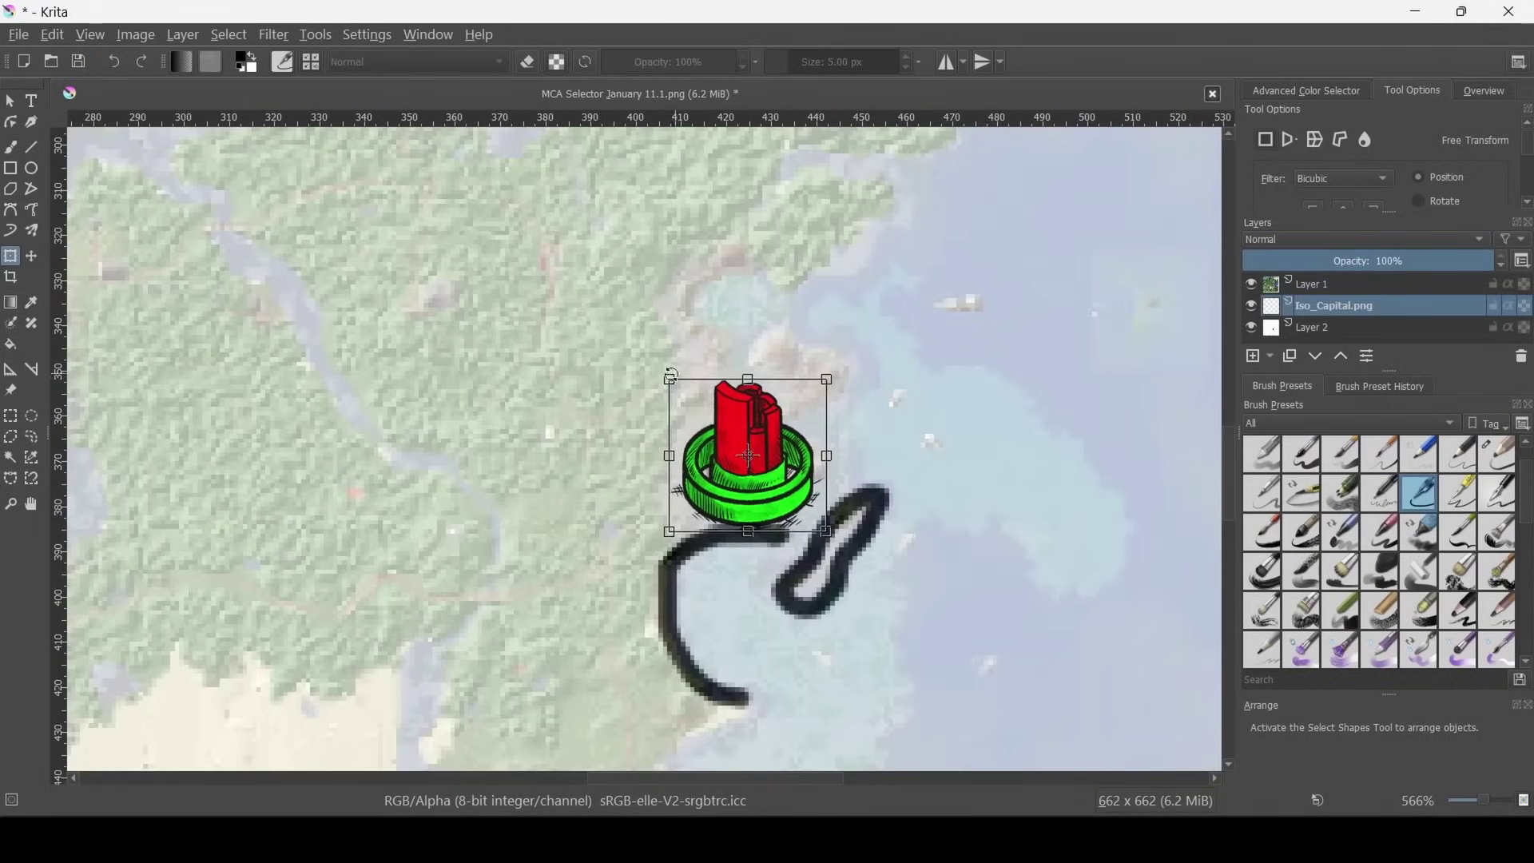
pyautogui.press('Return')
pyautogui.click(9, 101)
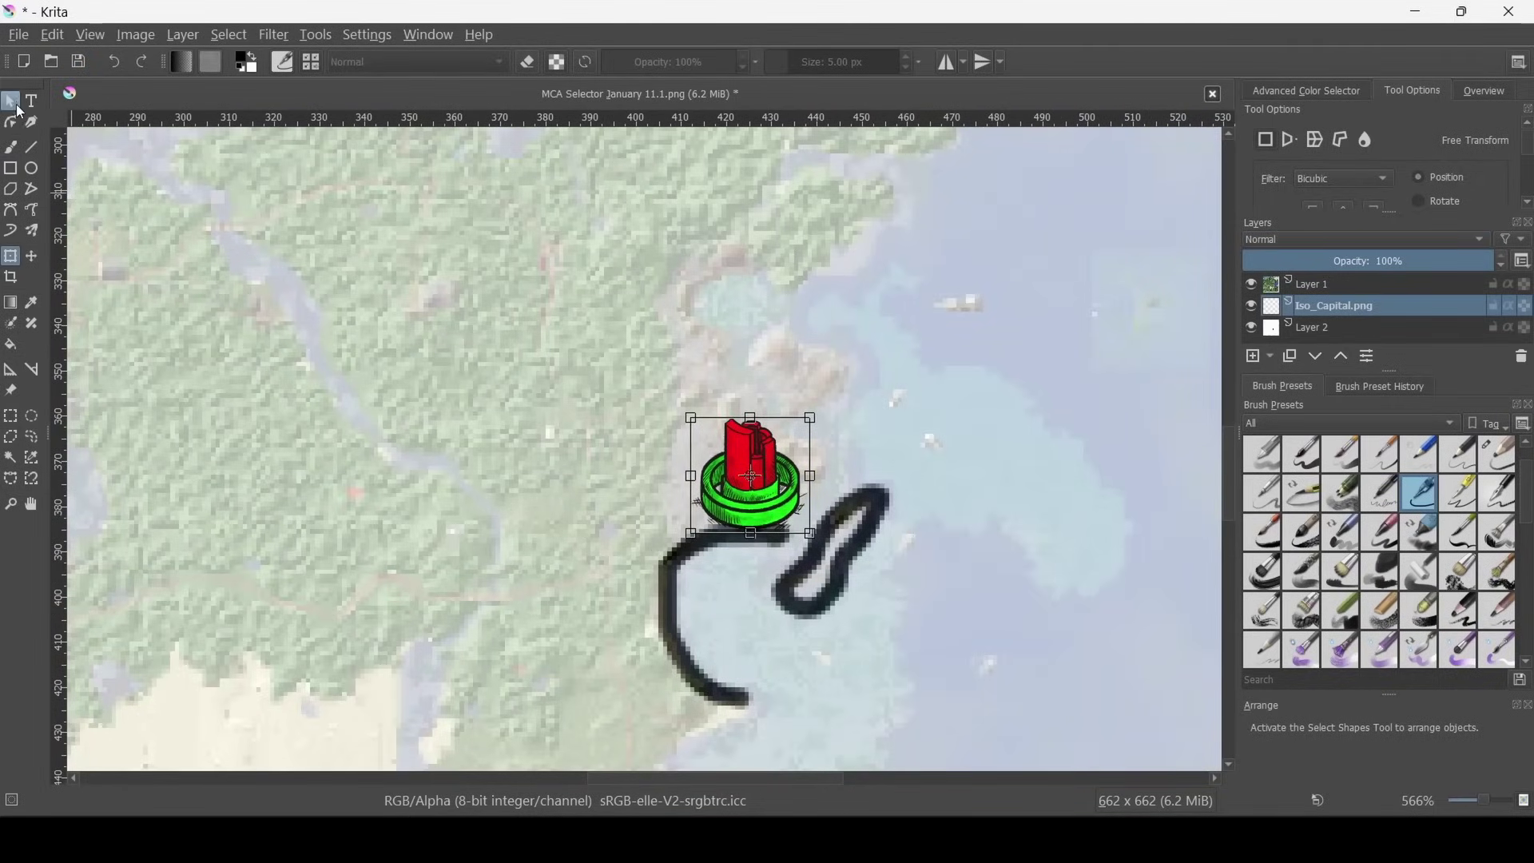
pyautogui.scroll(-3, 406, 467)
pyautogui.scroll(-3, 440, 463)
pyautogui.scroll(2, 344, 393)
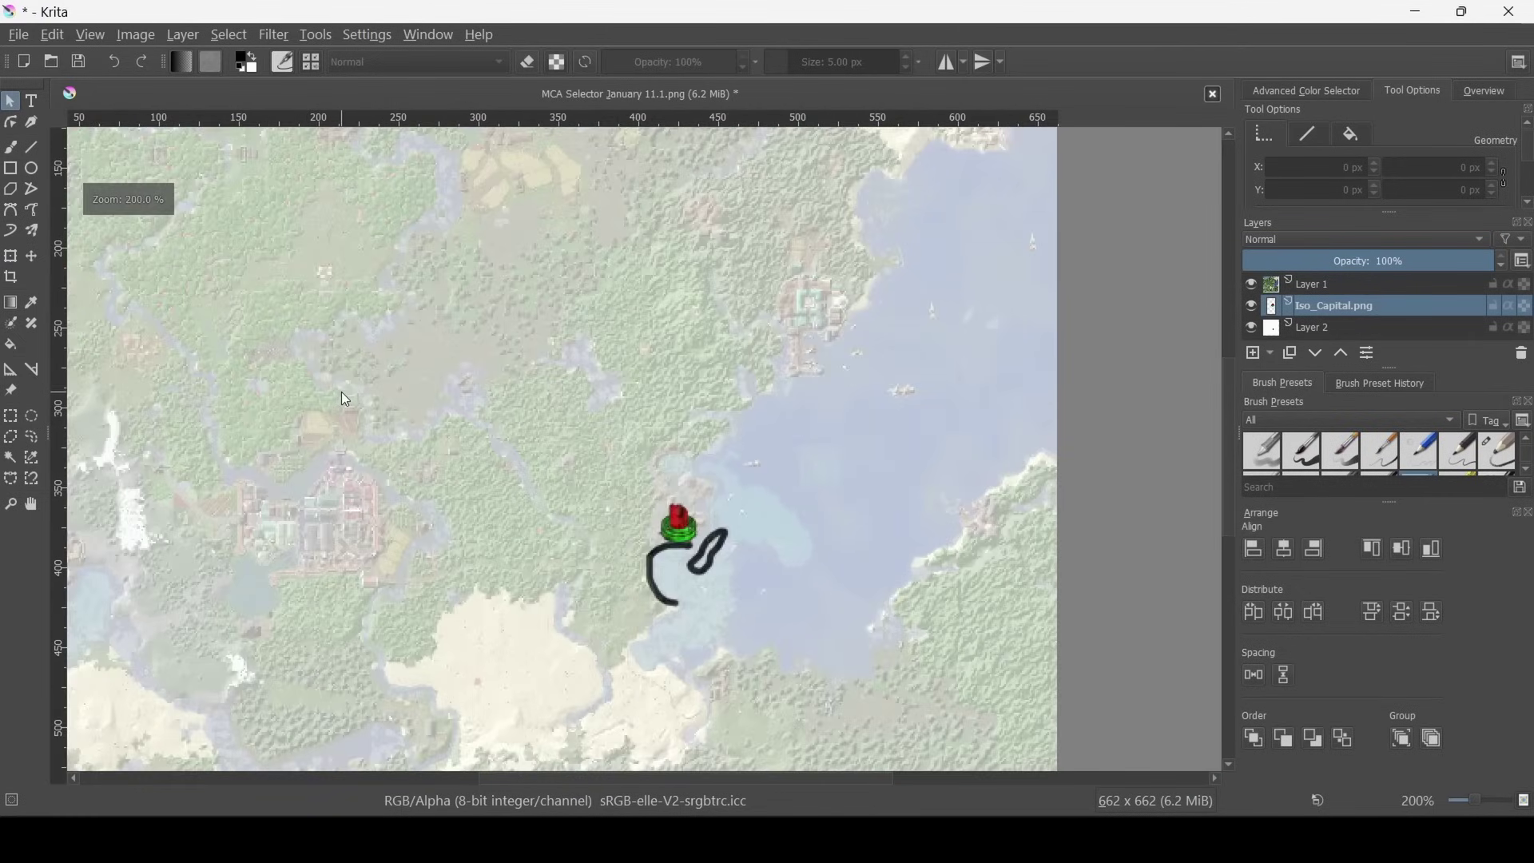